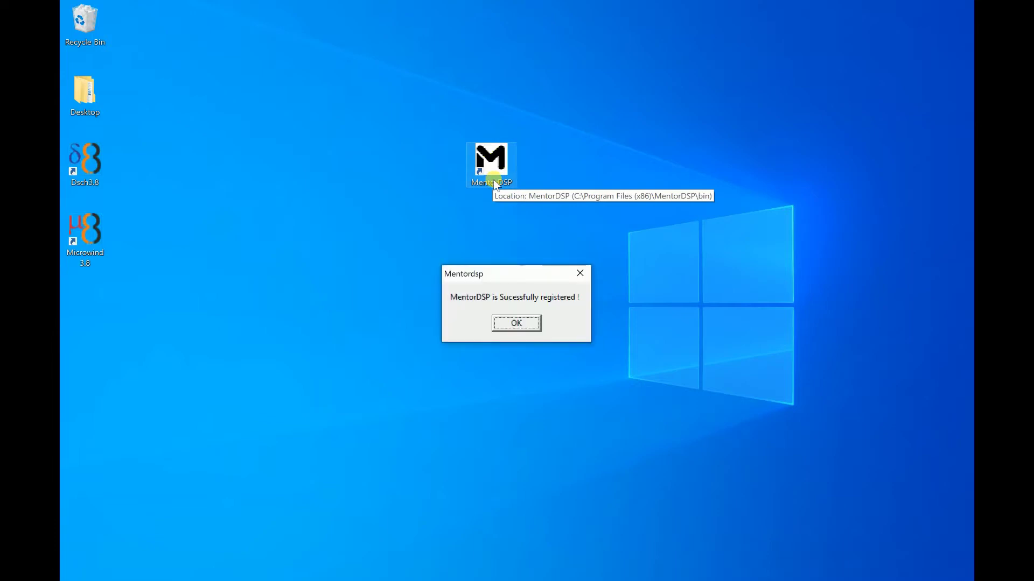
Dismiss the registration message and review the experiments listed under Basic Theory, Fourier Transform and Convolution.
{"action": "left_click", "coordinate": [523, 322]}
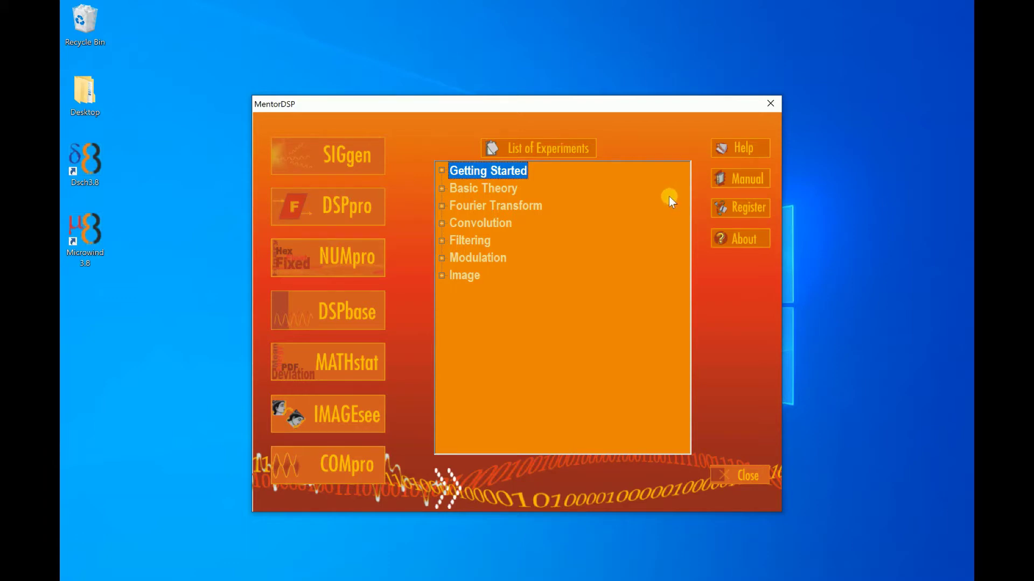
{"action": "double_click", "coordinate": [487, 191]}
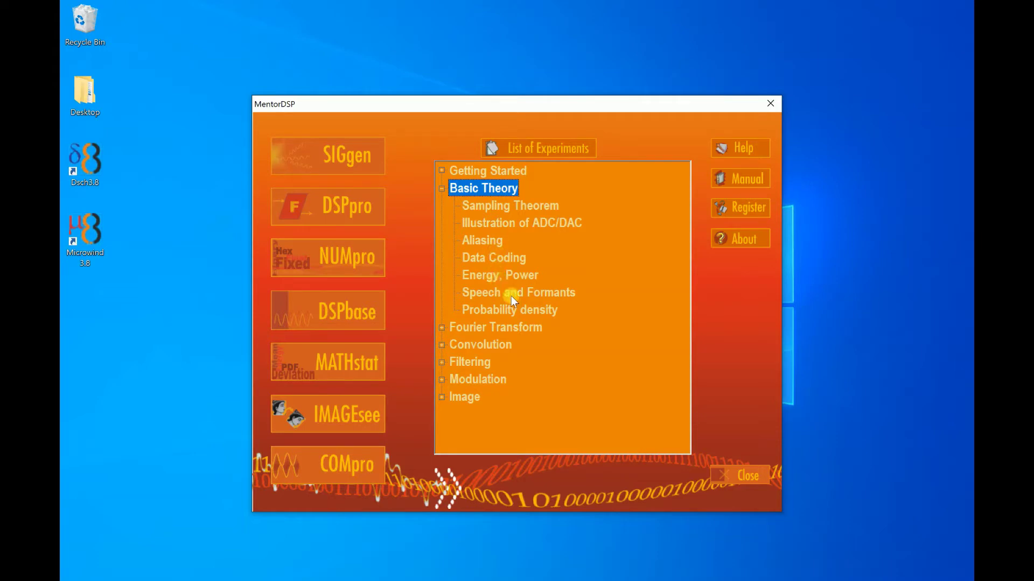
{"action": "left_click", "coordinate": [510, 328]}
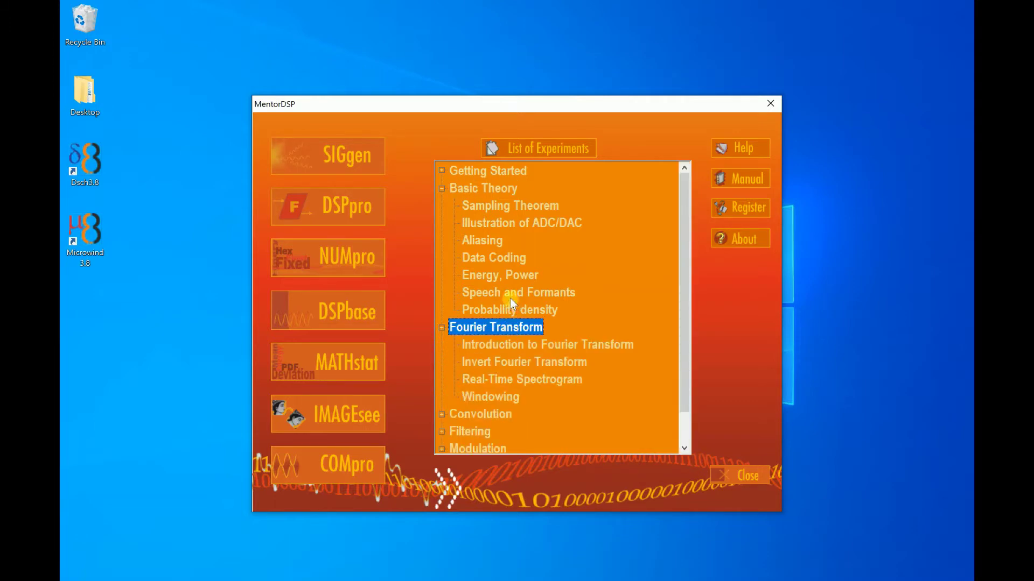
{"action": "scroll", "coordinate": [510, 298], "scroll_direction": "down", "scroll_amount": 1}
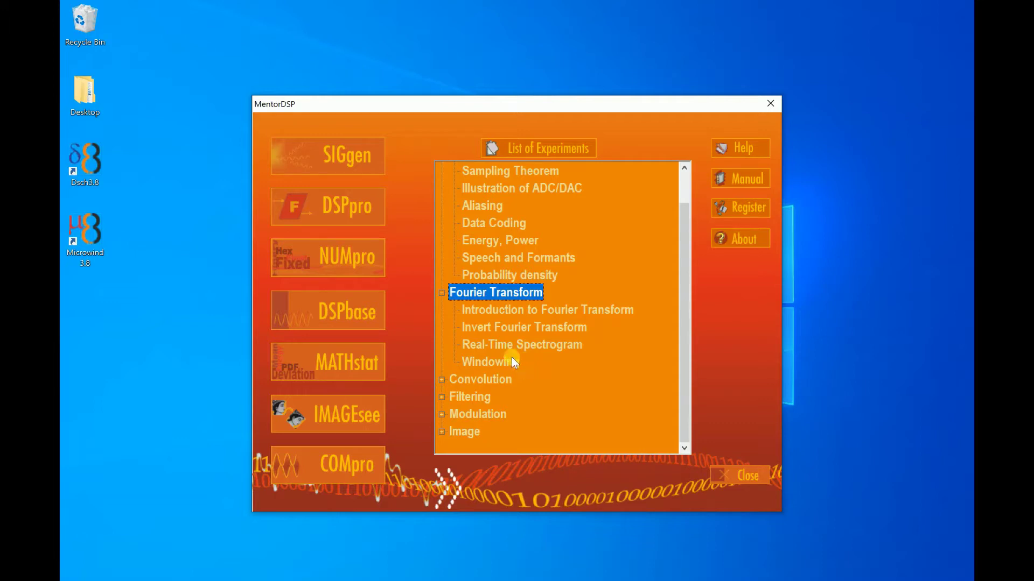
{"action": "left_click", "coordinate": [442, 293]}
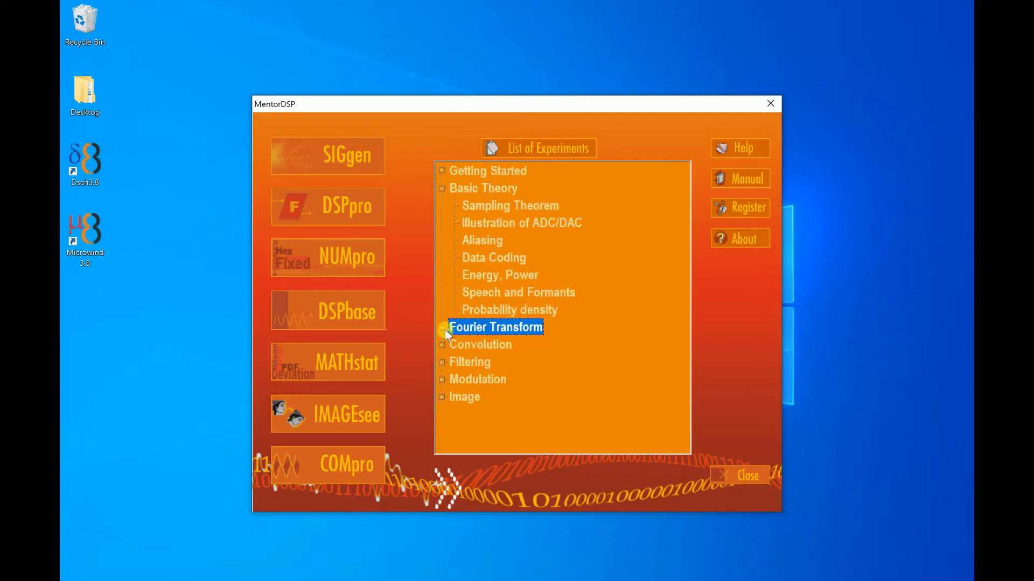
{"action": "left_click", "coordinate": [442, 343]}
{"action": "scroll", "coordinate": [445, 334], "scroll_direction": "down", "scroll_amount": 1}
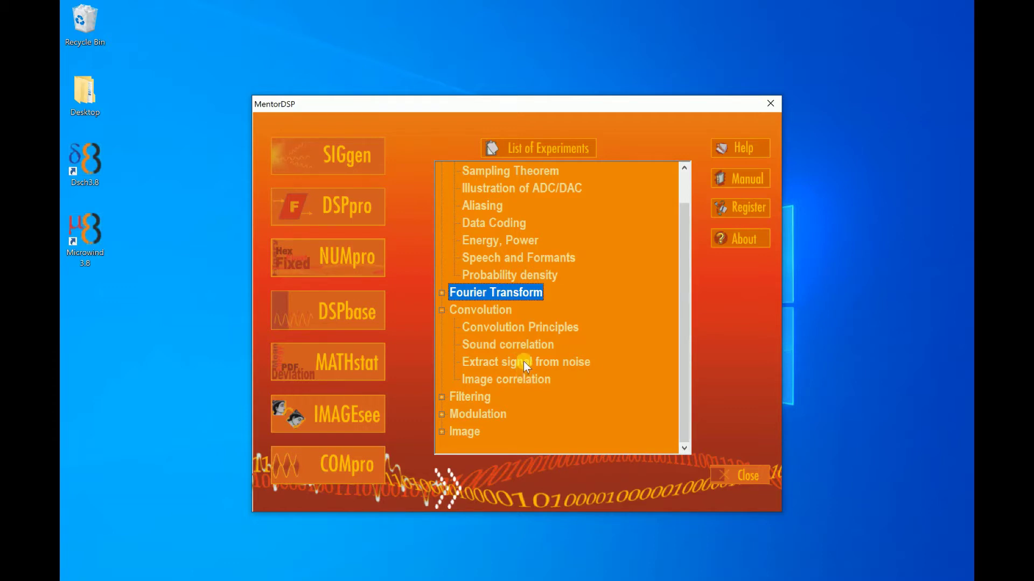
{"action": "left_click", "coordinate": [442, 310]}
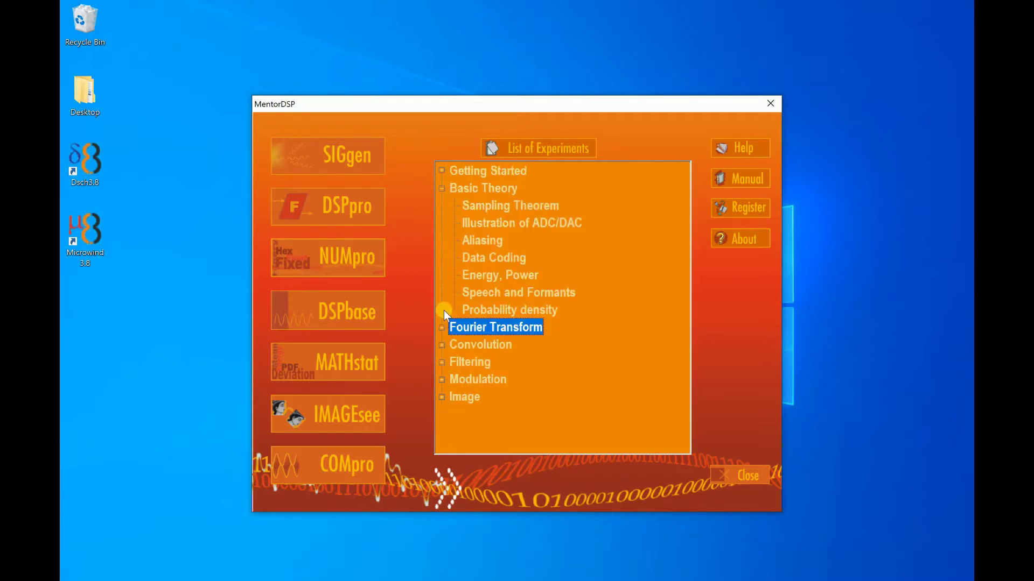
Review the experiments listed under Filtering, Modulation and Image, and leave every category collapsed.
{"action": "left_click", "coordinate": [461, 362]}
{"action": "left_click", "coordinate": [442, 363]}
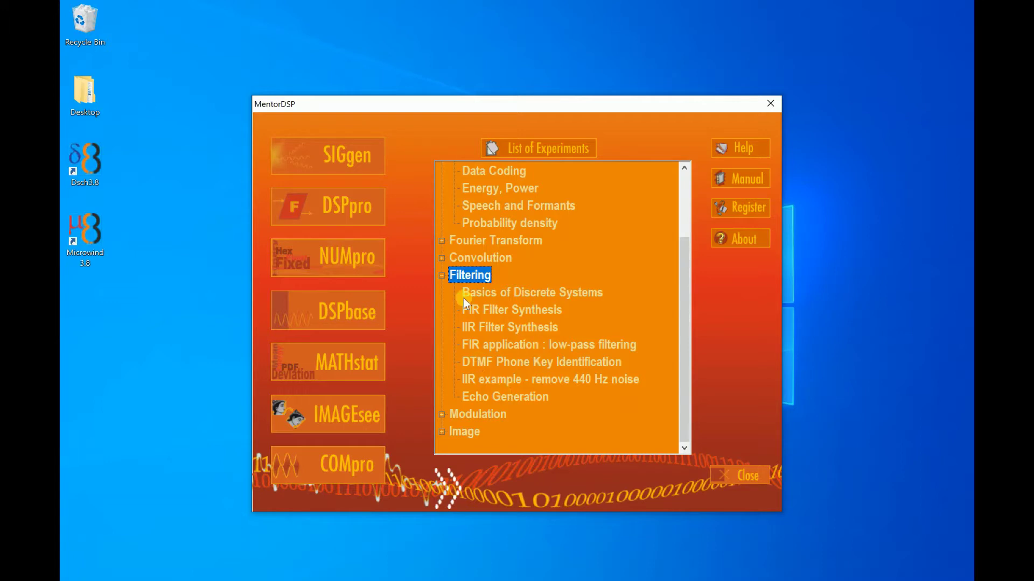
{"action": "left_click", "coordinate": [441, 278]}
{"action": "double_click", "coordinate": [466, 377]}
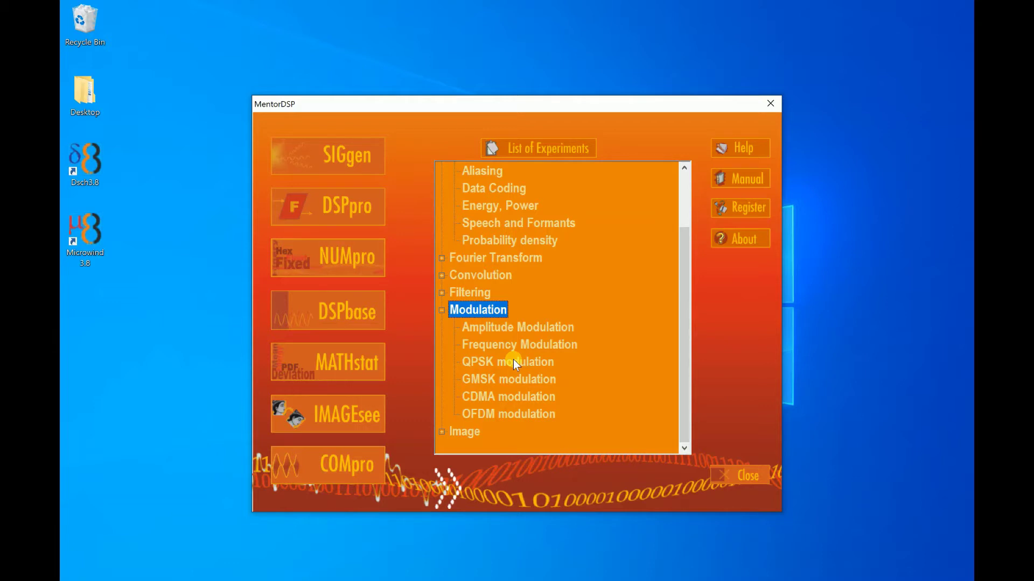
{"action": "left_click", "coordinate": [441, 311]}
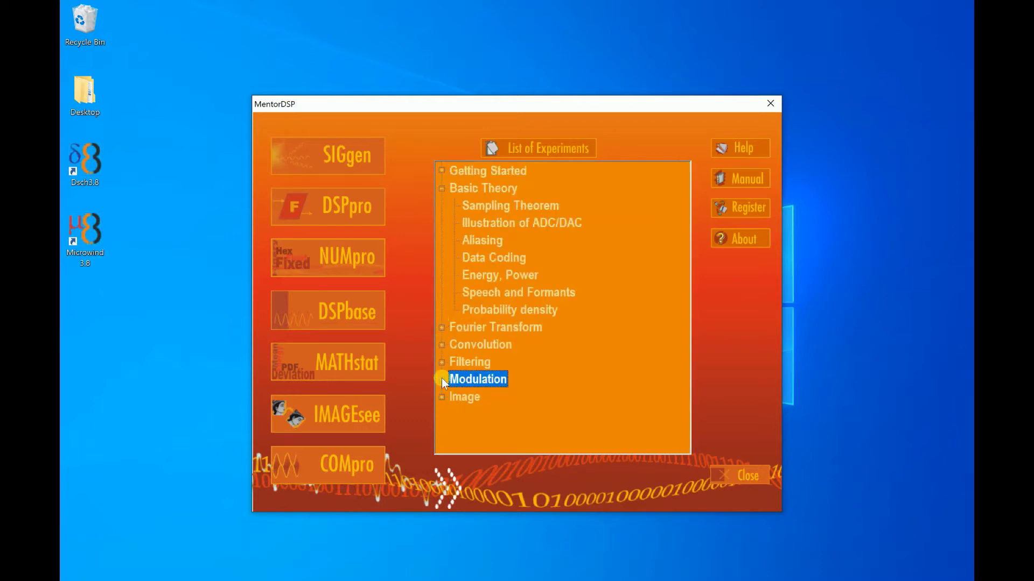
{"action": "left_click", "coordinate": [442, 398]}
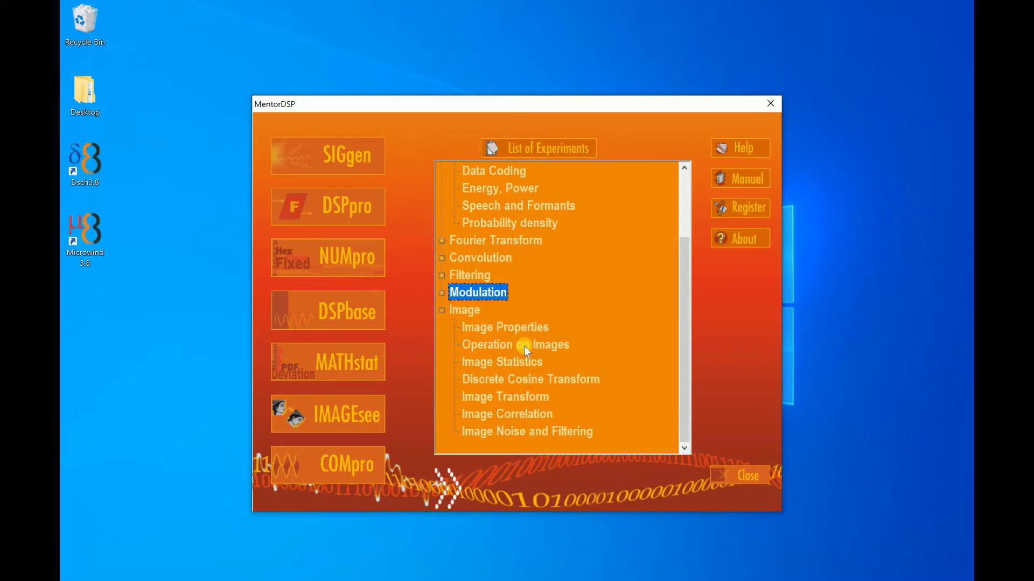
{"action": "left_click", "coordinate": [525, 347]}
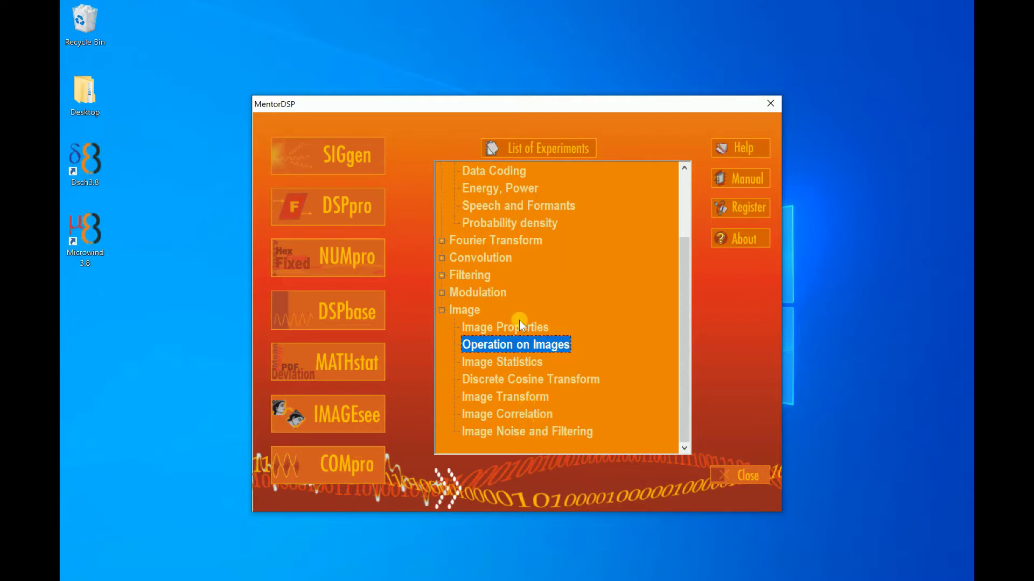
{"action": "left_click", "coordinate": [441, 312]}
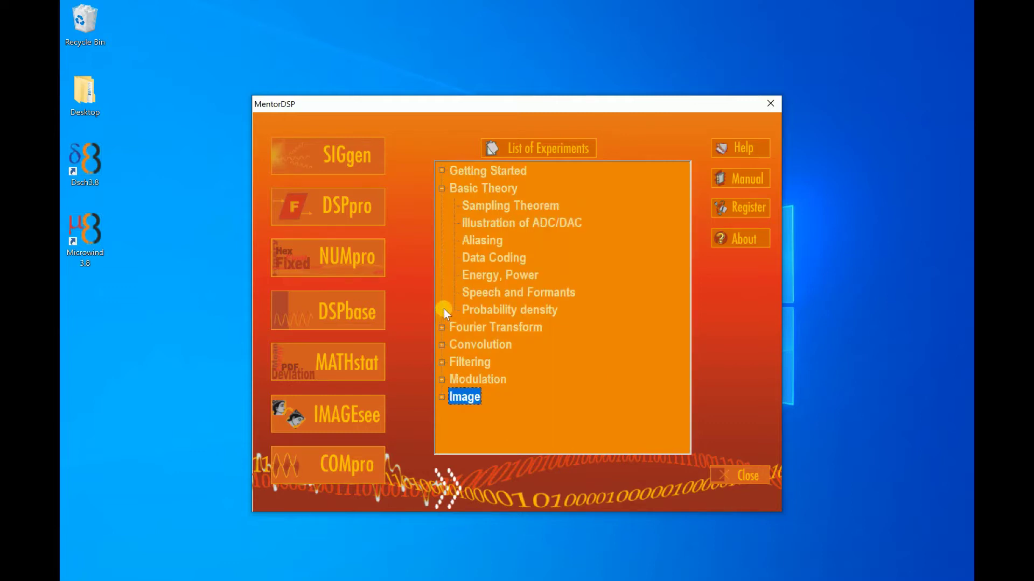
{"action": "left_click", "coordinate": [442, 187]}
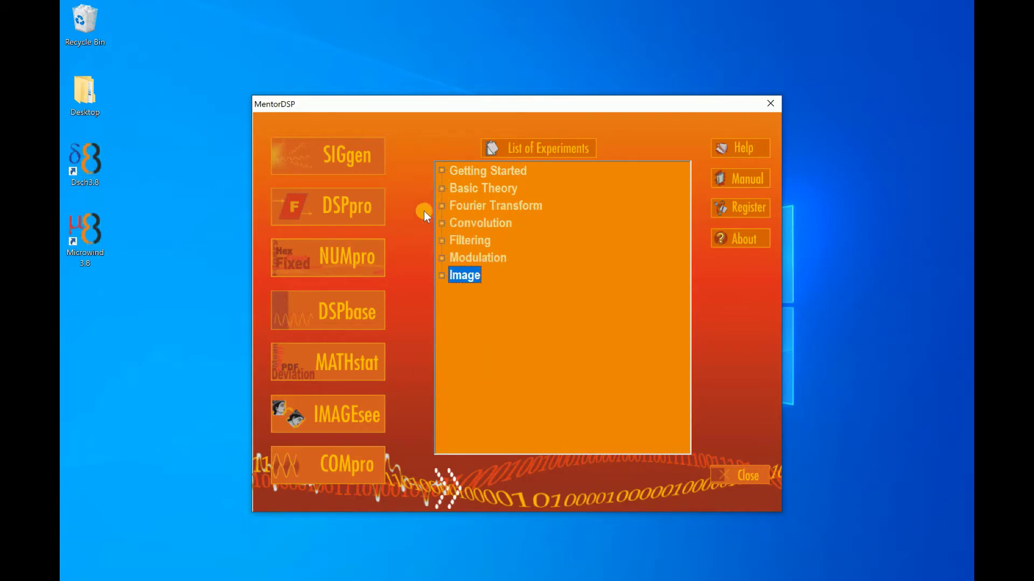
Open the Sinusoidal Wave experiment from Getting Started and show the Fourier transform in the lower plot.
{"action": "double_click", "coordinate": [503, 170]}
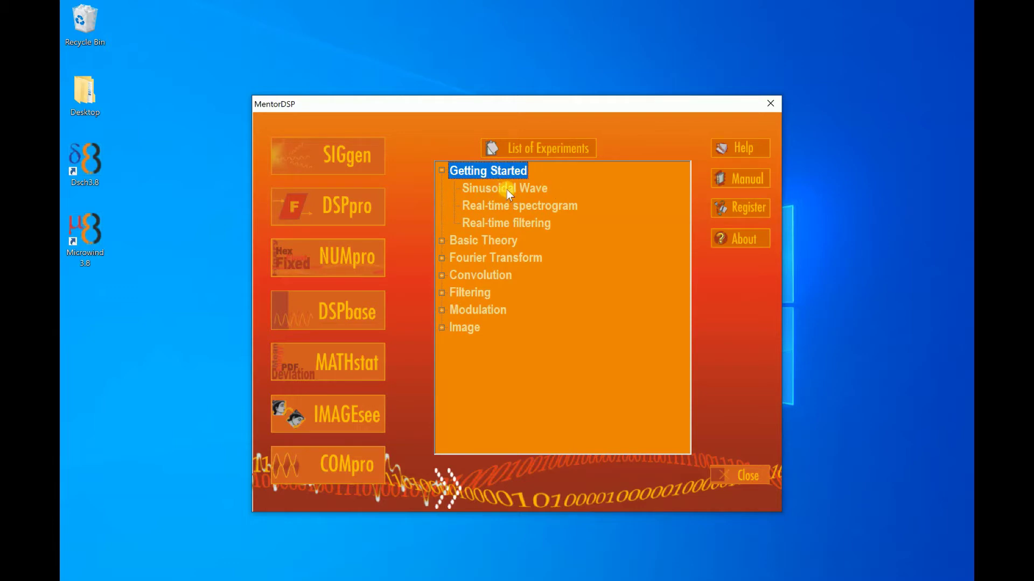
{"action": "double_click", "coordinate": [506, 189]}
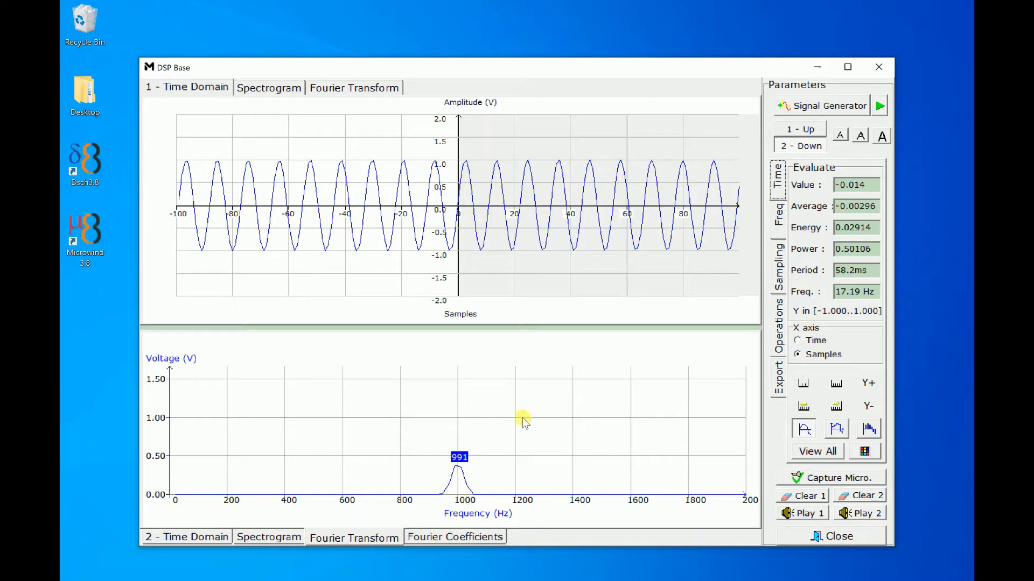
{"action": "left_click", "coordinate": [379, 541]}
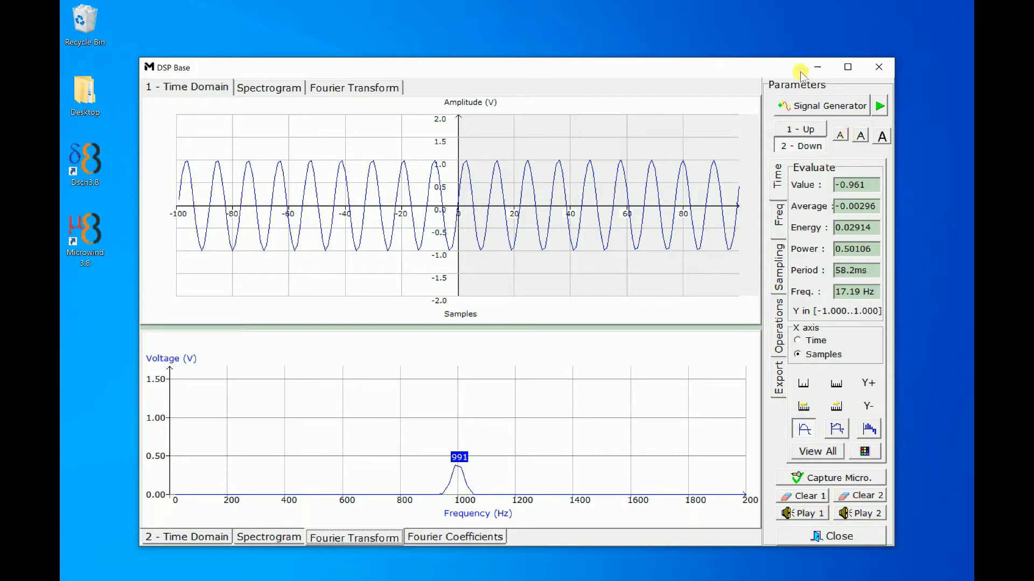
Open the Signal Generator and examine the settings for AM, FM, chirp and FSK signals.
{"action": "left_click", "coordinate": [820, 107]}
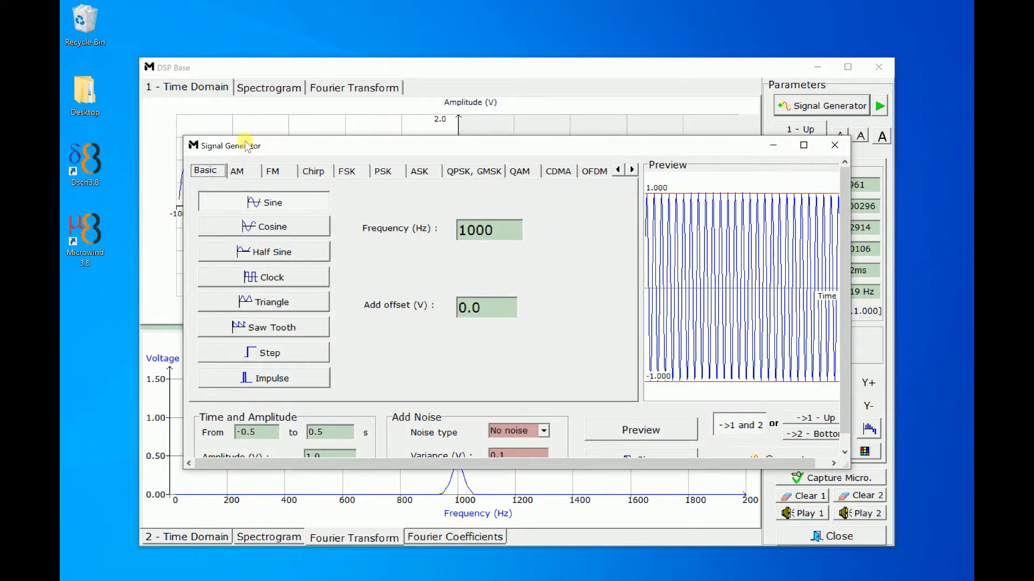
{"action": "left_click_drag", "start_coordinate": [184, 137], "coordinate": [157, 84]}
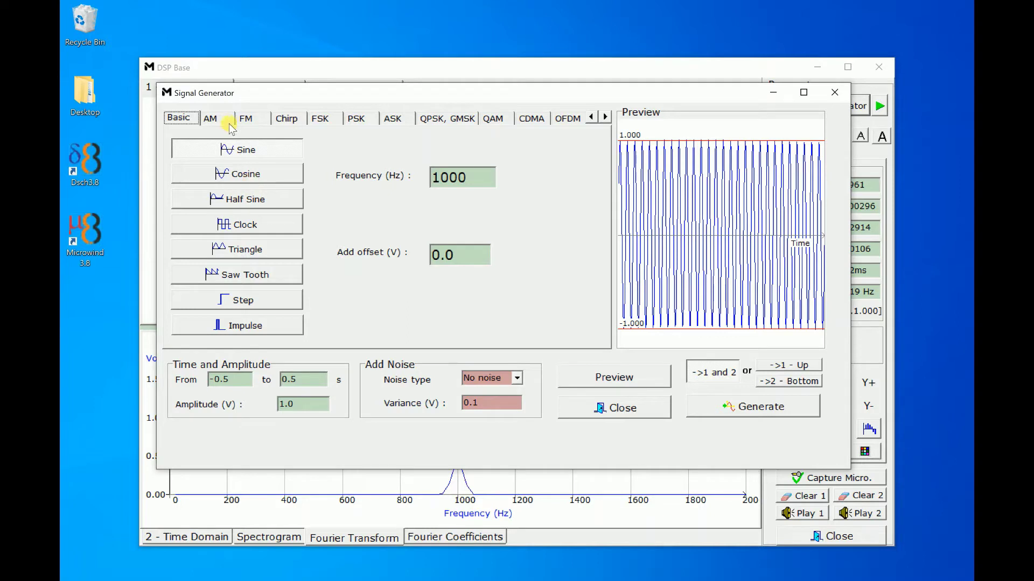
{"action": "left_click", "coordinate": [213, 119]}
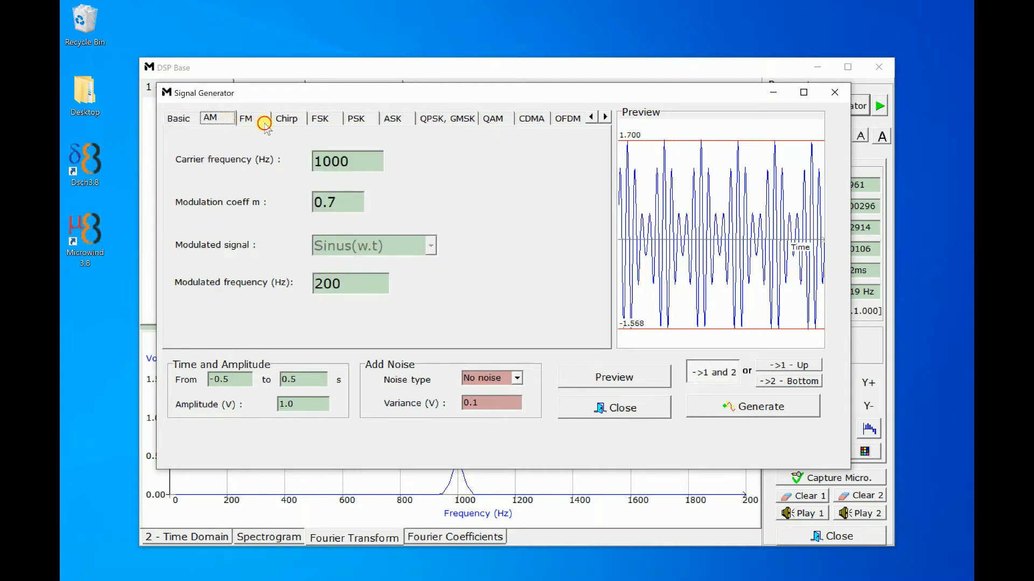
{"action": "left_click", "coordinate": [247, 119]}
{"action": "left_click", "coordinate": [289, 118]}
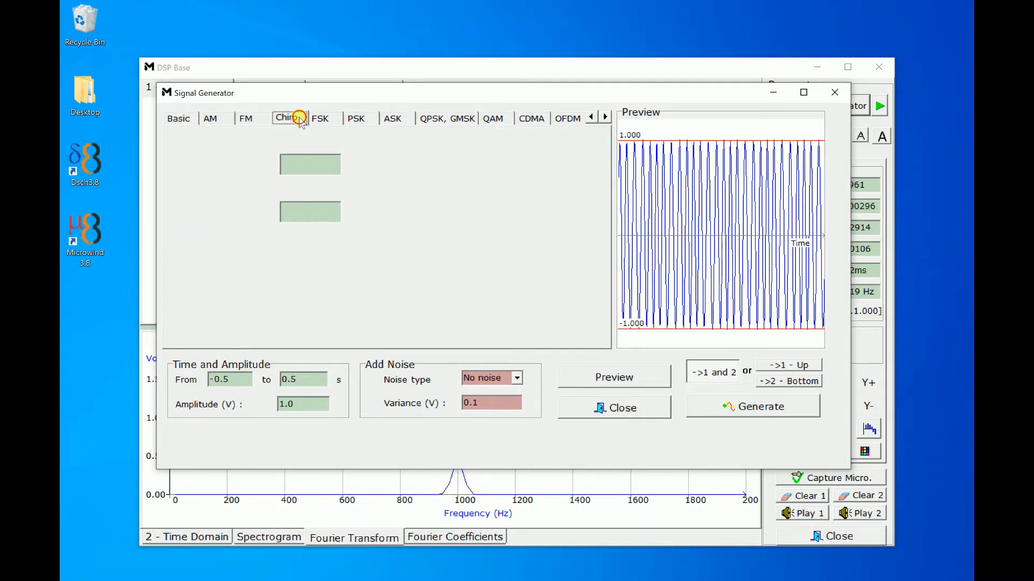
{"action": "left_click", "coordinate": [334, 118]}
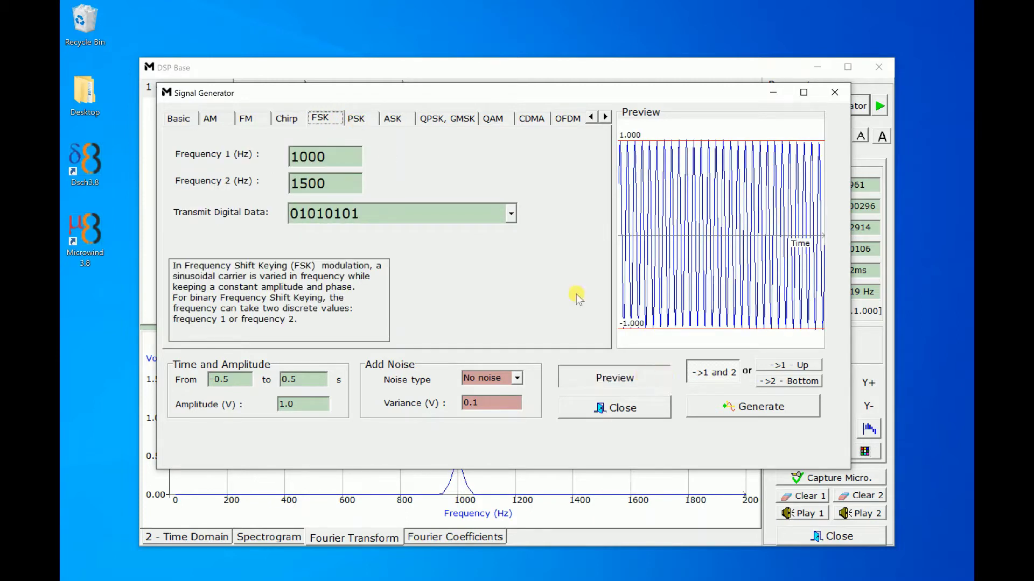
Examine the generator settings for PSK, ASK, QPSK/GMSK, QAM, CDMA, OFDM and DTMF signals.
{"action": "left_click", "coordinate": [370, 120]}
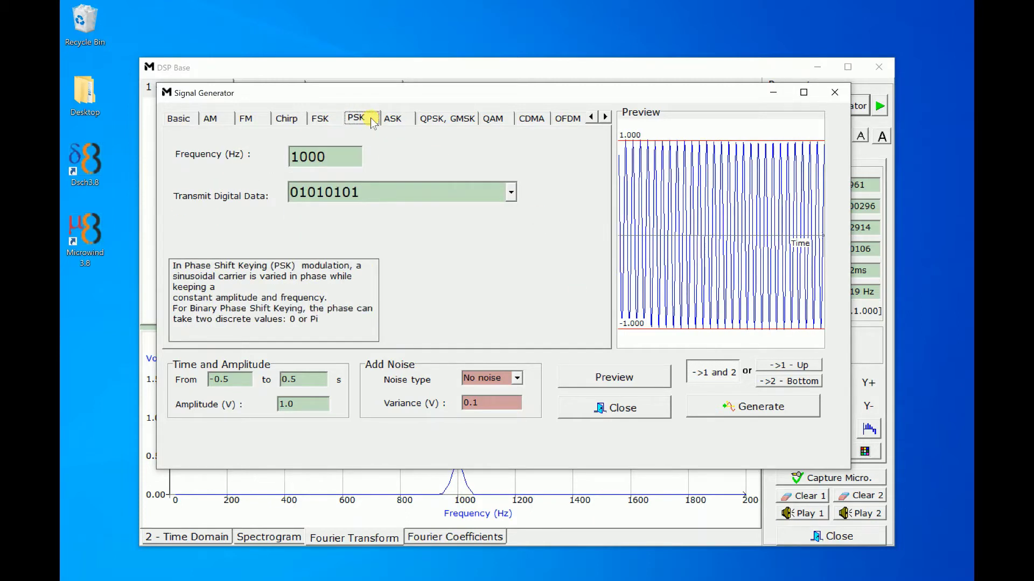
{"action": "left_click", "coordinate": [392, 117]}
{"action": "left_click", "coordinate": [452, 117]}
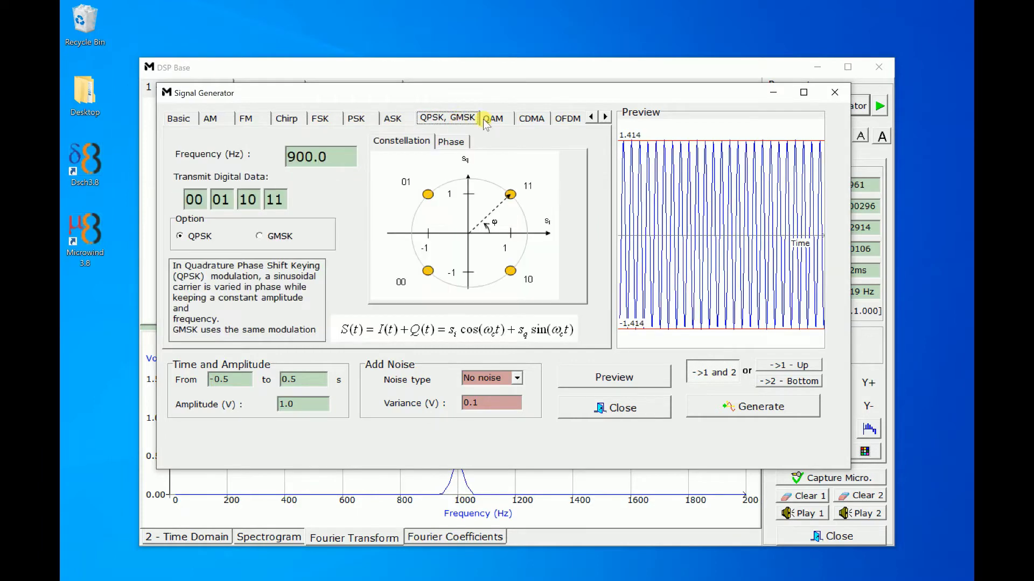
{"action": "left_click", "coordinate": [489, 120]}
{"action": "left_click", "coordinate": [544, 121]}
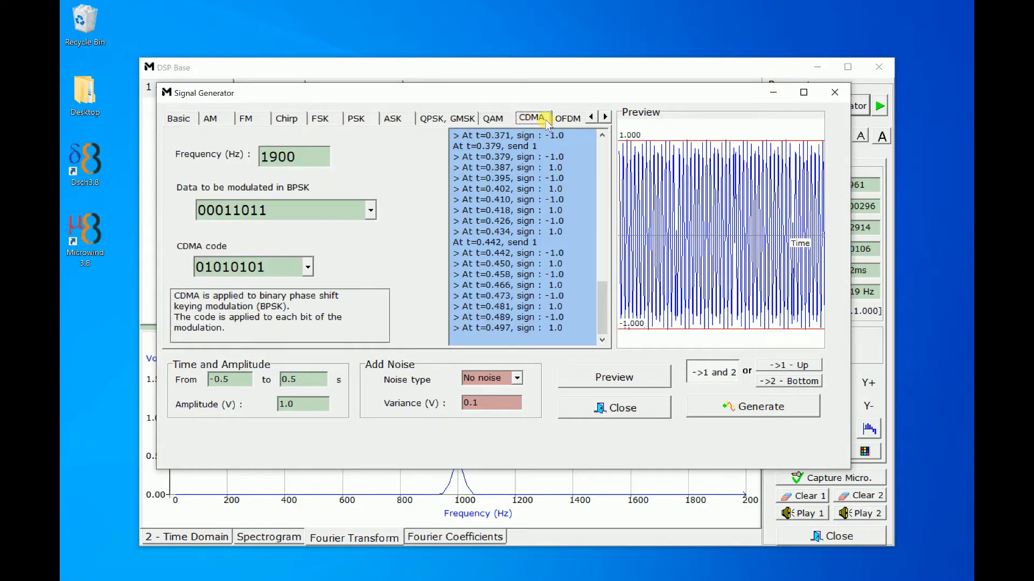
{"action": "left_click", "coordinate": [568, 118]}
{"action": "double_click", "coordinate": [605, 117]}
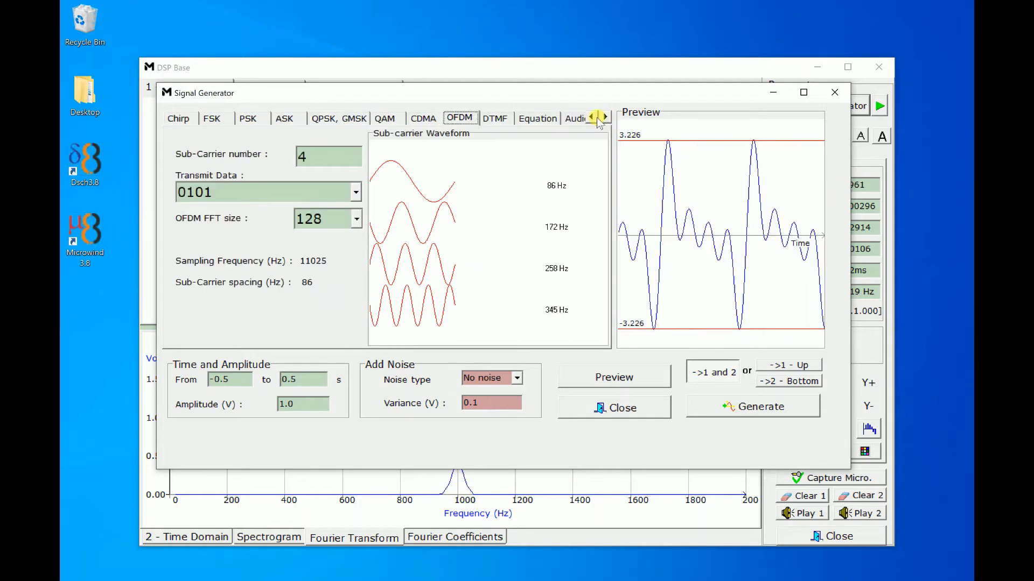
{"action": "left_click", "coordinate": [506, 123]}
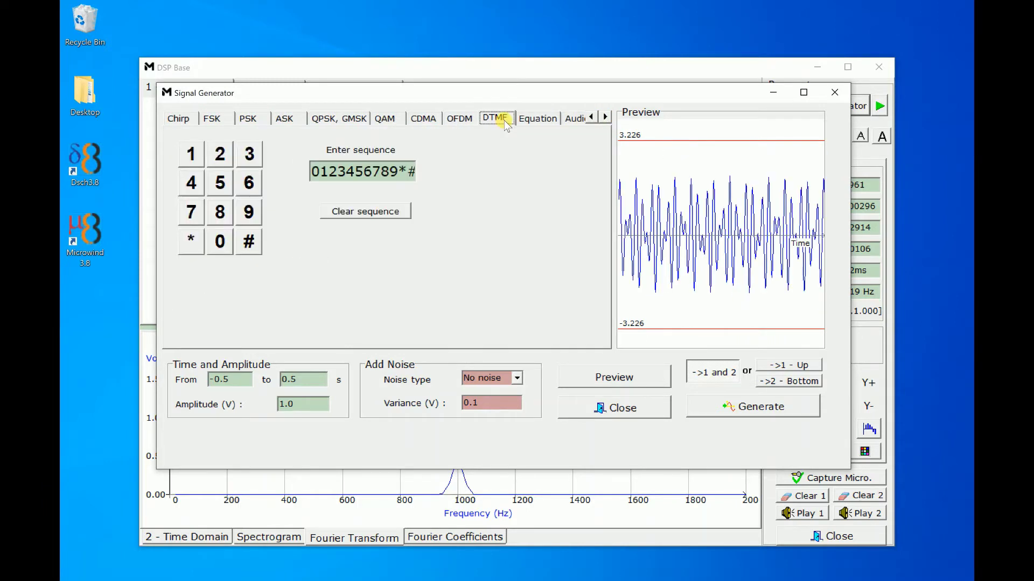
Define the equation signal as sin(2*pi*100*t)+sin(2*pi*1000*t) and preview the waveform.
{"action": "left_click", "coordinate": [536, 119]}
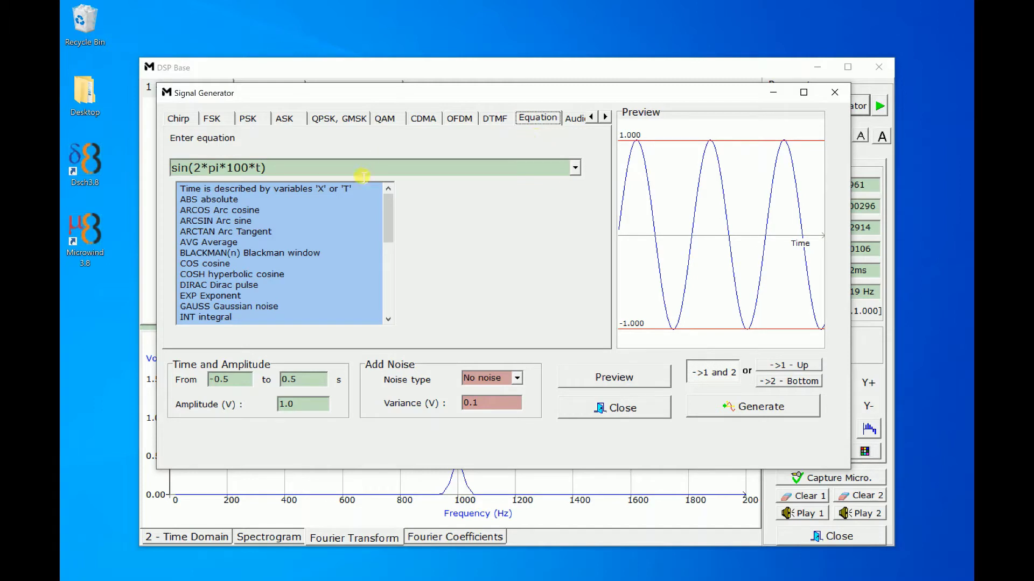
{"action": "key", "text": "Tab"}
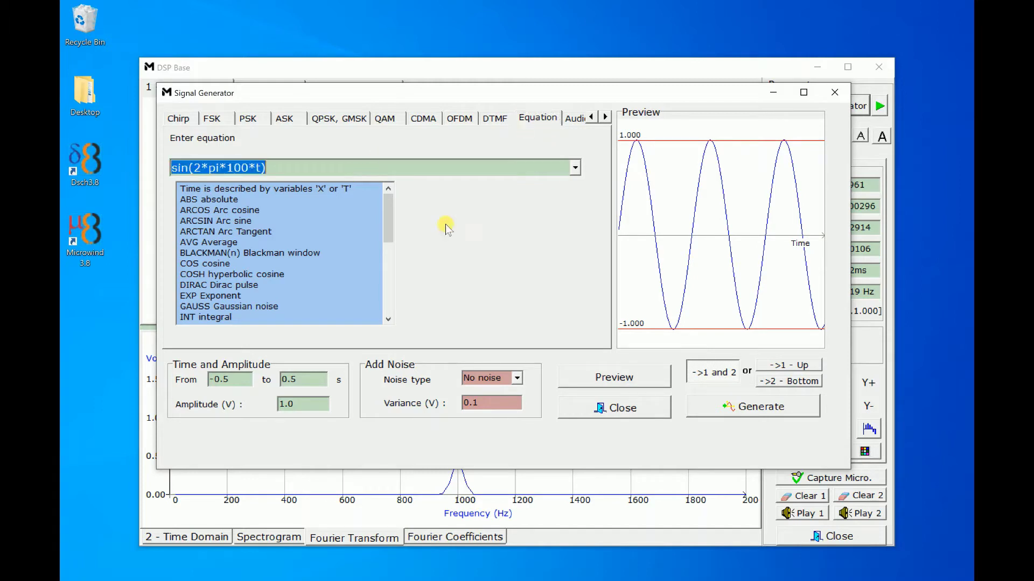
{"action": "left_click", "coordinate": [298, 172]}
{"action": "double_click", "coordinate": [304, 172]}
{"action": "key", "text": "ctrl+c"}
{"action": "left_click", "coordinate": [350, 175]}
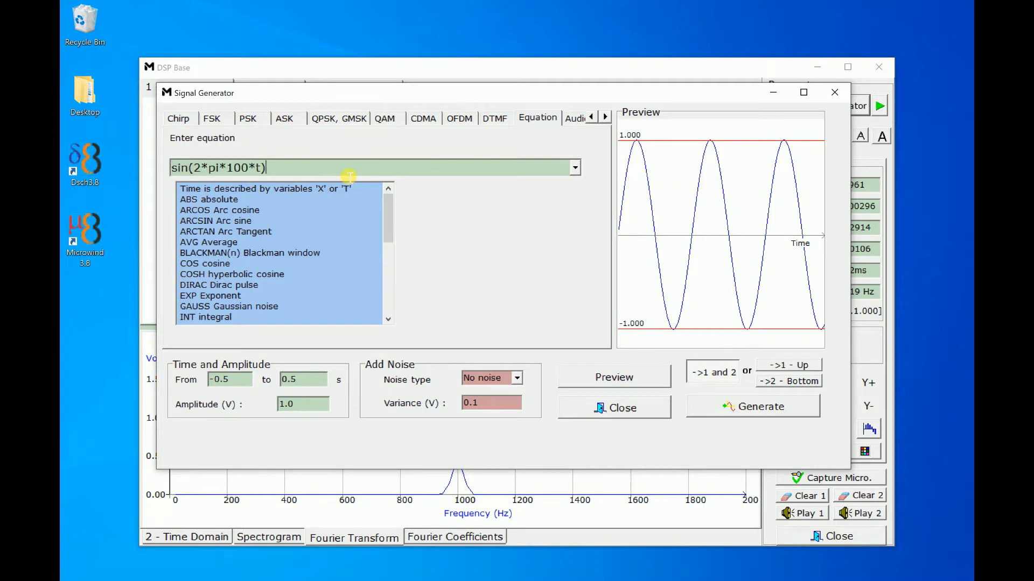
{"action": "type", "text": "+"}
{"action": "key", "text": "ctrl+v"}
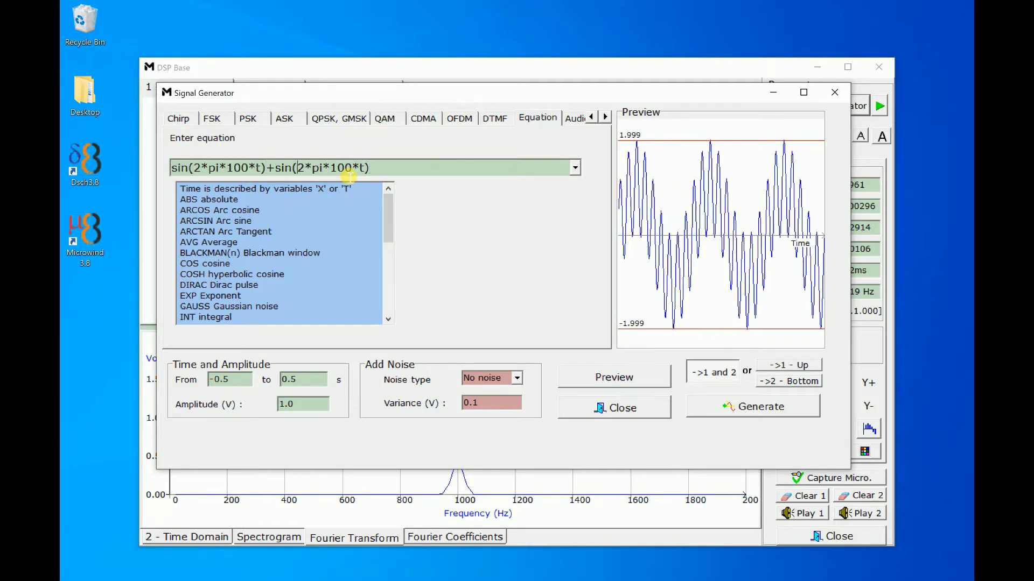
{"action": "type", "text": "0"}
{"action": "left_click", "coordinate": [653, 377]}
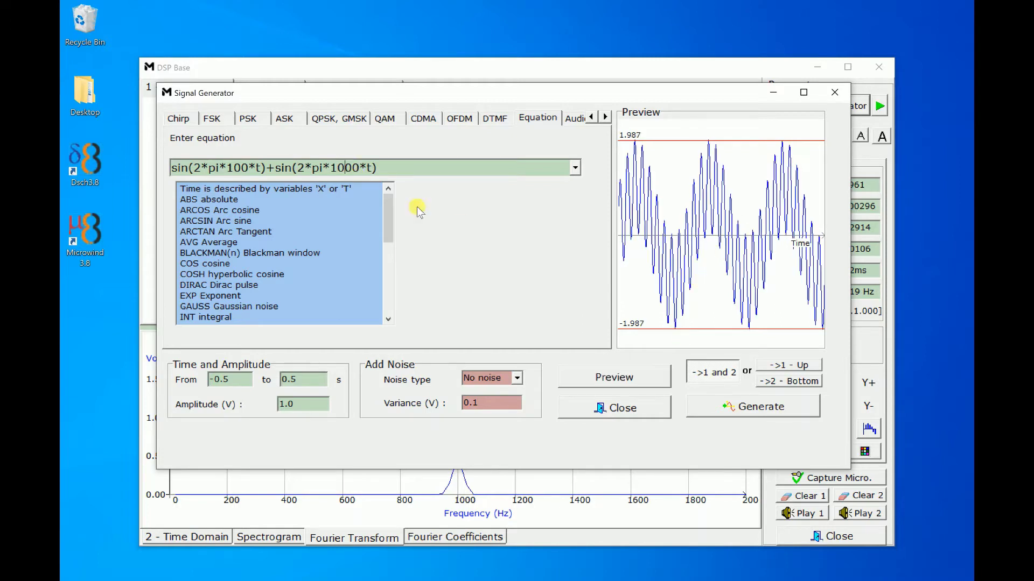
Change the second sine term of the equation to sin(2*pi*200*t) and preview the waveform.
{"action": "key", "text": "BackSpace"}
{"action": "key", "text": "BackSpace"}
{"action": "type", "text": "2"}
{"action": "left_click", "coordinate": [586, 375]}
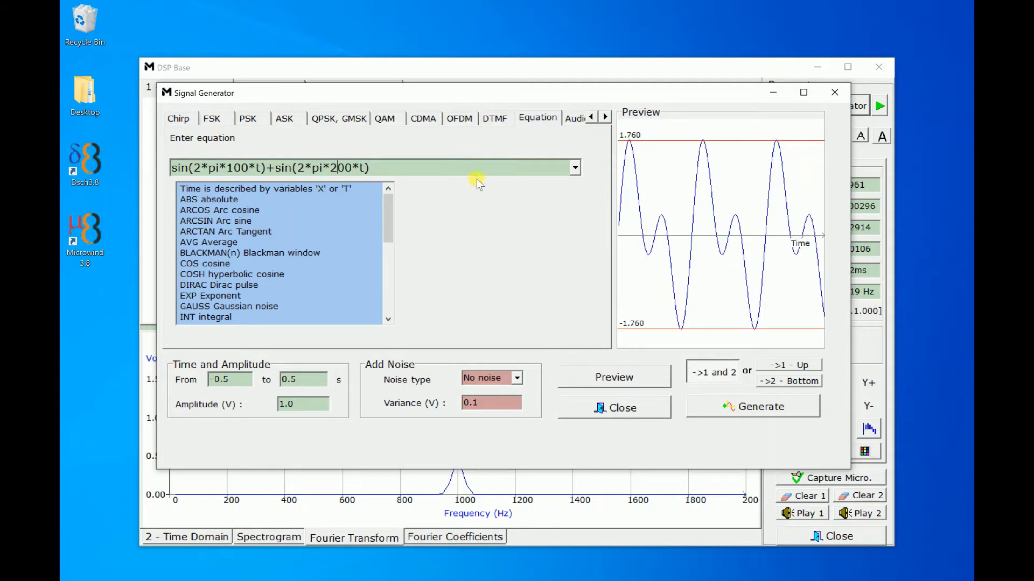
View the generator's audio input settings and return to the FSK signal settings.
{"action": "left_click", "coordinate": [572, 119]}
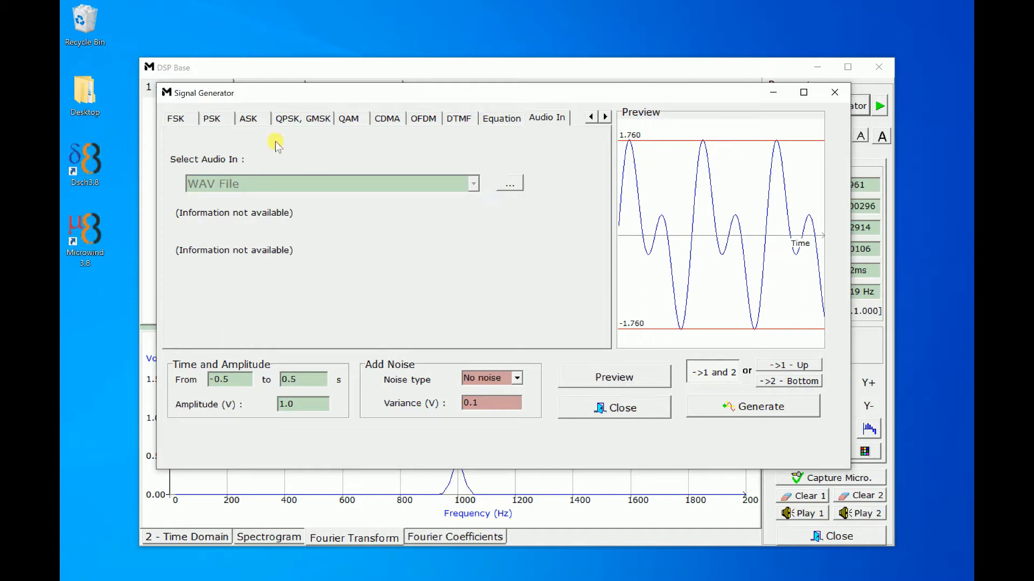
{"action": "left_click", "coordinate": [186, 119]}
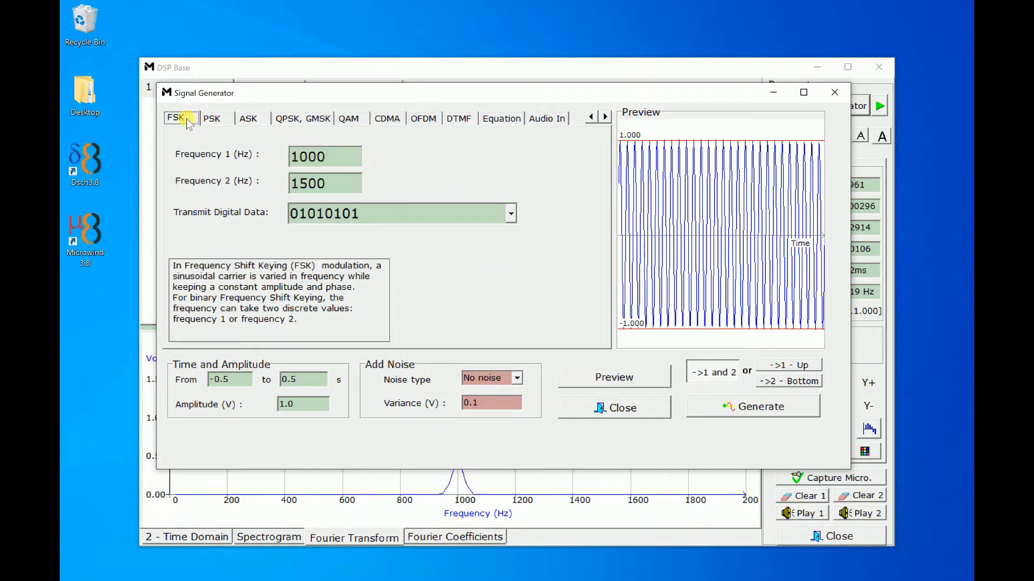
Return to the basic sine signal, set its frequency to 800 Hz, and preview and generate it.
{"action": "left_click", "coordinate": [590, 117]}
{"action": "left_click", "coordinate": [590, 117]}
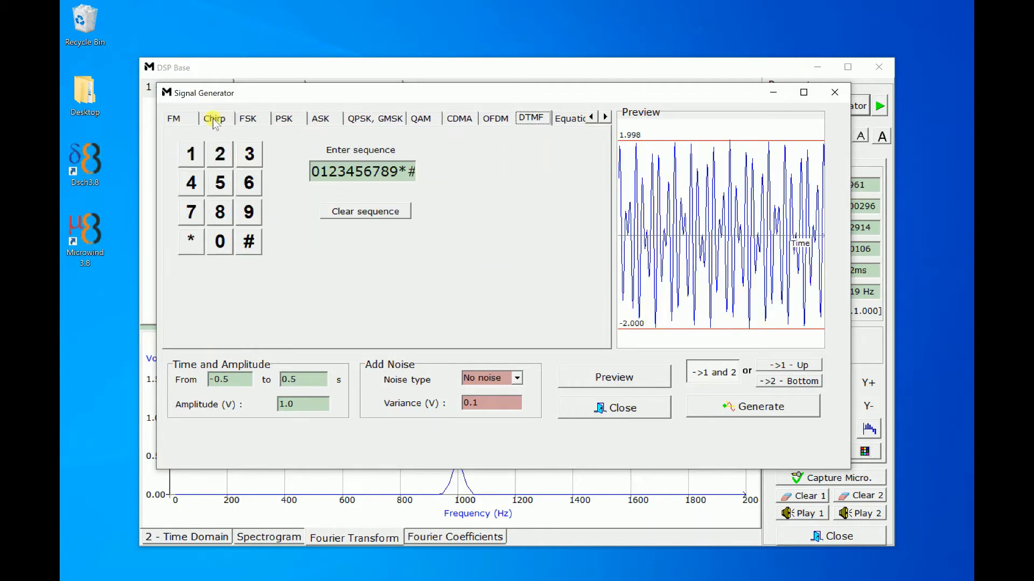
{"action": "left_click", "coordinate": [592, 117]}
{"action": "left_click", "coordinate": [594, 117]}
{"action": "left_click", "coordinate": [181, 118]}
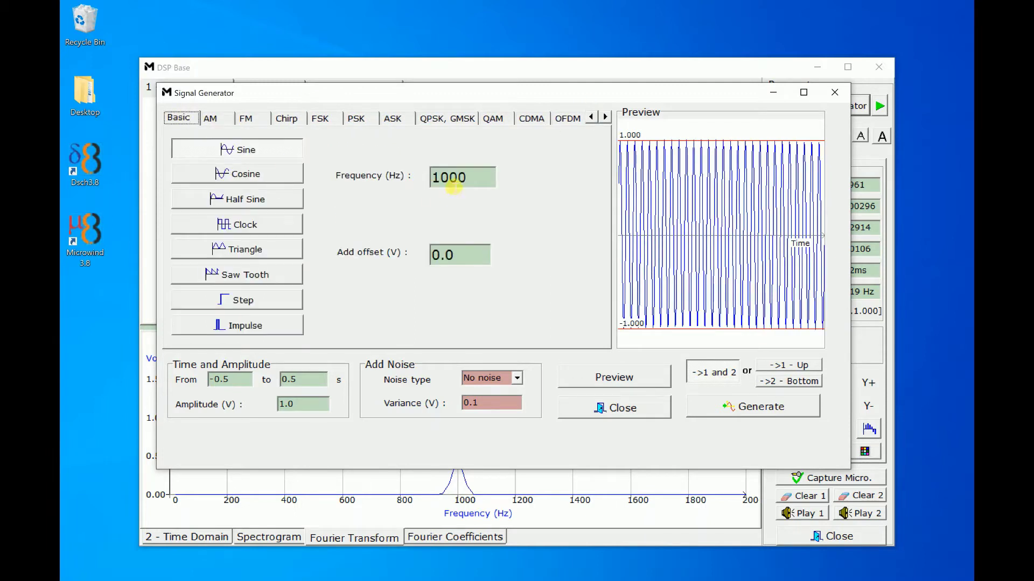
{"action": "left_click_drag", "start_coordinate": [448, 178], "coordinate": [350, 175]}
{"action": "type", "text": "8"}
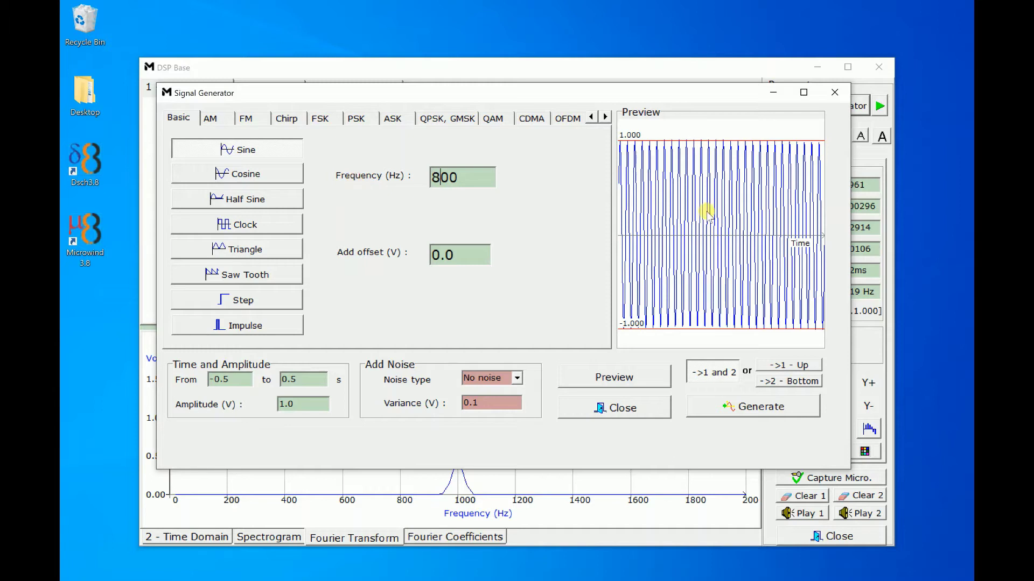
{"action": "left_click", "coordinate": [644, 380]}
{"action": "left_click", "coordinate": [728, 405]}
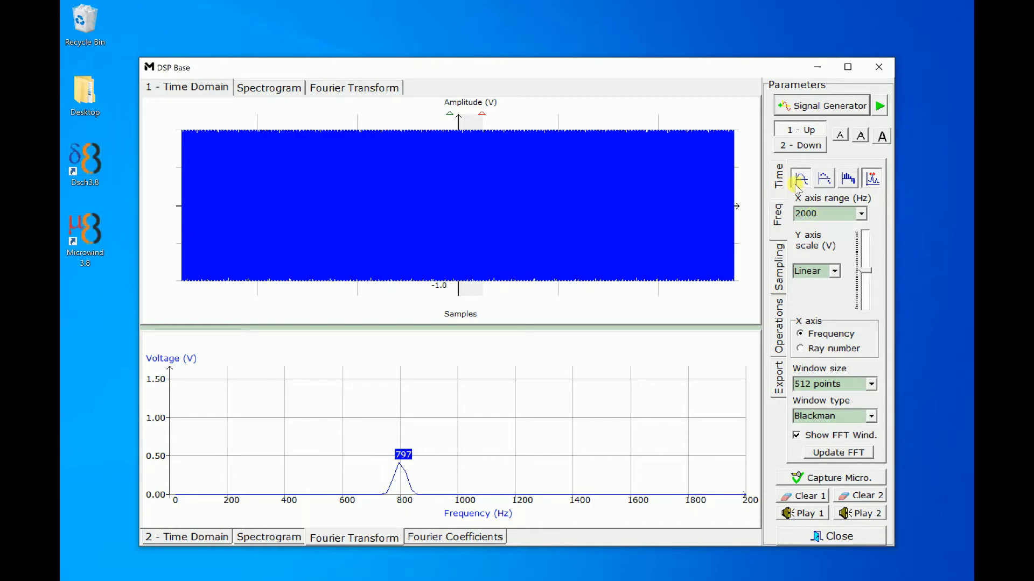
Enlarge the time scale of the upper graph to show individual cycles of the 800 Hz waveform.
{"action": "left_click", "coordinate": [779, 180]}
{"action": "left_click", "coordinate": [803, 381]}
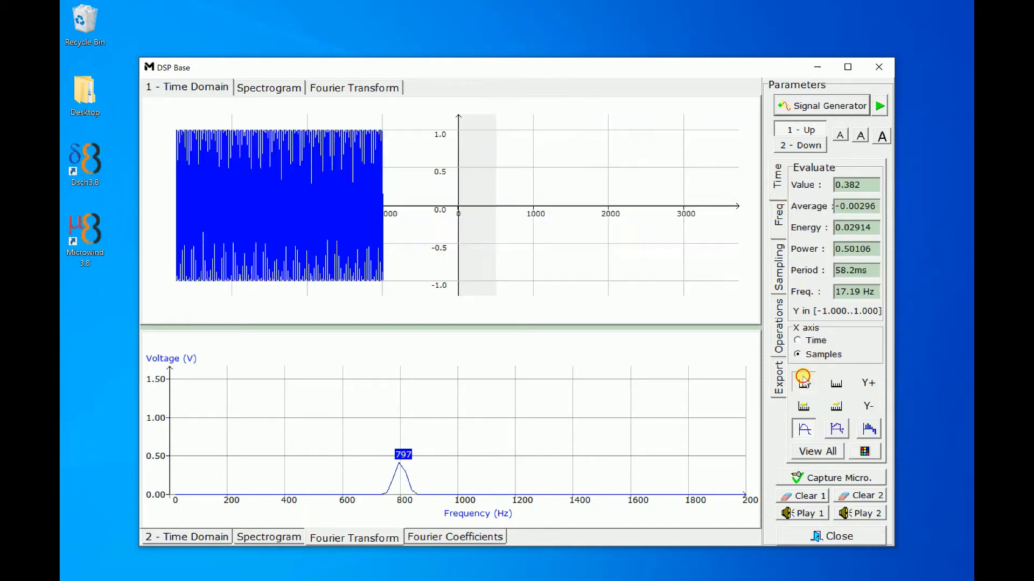
{"action": "left_click", "coordinate": [803, 380]}
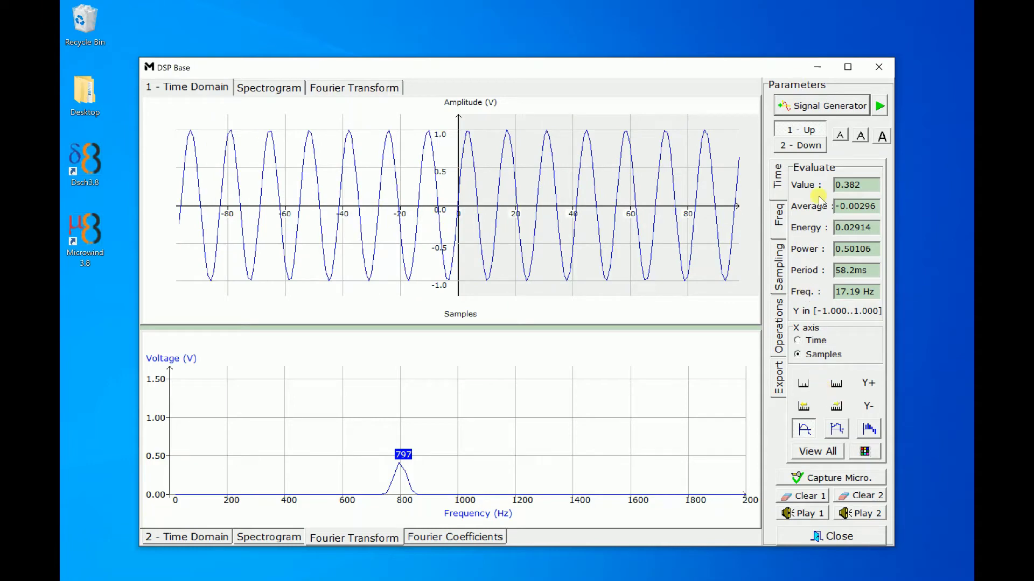
Select the lower graph for editing and set its Fourier transform window size to 1024 points.
{"action": "left_click", "coordinate": [807, 145]}
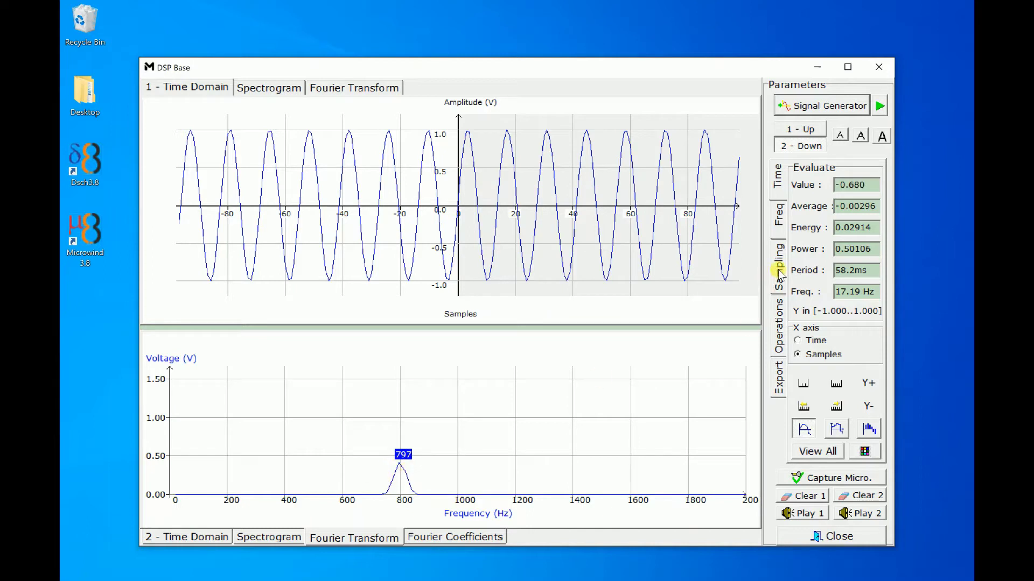
{"action": "left_click", "coordinate": [779, 220]}
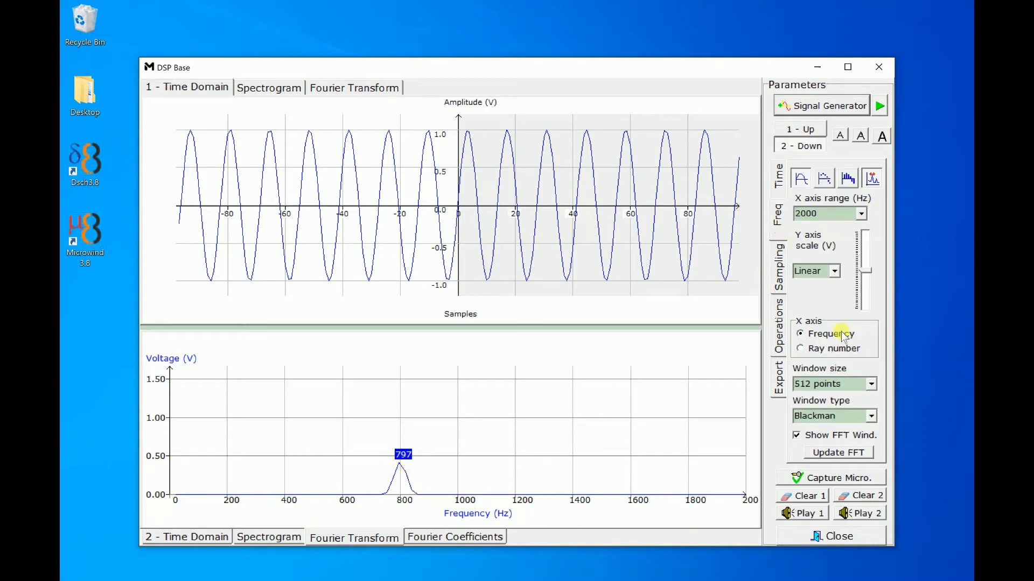
{"action": "left_click", "coordinate": [872, 382]}
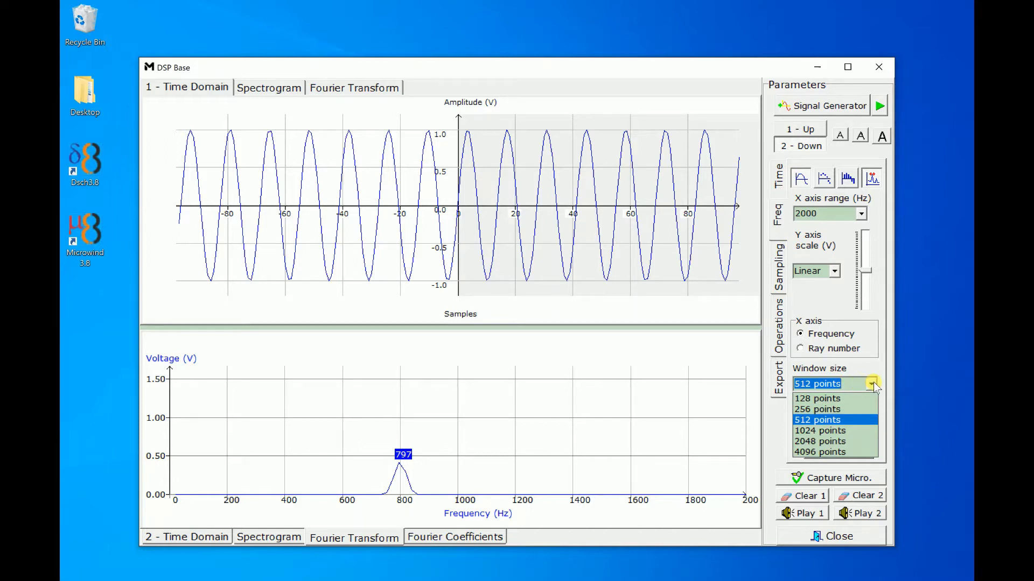
{"action": "left_click", "coordinate": [856, 431]}
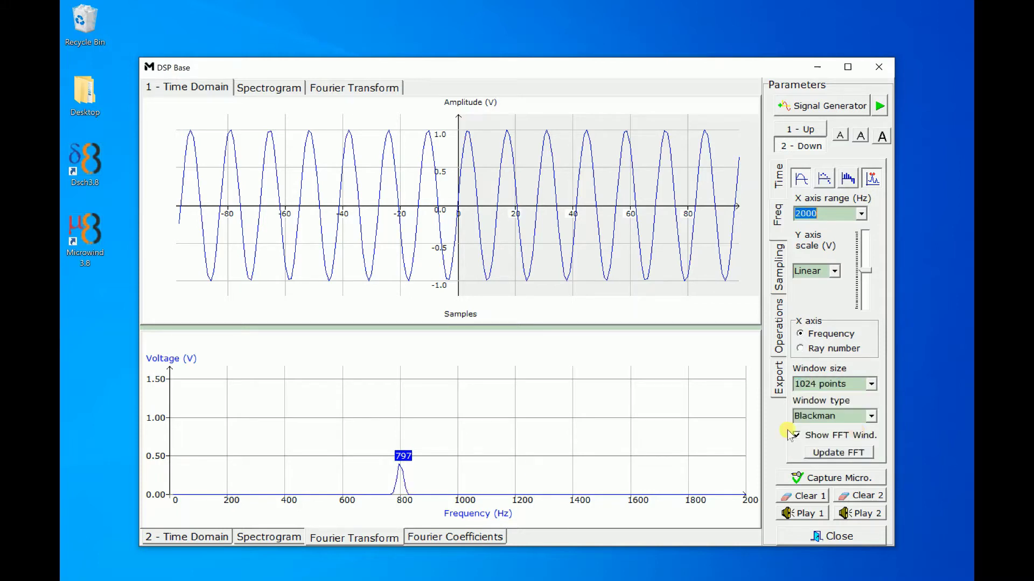
Reopen the signal generator, set the sine frequency to 750 Hz, and preview and generate the signal.
{"action": "left_click", "coordinate": [804, 145]}
{"action": "left_click", "coordinate": [824, 105]}
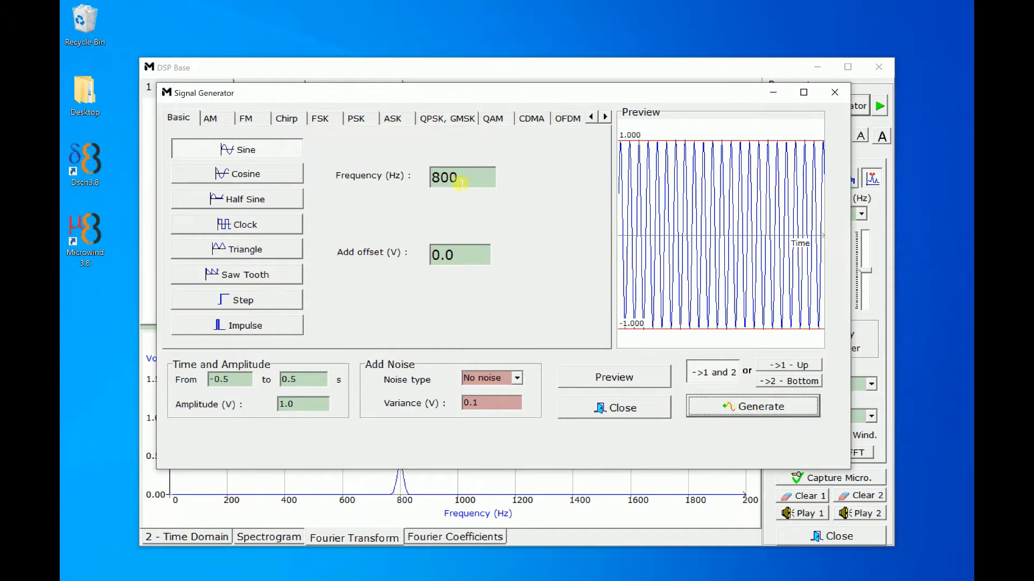
{"action": "left_click_drag", "start_coordinate": [451, 182], "coordinate": [398, 181]}
{"action": "type", "text": "750"}
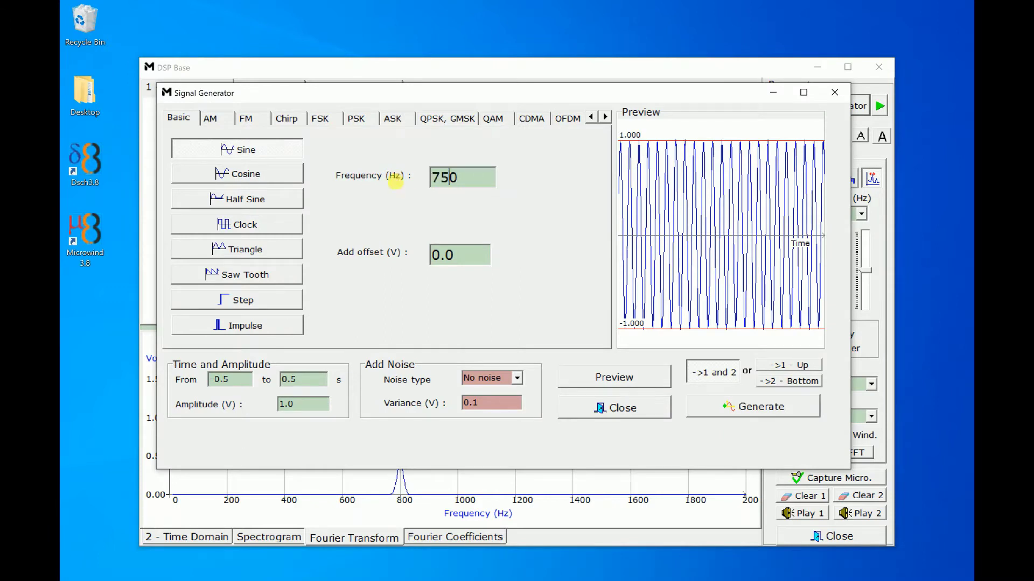
{"action": "left_click", "coordinate": [640, 377]}
{"action": "left_click", "coordinate": [722, 406]}
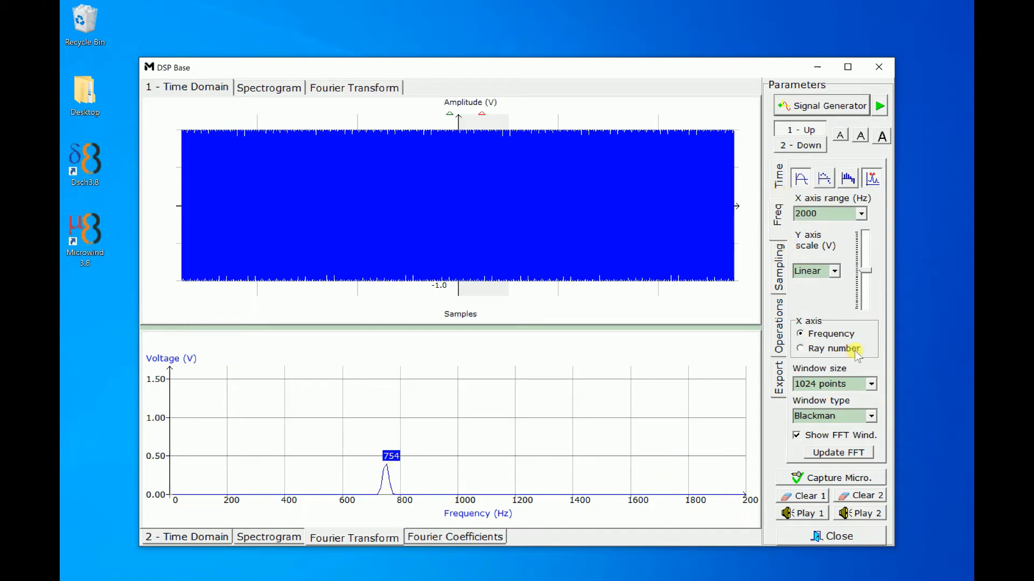
Set the Fourier transform window size to 512 points and view the sampling settings.
{"action": "left_click", "coordinate": [870, 384]}
{"action": "left_click", "coordinate": [827, 420]}
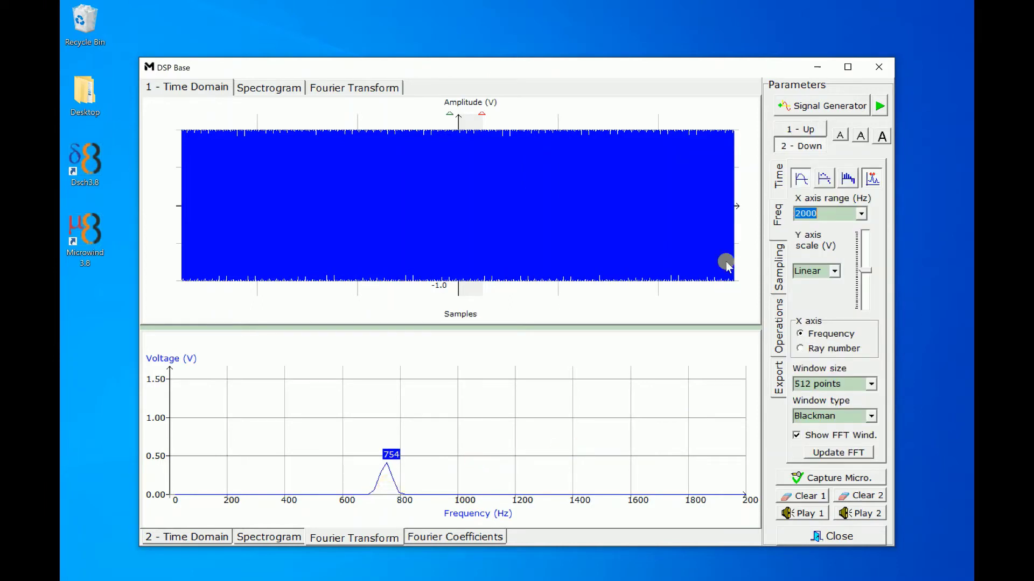
{"action": "left_click", "coordinate": [779, 269]}
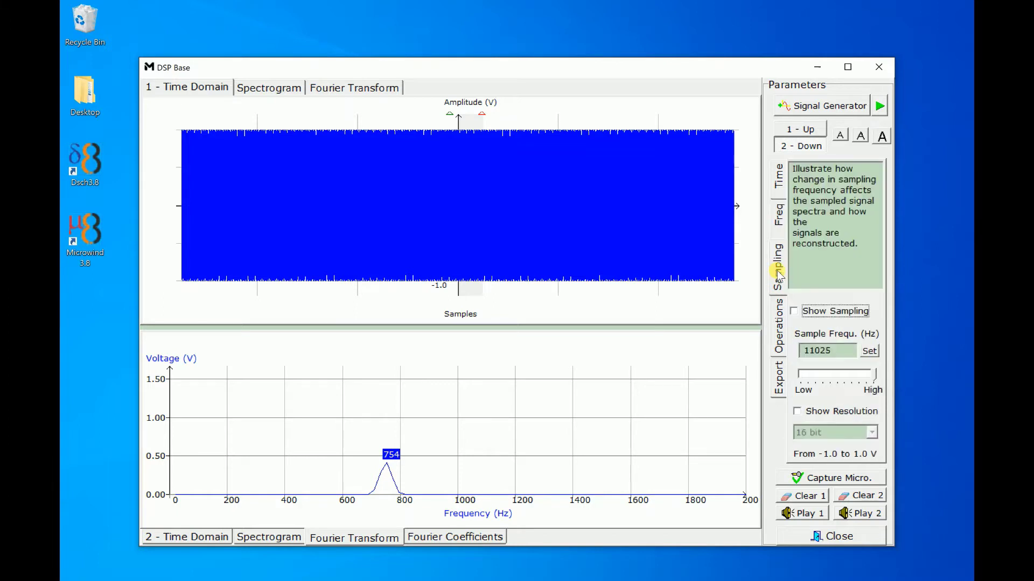
{"action": "left_click", "coordinate": [776, 329]}
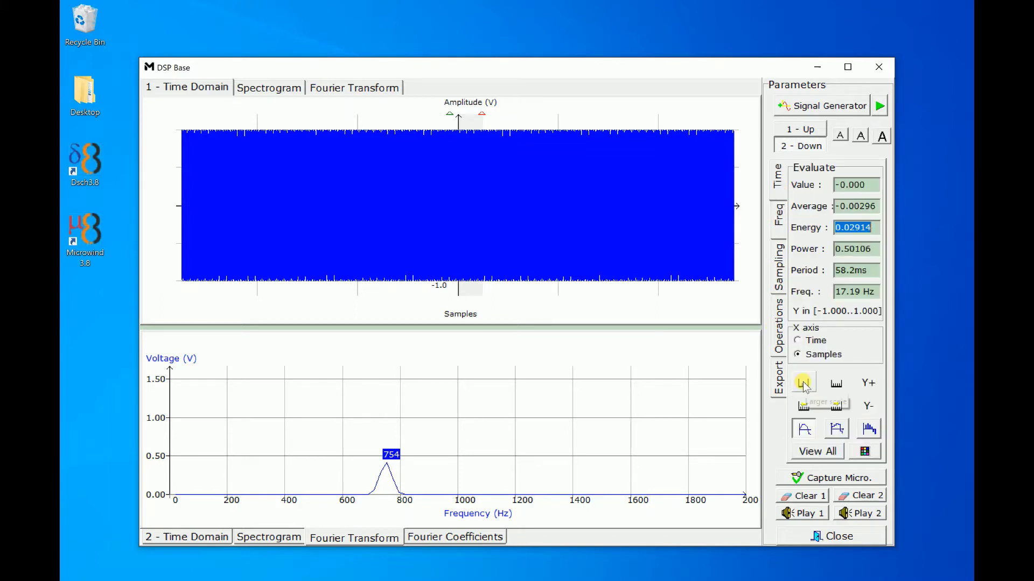
Select the upper graph and enlarge its time scale to show individual cycles of the 750 Hz waveform.
{"action": "left_click", "coordinate": [800, 130]}
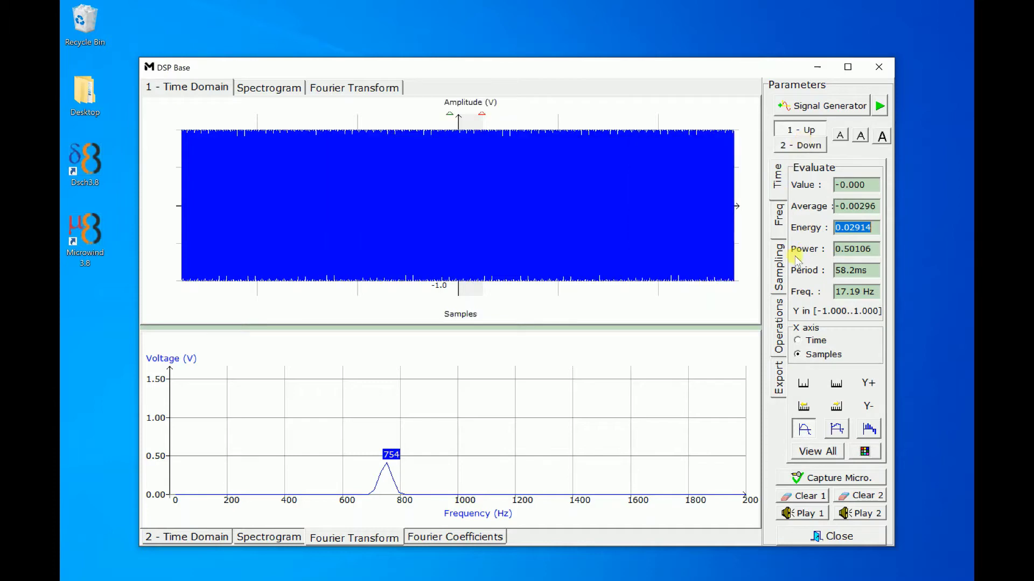
{"action": "left_click", "coordinate": [803, 382]}
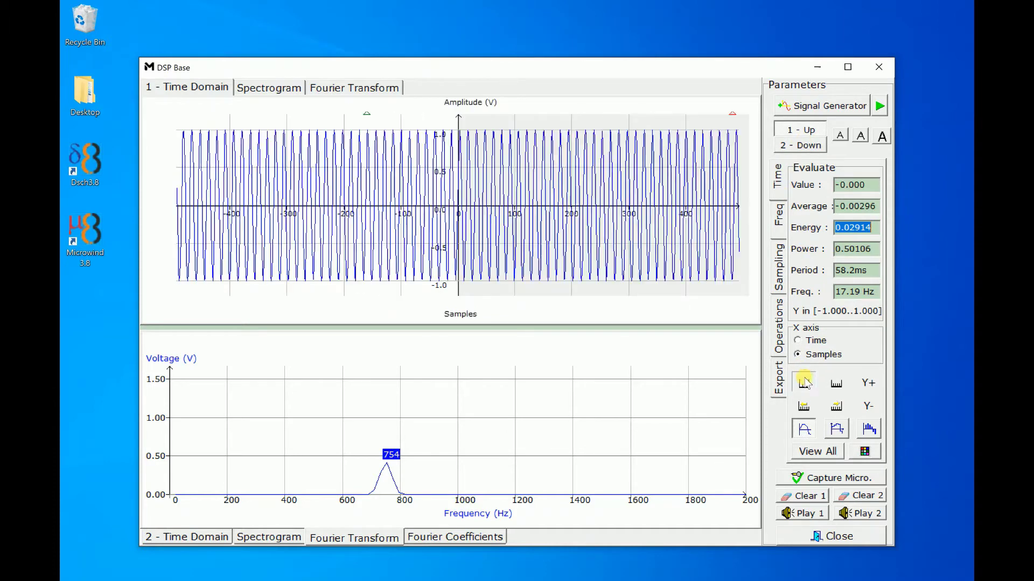
{"action": "left_click", "coordinate": [804, 383]}
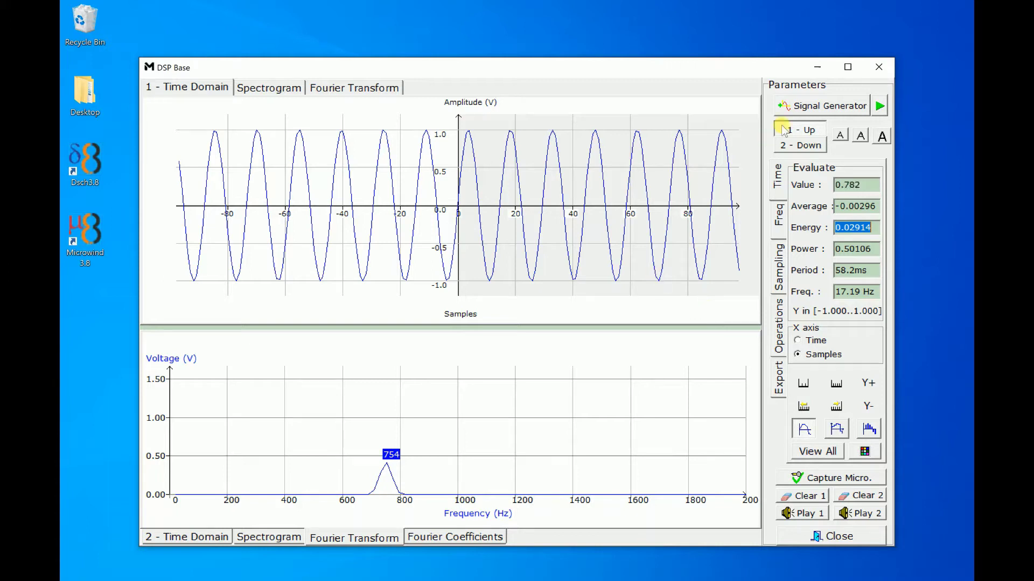
Reopen the signal generator and define the equation signal as sin(2*pi*750*t).
{"action": "left_click", "coordinate": [794, 108]}
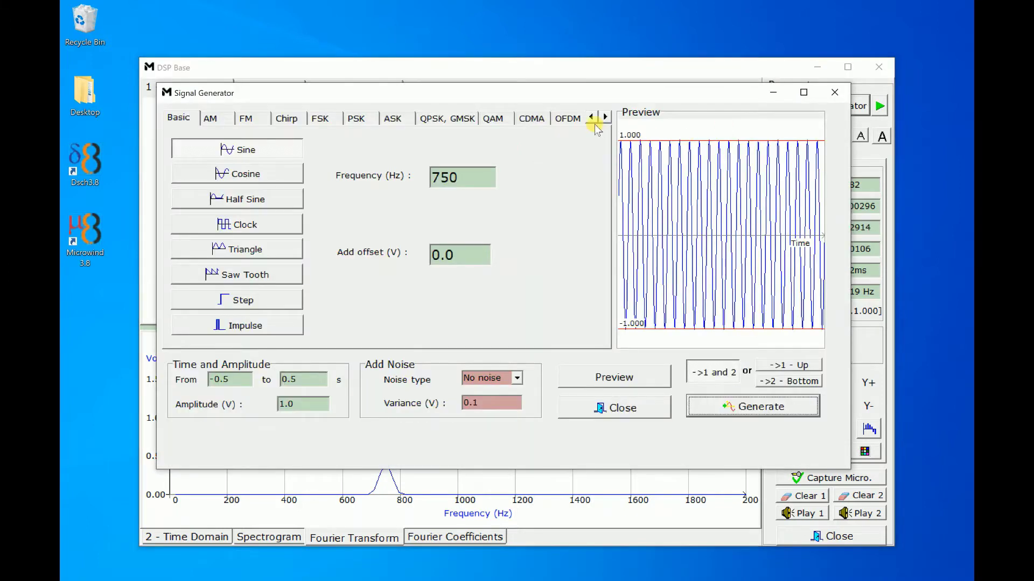
{"action": "left_click", "coordinate": [605, 117]}
{"action": "left_click", "coordinate": [605, 117]}
{"action": "left_click", "coordinate": [605, 116]}
{"action": "left_click", "coordinate": [605, 116]}
{"action": "left_click", "coordinate": [499, 119]}
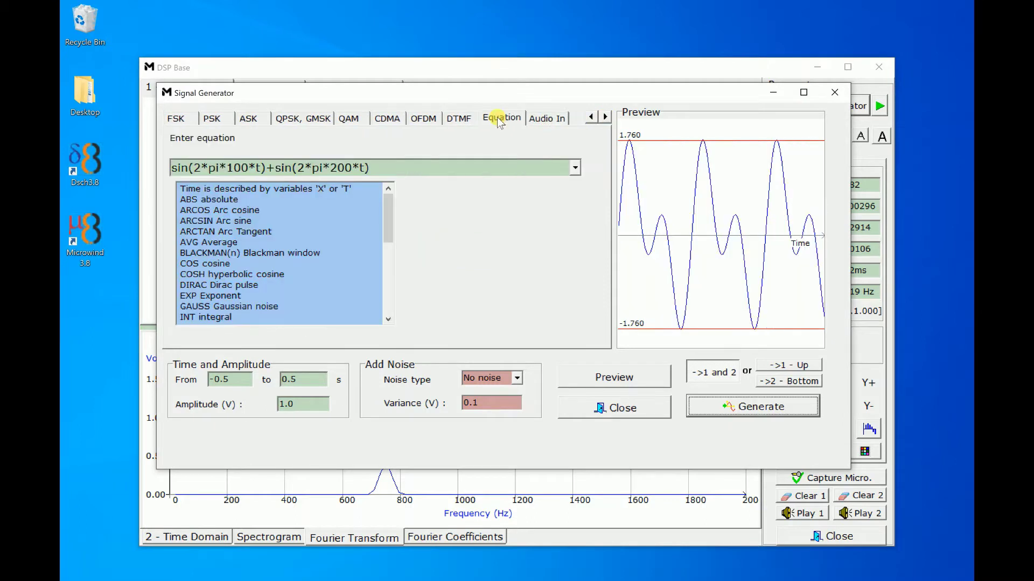
{"action": "left_click", "coordinate": [232, 169]}
{"action": "left_click", "coordinate": [230, 169]}
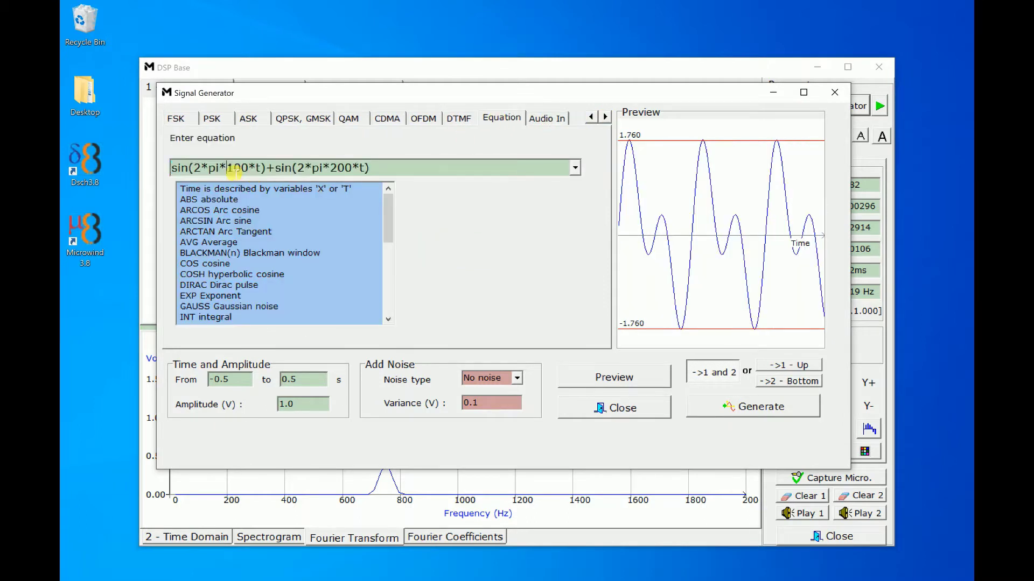
{"action": "left_click_drag", "start_coordinate": [235, 175], "coordinate": [132, 175]}
{"action": "type", "text": "75"}
{"action": "key", "text": "BackSpace"}
{"action": "key", "text": "BackSpace"}
{"action": "key", "text": "BackSpace"}
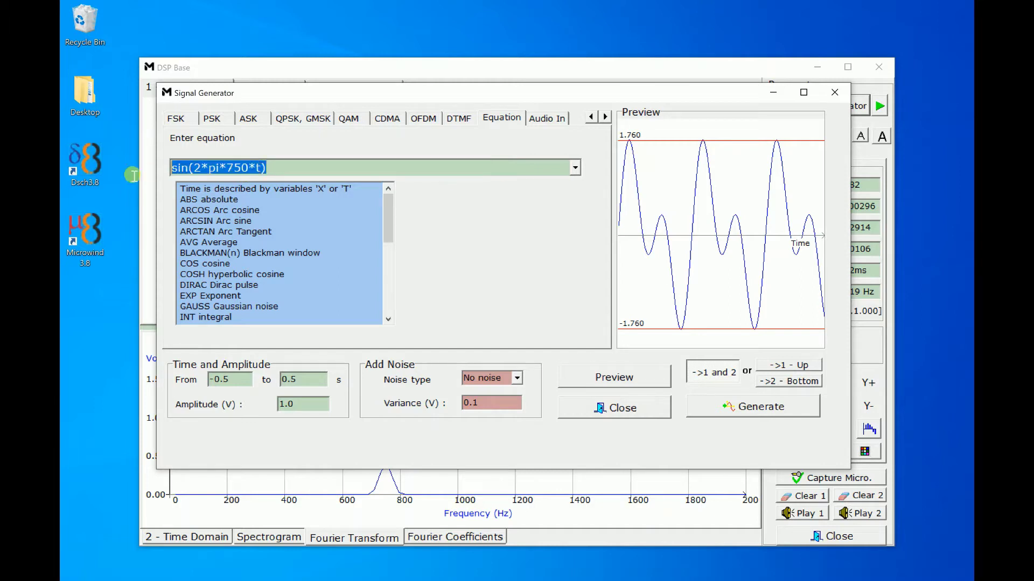
Preview and generate the single-sine equation signal, and inspect its Fourier transform in the lower graph.
{"action": "left_click", "coordinate": [626, 376]}
{"action": "left_click", "coordinate": [737, 403]}
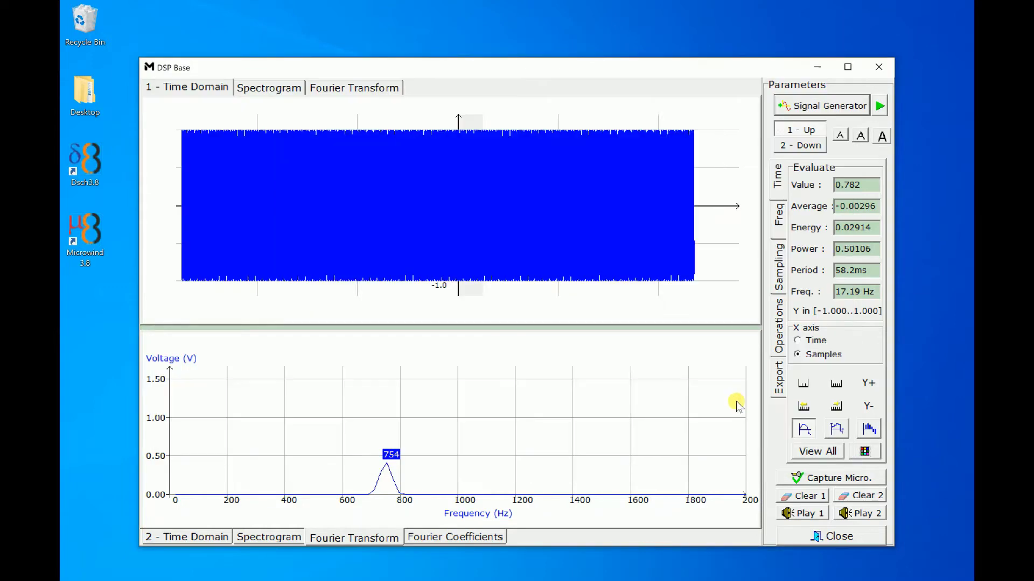
{"action": "left_click", "coordinate": [443, 465]}
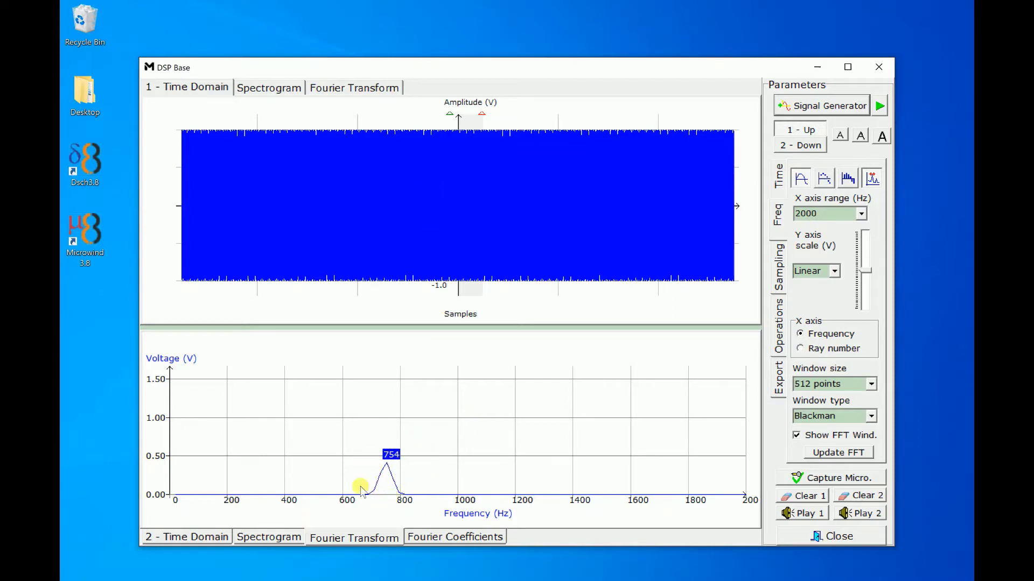
Reopen the signal generator, extend the equation to sin(2*pi*750*t)+sin(2*pi*150*t), and preview the waveform.
{"action": "left_click", "coordinate": [803, 109]}
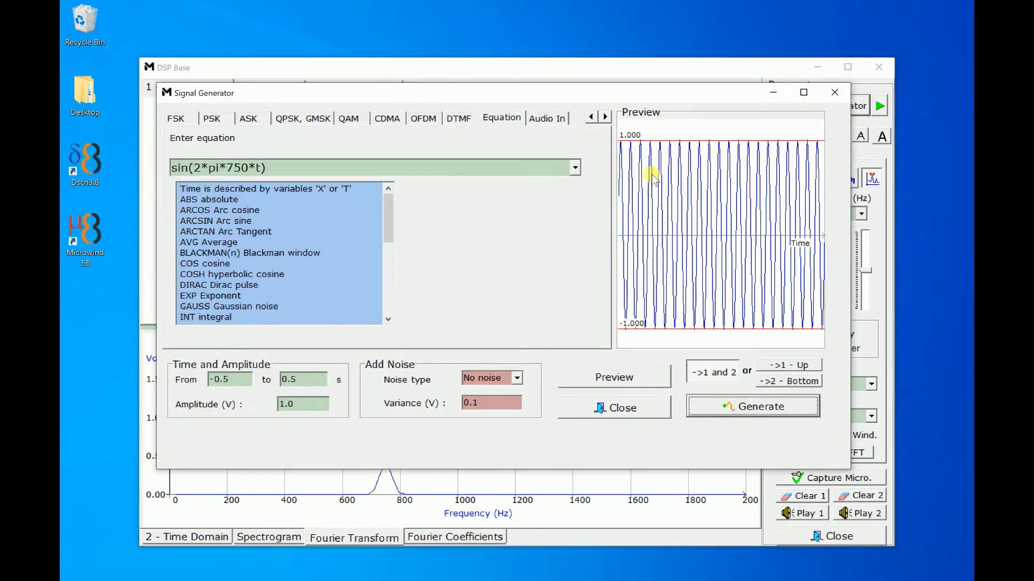
{"action": "left_click", "coordinate": [393, 173]}
{"action": "key", "text": "ctrl+c"}
{"action": "left_click", "coordinate": [431, 175]}
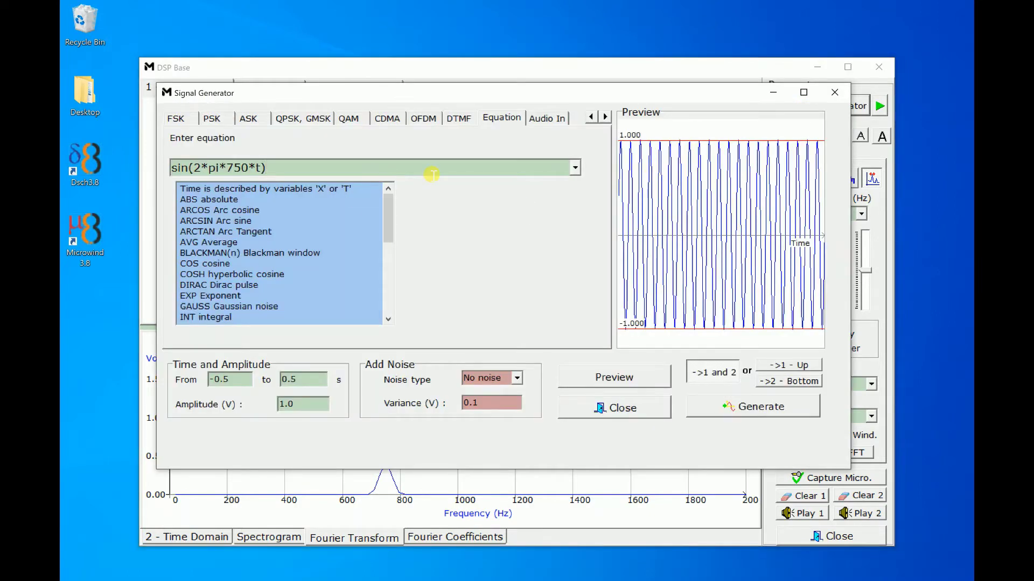
{"action": "key", "text": "ctrl+v"}
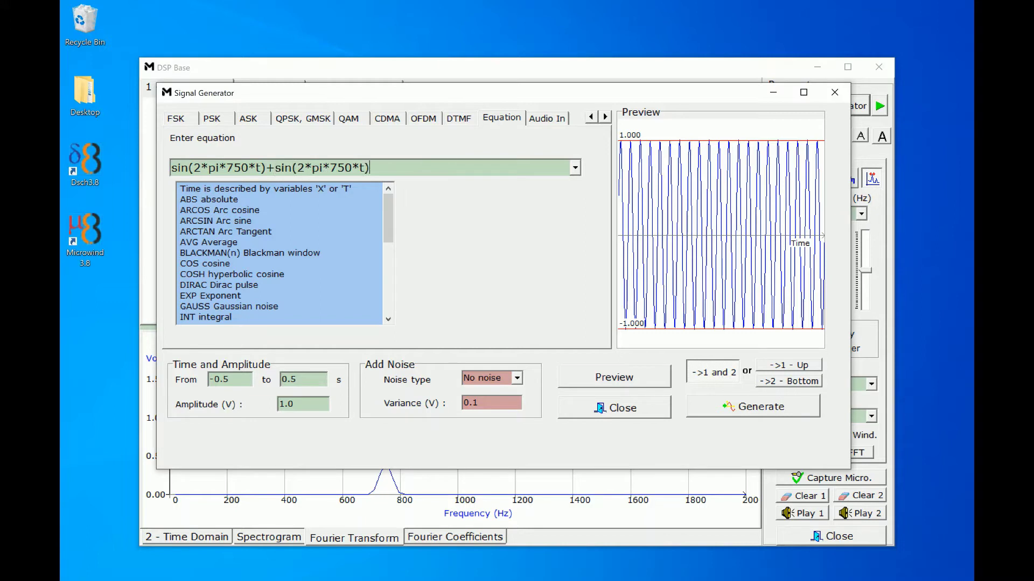
{"action": "key", "text": "Left"}
{"action": "key", "text": "Left"}
{"action": "key", "text": "Left"}
{"action": "key", "text": "Left"}
{"action": "key", "text": "Left"}
{"action": "key", "text": "shift+Left"}
{"action": "type", "text": "1"}
{"action": "key", "text": "Return"}
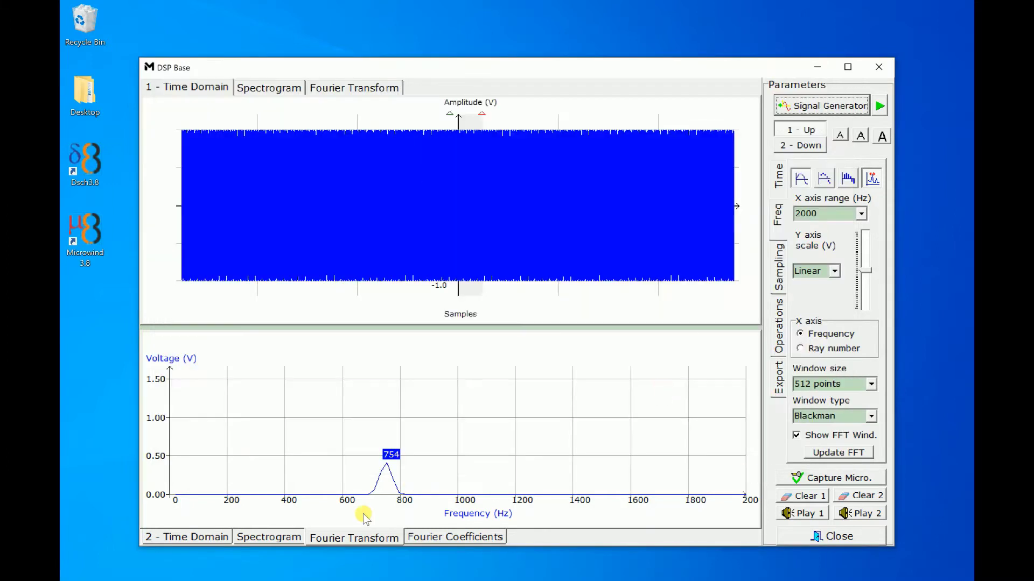
Display the lower graph in the time domain and generate the two-sine equation signal on both graphs.
{"action": "left_click", "coordinate": [226, 537]}
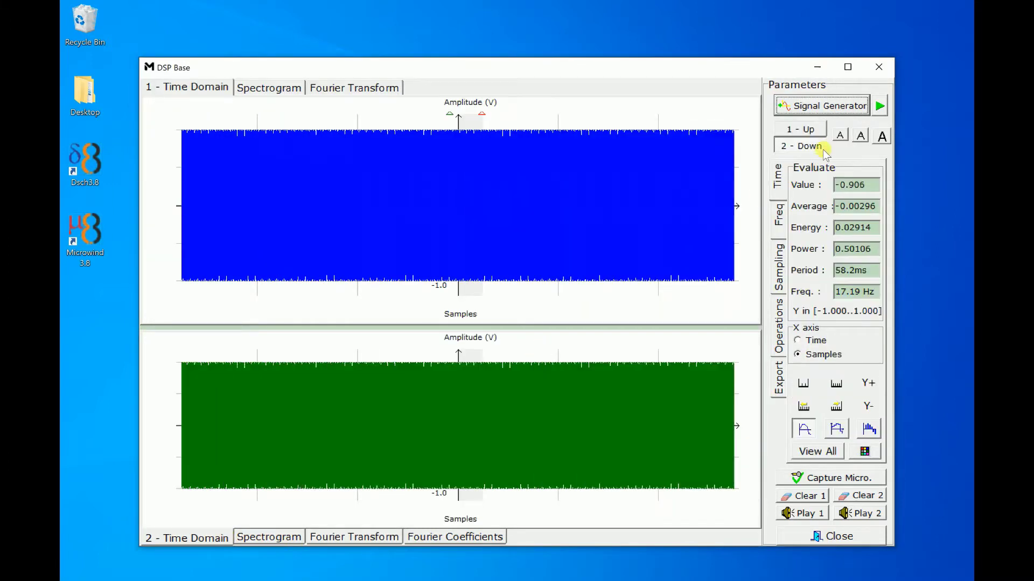
{"action": "left_click", "coordinate": [798, 111]}
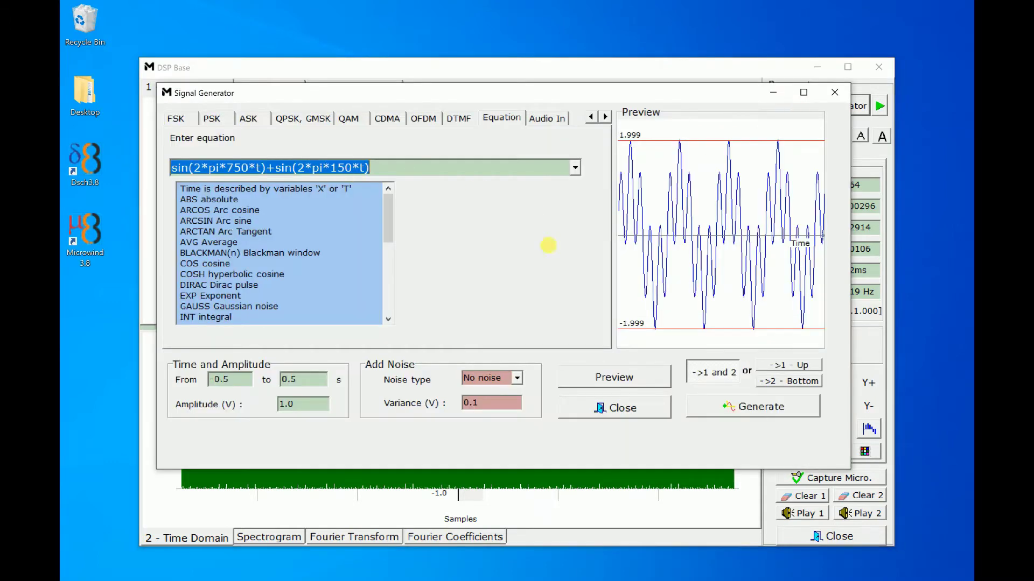
{"action": "left_click", "coordinate": [656, 385]}
{"action": "left_click", "coordinate": [724, 405]}
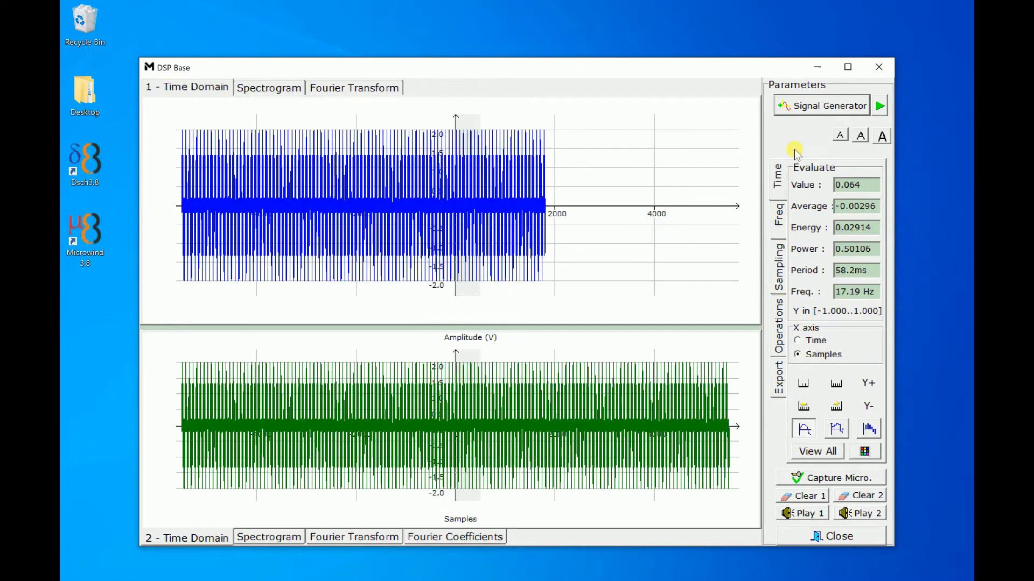
Enlarge the time scale of both two-sine waveforms and display the lower signal's Fourier transform.
{"action": "left_click", "coordinate": [781, 187]}
{"action": "left_click", "coordinate": [806, 376]}
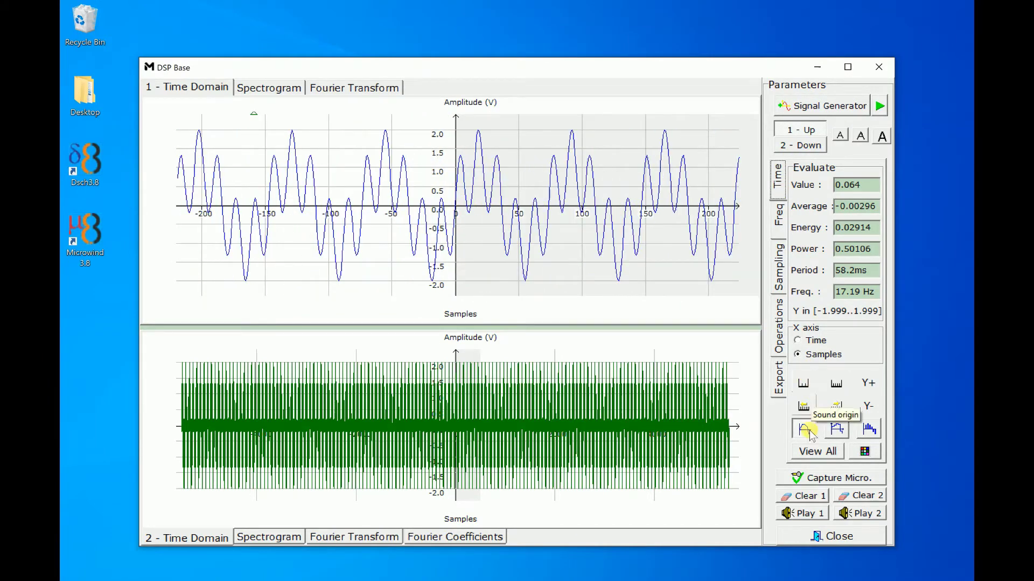
{"action": "left_click", "coordinate": [807, 146]}
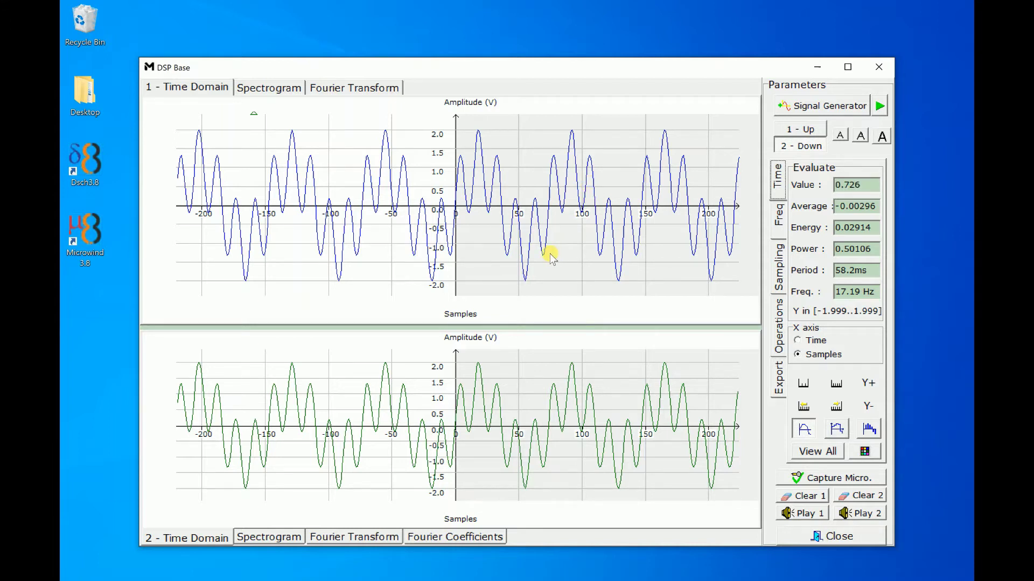
{"action": "left_click", "coordinate": [365, 536]}
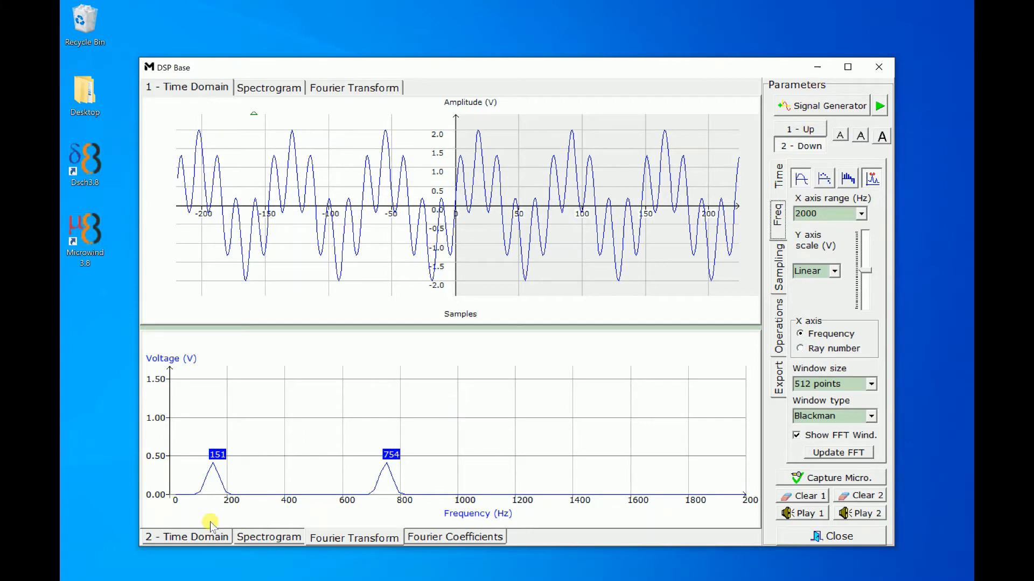
Return the lower graph to the time domain, add +sin(2*pi*450*t) to the signal generator's equation, and preview it.
{"action": "left_click", "coordinate": [201, 538]}
{"action": "left_click", "coordinate": [790, 107]}
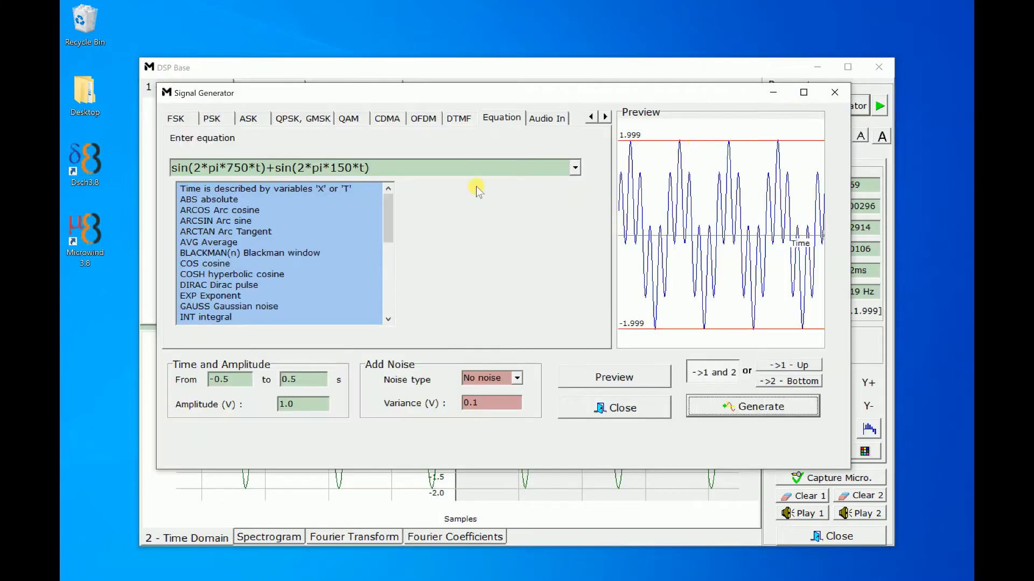
{"action": "left_click", "coordinate": [485, 168]}
{"action": "left_click", "coordinate": [501, 171]}
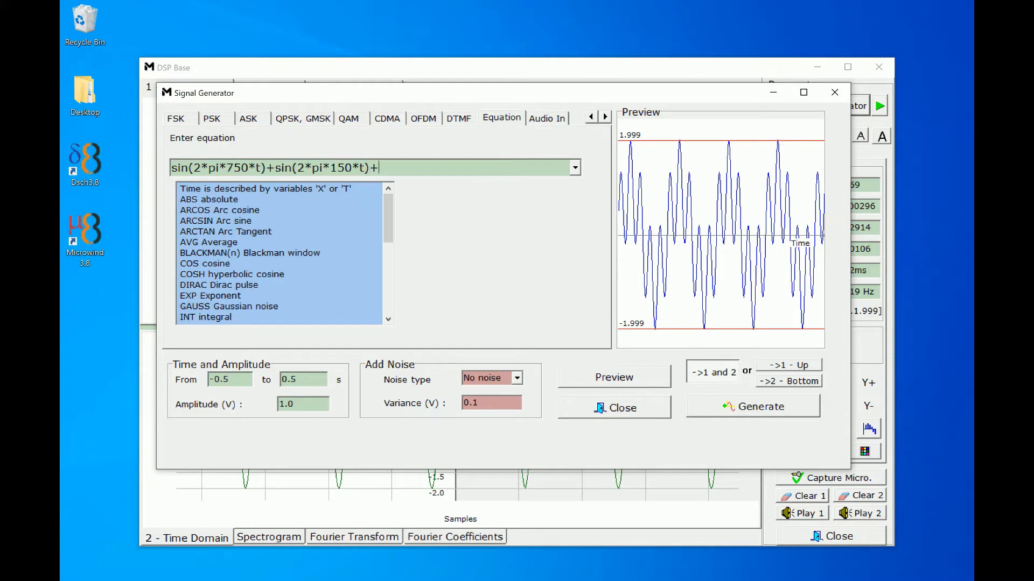
{"action": "key", "text": "ctrl+v"}
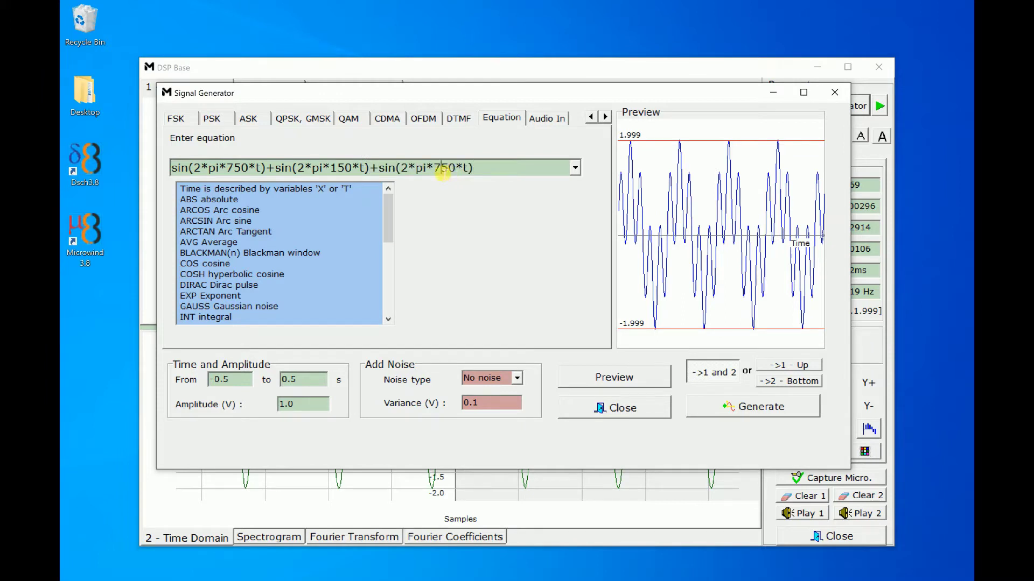
{"action": "left_click_drag", "start_coordinate": [434, 170], "coordinate": [439, 173]}
{"action": "key", "text": "BackSpace"}
{"action": "type", "text": "4"}
{"action": "left_click", "coordinate": [660, 379]}
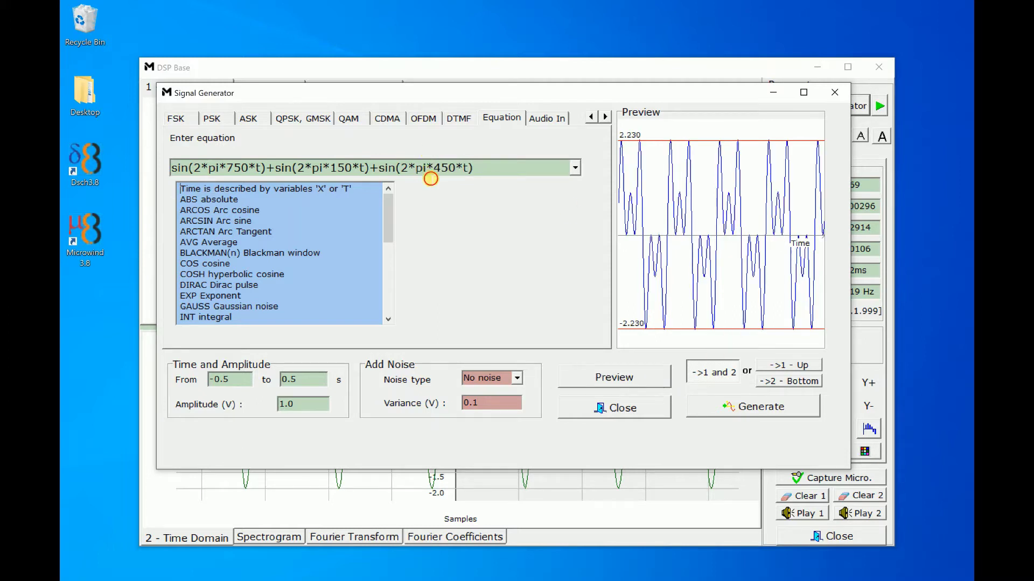
Change the third sine term's frequency to 400 and preview the combined waveform.
{"action": "left_click_drag", "start_coordinate": [434, 170], "coordinate": [444, 173]}
{"action": "key", "text": "Right"}
{"action": "key", "text": "Delete"}
{"action": "type", "text": "0"}
{"action": "left_click", "coordinate": [652, 380]}
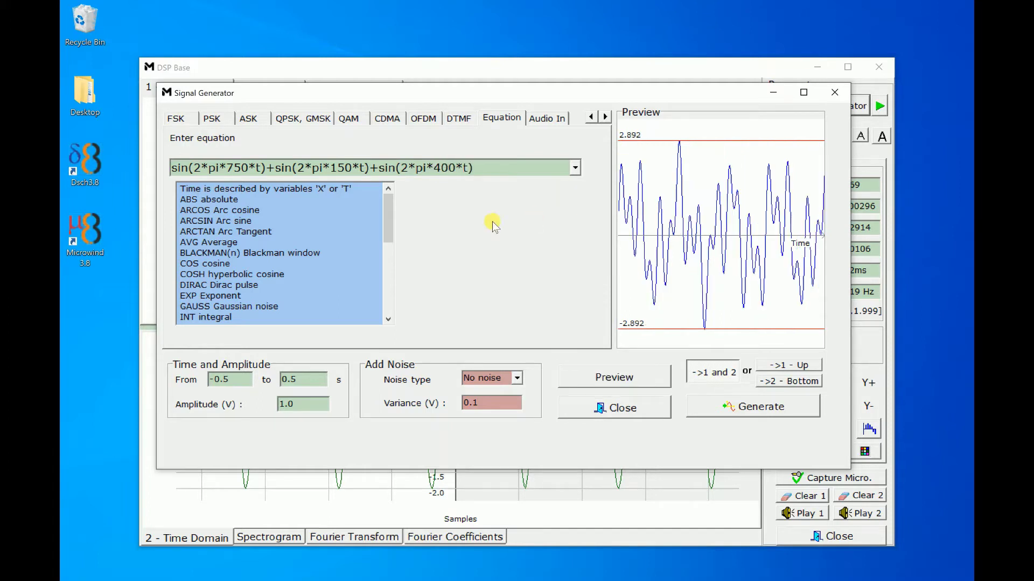
Set the third sine term's frequency to 1200, preview the three-sine waveform, and generate it on both graphs.
{"action": "left_click", "coordinate": [448, 170]}
{"action": "key", "text": "BackSpace"}
{"action": "key", "text": "BackSpace"}
{"action": "type", "text": "120"}
{"action": "left_click", "coordinate": [610, 385]}
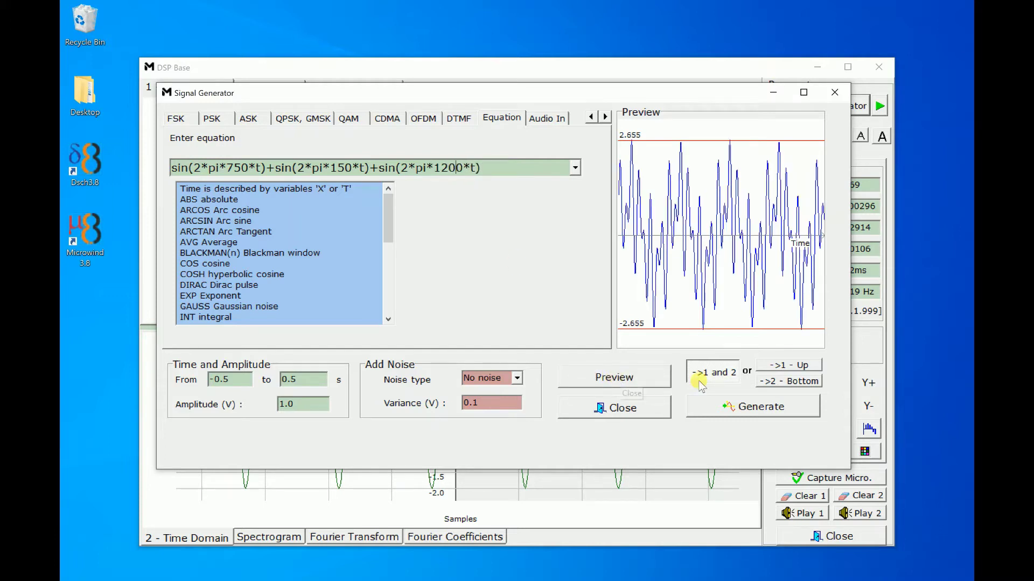
{"action": "left_click", "coordinate": [720, 408]}
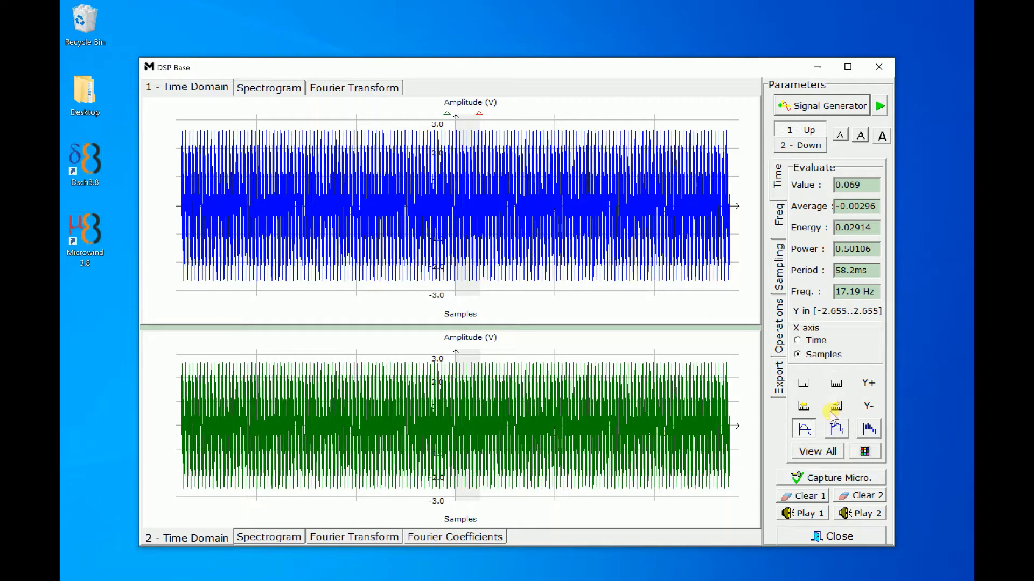
Enlarge the time scale of both three-sine waveforms and show the lower signal's Fourier transform.
{"action": "left_click", "coordinate": [803, 382]}
{"action": "left_click", "coordinate": [803, 382]}
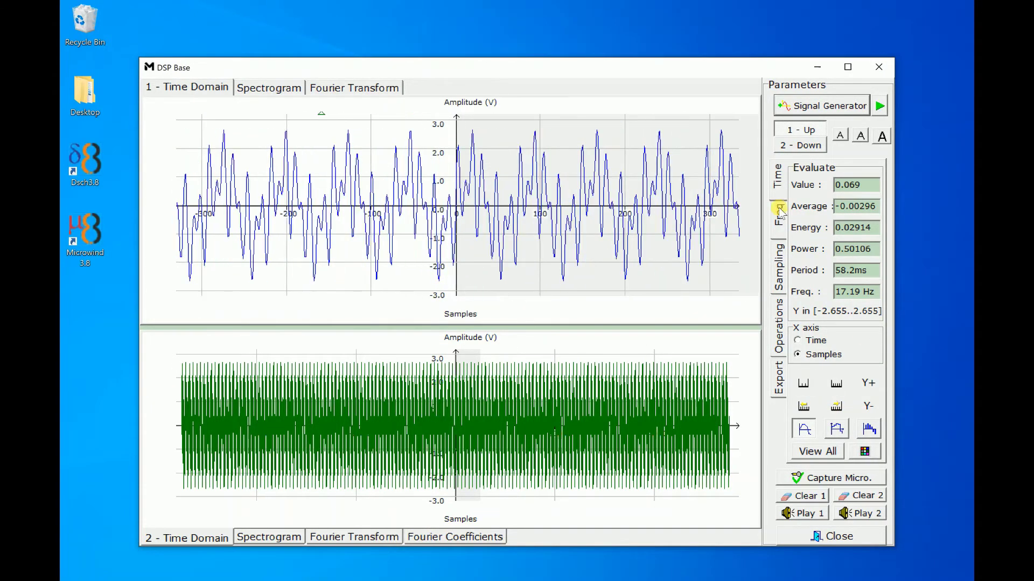
{"action": "left_click", "coordinate": [795, 145]}
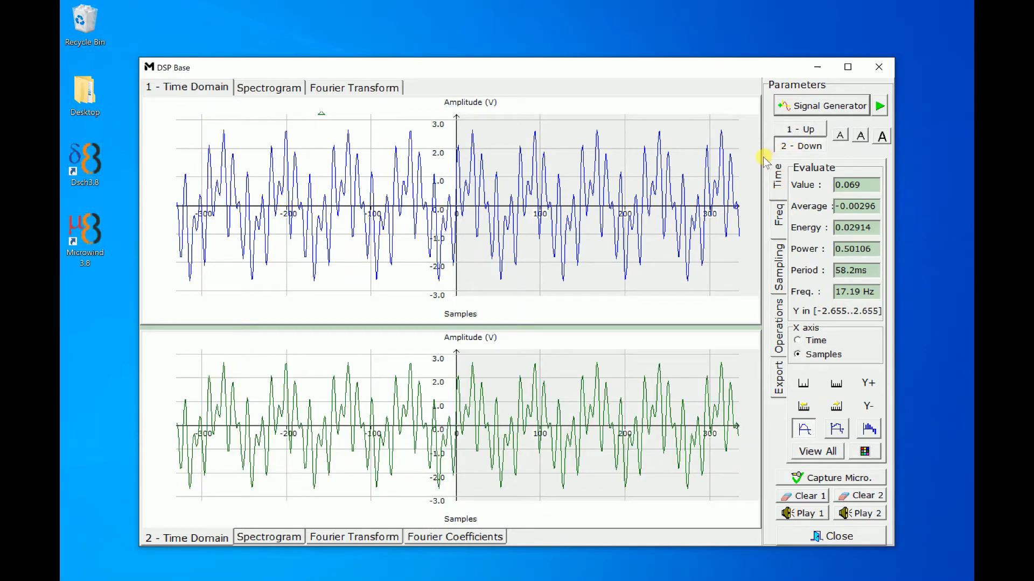
{"action": "left_click", "coordinate": [347, 541]}
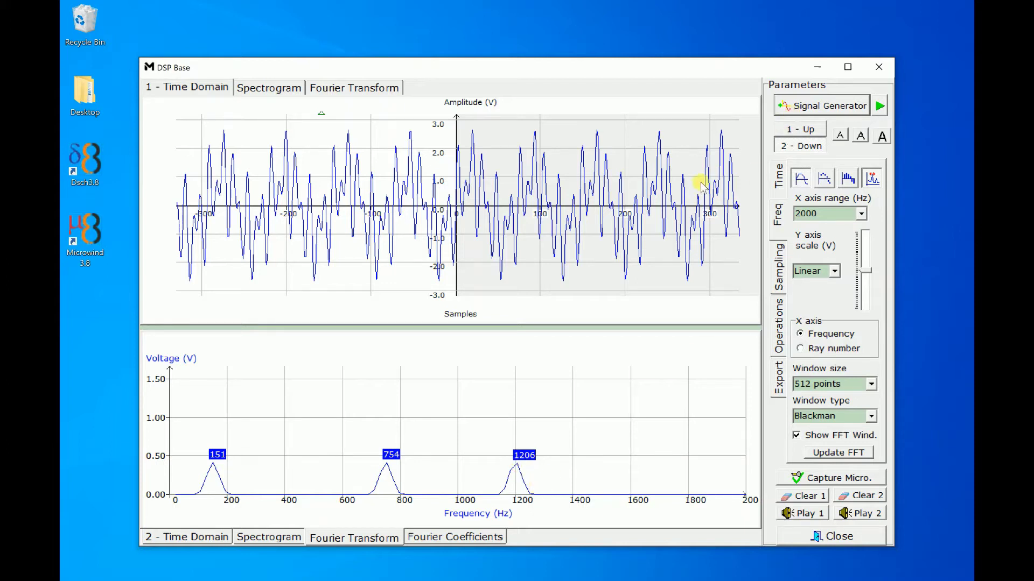
Reopen the signal generator, append +GAUSS(1) to the three-sine equation, preview the noisy waveform, and generate it on both graphs.
{"action": "left_click", "coordinate": [801, 113]}
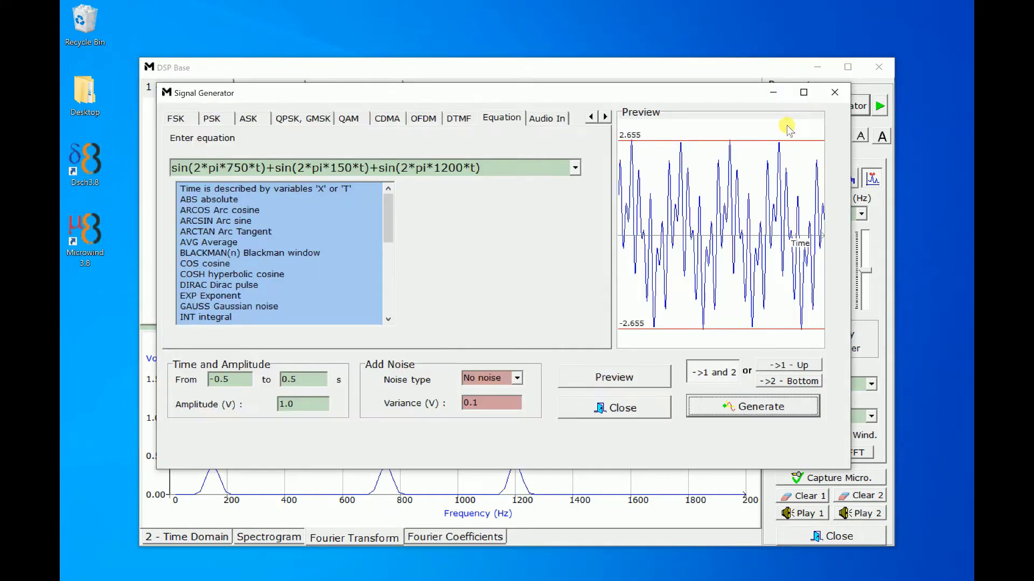
{"action": "left_click", "coordinate": [487, 167]}
{"action": "left_click", "coordinate": [535, 170]}
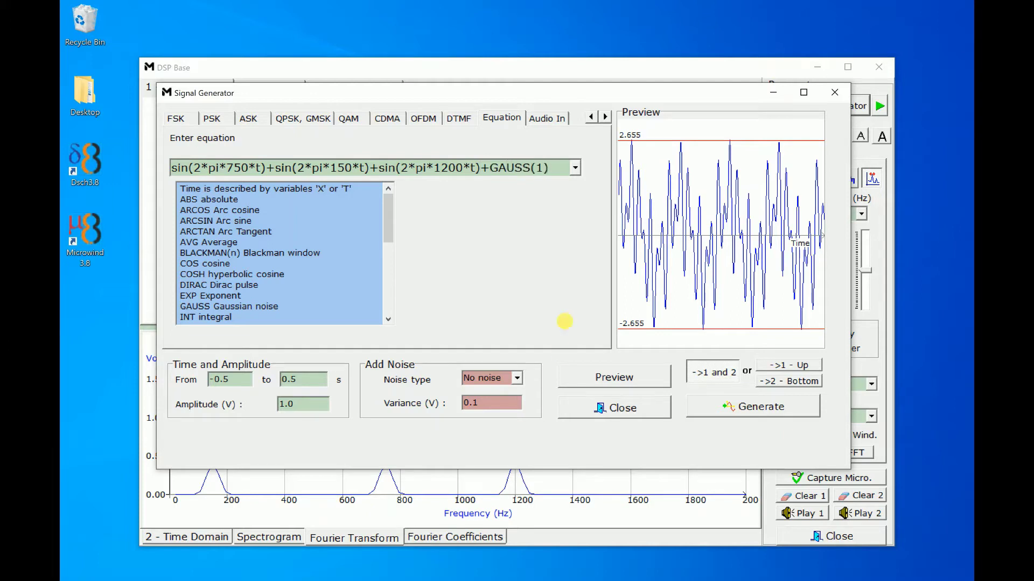
{"action": "left_click", "coordinate": [585, 377]}
{"action": "left_click", "coordinate": [733, 409]}
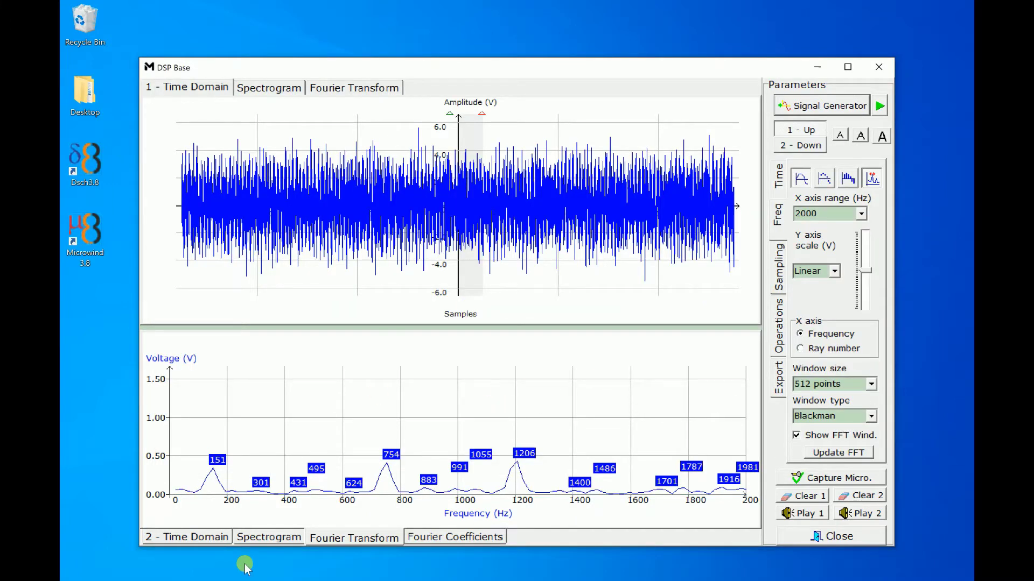
Show the lower noisy signal in the time domain and enlarge the time scale of both waveforms.
{"action": "left_click", "coordinate": [215, 537]}
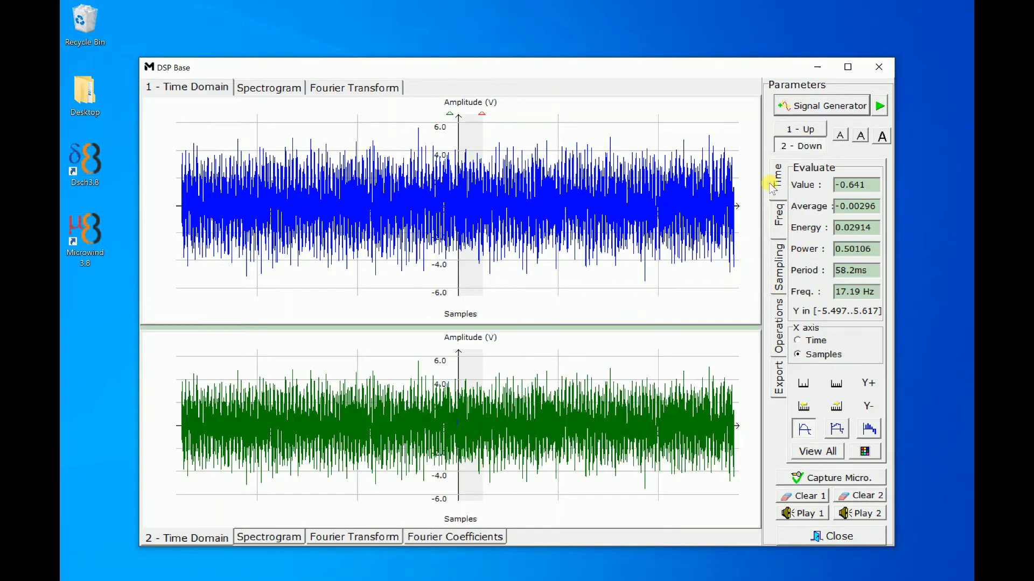
{"action": "left_click", "coordinate": [802, 381]}
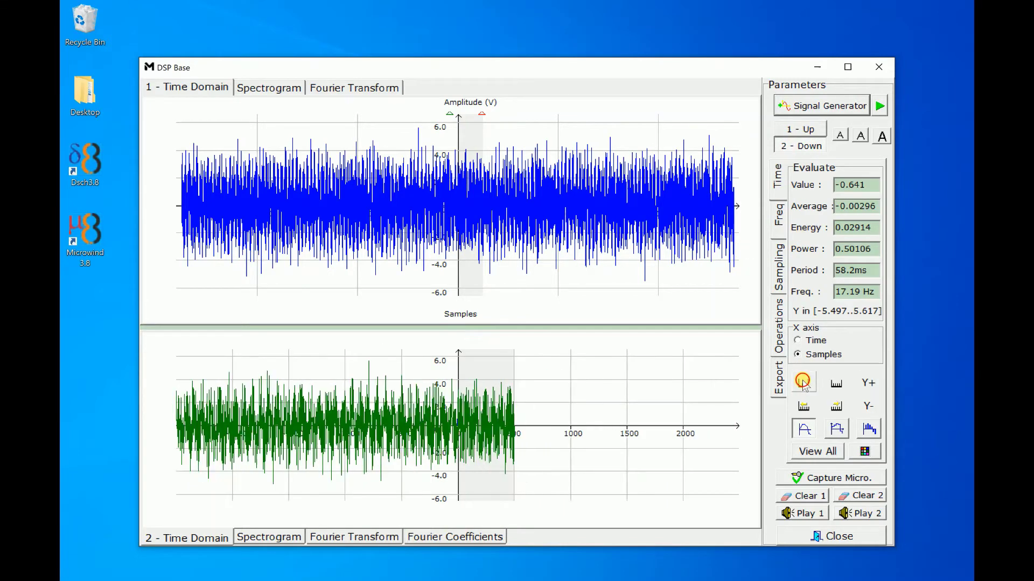
{"action": "left_click", "coordinate": [802, 381]}
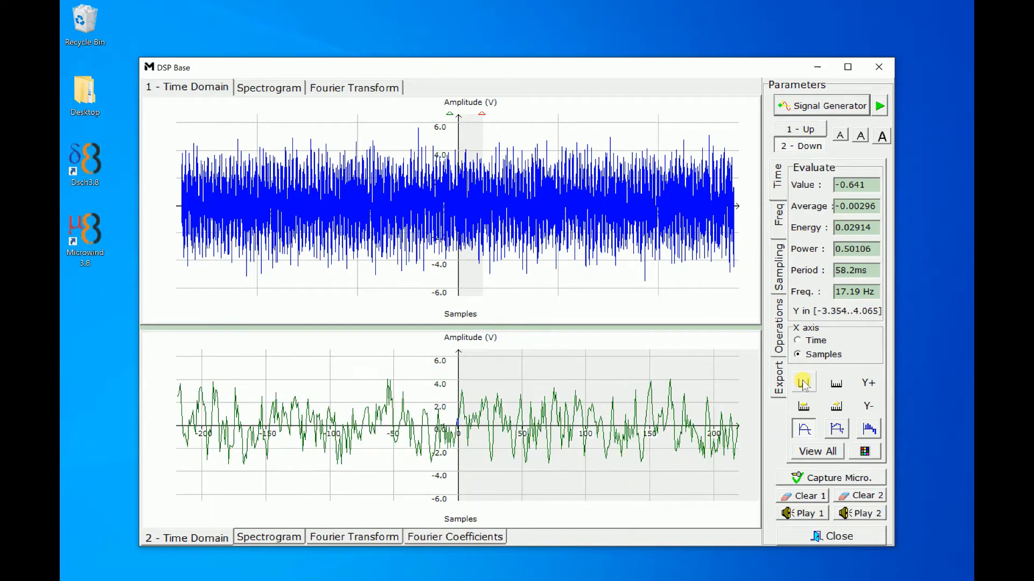
Display the lower noisy signal's Fourier transform and magnify its linear Y-axis voltage scale.
{"action": "left_click", "coordinate": [343, 537]}
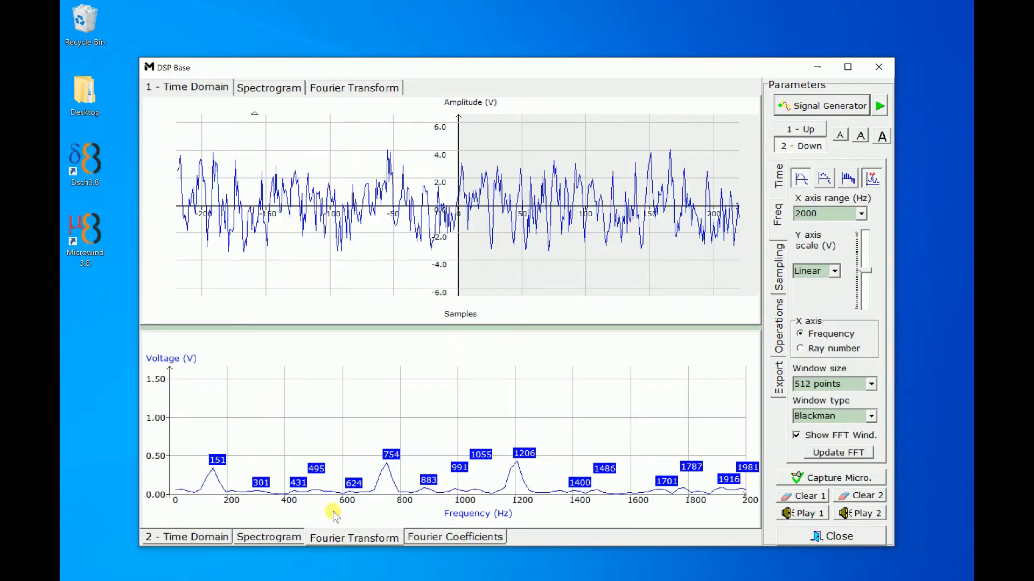
{"action": "left_click", "coordinate": [866, 269]}
{"action": "left_click_drag", "start_coordinate": [867, 270], "coordinate": [869, 277]}
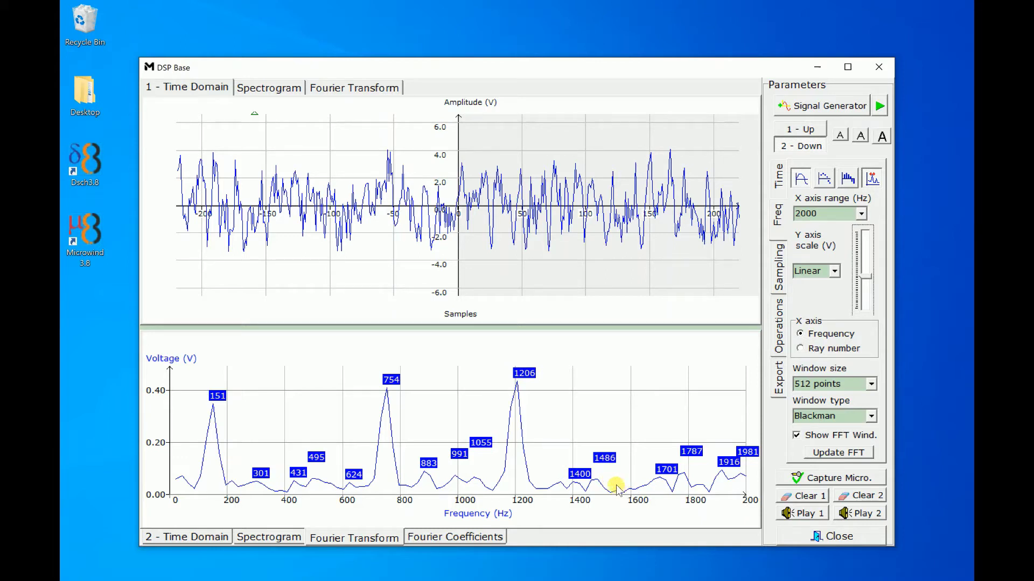
Play the sound of the noisy signals on both the upper and lower graphs.
{"action": "left_click", "coordinate": [804, 514]}
{"action": "left_click", "coordinate": [804, 514]}
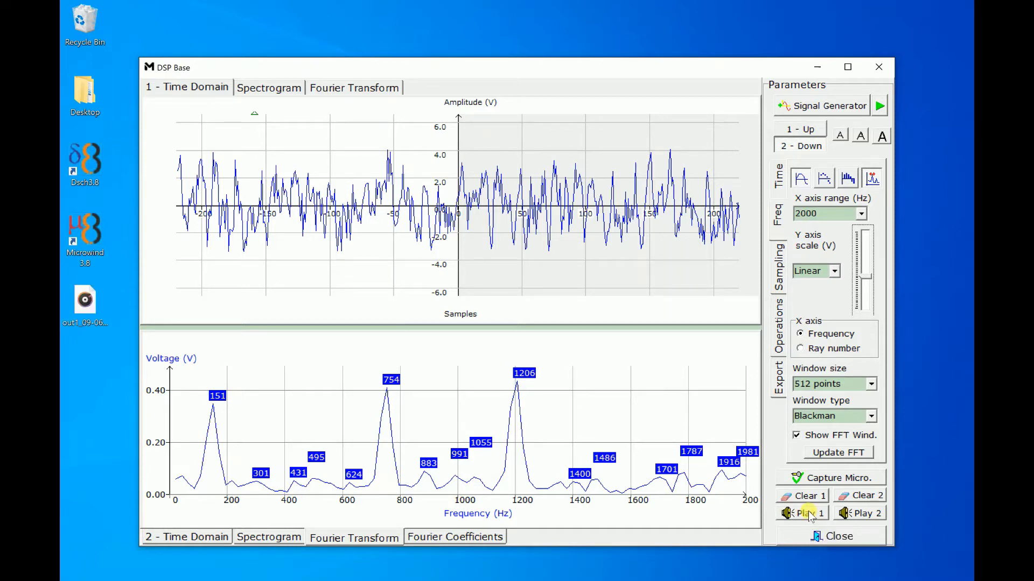
{"action": "left_click", "coordinate": [855, 514]}
Return the lower graph to the time domain, remove +GAUSS(1) from the equation, and regenerate the three-sine signal on both graphs.
{"action": "left_click", "coordinate": [190, 538]}
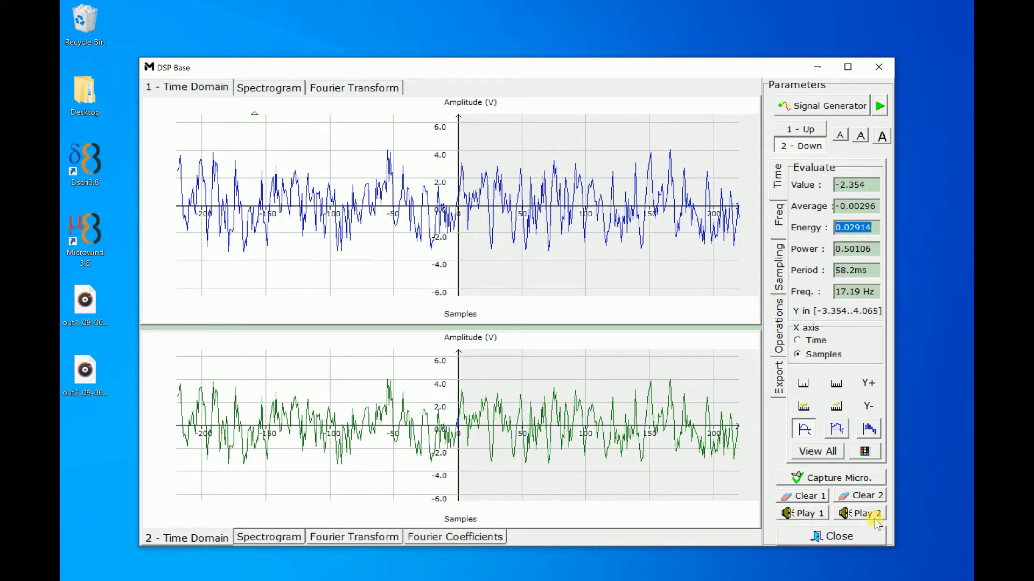
{"action": "left_click", "coordinate": [831, 106]}
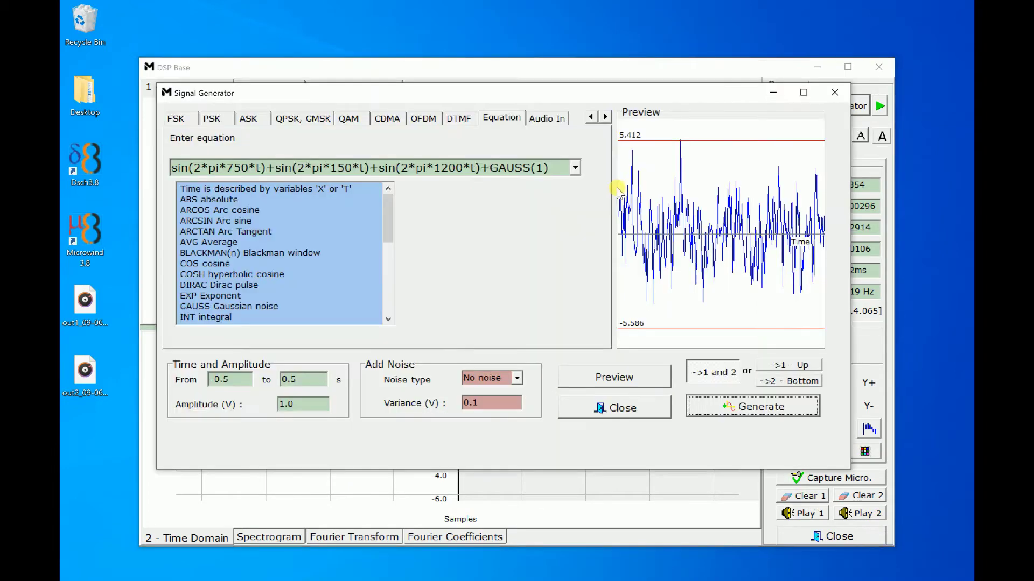
{"action": "left_click", "coordinate": [481, 168]}
{"action": "left_click_drag", "start_coordinate": [489, 167], "coordinate": [591, 168]}
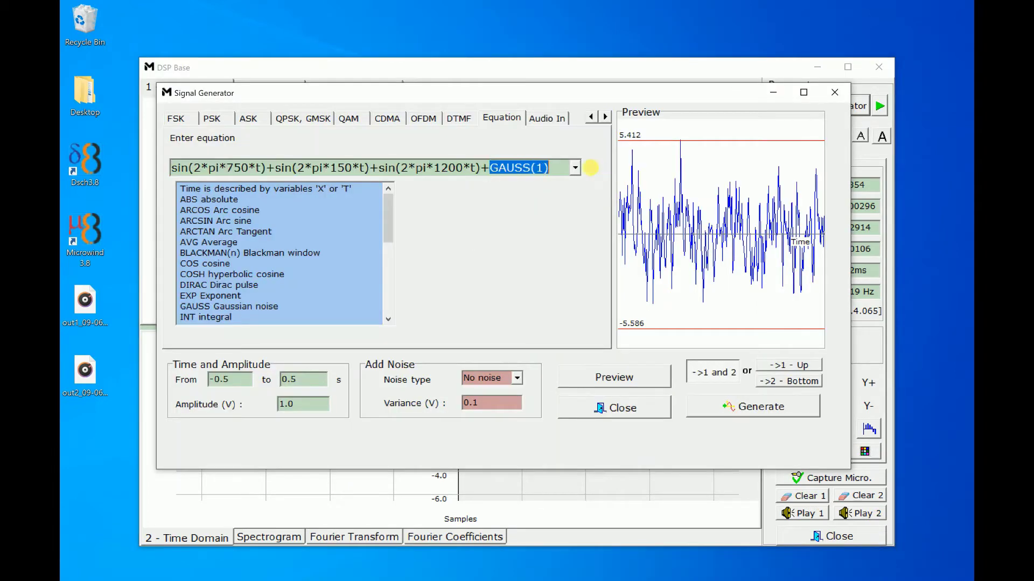
{"action": "key", "text": "BackSpace"}
{"action": "key", "text": "BackSpace"}
{"action": "left_click", "coordinate": [614, 377]}
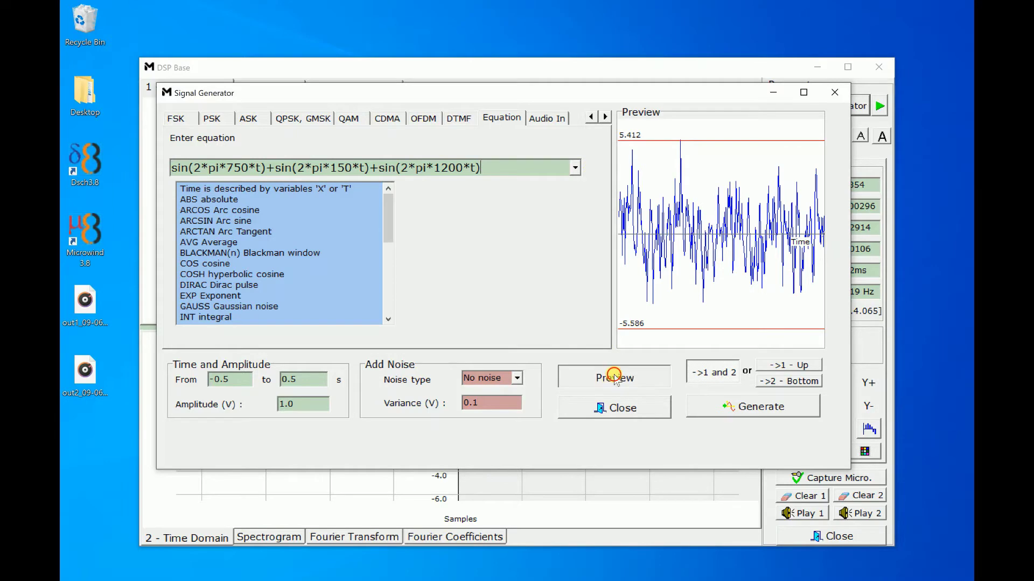
{"action": "left_click", "coordinate": [735, 406]}
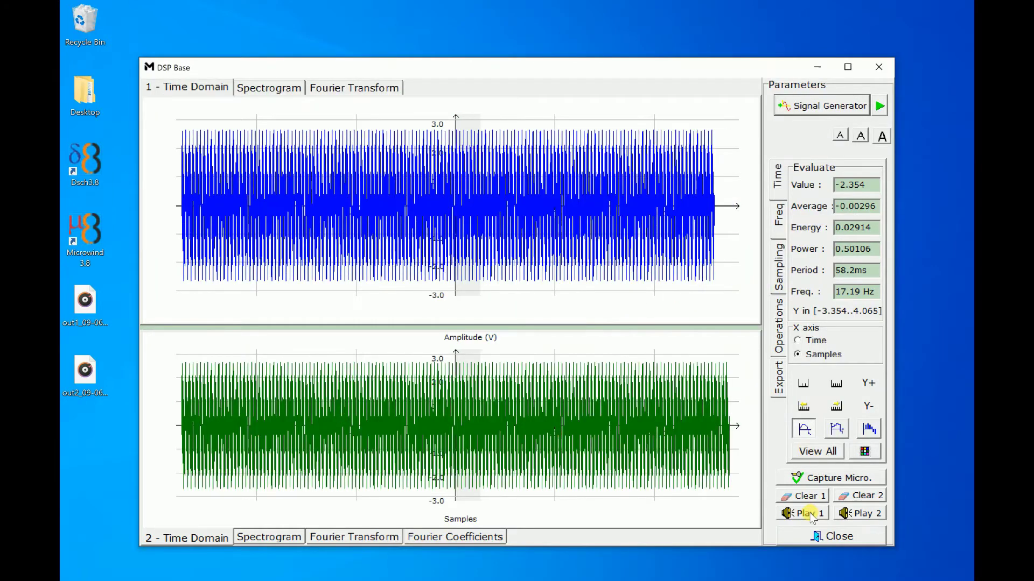
Play the sound of the noise-free three-sine signals on both graphs.
{"action": "left_click", "coordinate": [808, 515]}
{"action": "left_click", "coordinate": [868, 515]}
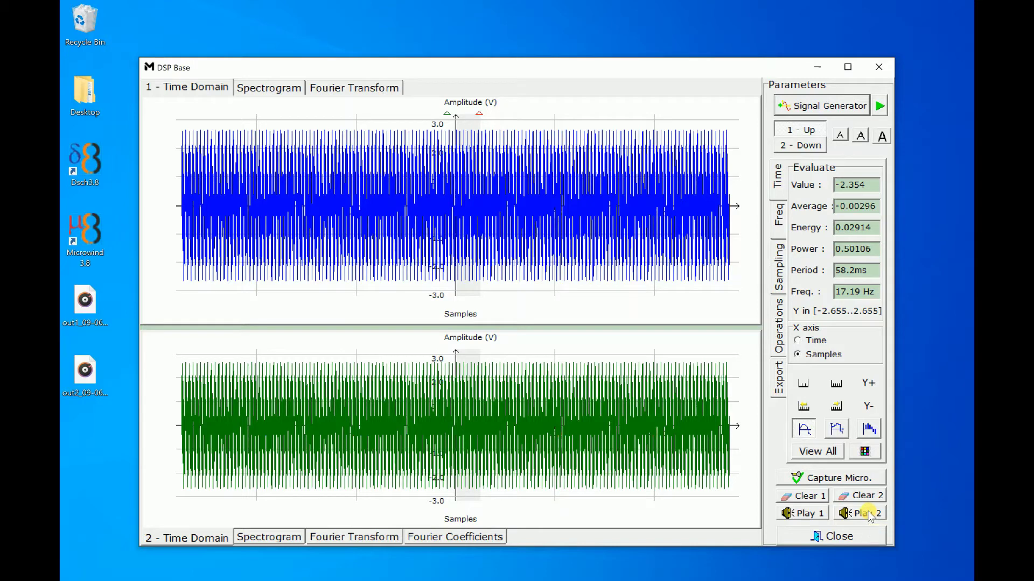
{"action": "left_click", "coordinate": [868, 515]}
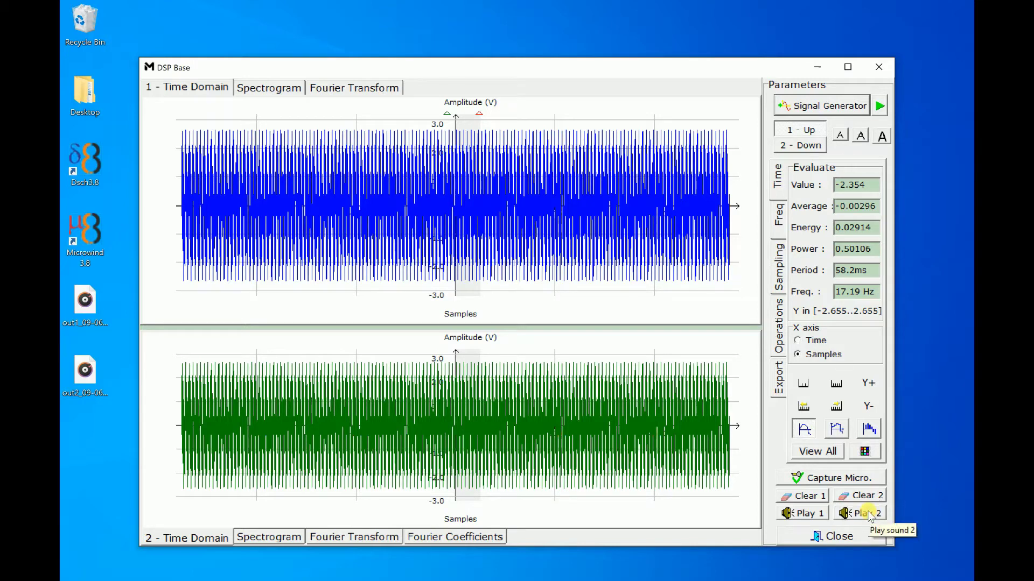
Close the Sinusoidal Wave experiment and open the Real-time spectrogram experiment from Getting Started.
{"action": "left_click", "coordinate": [832, 538]}
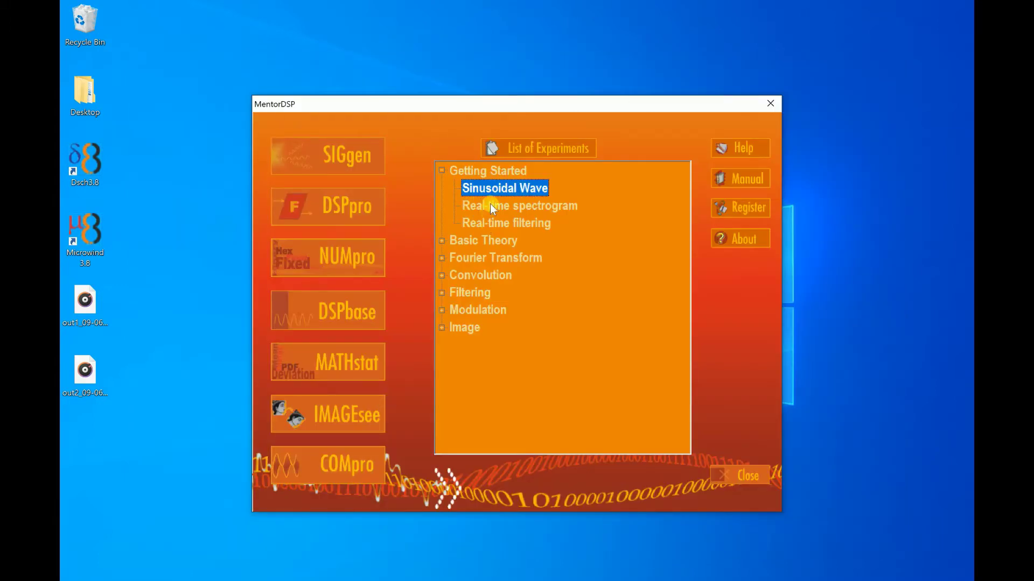
{"action": "left_click", "coordinate": [490, 204]}
{"action": "double_click", "coordinate": [490, 205]}
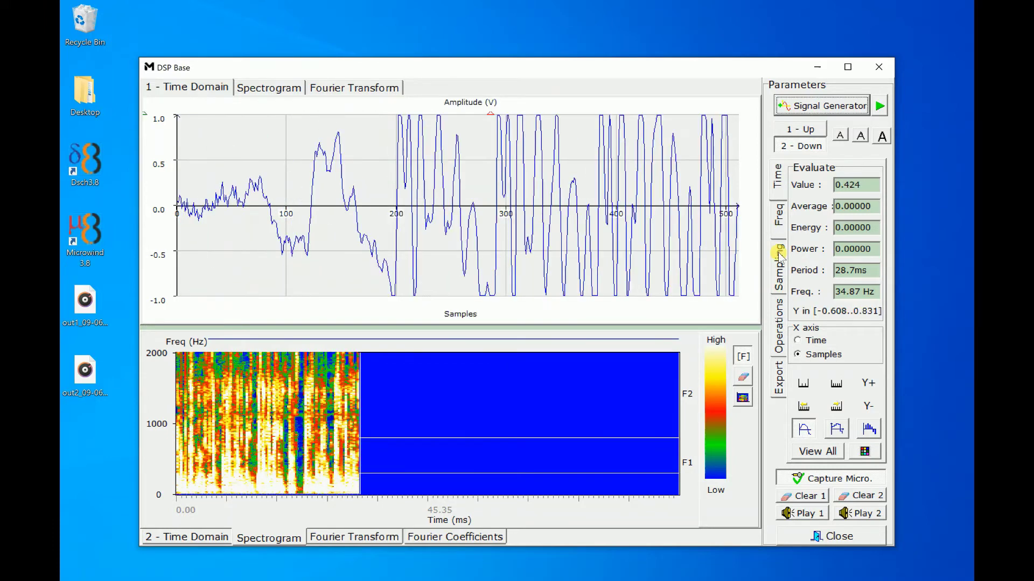
Select the upper graph and reduce its vertical amplitude scaling so the live waveform spans a wider voltage range.
{"action": "left_click", "coordinate": [801, 130]}
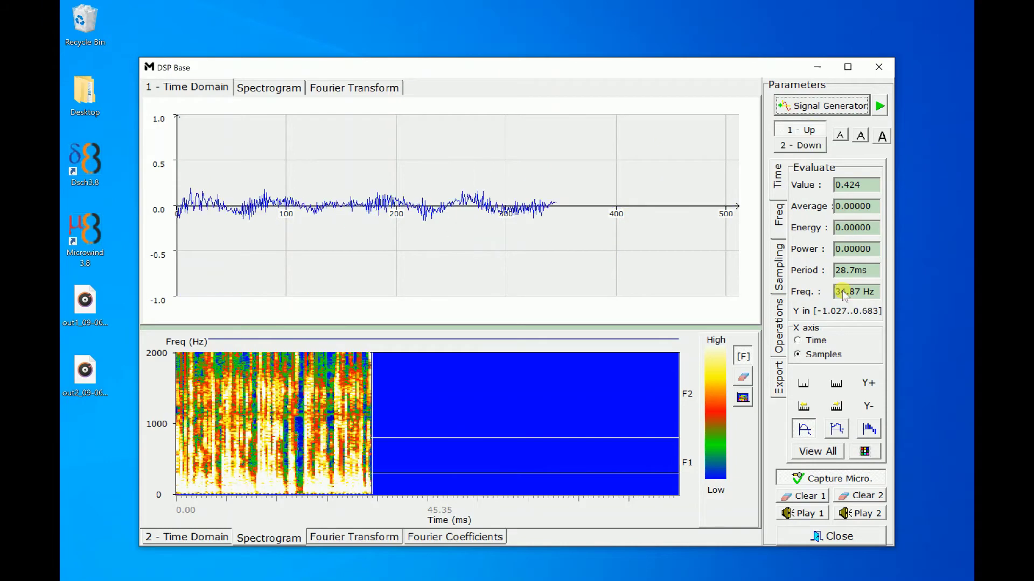
{"action": "left_click", "coordinate": [867, 407]}
{"action": "left_click", "coordinate": [868, 408]}
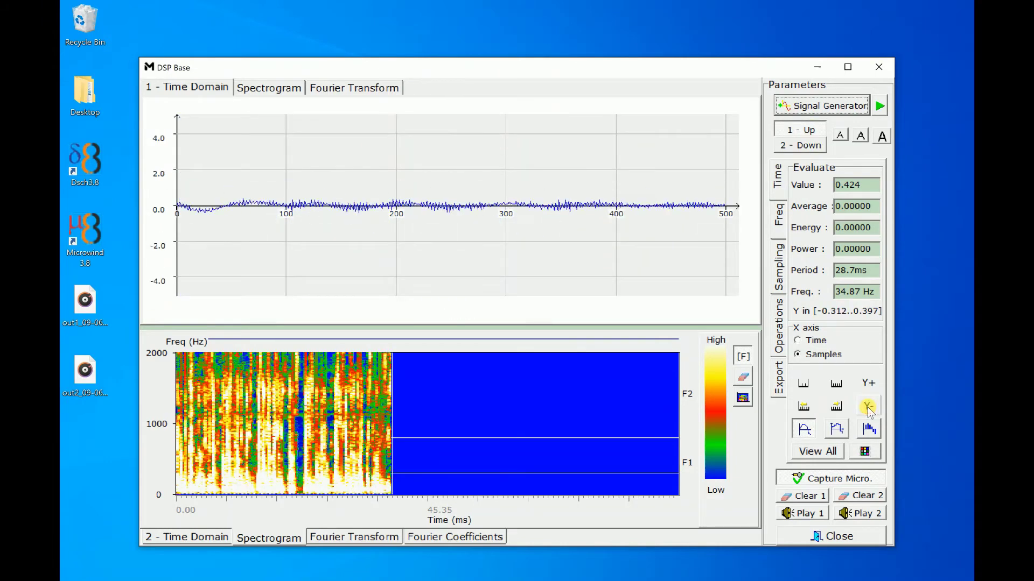
{"action": "left_click", "coordinate": [868, 407]}
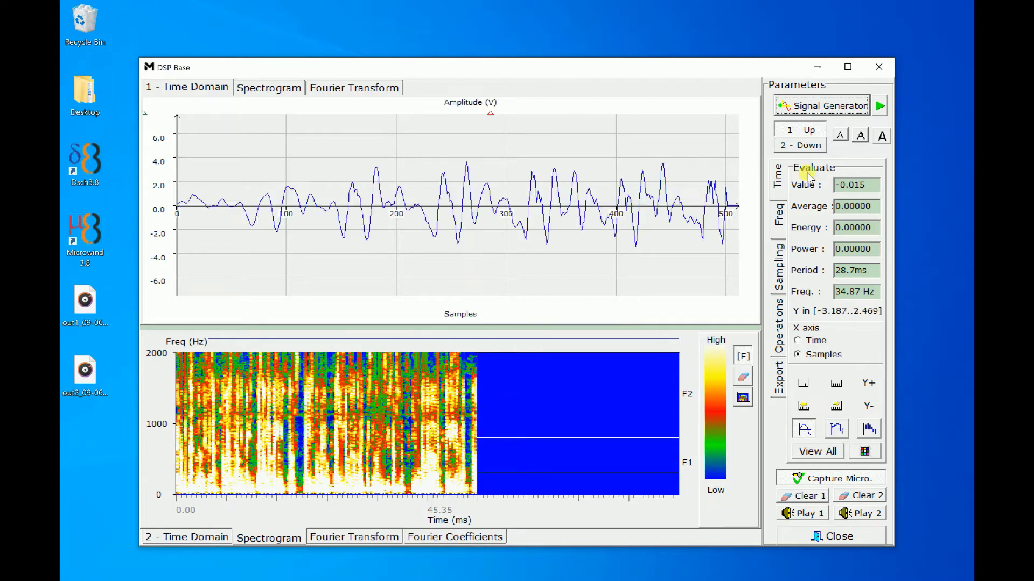
Select the lower spectrogram and reduce its colour intensity by adjusting the Y-axis scale in the frequency settings.
{"action": "left_click", "coordinate": [805, 144]}
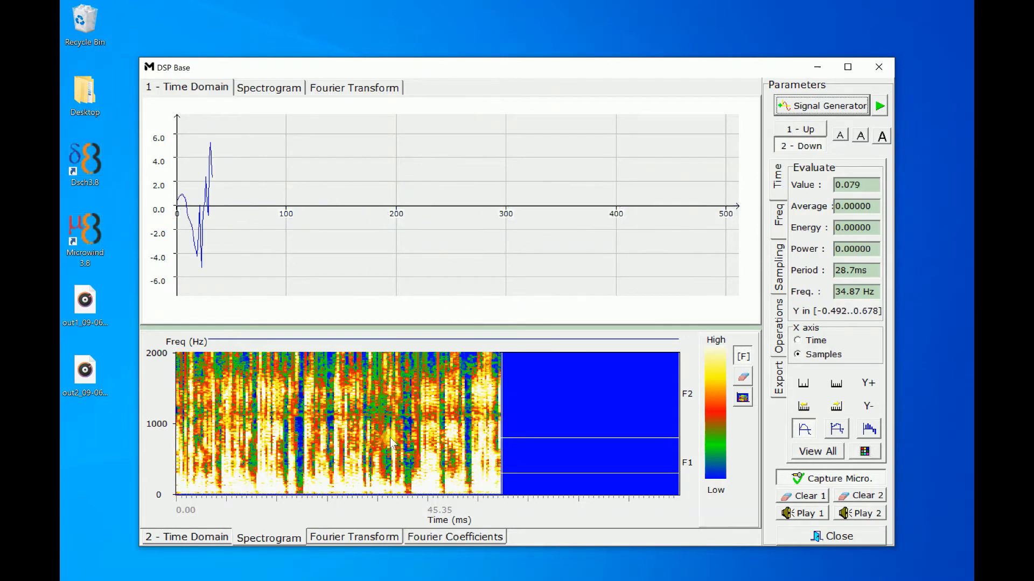
{"action": "mouse_move", "coordinate": [545, 433]}
{"action": "left_mouse_down"}
{"action": "mouse_move", "coordinate": [558, 447]}
{"action": "mouse_move", "coordinate": [641, 464]}
{"action": "mouse_move", "coordinate": [613, 364]}
{"action": "mouse_move", "coordinate": [589, 439]}
{"action": "mouse_move", "coordinate": [306, 449]}
{"action": "mouse_move", "coordinate": [623, 451]}
{"action": "mouse_move", "coordinate": [619, 462]}
{"action": "mouse_move", "coordinate": [219, 503]}
{"action": "mouse_move", "coordinate": [231, 491]}
{"action": "mouse_move", "coordinate": [683, 494]}
{"action": "left_mouse_up"}
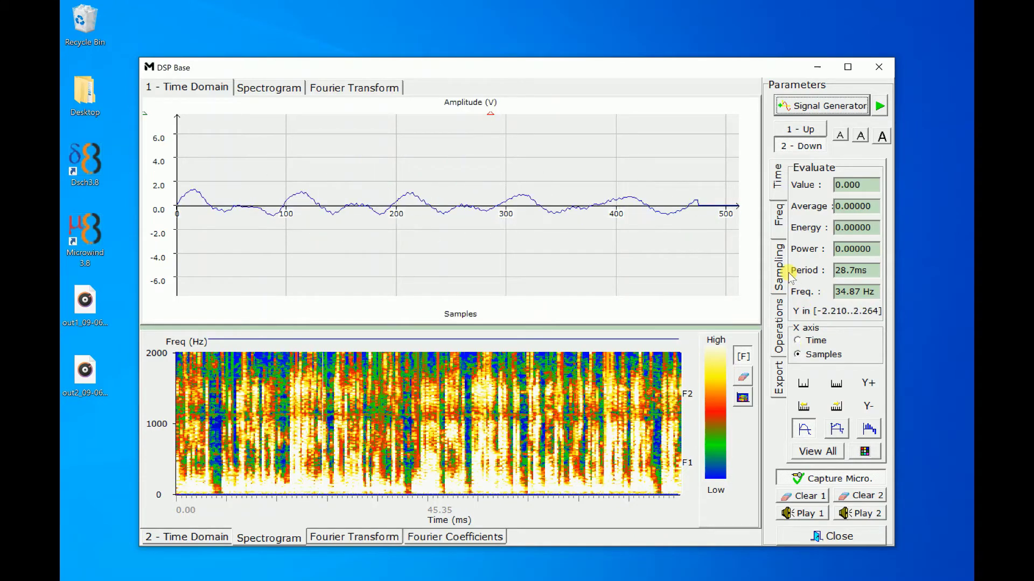
{"action": "left_click", "coordinate": [778, 215]}
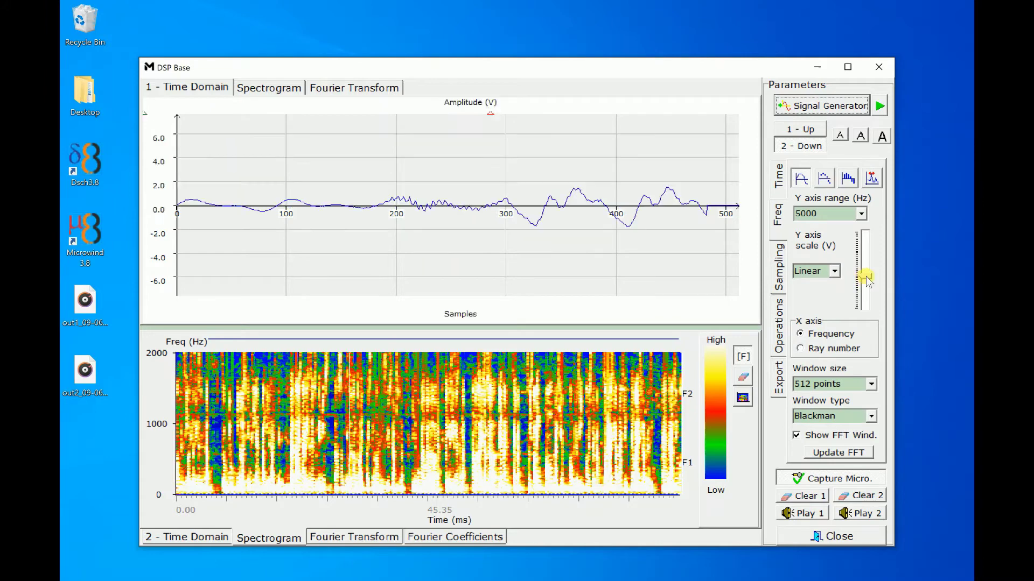
{"action": "left_click_drag", "start_coordinate": [866, 279], "coordinate": [867, 300]}
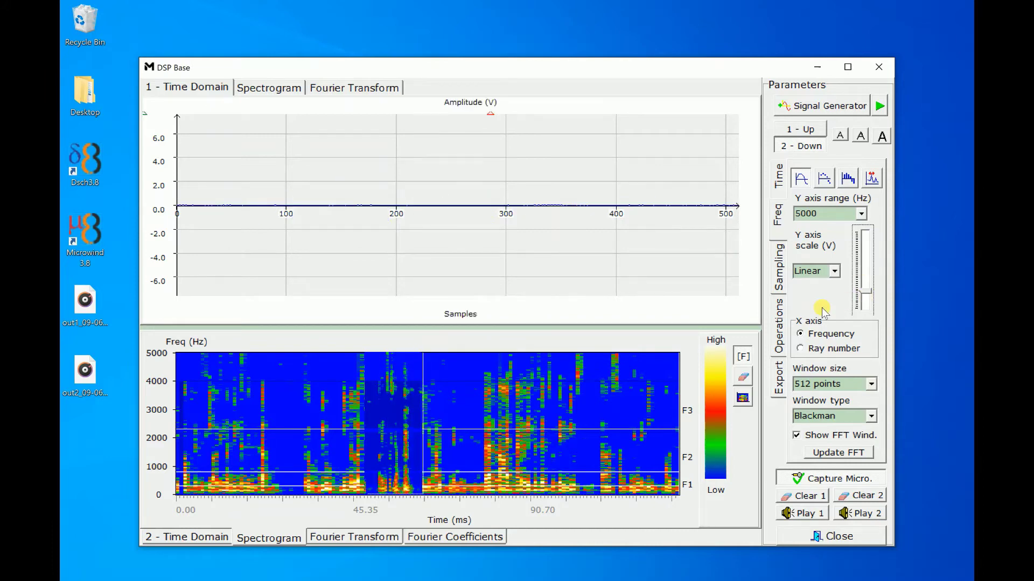
Erase the lower spectrogram for each new microphone recording and stop the capture once the last one is recorded.
{"action": "left_click", "coordinate": [743, 377]}
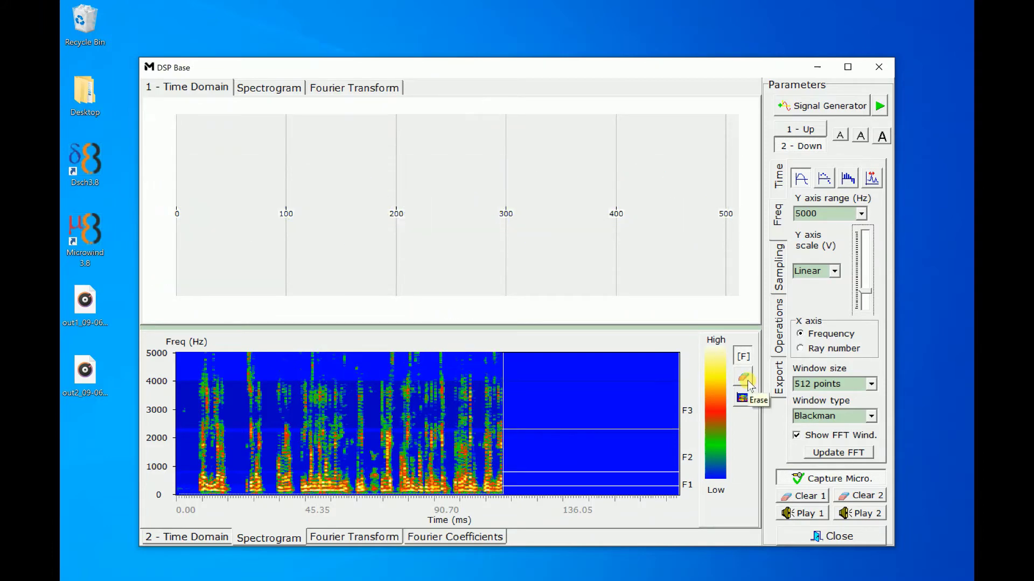
{"action": "left_click", "coordinate": [746, 380]}
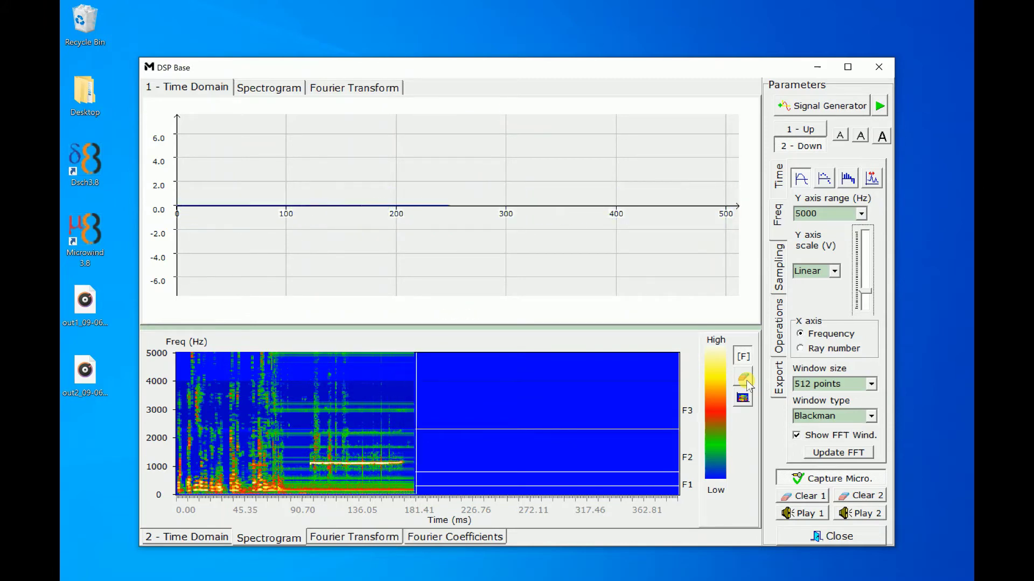
{"action": "left_click", "coordinate": [821, 478]}
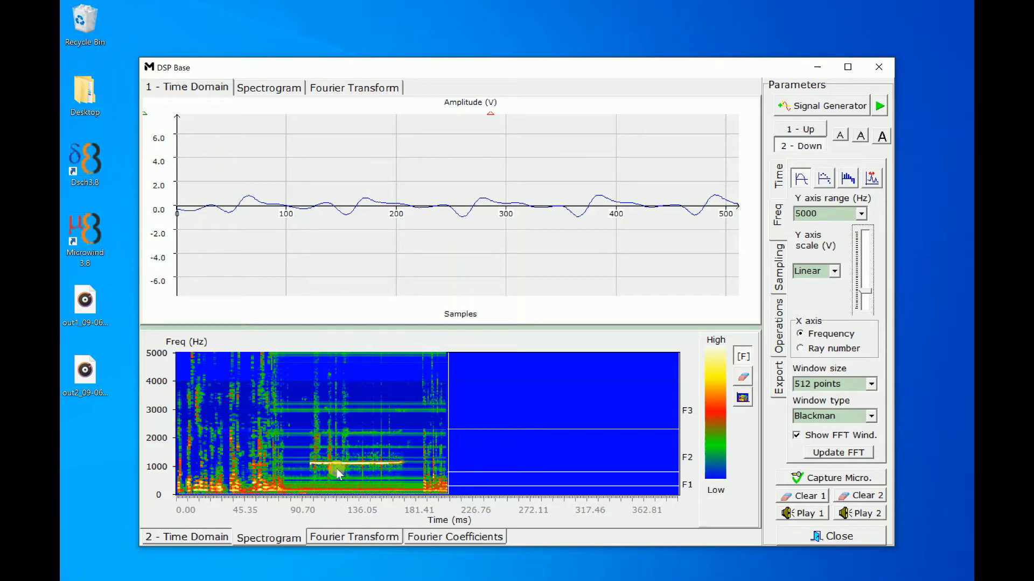
Show the live microphone signal's Fourier transform in the lower graph and widen its voltage scale until the peaks fit.
{"action": "left_click", "coordinate": [355, 538]}
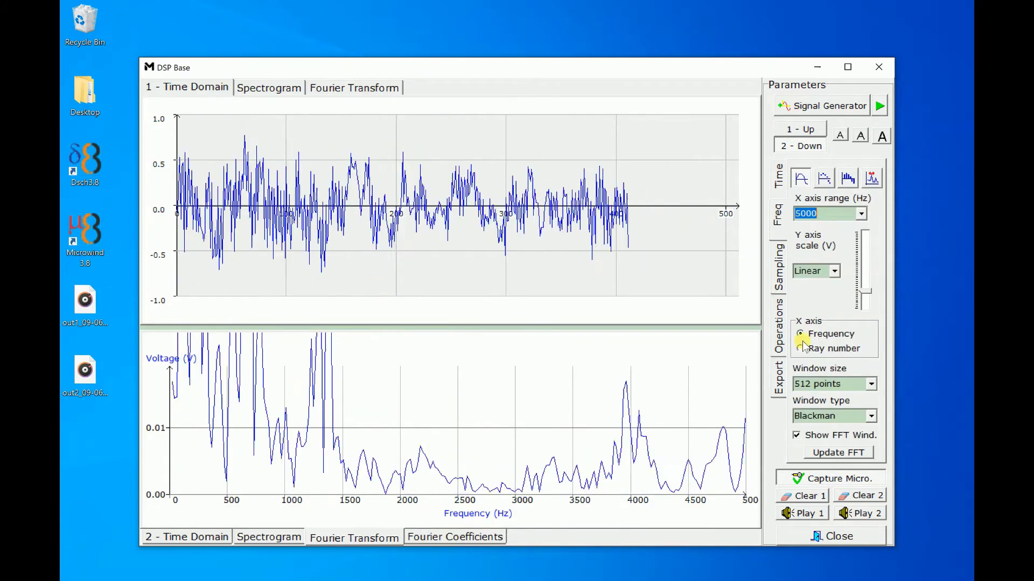
{"action": "mouse_move", "coordinate": [863, 290]}
{"action": "left_mouse_down"}
{"action": "mouse_move", "coordinate": [863, 307]}
{"action": "mouse_move", "coordinate": [865, 277]}
{"action": "left_mouse_up"}
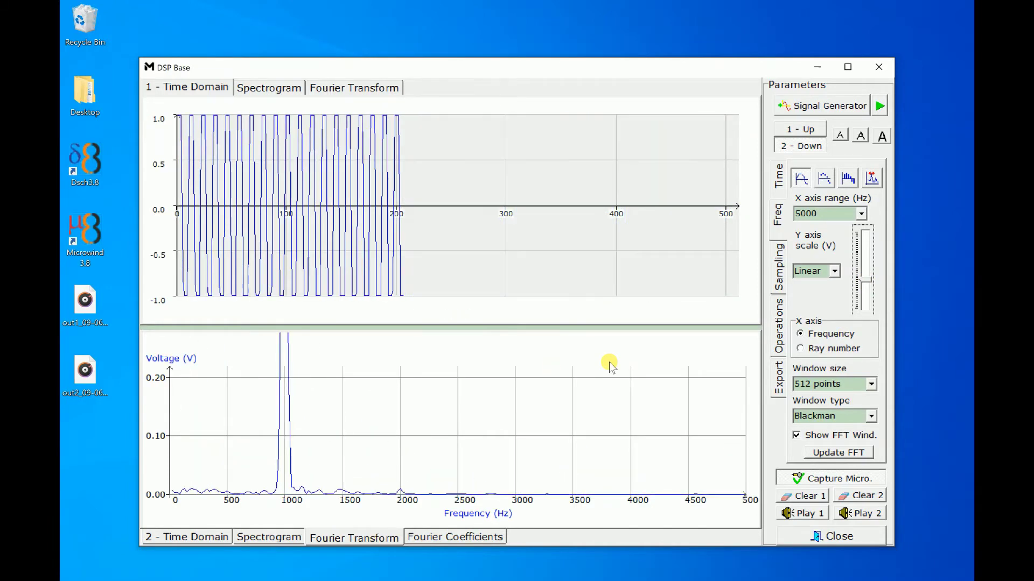
{"action": "left_click", "coordinate": [861, 270]}
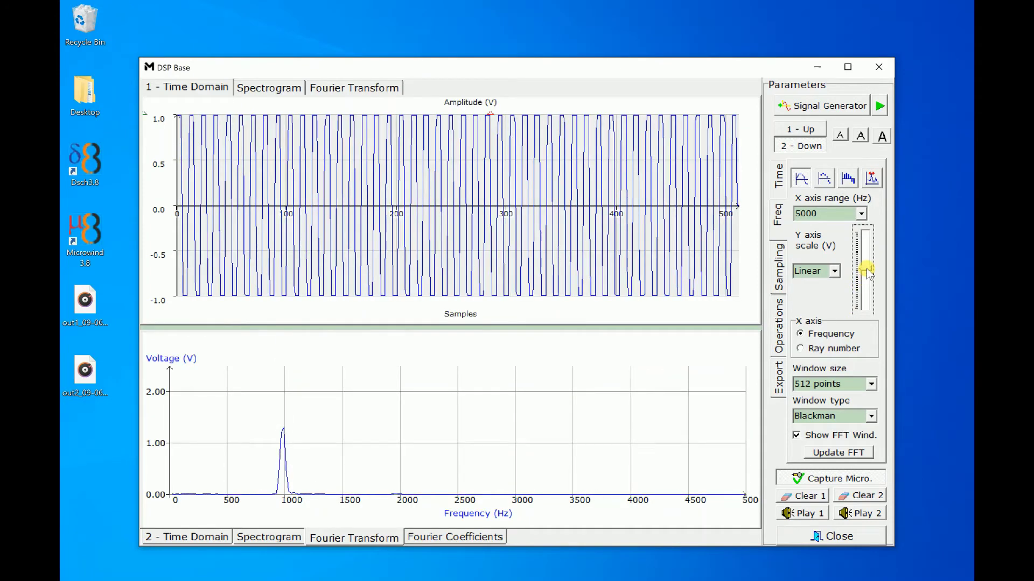
{"action": "left_click", "coordinate": [868, 273]}
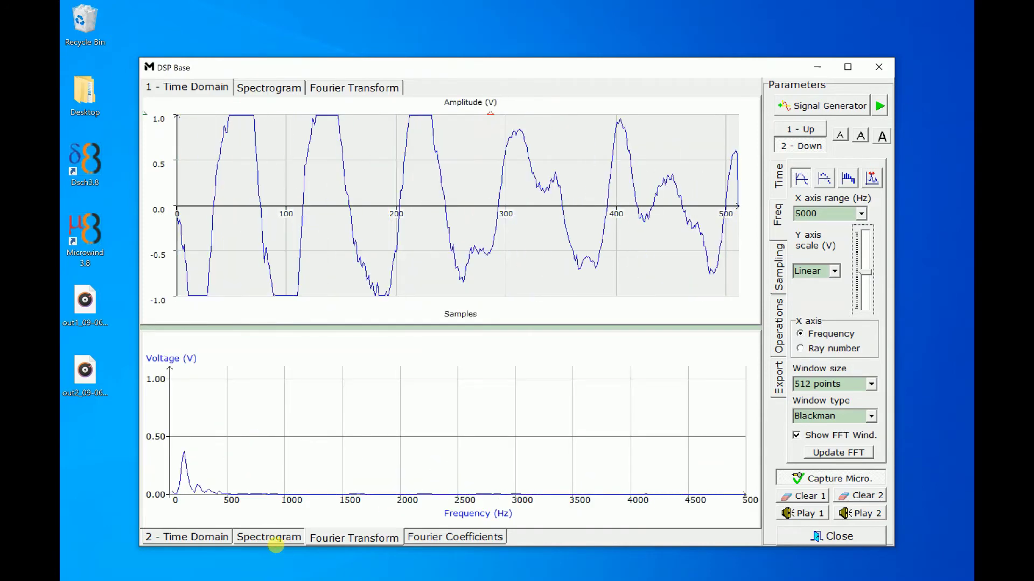
Return the lower graph to a less intense spectrogram and record fresh microphone sound on it, ending the capture.
{"action": "left_click", "coordinate": [273, 539]}
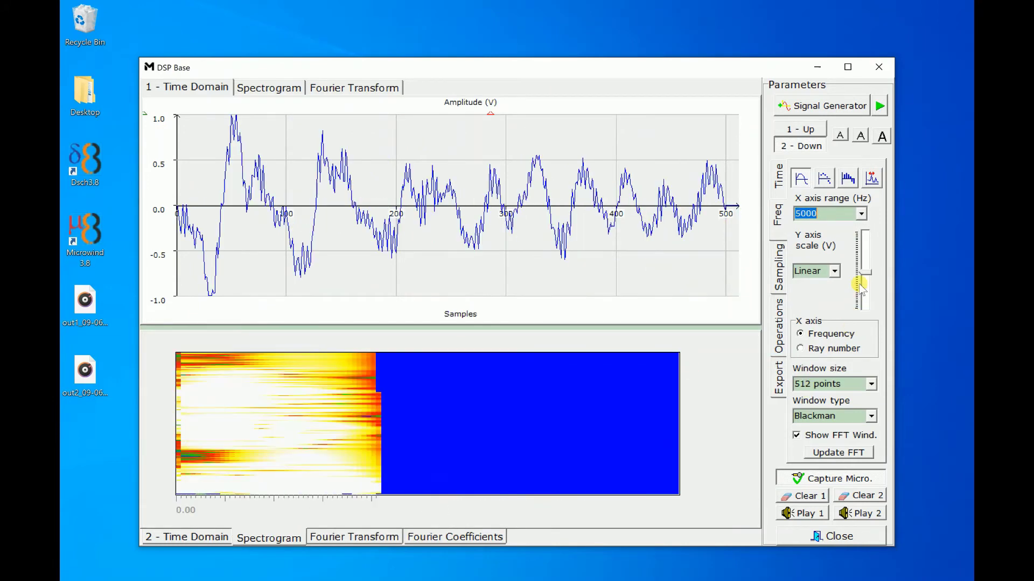
{"action": "left_click_drag", "start_coordinate": [863, 272], "coordinate": [866, 293]}
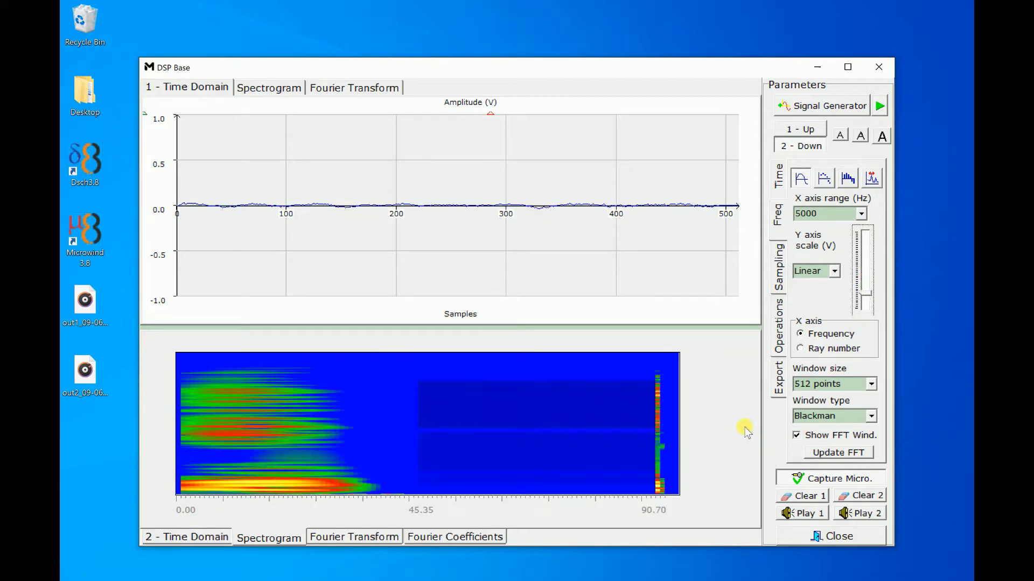
{"action": "mouse_move", "coordinate": [745, 428]}
{"action": "left_click", "coordinate": [744, 378]}
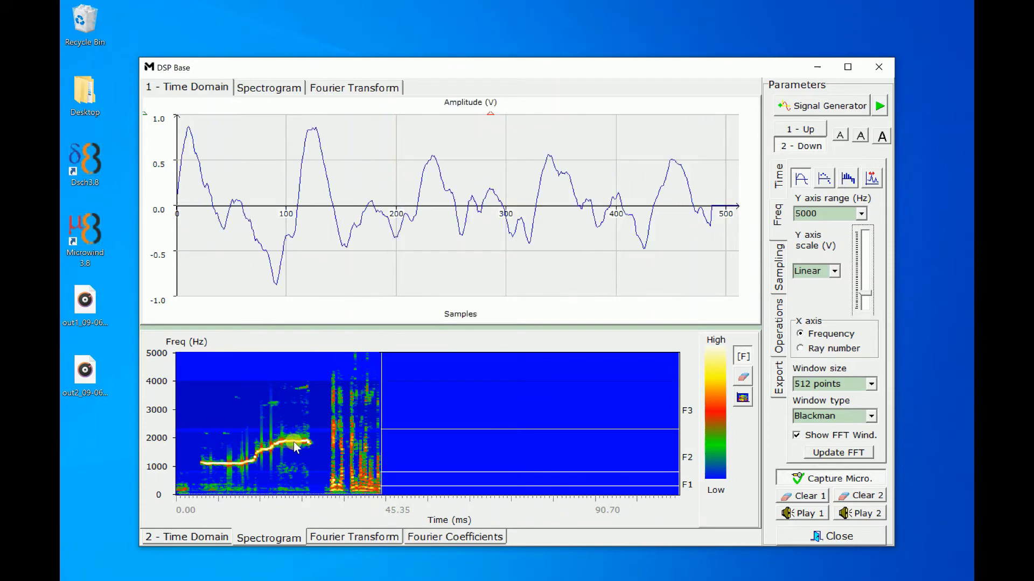
{"action": "left_click", "coordinate": [822, 482]}
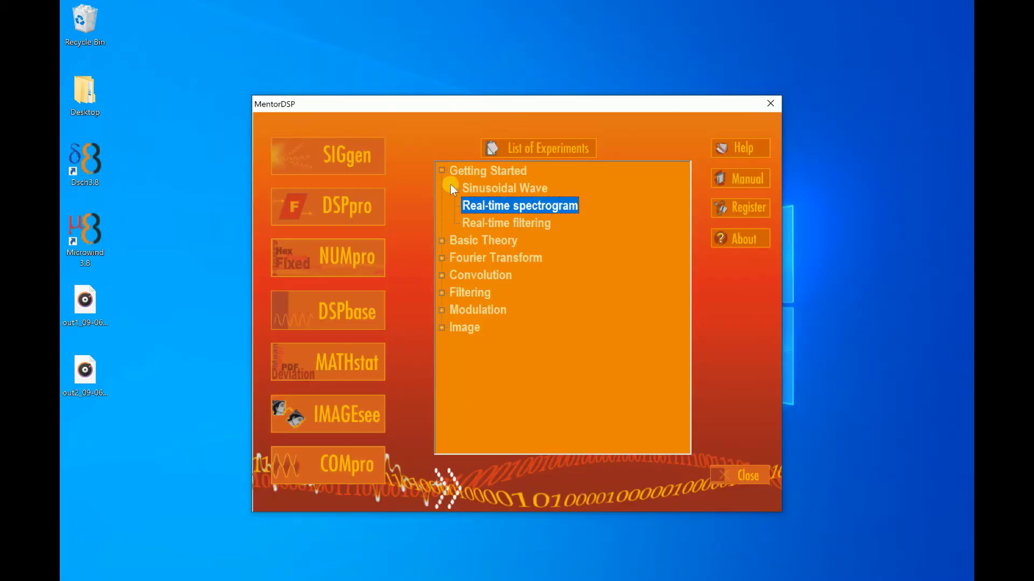
Collapse the Getting Started experiments and open the Sampling Theorem experiment under Basic Theory.
{"action": "left_click", "coordinate": [441, 171]}
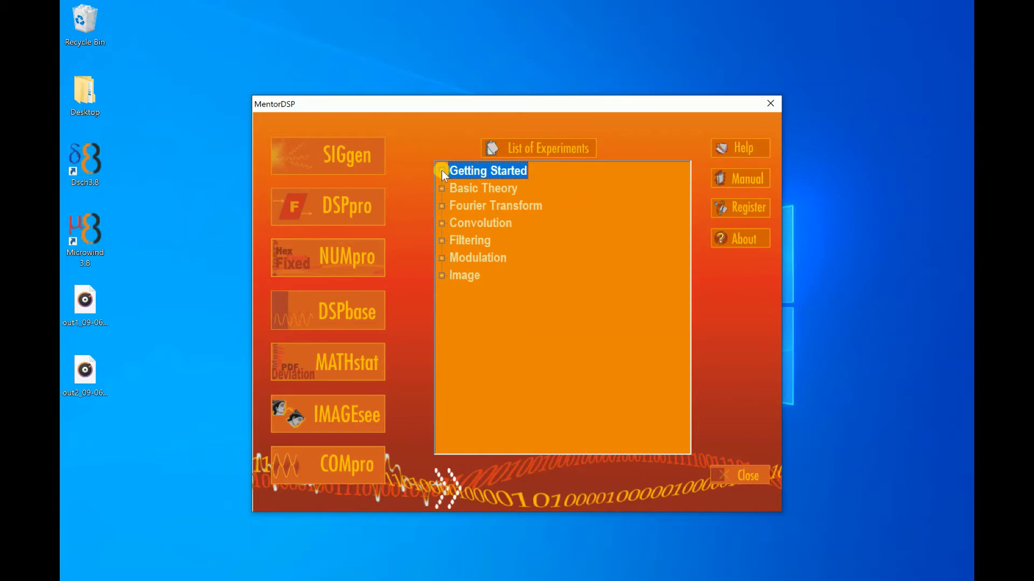
{"action": "double_click", "coordinate": [482, 187]}
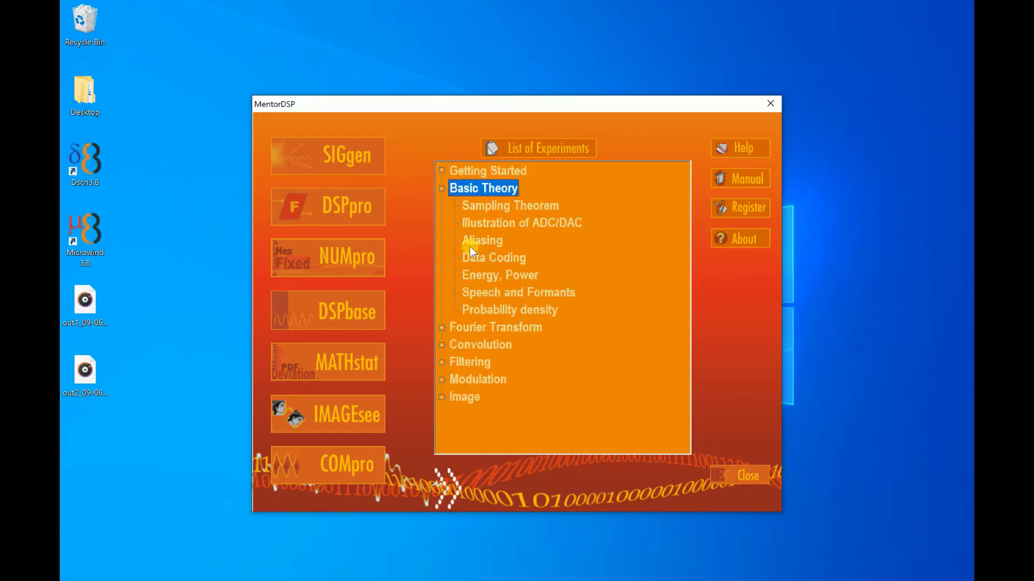
{"action": "double_click", "coordinate": [486, 205]}
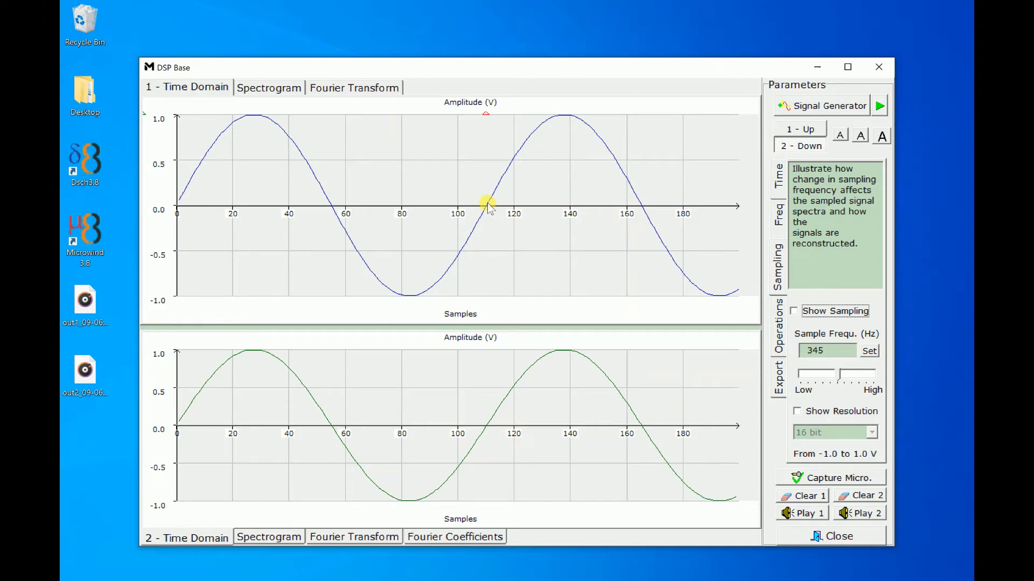
Enable the sampling display and generate a 400 Hz sine wave on both graphs, previewing it first.
{"action": "left_click", "coordinate": [825, 314]}
{"action": "left_click", "coordinate": [808, 106]}
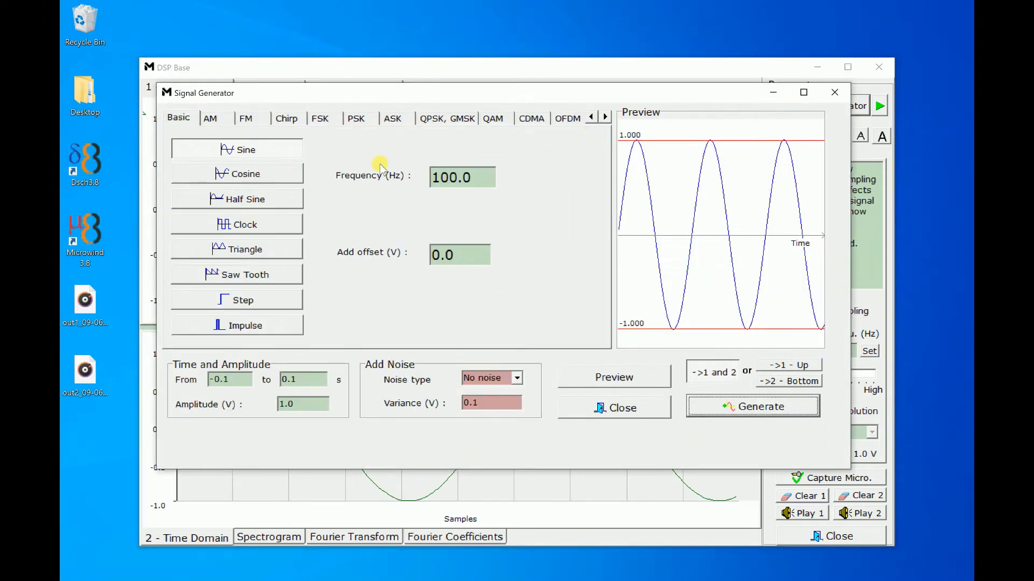
{"action": "key", "text": "Tab"}
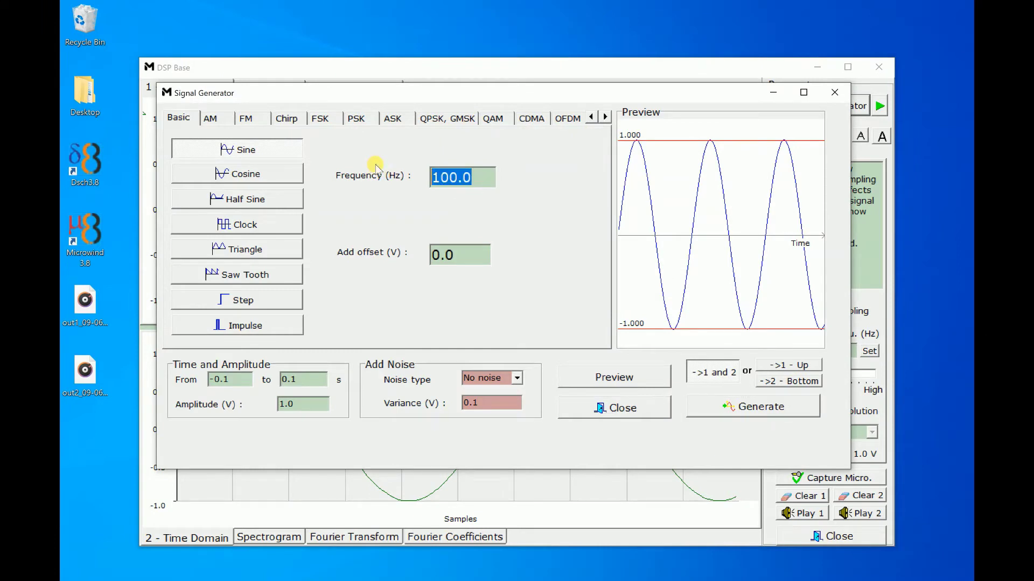
{"action": "type", "text": "400"}
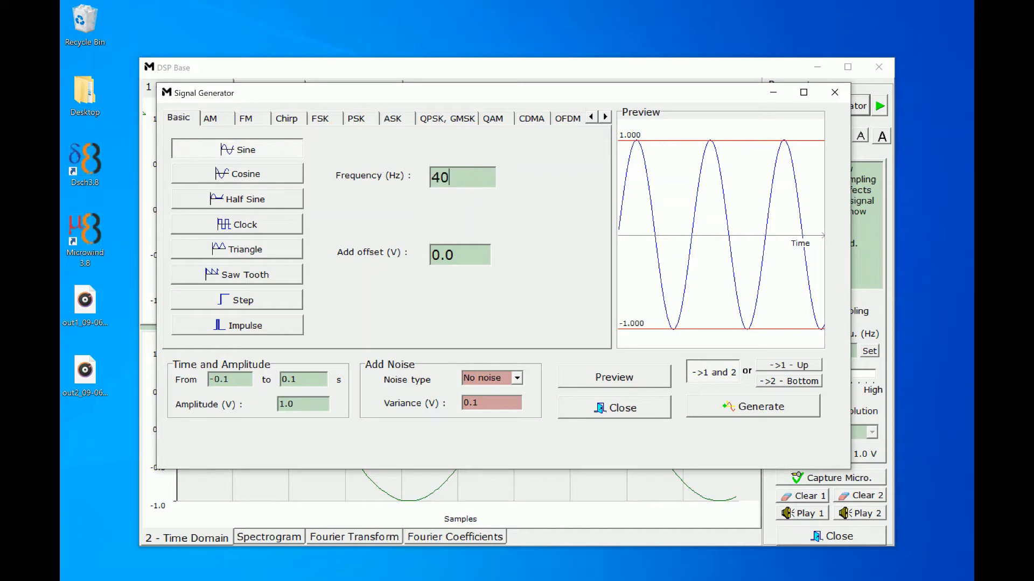
{"action": "left_click", "coordinate": [606, 375]}
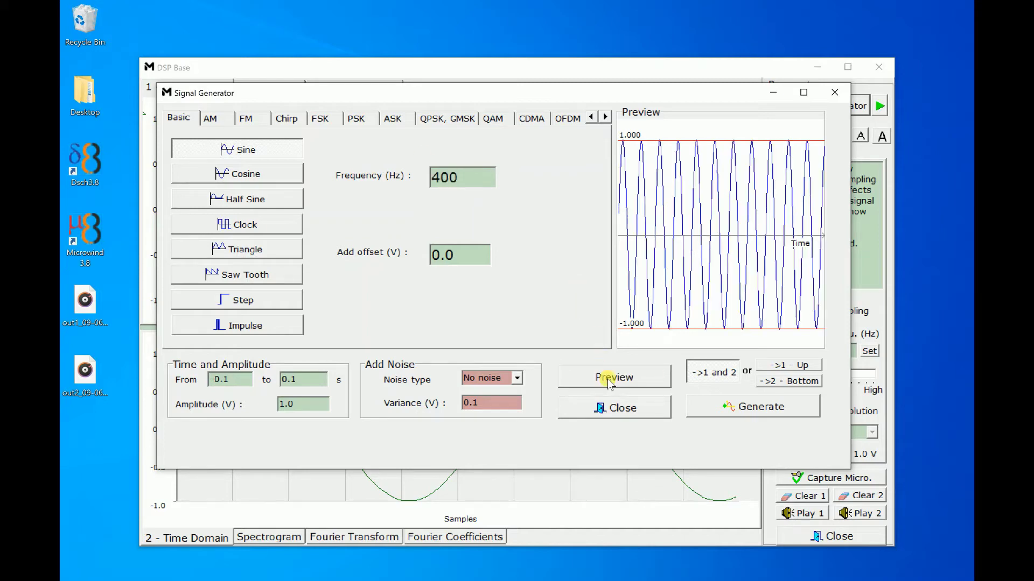
{"action": "left_click", "coordinate": [724, 410]}
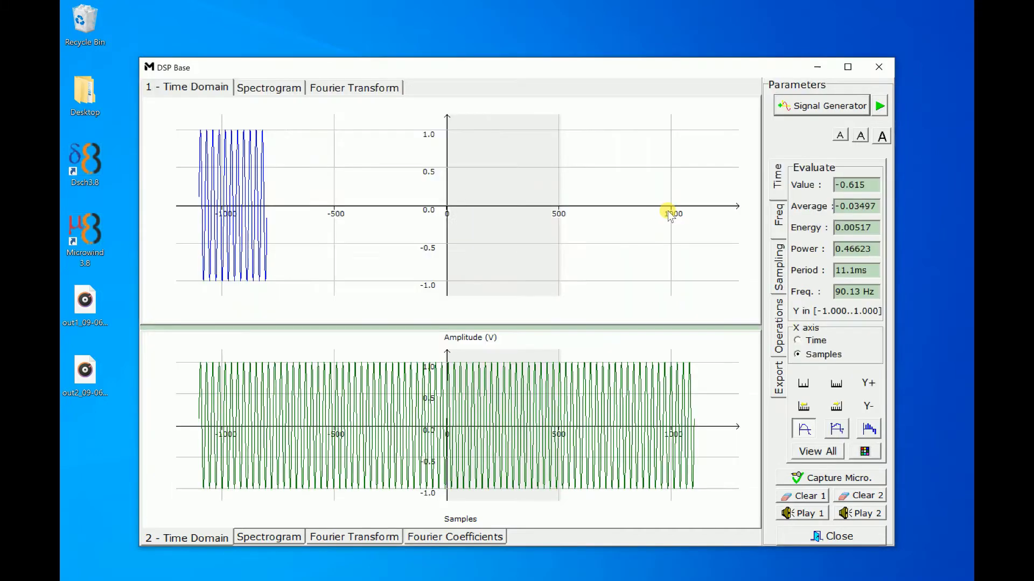
Expand the time axis of both graphs so only a few cycles of the 400 Hz sine are displayed.
{"action": "left_click", "coordinate": [806, 382]}
{"action": "left_click", "coordinate": [805, 383]}
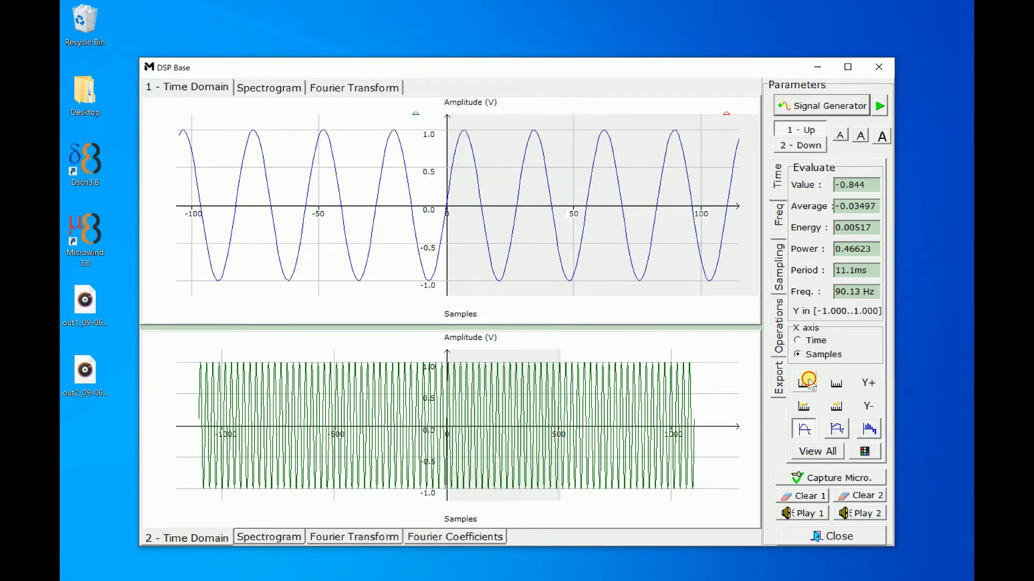
{"action": "left_click", "coordinate": [805, 147]}
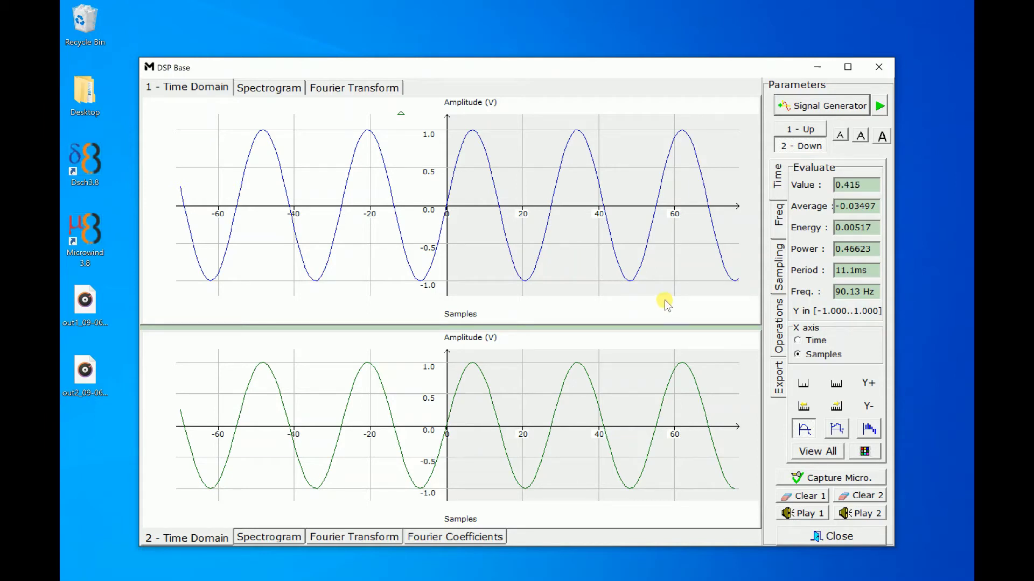
Raise the sampling frequency to 11025 Hz in the sampling settings.
{"action": "left_click", "coordinate": [779, 266]}
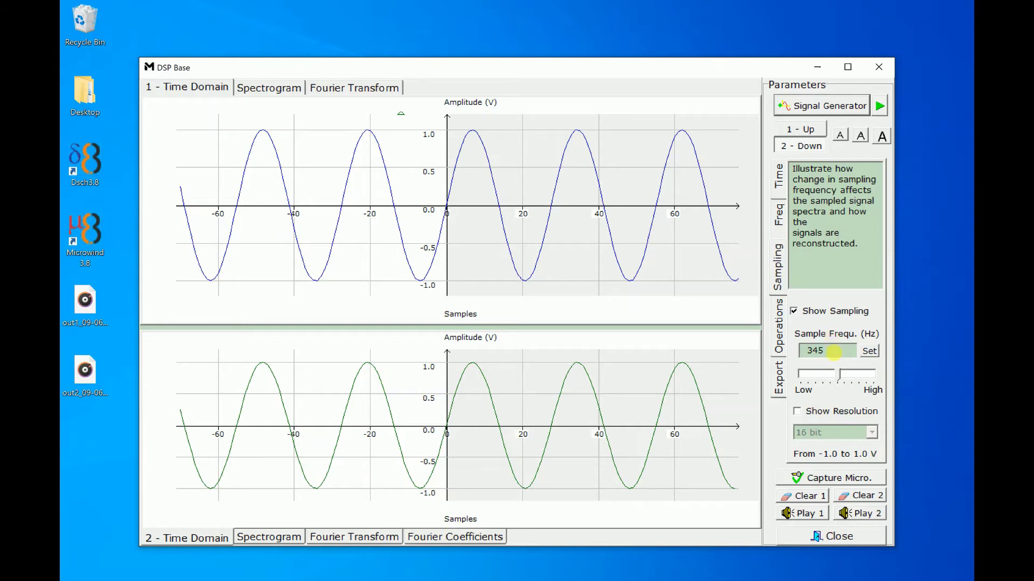
{"action": "left_click_drag", "start_coordinate": [838, 373], "coordinate": [873, 376]}
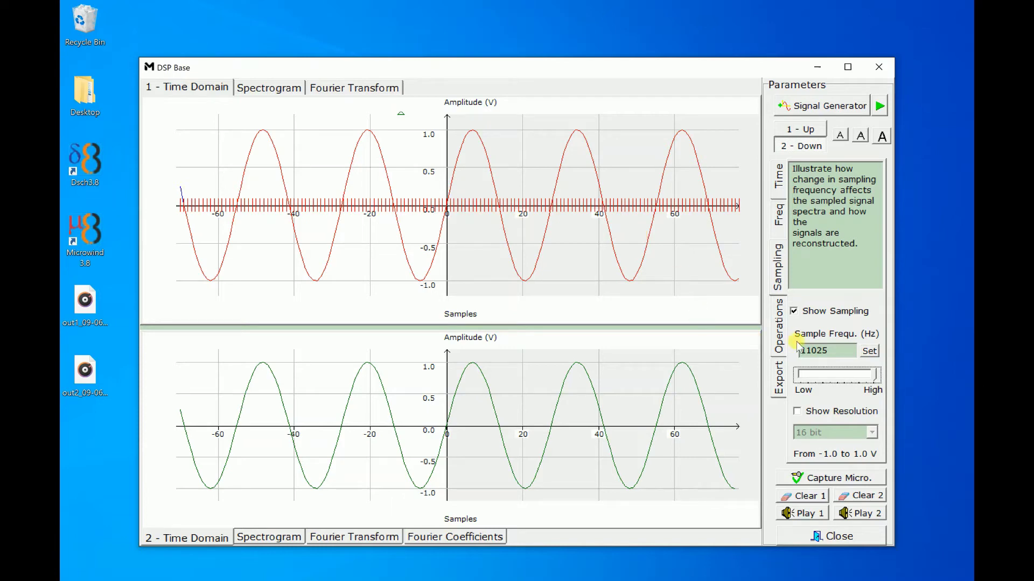
{"action": "double_click", "coordinate": [810, 351]}
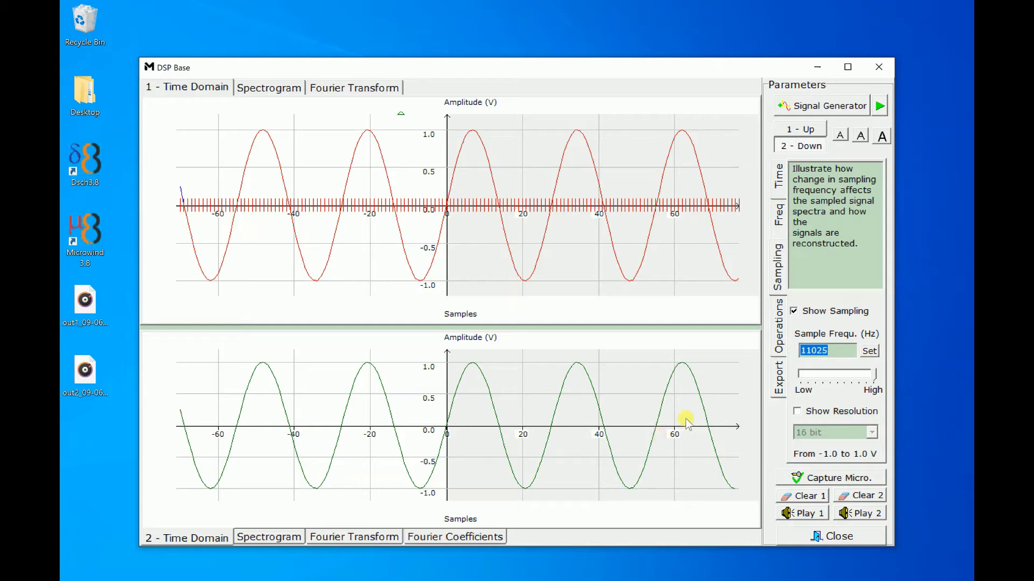
Lower the sampling frequency stepwise to 5513, 2756 and 1378 Hz to compare the reconstructed signals.
{"action": "left_click", "coordinate": [870, 377]}
{"action": "left_click", "coordinate": [869, 377]}
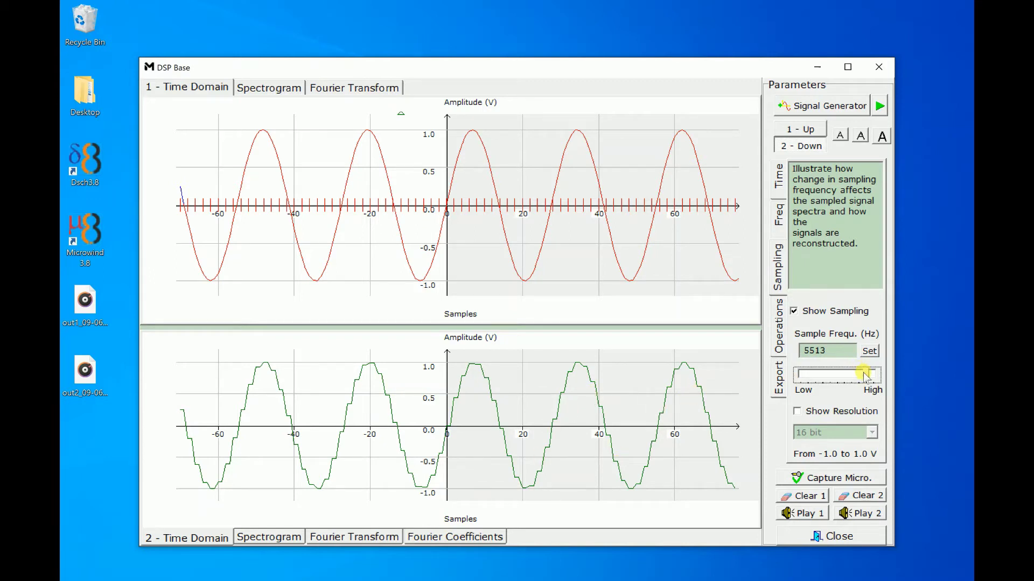
{"action": "left_click_drag", "start_coordinate": [870, 376], "coordinate": [860, 379]}
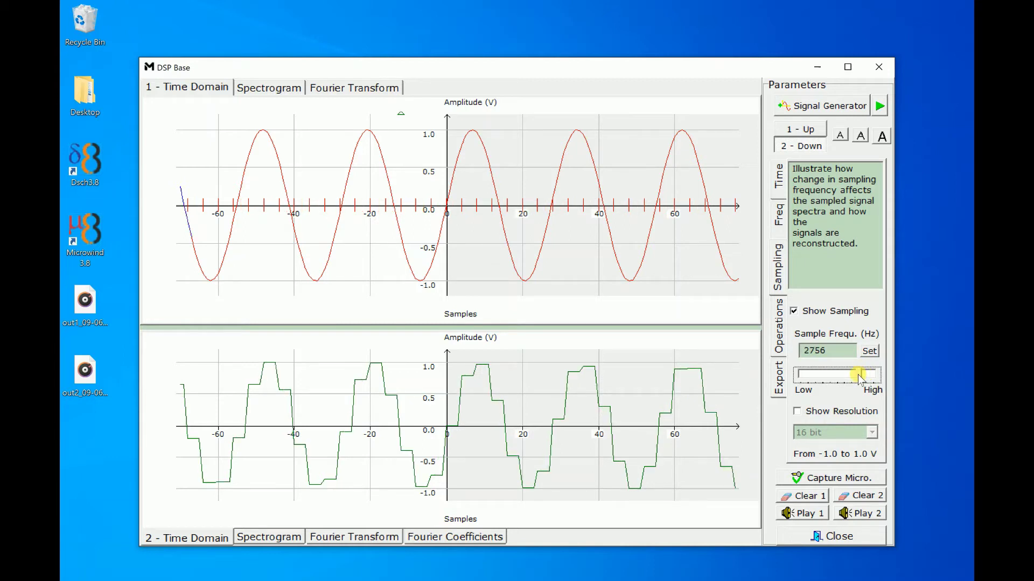
{"action": "left_click_drag", "start_coordinate": [860, 379], "coordinate": [853, 374]}
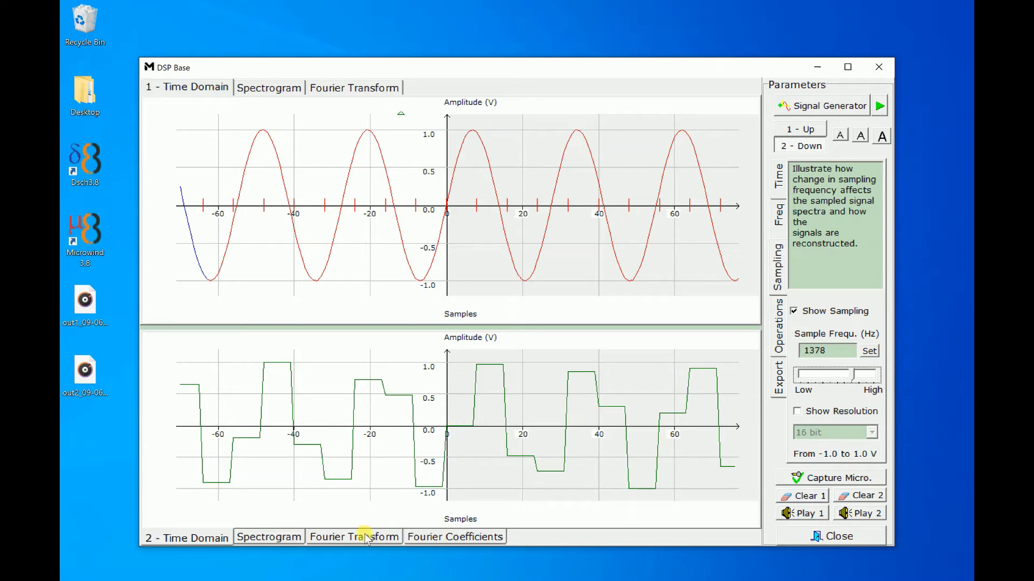
Restore the sampling frequency to 11025 Hz and show the lower signal's Fourier transform with a voltage scale that fits its peak.
{"action": "left_click_drag", "start_coordinate": [855, 375], "coordinate": [876, 375]}
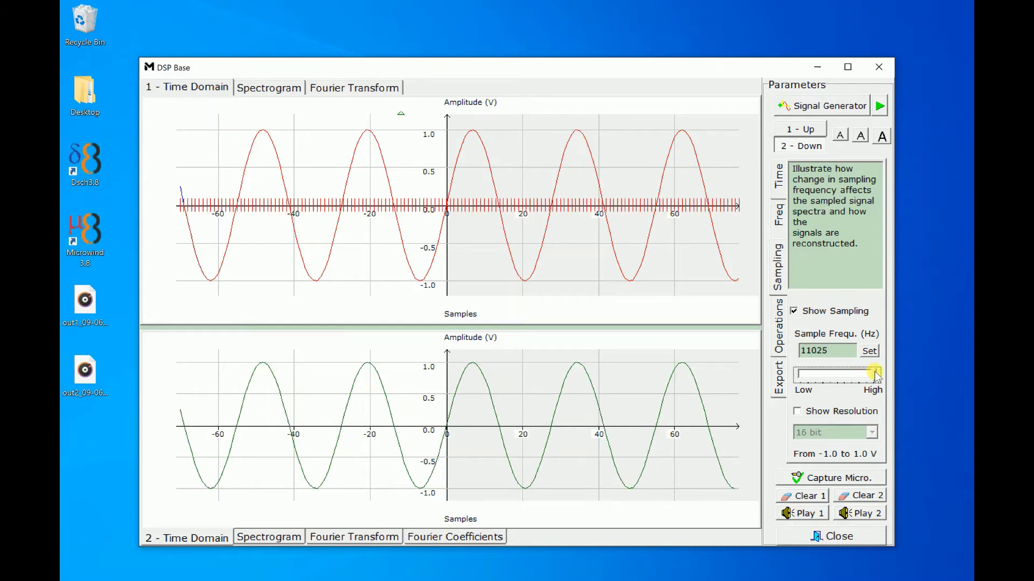
{"action": "left_click", "coordinate": [363, 538]}
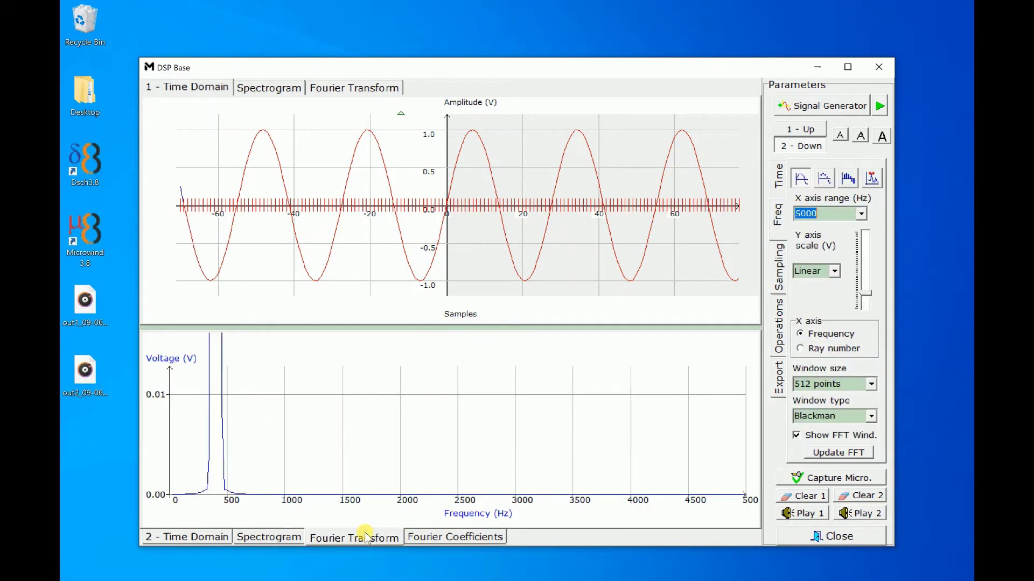
{"action": "left_click_drag", "start_coordinate": [865, 296], "coordinate": [872, 276]}
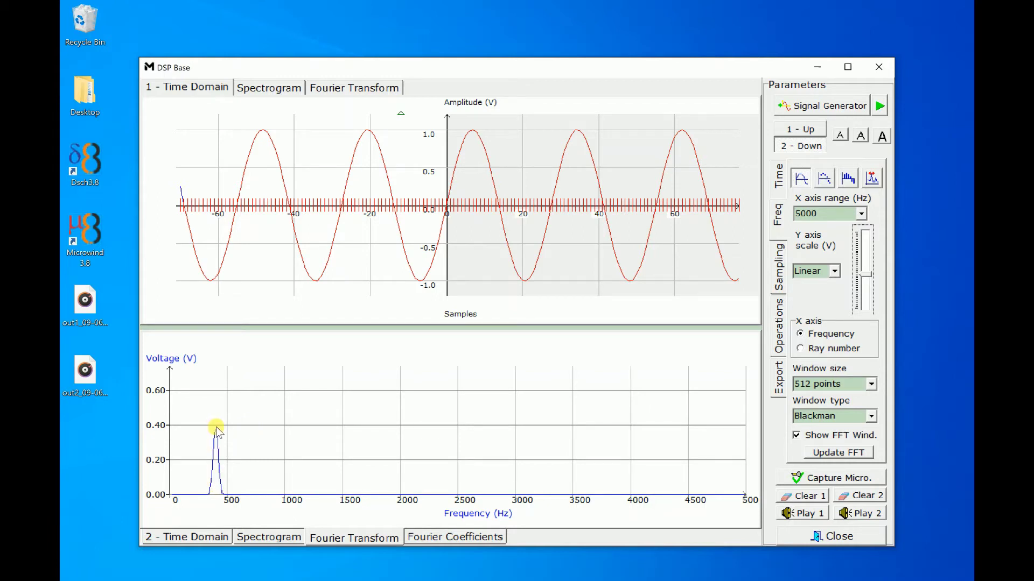
Set the Fourier transform's frequency axis range to 1000 Hz for a closer view and return it to 5000 Hz.
{"action": "left_click", "coordinate": [863, 215]}
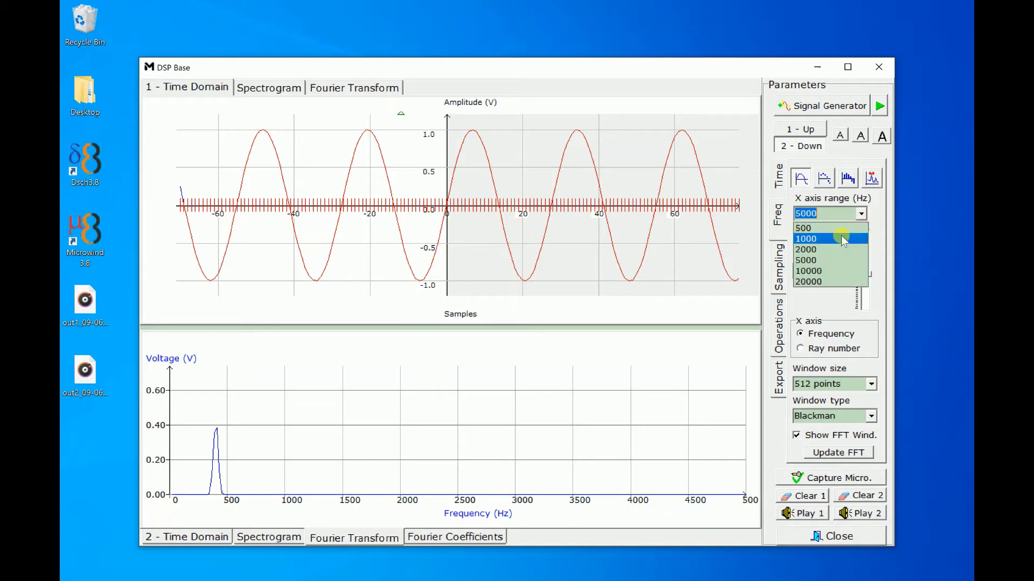
{"action": "left_click", "coordinate": [843, 240]}
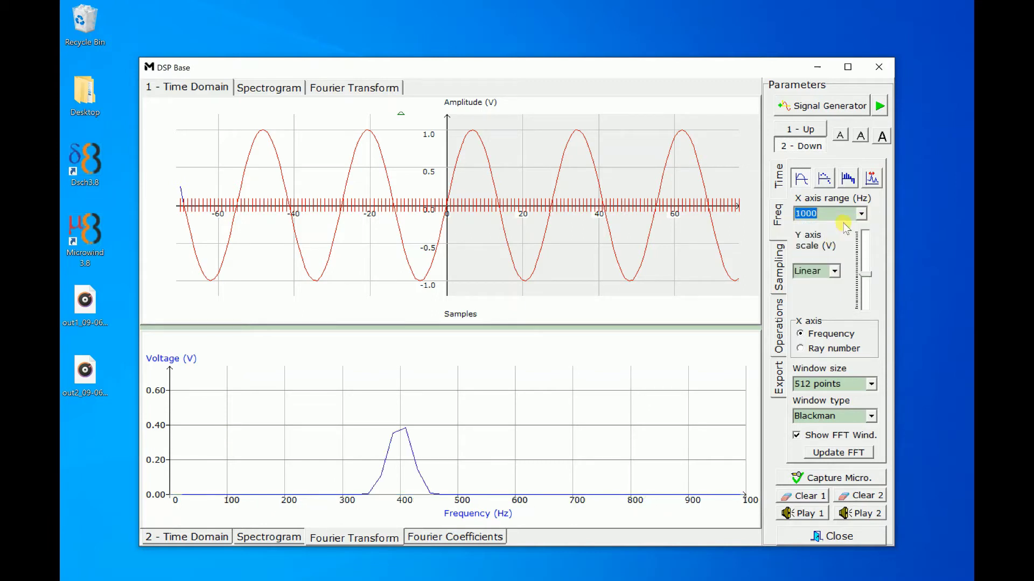
{"action": "left_click", "coordinate": [862, 213]}
{"action": "left_click", "coordinate": [838, 256]}
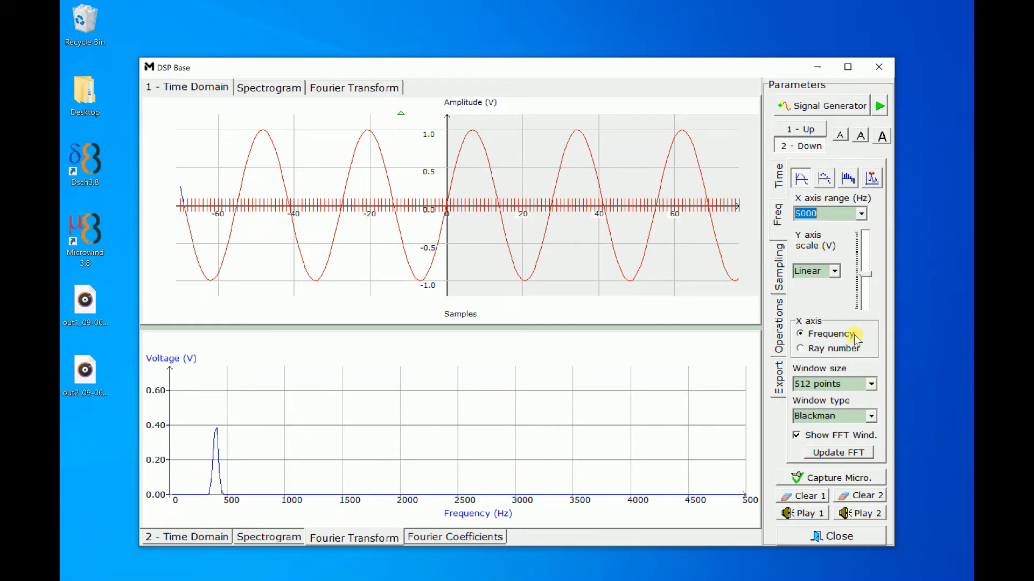
Lower the sampling frequency to 5513 Hz and adjust the Fourier transform's voltage scale to about 0.30 V to enlarge the peak.
{"action": "left_click", "coordinate": [778, 269]}
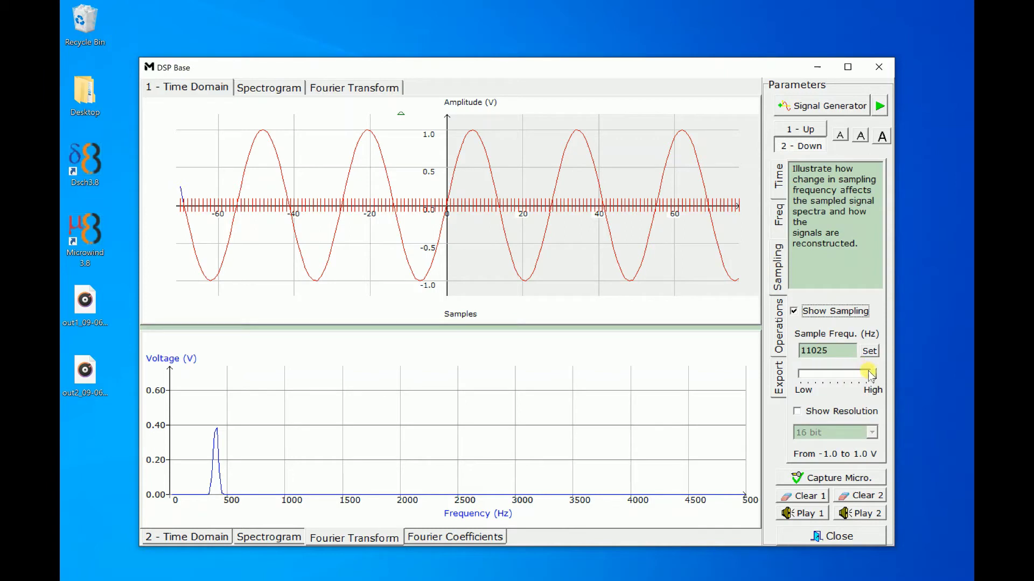
{"action": "left_click", "coordinate": [871, 376]}
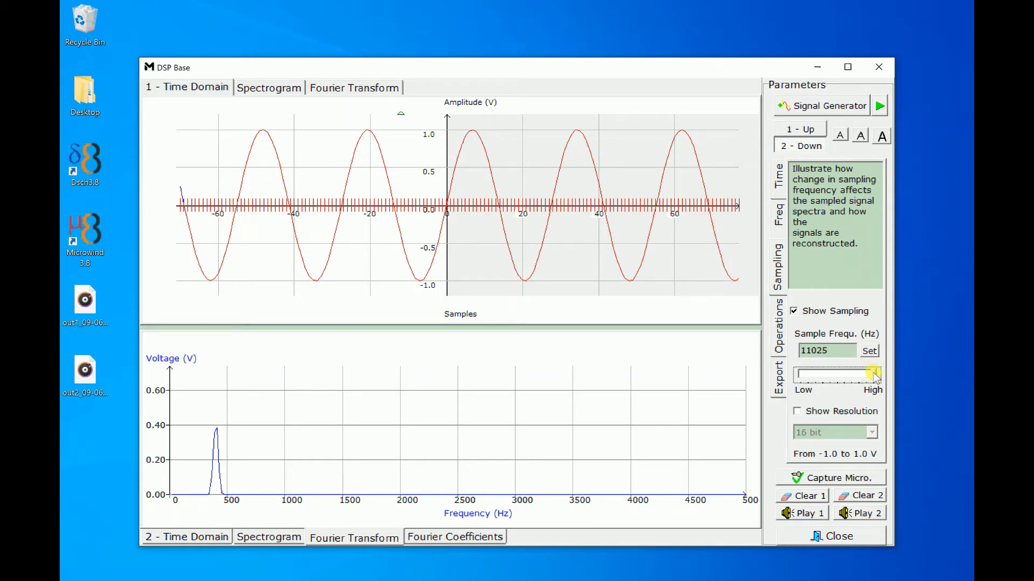
{"action": "left_click_drag", "start_coordinate": [874, 376], "coordinate": [870, 379]}
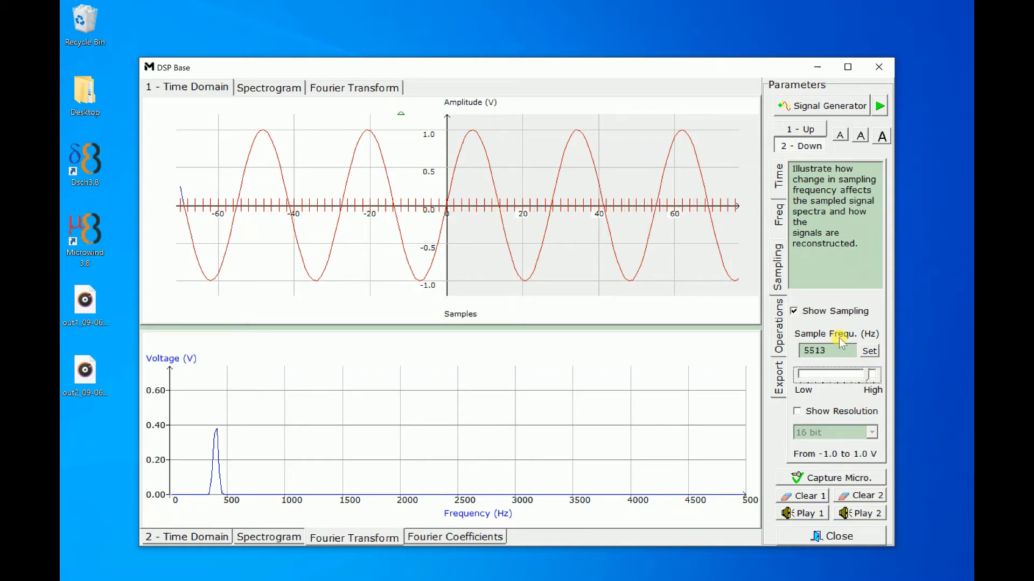
{"action": "left_click", "coordinate": [779, 218]}
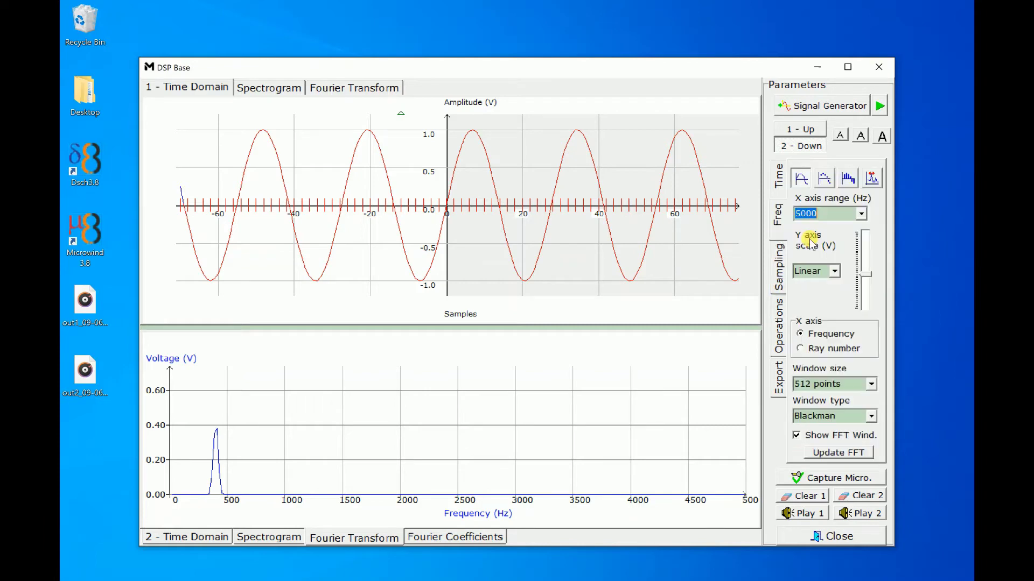
{"action": "left_click_drag", "start_coordinate": [865, 277], "coordinate": [867, 284]}
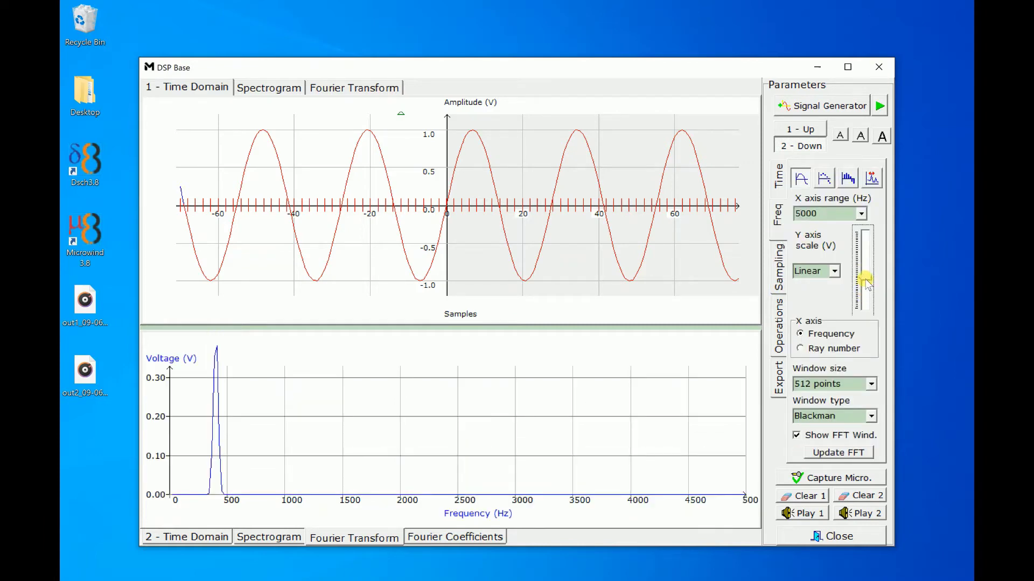
Lower the sampling frequency stepwise to 2756, 1378 and 689 Hz to compare the resulting Fourier spectra.
{"action": "left_click", "coordinate": [780, 261]}
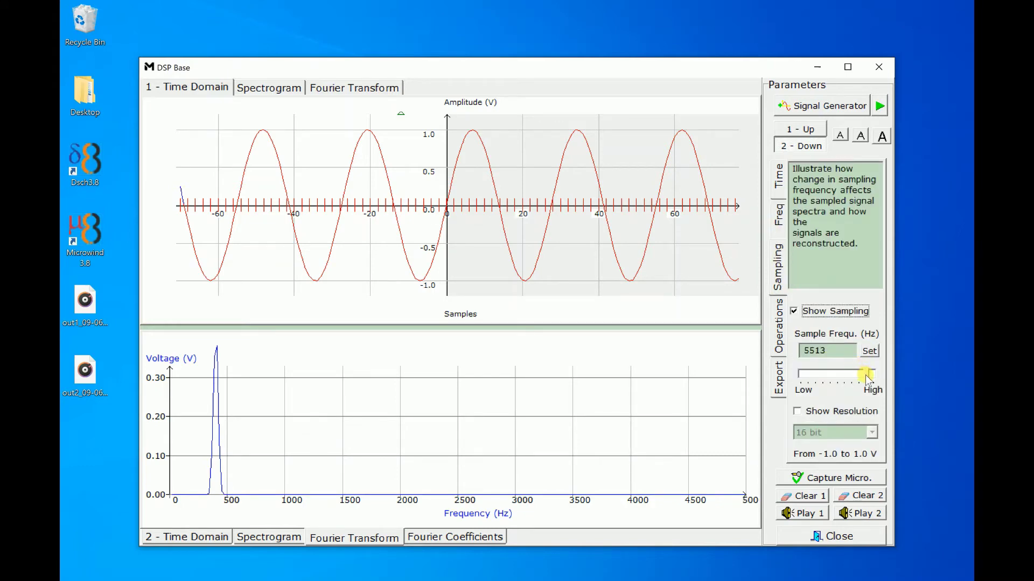
{"action": "left_click_drag", "start_coordinate": [866, 376], "coordinate": [862, 379]}
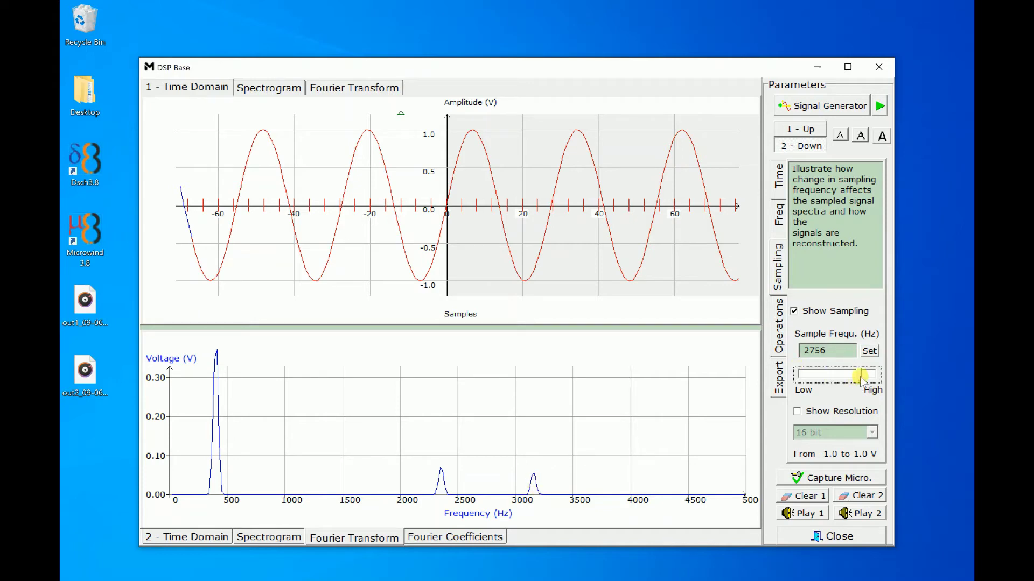
{"action": "left_click_drag", "start_coordinate": [861, 377], "coordinate": [854, 377]}
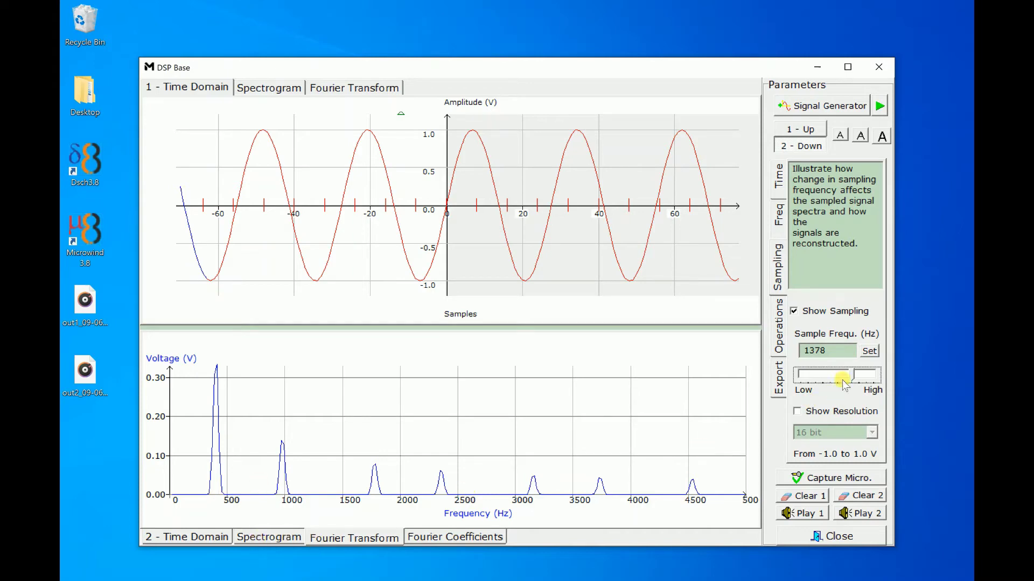
{"action": "left_click_drag", "start_coordinate": [848, 376], "coordinate": [847, 377]}
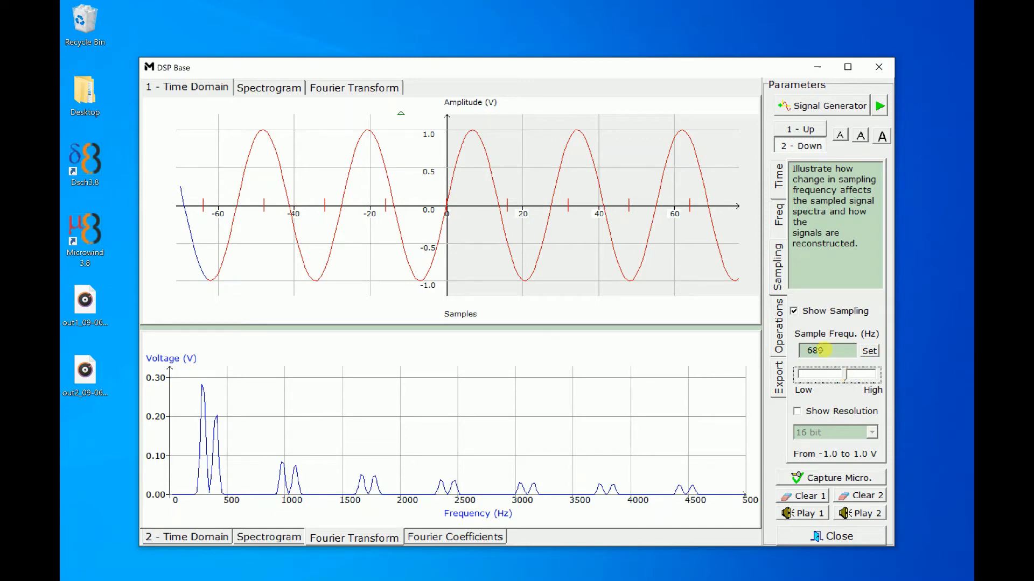
Set the sampling frequency to exactly 800 Hz and apply it to the signal.
{"action": "double_click", "coordinate": [831, 354]}
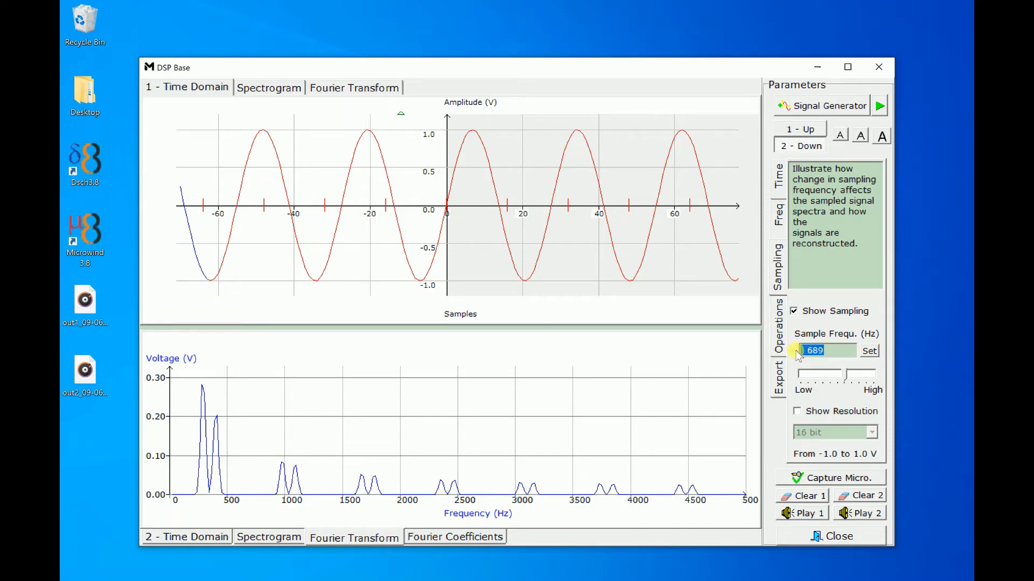
{"action": "left_click", "coordinate": [824, 354]}
{"action": "double_click", "coordinate": [825, 354]}
{"action": "type", "text": "800"}
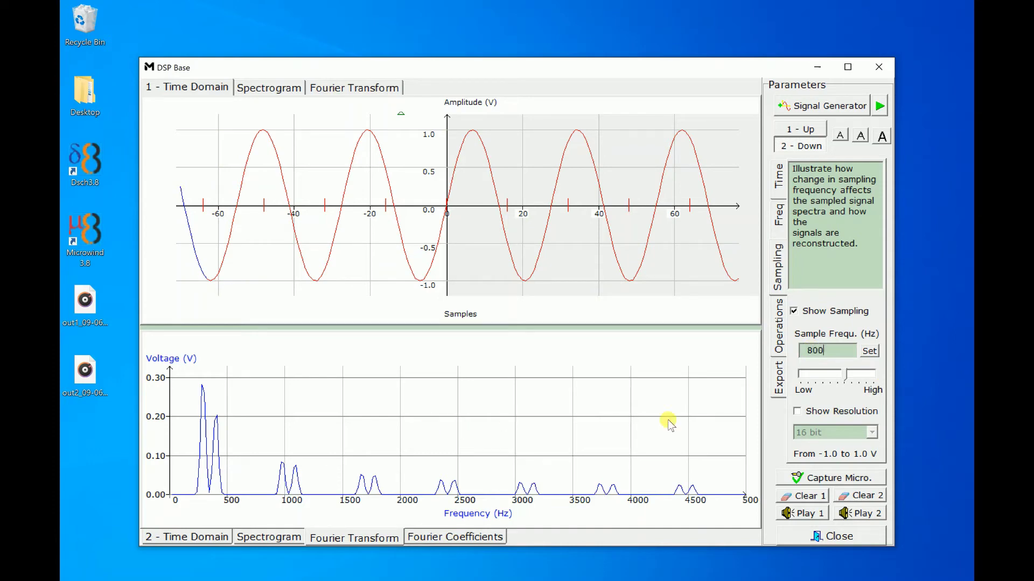
{"action": "left_click", "coordinate": [870, 353]}
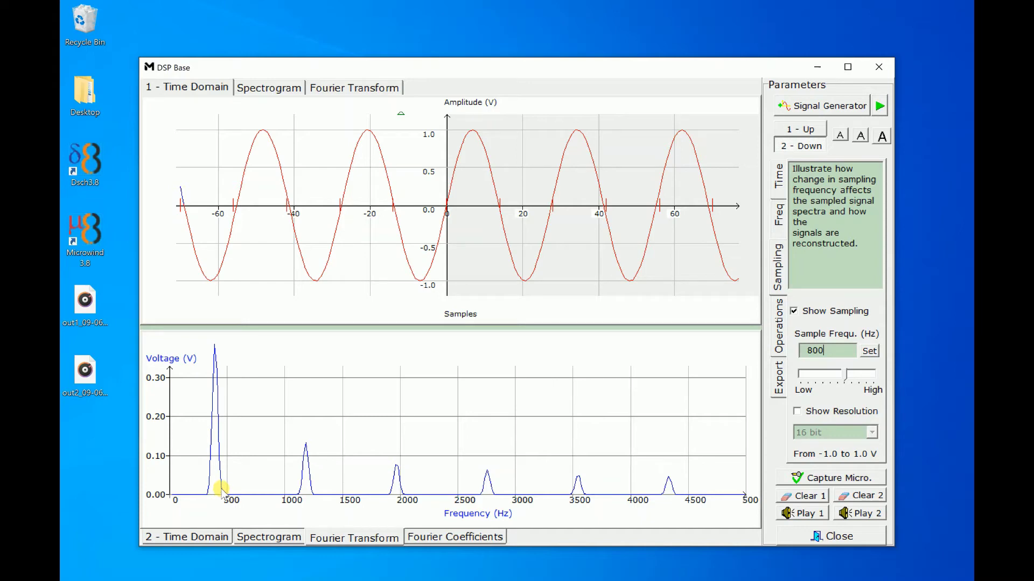
Apply a sampling frequency of 700 Hz to examine its spectrum, and return it to 800 Hz.
{"action": "left_click_drag", "start_coordinate": [855, 356], "coordinate": [772, 353]}
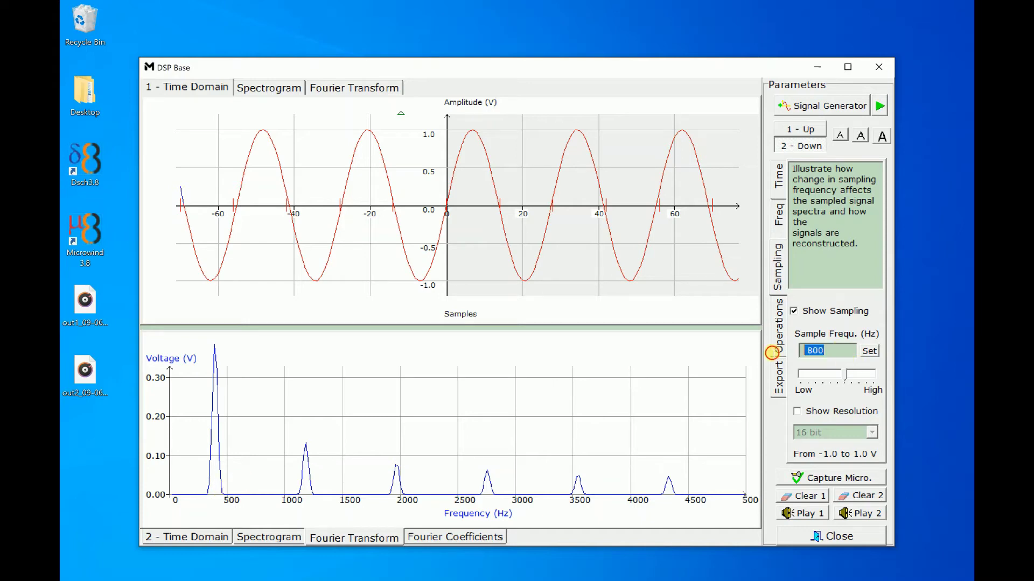
{"action": "type", "text": "700"}
{"action": "left_click", "coordinate": [869, 351]}
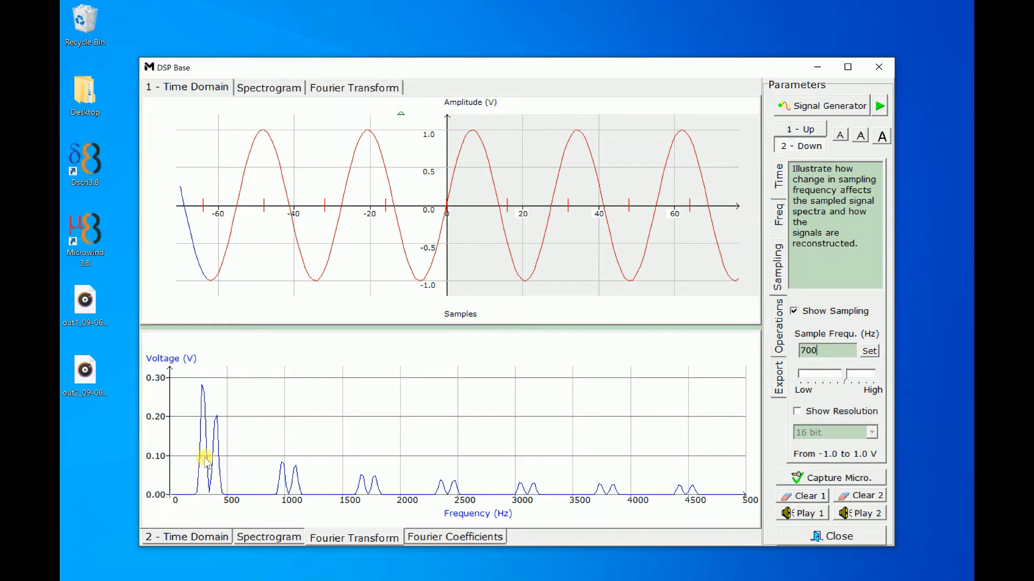
{"action": "double_click", "coordinate": [850, 357]}
{"action": "type", "text": "800"}
{"action": "left_click", "coordinate": [869, 351]}
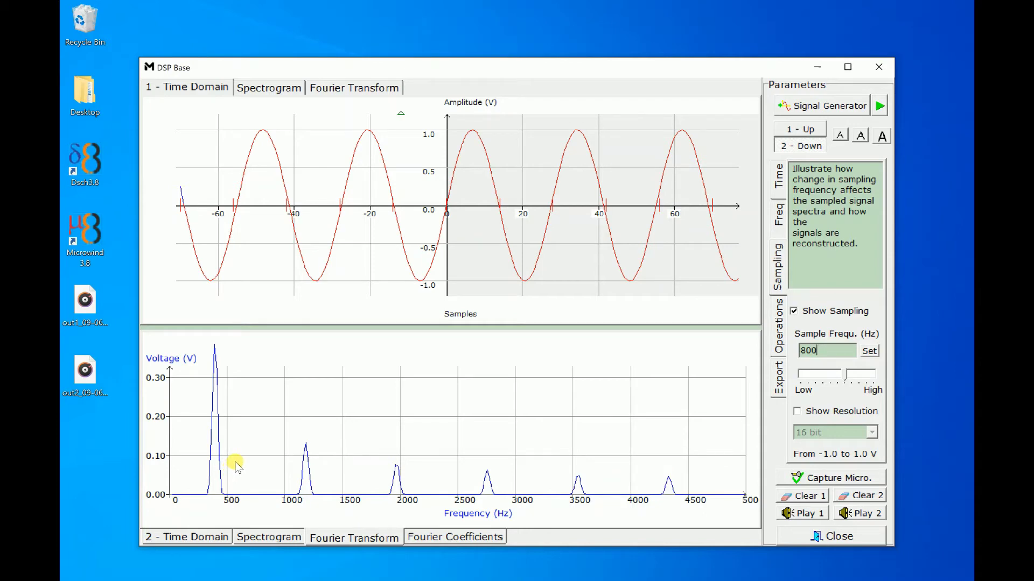
View the lower signal's spectrogram and time-domain waveform, and close the Sampling Theorem experiment.
{"action": "left_click", "coordinate": [292, 539]}
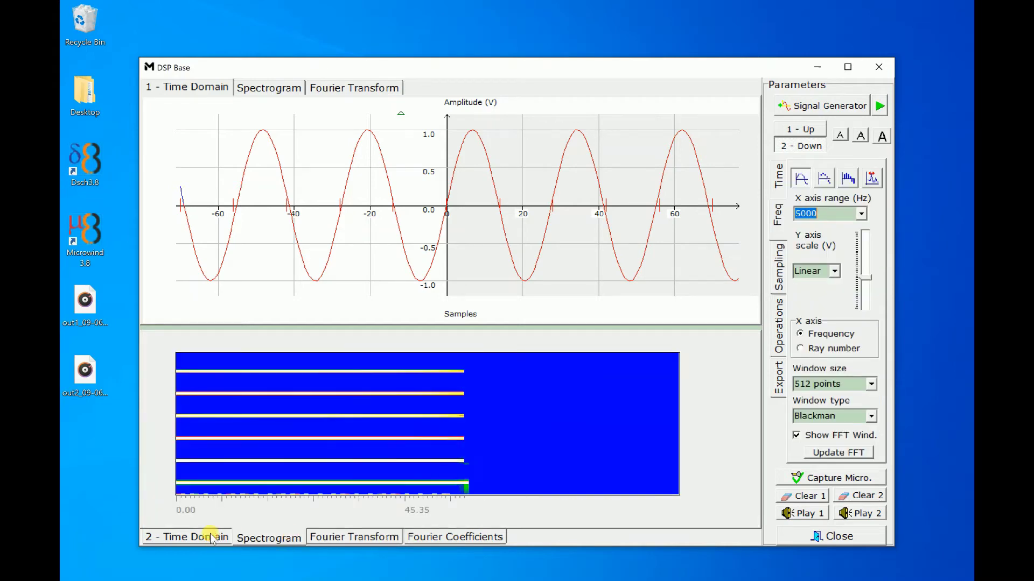
{"action": "left_click", "coordinate": [221, 530]}
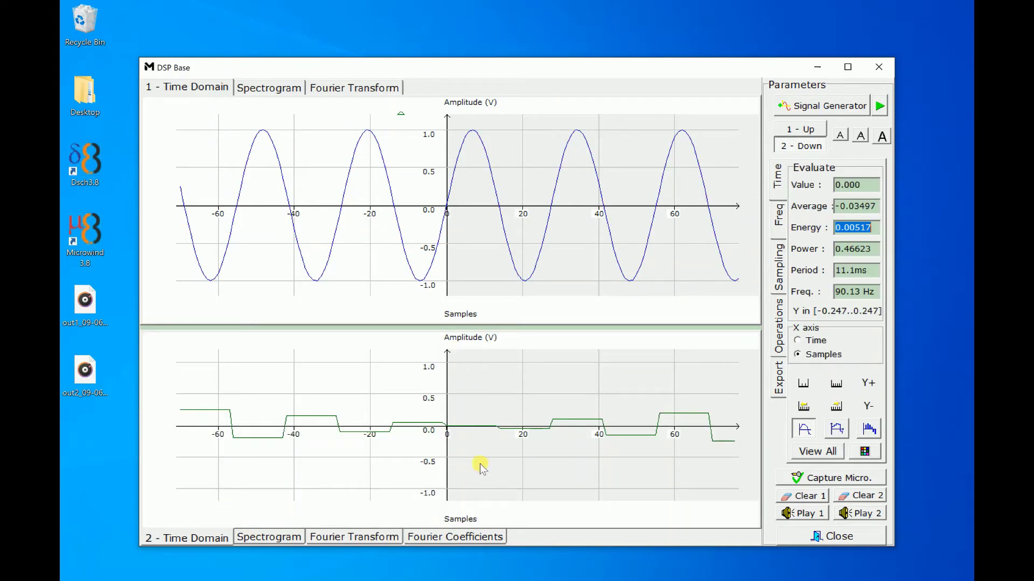
{"action": "left_click", "coordinate": [813, 535]}
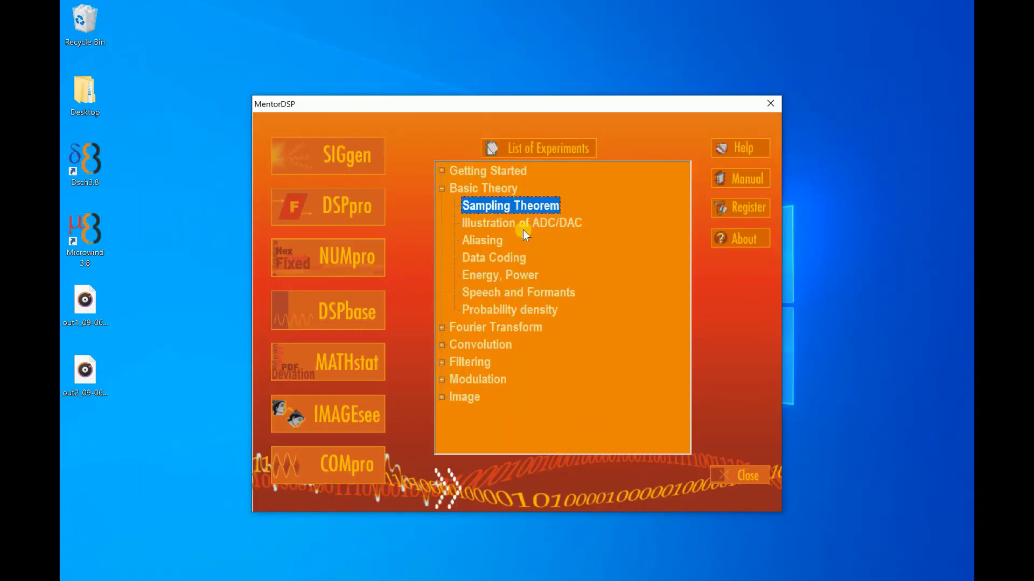
Open the Illustration of ADC/DAC experiment and compare the lower signal at 16 bit and 2 bit resolution.
{"action": "double_click", "coordinate": [522, 231]}
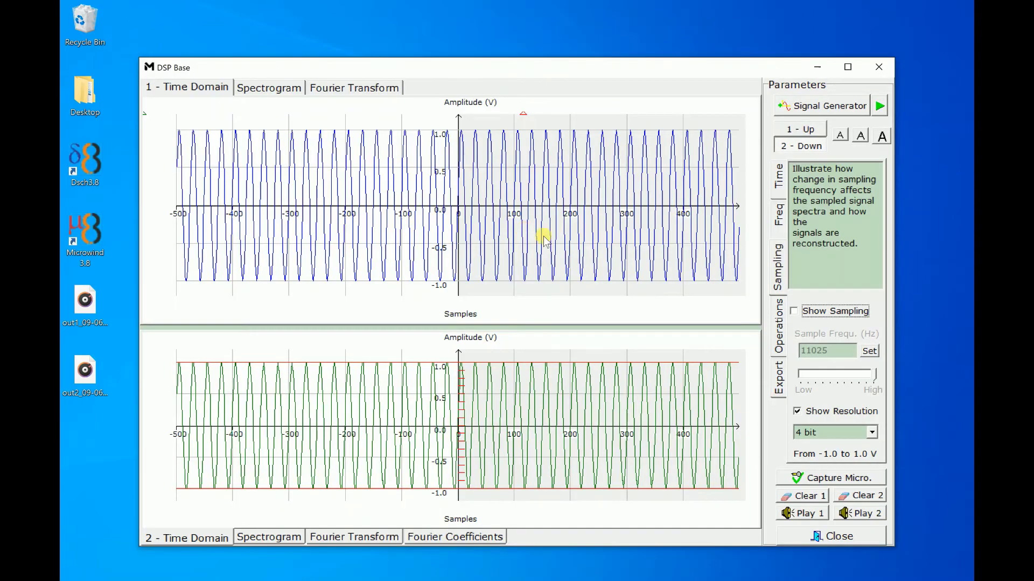
{"action": "left_click", "coordinate": [872, 433]}
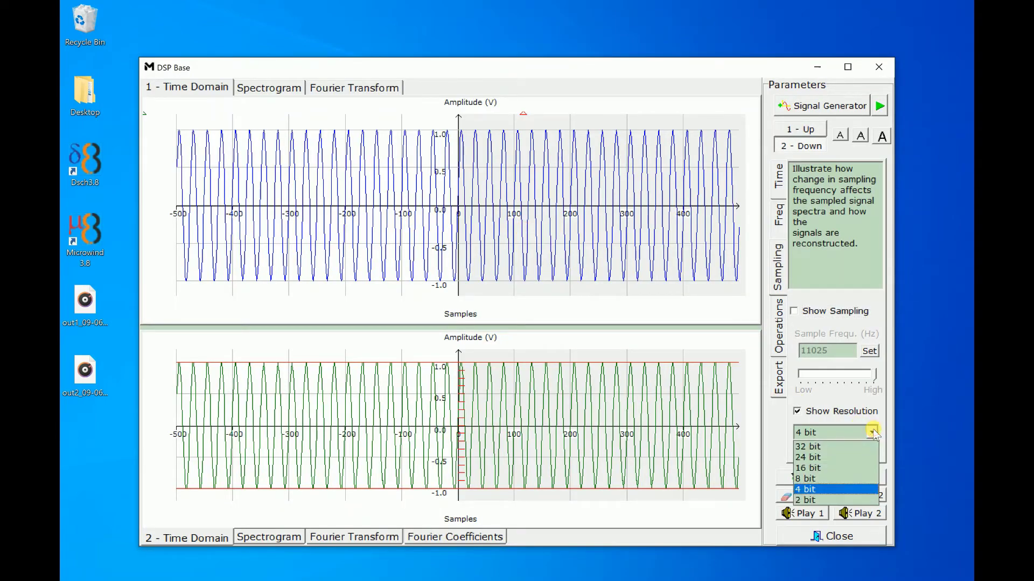
{"action": "left_click", "coordinate": [830, 467]}
{"action": "left_click", "coordinate": [871, 433]}
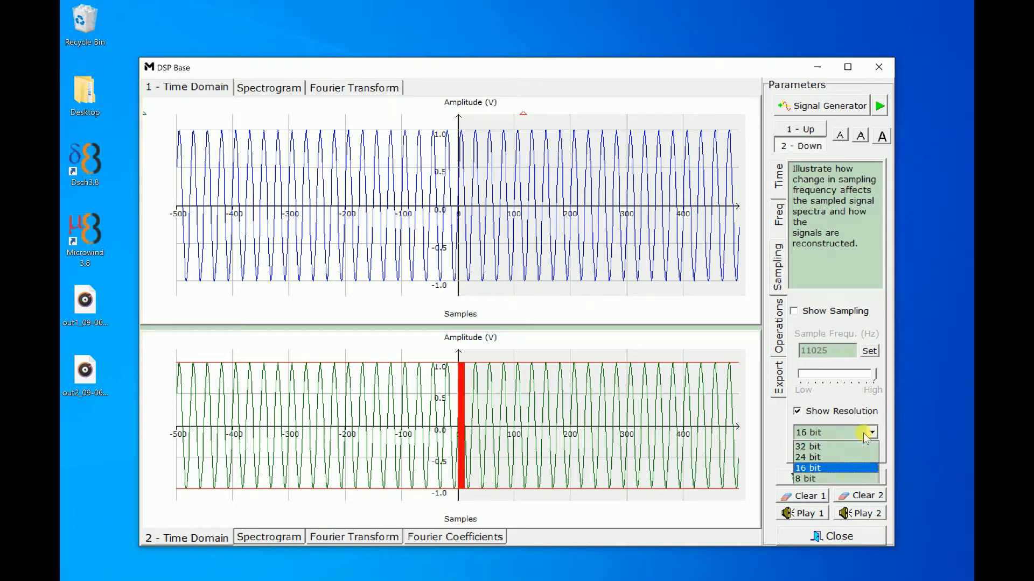
{"action": "left_click", "coordinate": [825, 500]}
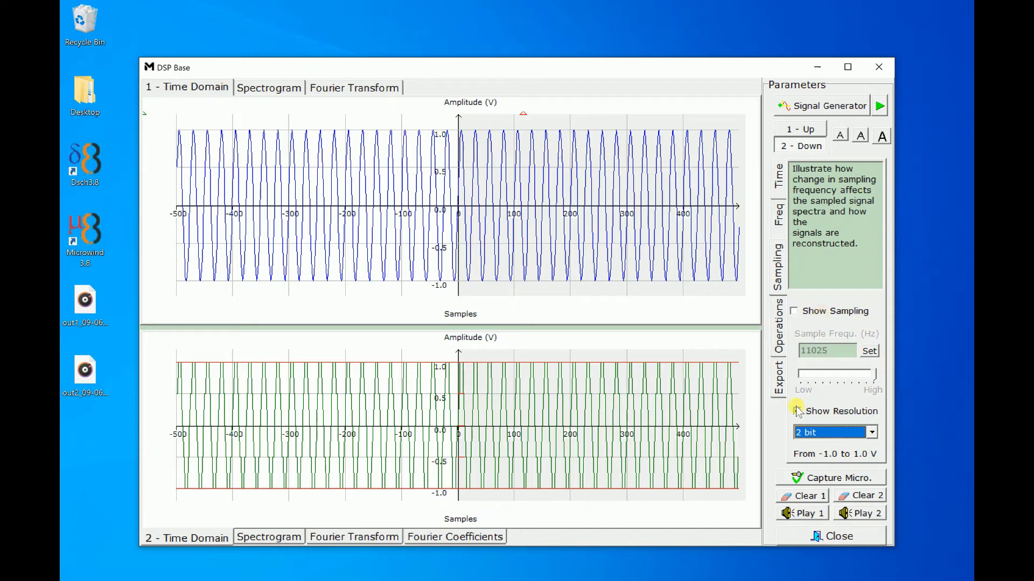
Zoom the time-domain view to the range of -100 to 100 samples and set the resolution to 4 bit.
{"action": "left_click", "coordinate": [778, 176]}
{"action": "left_click", "coordinate": [806, 382]}
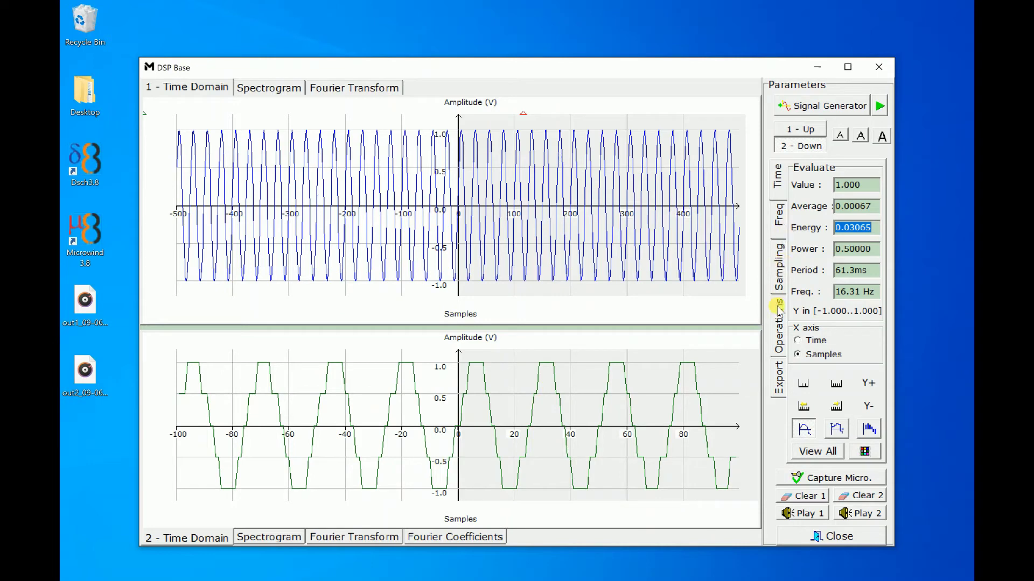
{"action": "left_click", "coordinate": [778, 267]}
{"action": "left_click", "coordinate": [868, 434]}
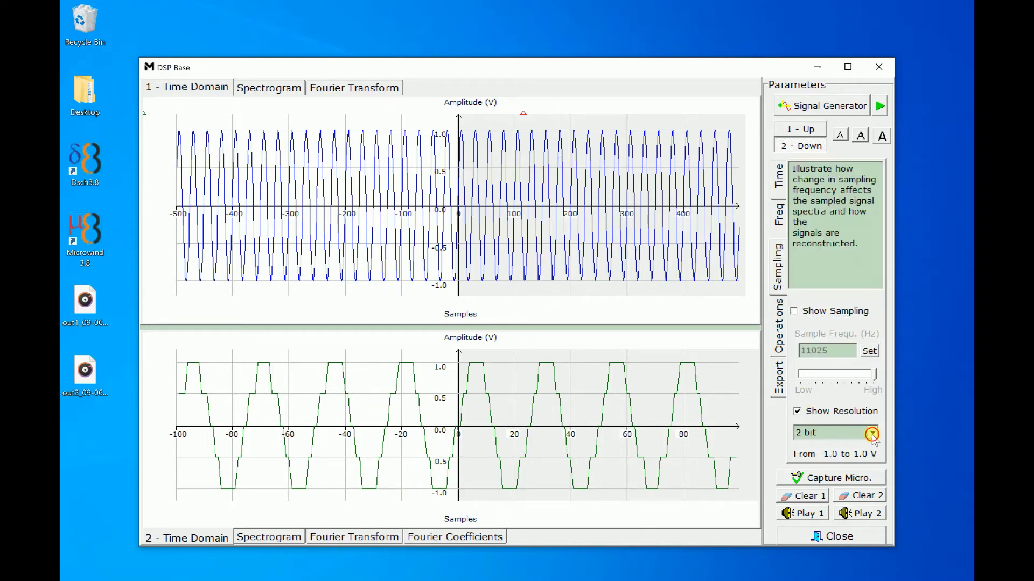
{"action": "left_click", "coordinate": [831, 489]}
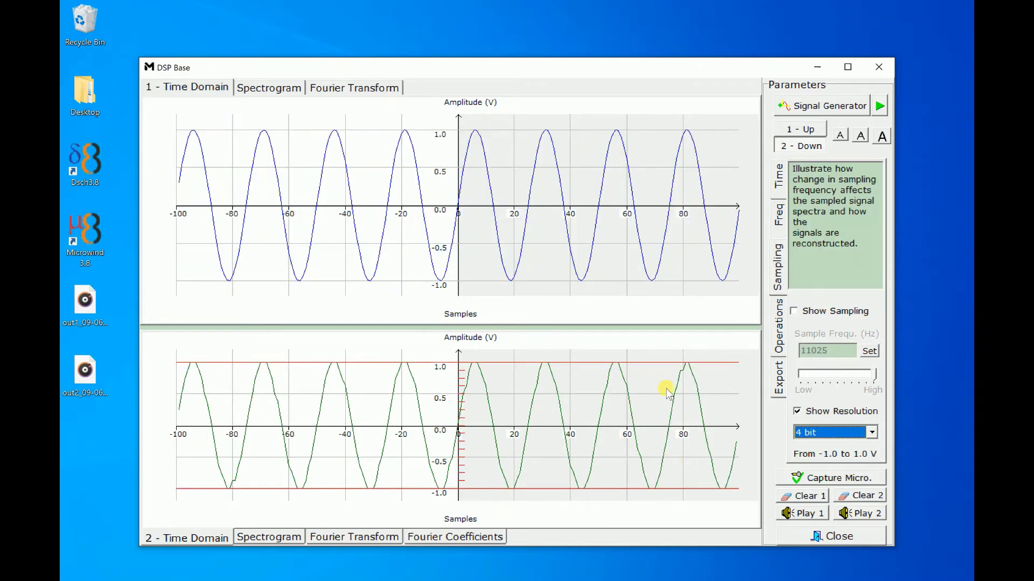
Raise the resolution to 16 bit and reduce it to 2 bit to compare the quantized waveforms.
{"action": "scroll", "coordinate": [811, 431], "scroll_direction": "down", "scroll_amount": 2}
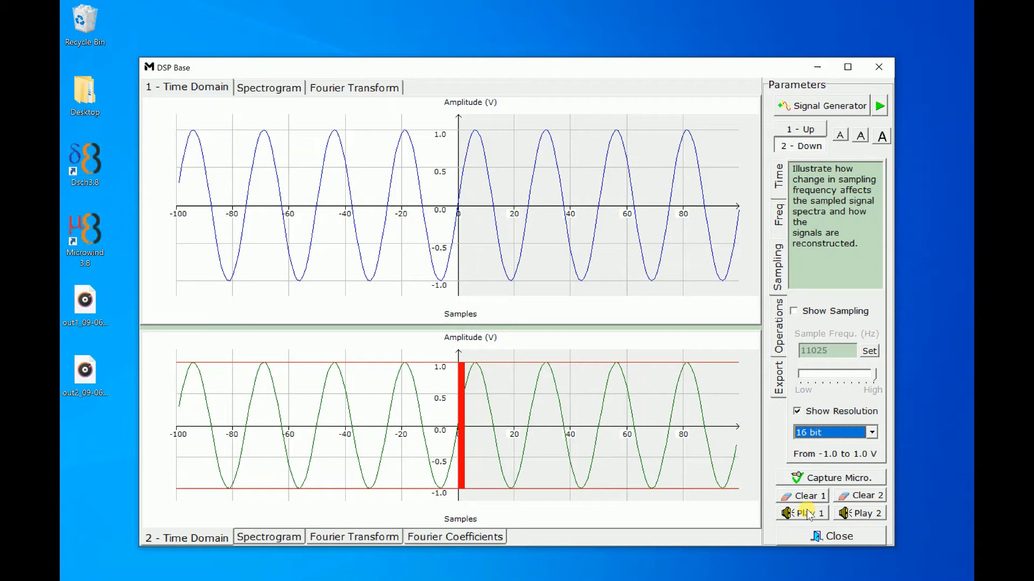
{"action": "left_click", "coordinate": [842, 435]}
{"action": "left_click", "coordinate": [838, 508]}
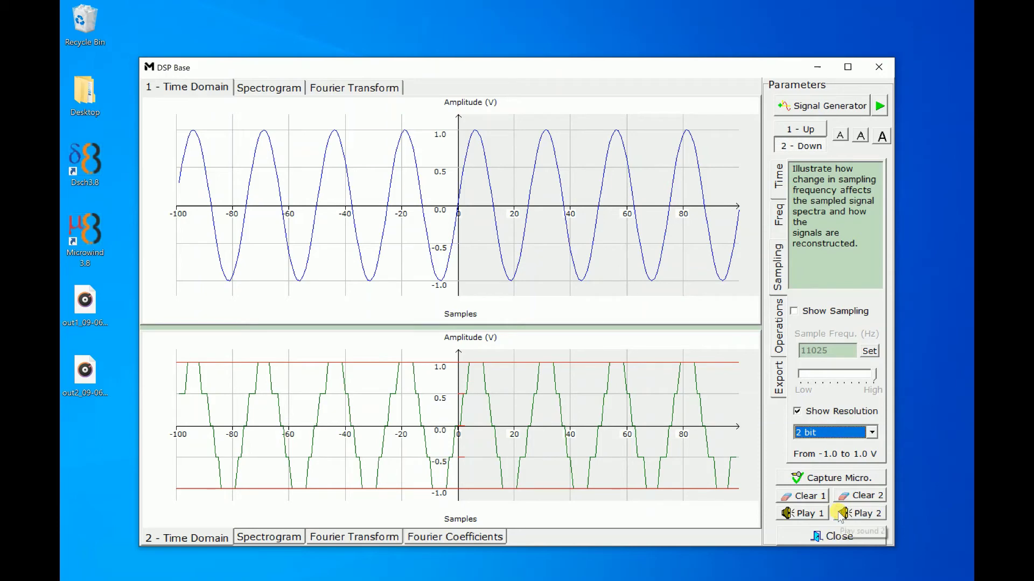
Play the original and the 2 bit quantized signals to compare their sound, and close the ADC/DAC experiment.
{"action": "left_click", "coordinate": [820, 516]}
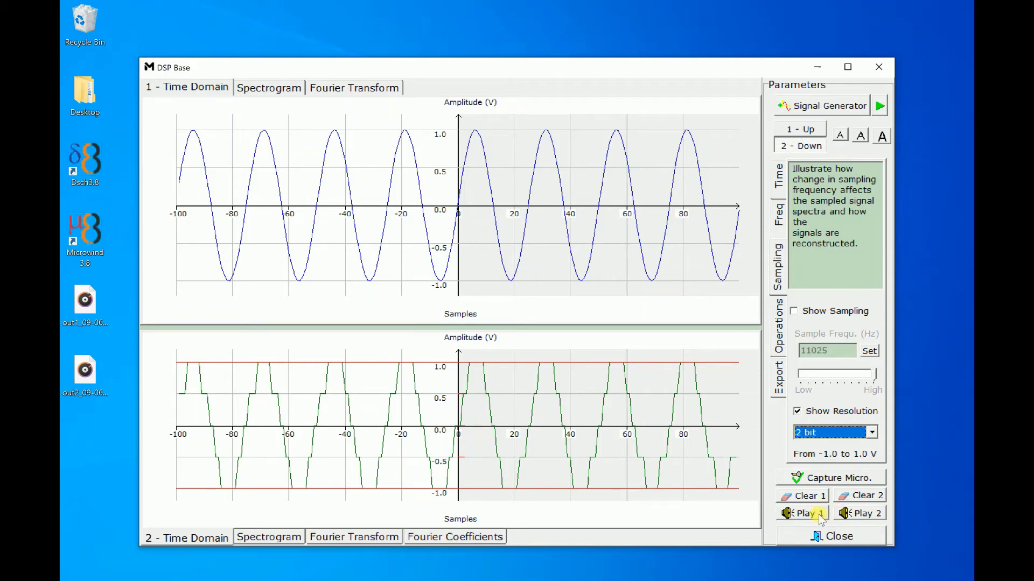
{"action": "left_click", "coordinate": [861, 516]}
{"action": "left_click", "coordinate": [837, 536]}
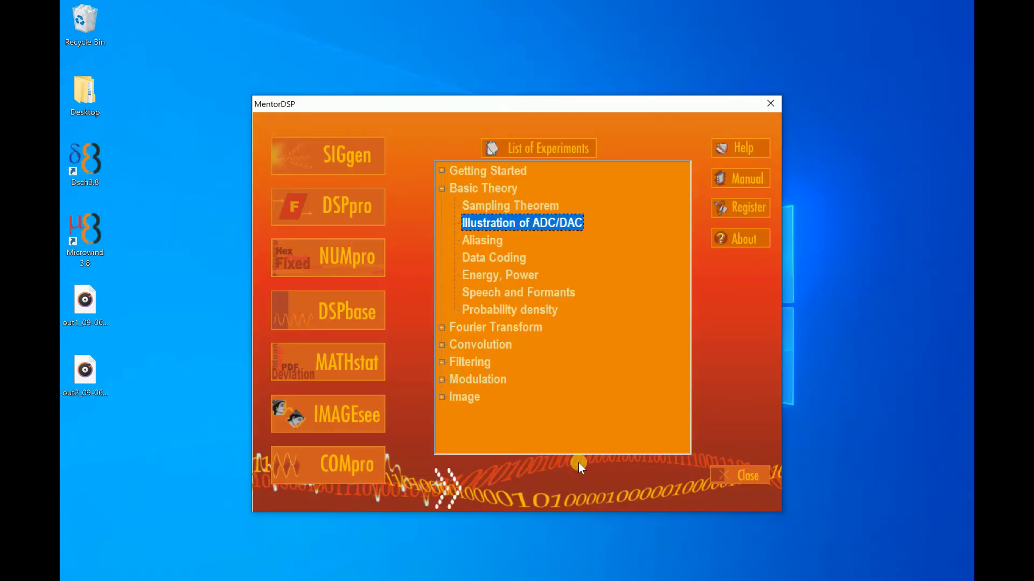
Open the Data Coding experiment and convert the real value 0.123 to fixed point.
{"action": "double_click", "coordinate": [496, 263]}
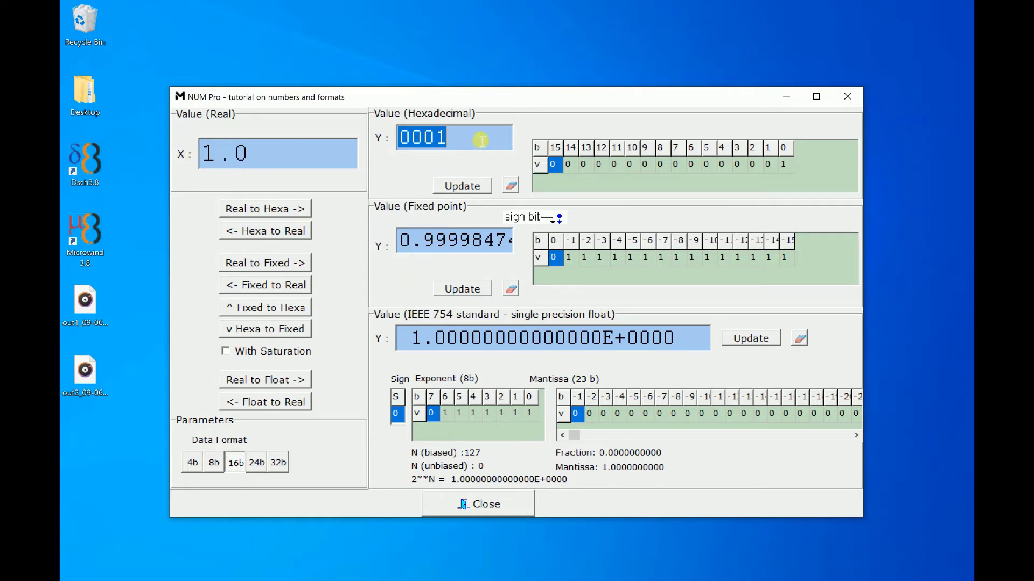
{"action": "left_click_drag", "start_coordinate": [318, 155], "coordinate": [134, 144]}
{"action": "type", "text": "0.1"}
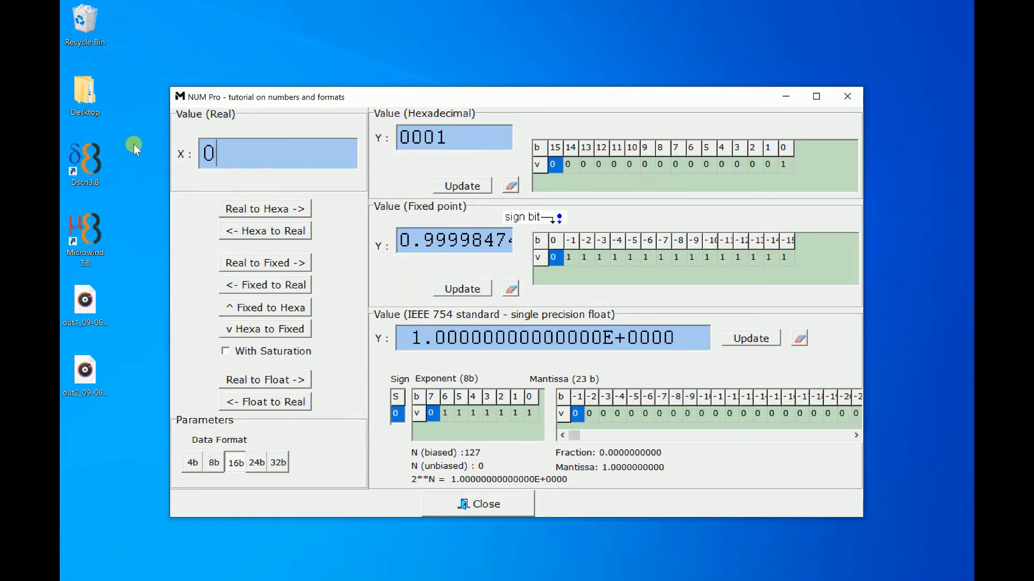
{"action": "type", "text": "23"}
{"action": "left_click", "coordinate": [294, 264]}
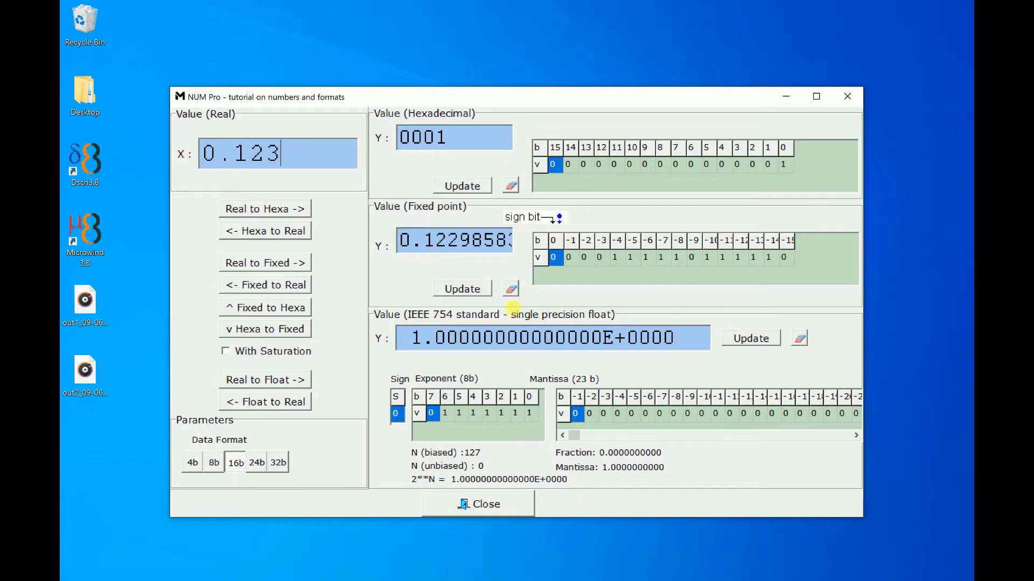
Switch the data format to 4 bits and to 8 bits to compare the fixed-point representations of 0.123.
{"action": "left_click", "coordinate": [194, 463]}
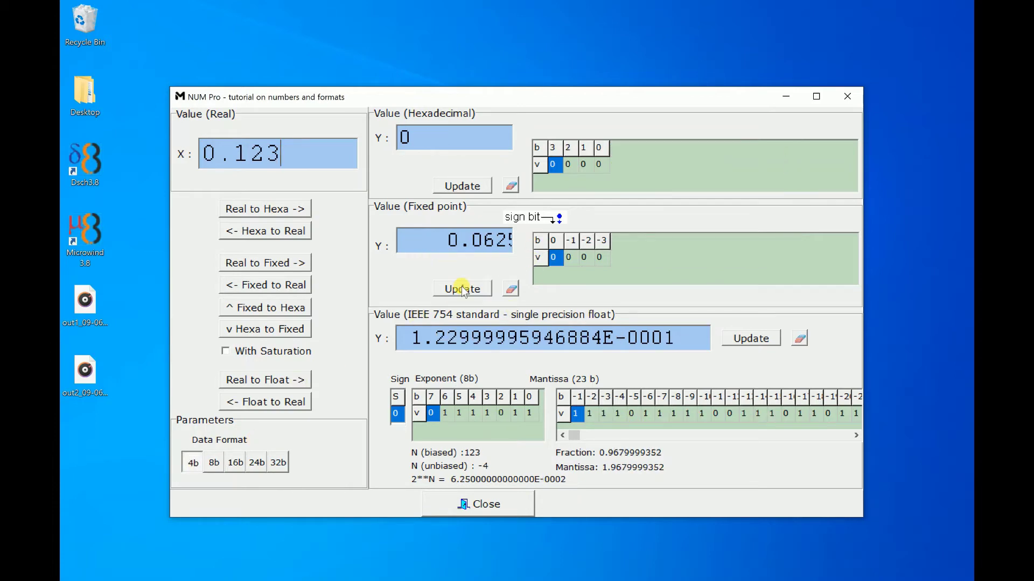
{"action": "left_click", "coordinate": [213, 464]}
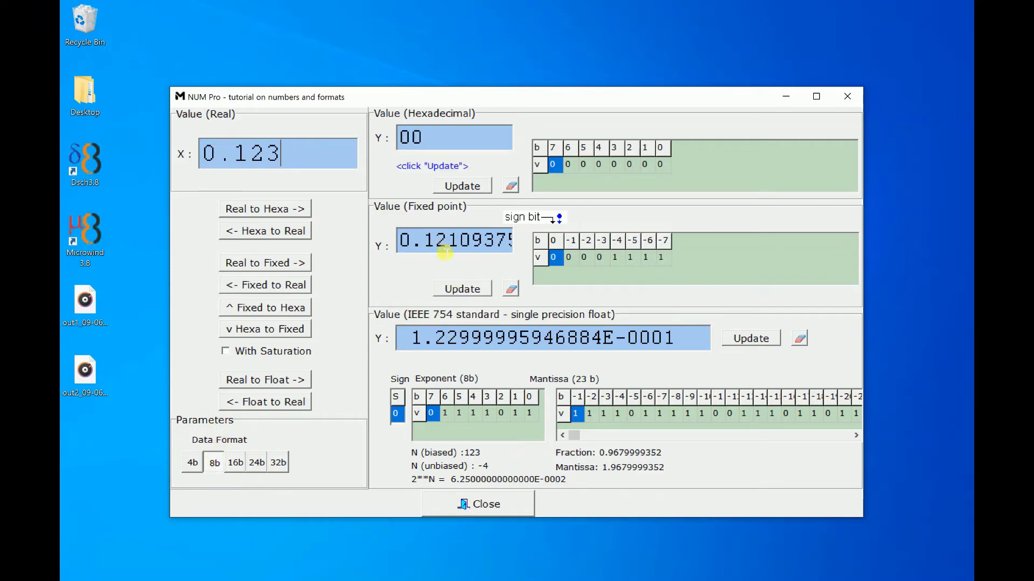
{"action": "left_click_drag", "start_coordinate": [434, 241], "coordinate": [459, 242]}
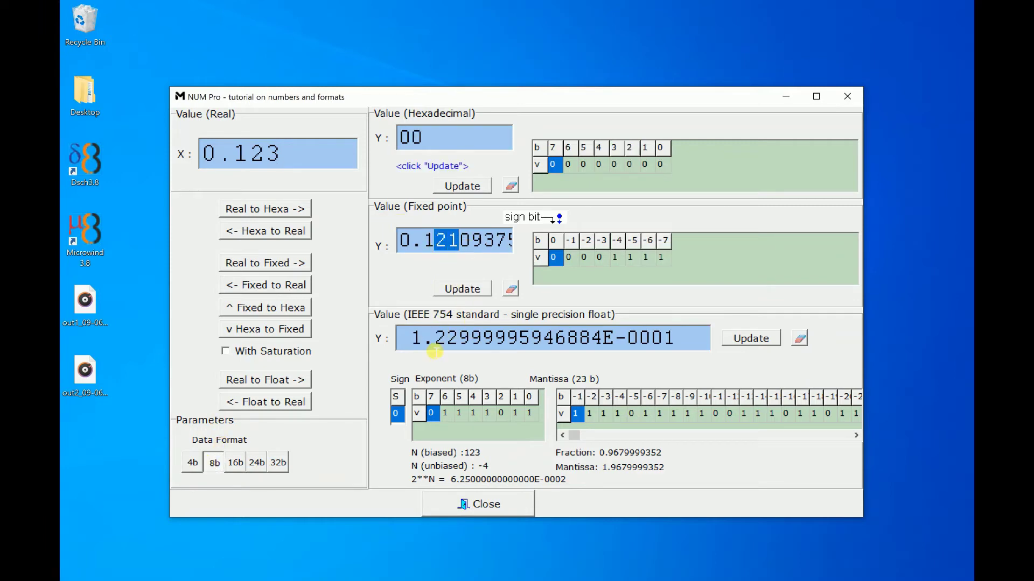
Examine the IEEE 754 single precision value of 0.123 and close the Data Coding experiment.
{"action": "left_click_drag", "start_coordinate": [411, 339], "coordinate": [591, 341]}
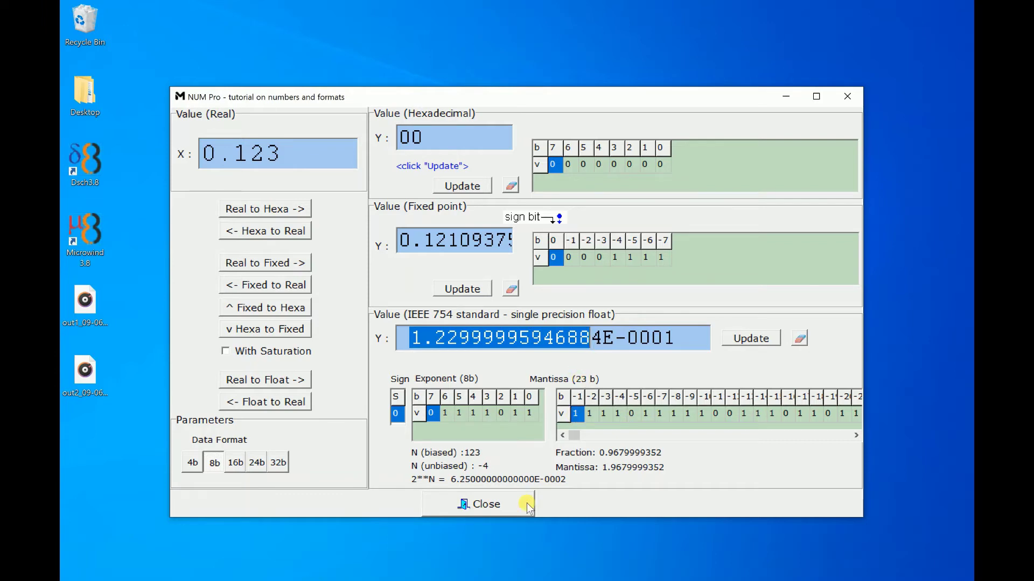
{"action": "left_click", "coordinate": [506, 508]}
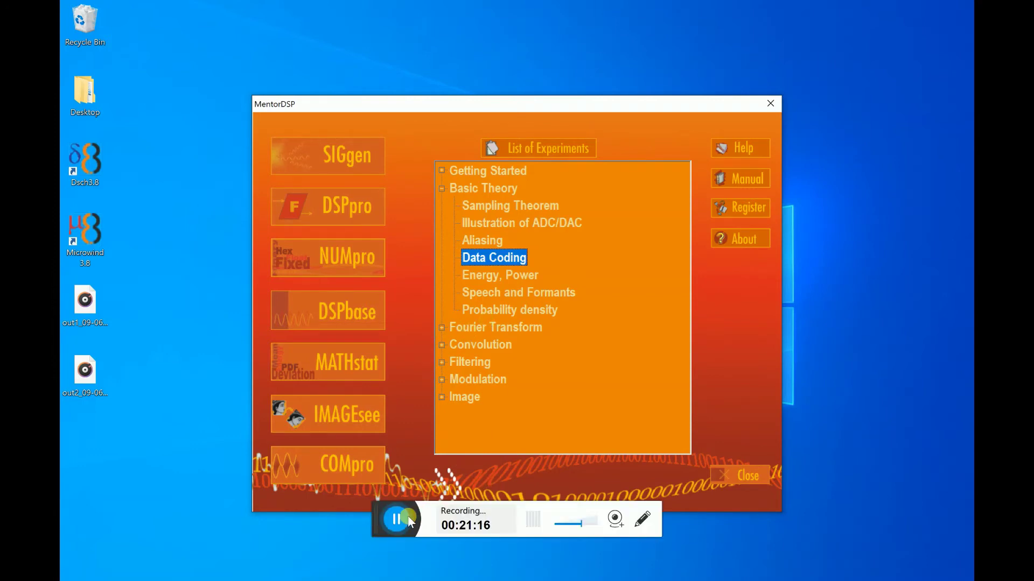
{"action": "left_click", "coordinate": [365, 526]}
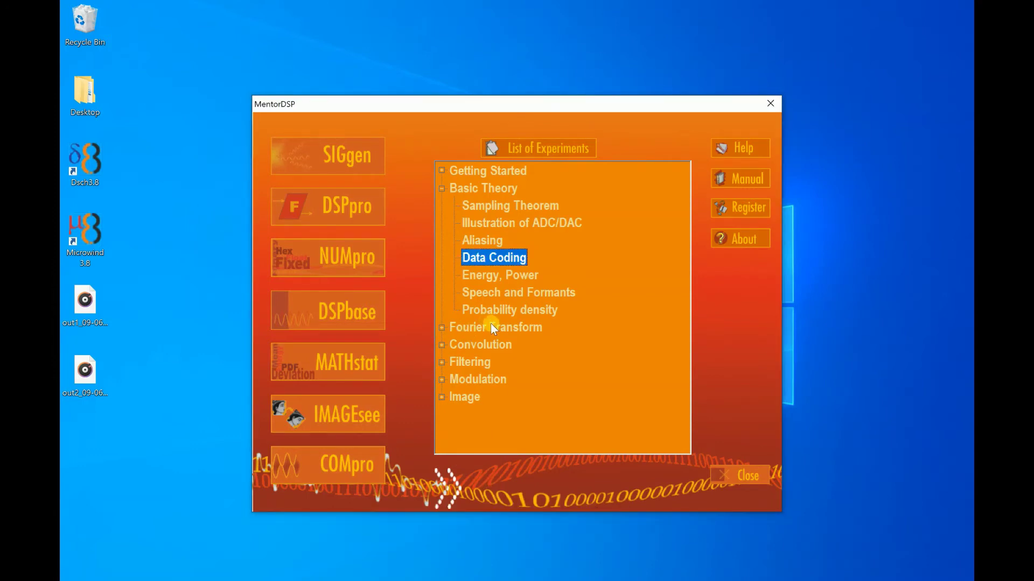
Collapse the Basic Theory group and open the Introduction to Fourier Transform experiment.
{"action": "left_click", "coordinate": [442, 189]}
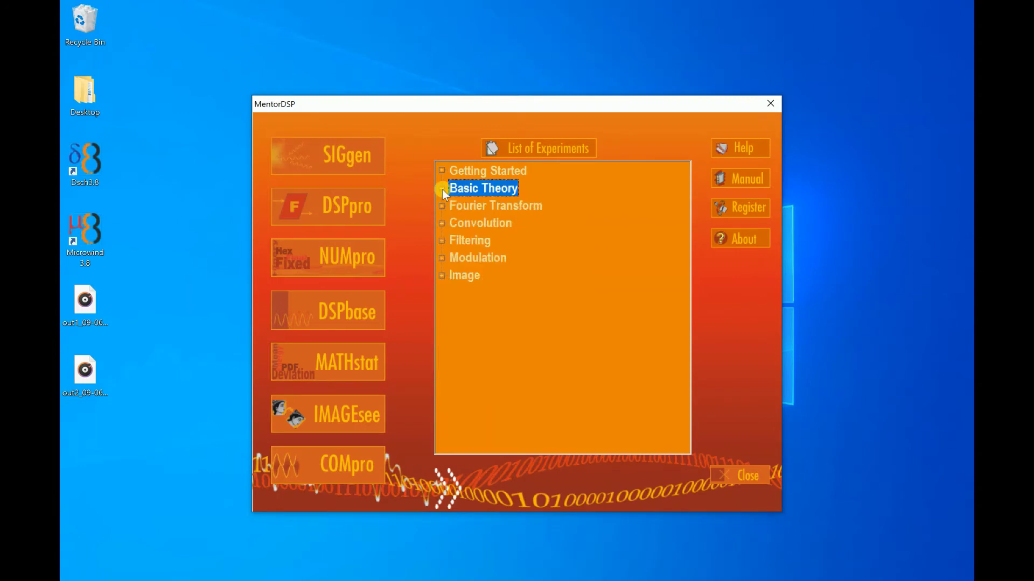
{"action": "left_click", "coordinate": [492, 207]}
{"action": "double_click", "coordinate": [492, 207]}
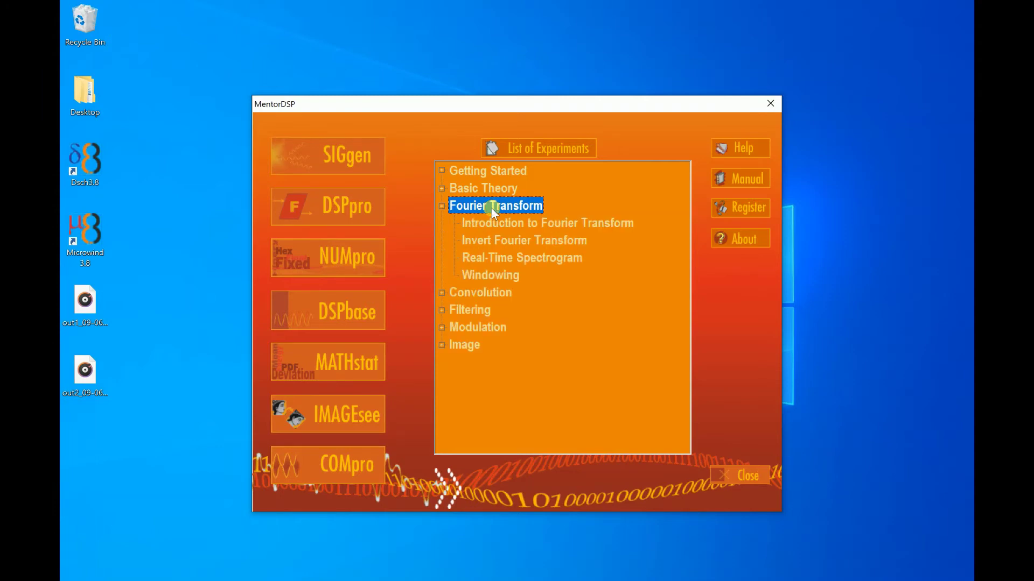
{"action": "double_click", "coordinate": [496, 223]}
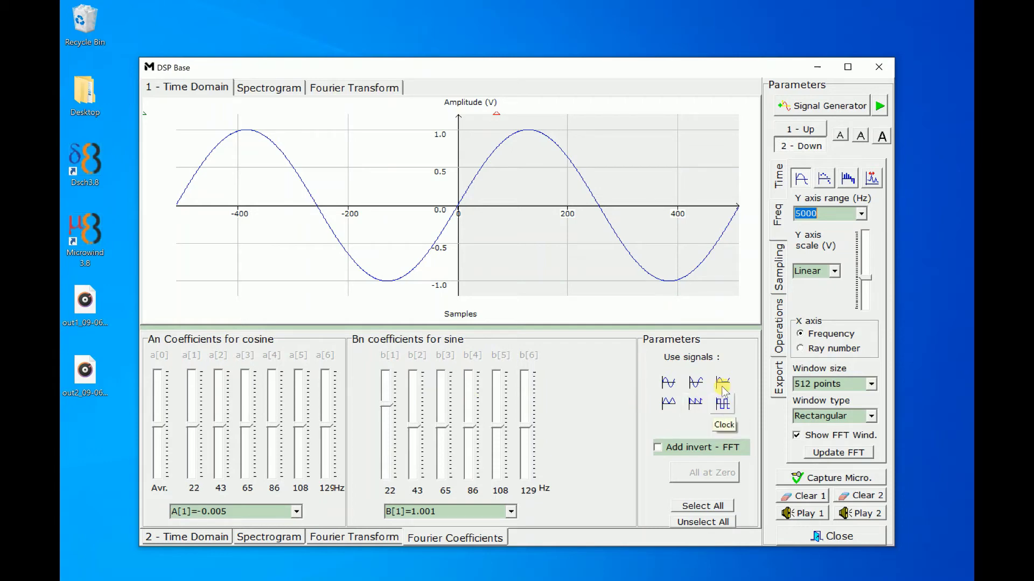
Add the inverse FFT to the sine signal, and lower sine coefficient b[1] to zero while raising b[2].
{"action": "left_click", "coordinate": [670, 386]}
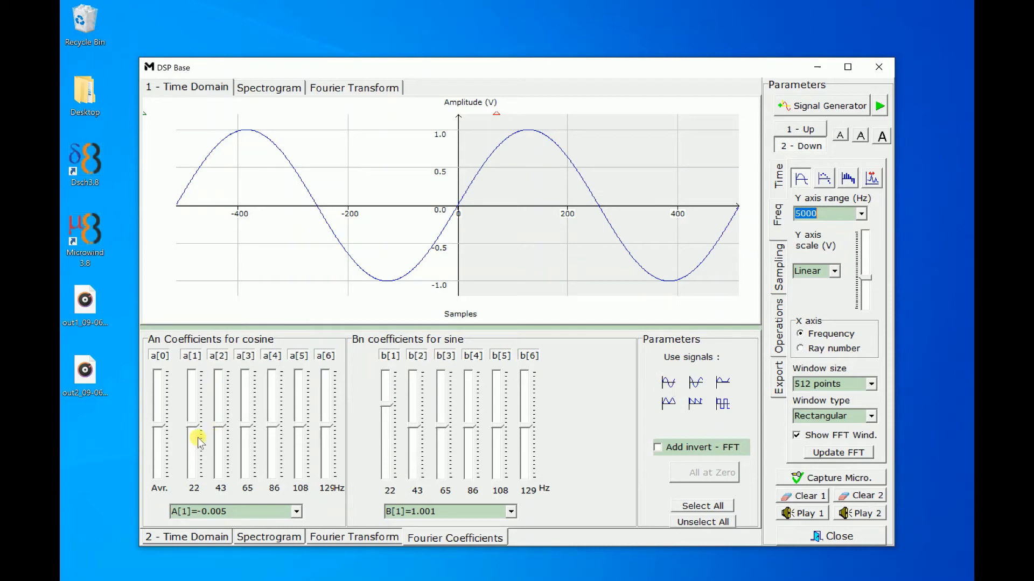
{"action": "left_click", "coordinate": [690, 447]}
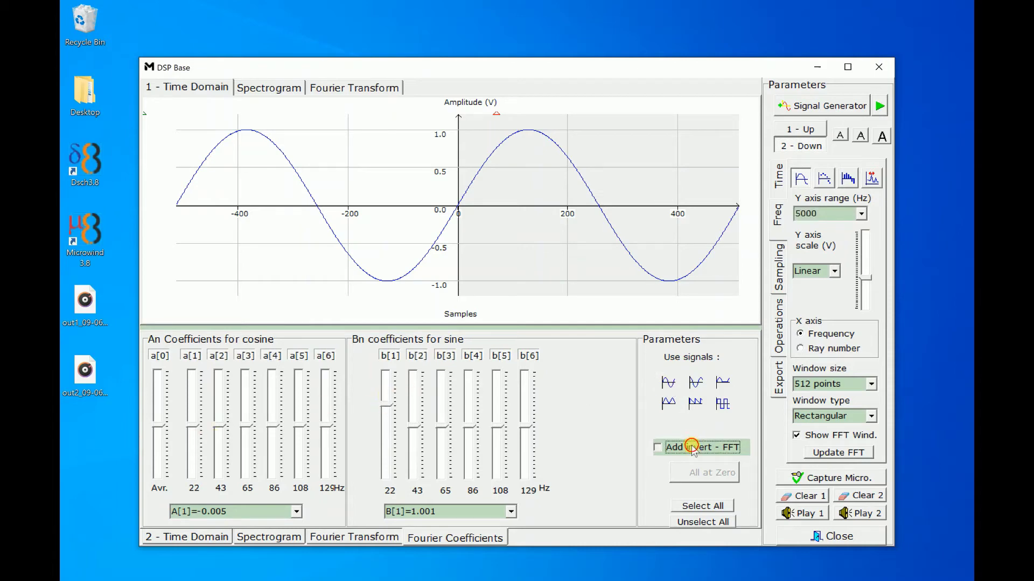
{"action": "left_click", "coordinate": [388, 403]}
{"action": "mouse_move", "coordinate": [388, 403]}
{"action": "left_mouse_down"}
{"action": "mouse_move", "coordinate": [390, 429]}
{"action": "mouse_move", "coordinate": [416, 415]}
{"action": "left_mouse_up"}
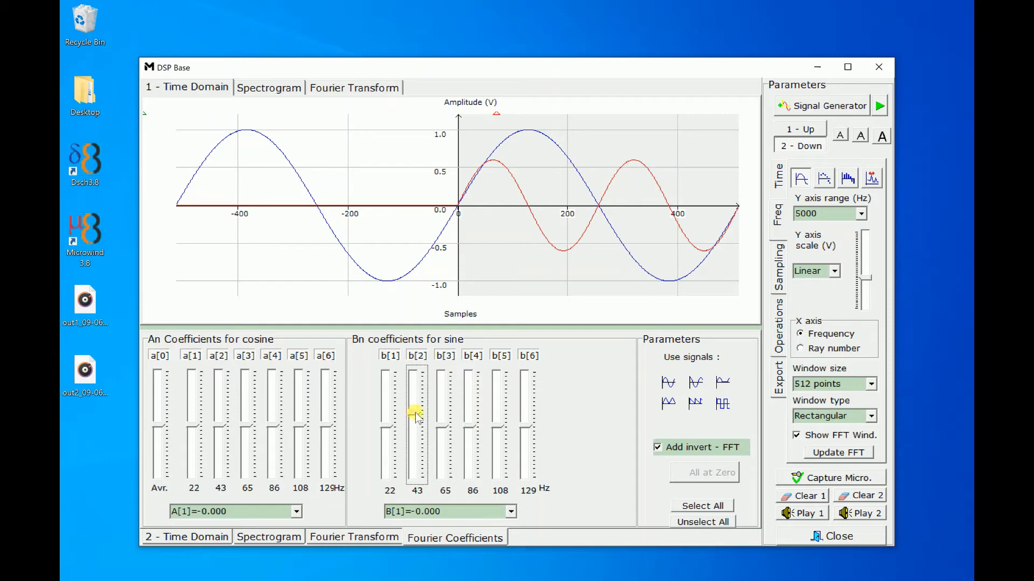
Reshape the inverse FFT waveform with coefficients b[2], b[3], b[4], a[4] and a[5], and deselect all coefficients.
{"action": "left_click_drag", "start_coordinate": [416, 414], "coordinate": [466, 418]}
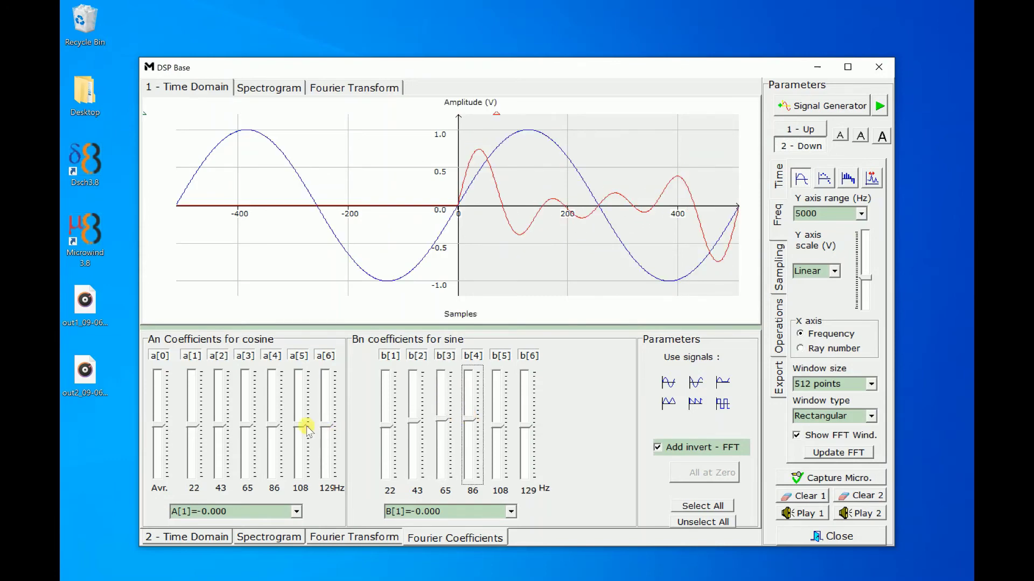
{"action": "mouse_move", "coordinate": [218, 426]}
{"action": "left_mouse_down"}
{"action": "mouse_move", "coordinate": [217, 416]}
{"action": "mouse_move", "coordinate": [300, 403]}
{"action": "left_mouse_up"}
{"action": "left_click", "coordinate": [273, 423]}
{"action": "left_click", "coordinate": [303, 415]}
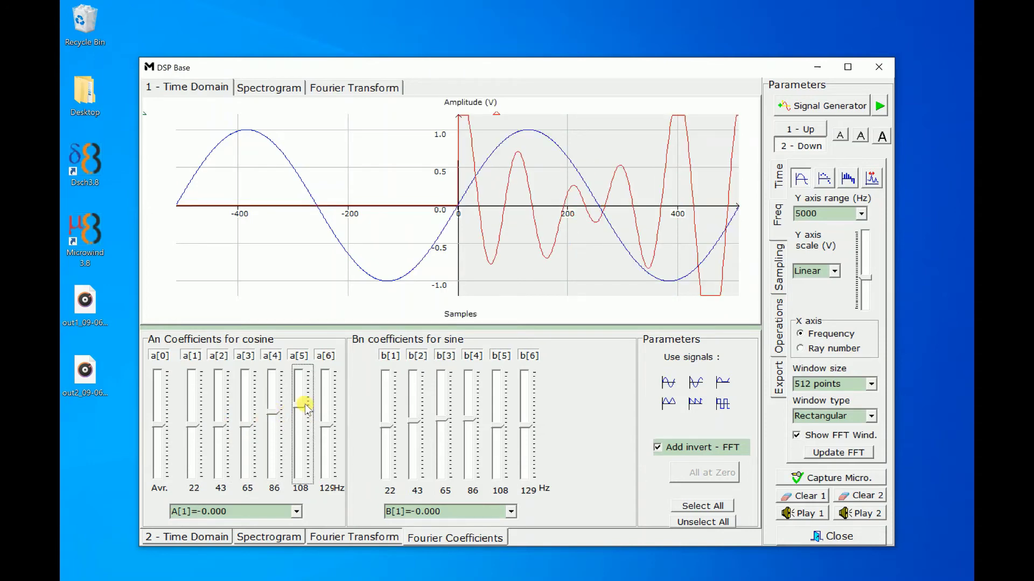
{"action": "left_click", "coordinate": [723, 523]}
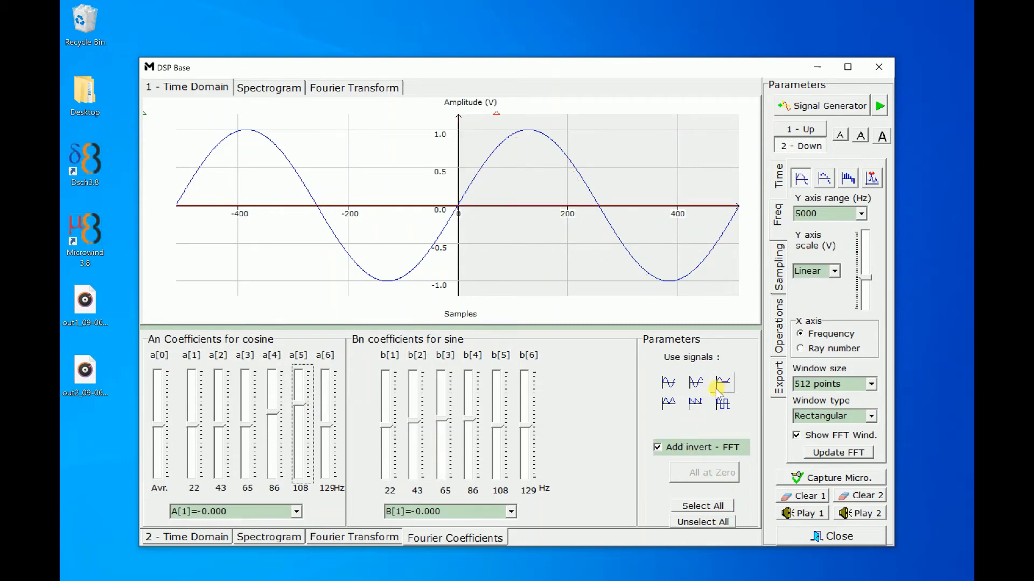
Switch to the triangle signal and examine its list of An cosine coefficients.
{"action": "left_click", "coordinate": [669, 404]}
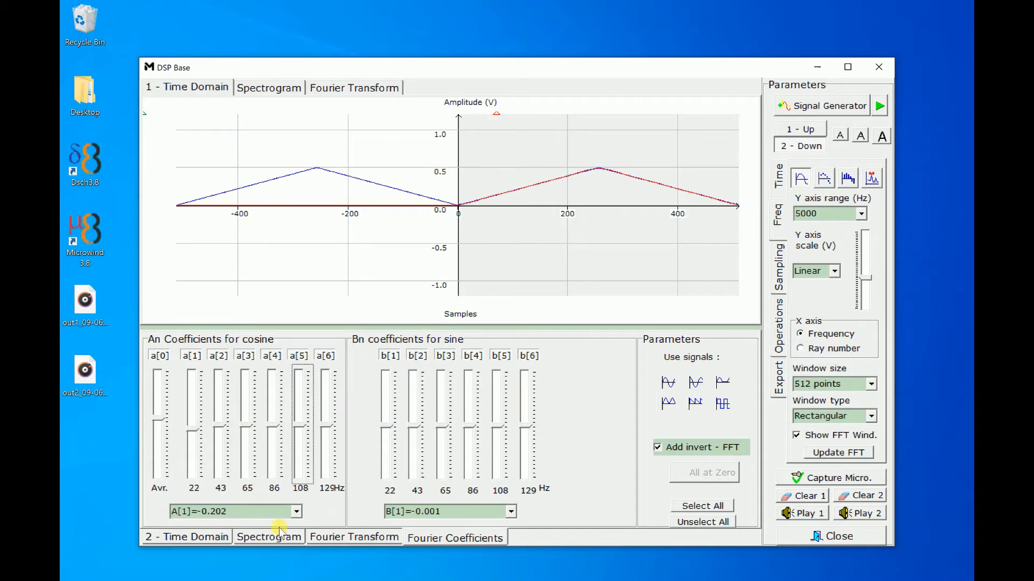
{"action": "left_click", "coordinate": [297, 512]}
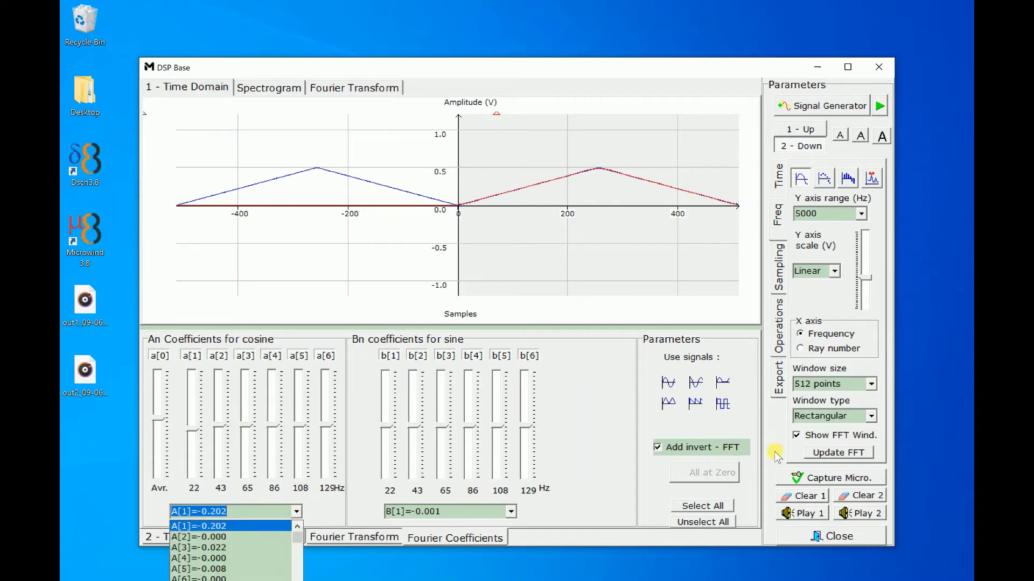
{"action": "left_click", "coordinate": [735, 428]}
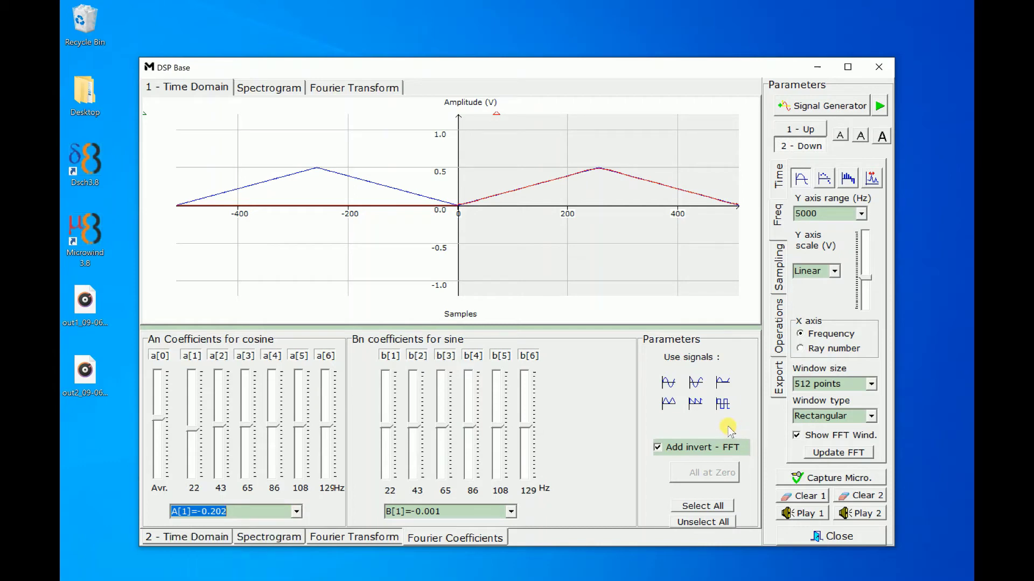
Switch to the saw tooth signal and examine its lists of An cosine and Bn sine coefficients.
{"action": "left_click", "coordinate": [695, 403]}
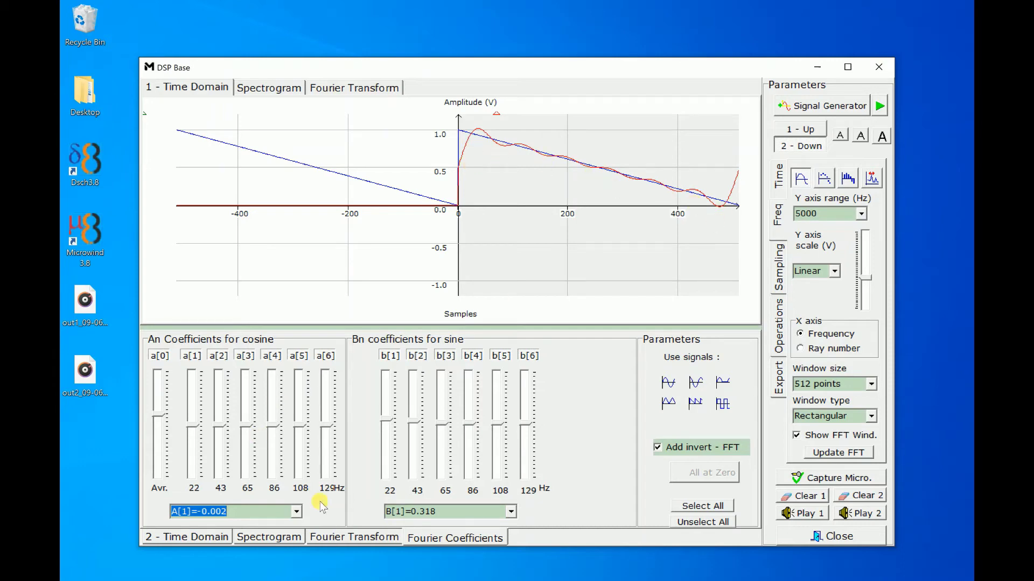
{"action": "left_click", "coordinate": [297, 512]}
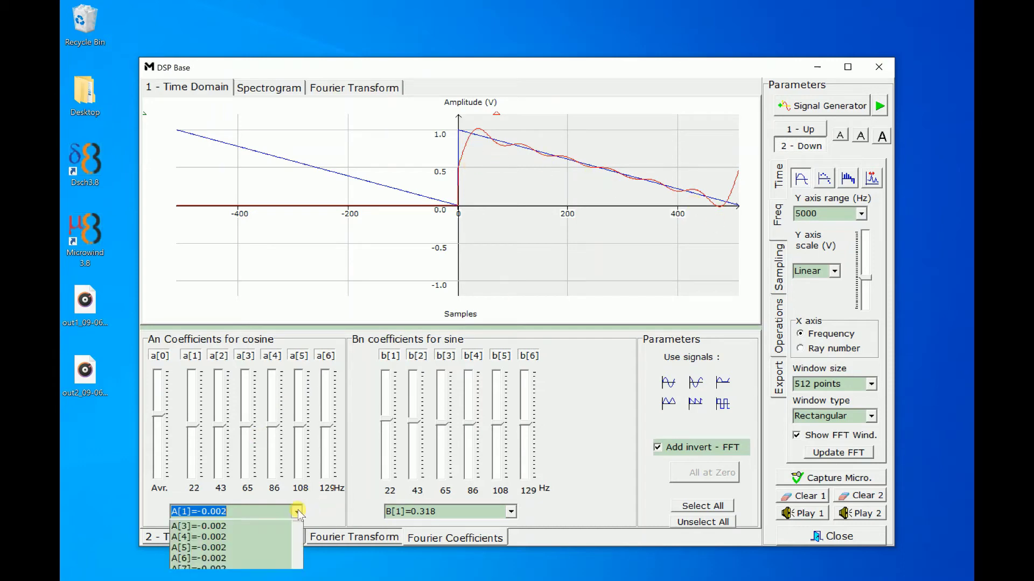
{"action": "left_click", "coordinate": [584, 483]}
{"action": "left_click", "coordinate": [511, 511]}
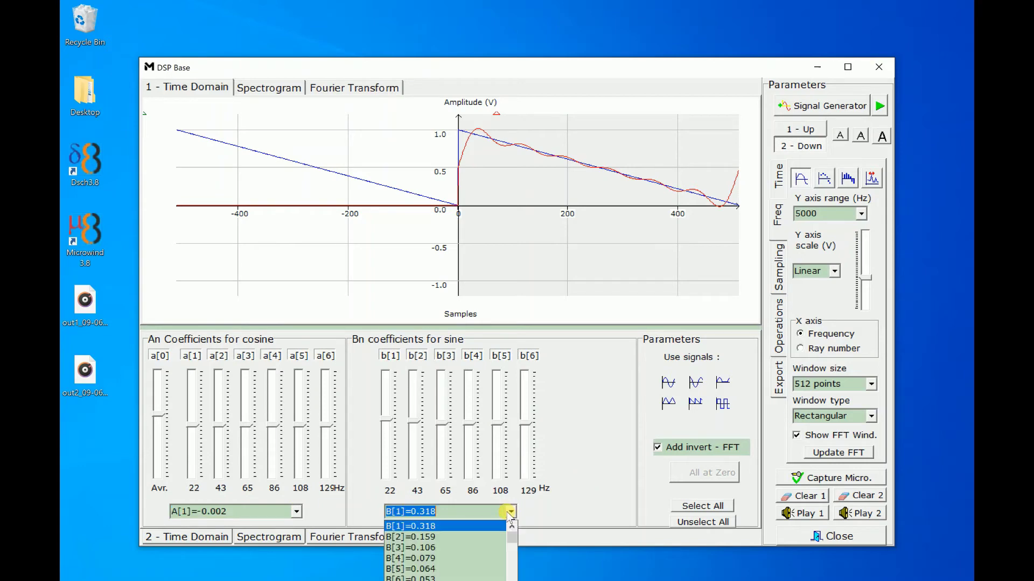
{"action": "left_click", "coordinate": [596, 499]}
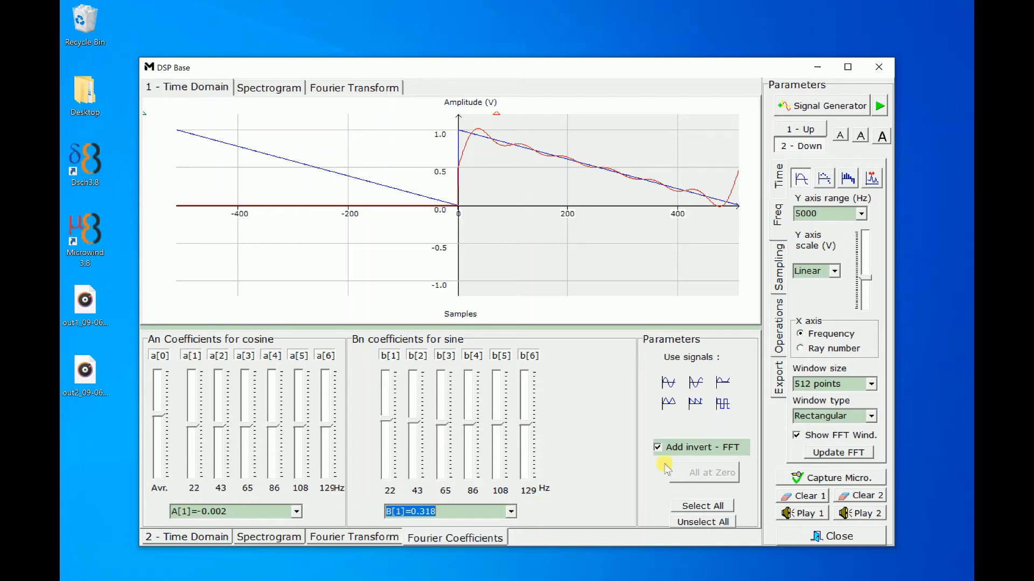
Switch to the clock signal to compare it with its inverse FFT, and close the Fourier experiment.
{"action": "left_click", "coordinate": [723, 403]}
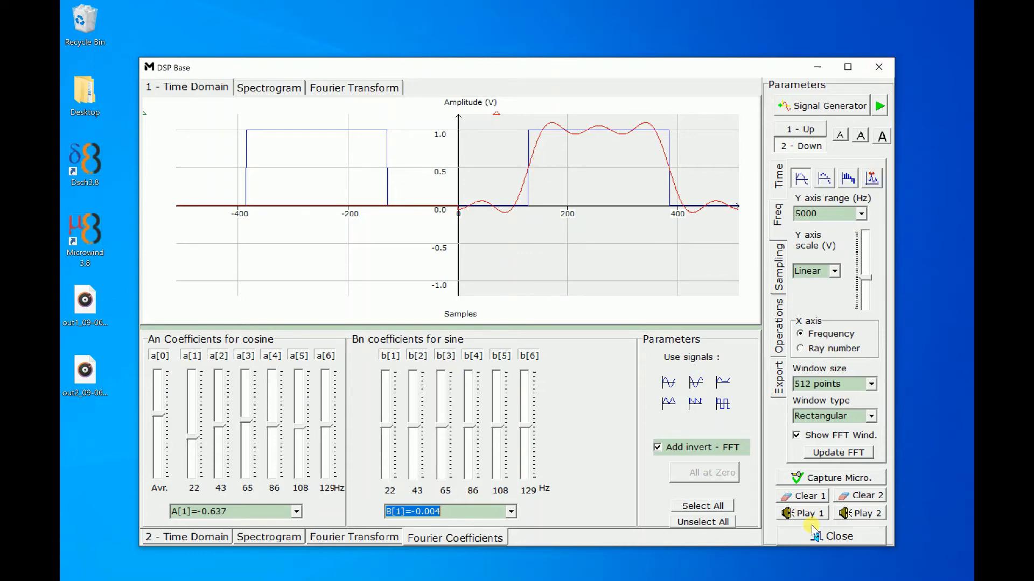
{"action": "left_click", "coordinate": [825, 538]}
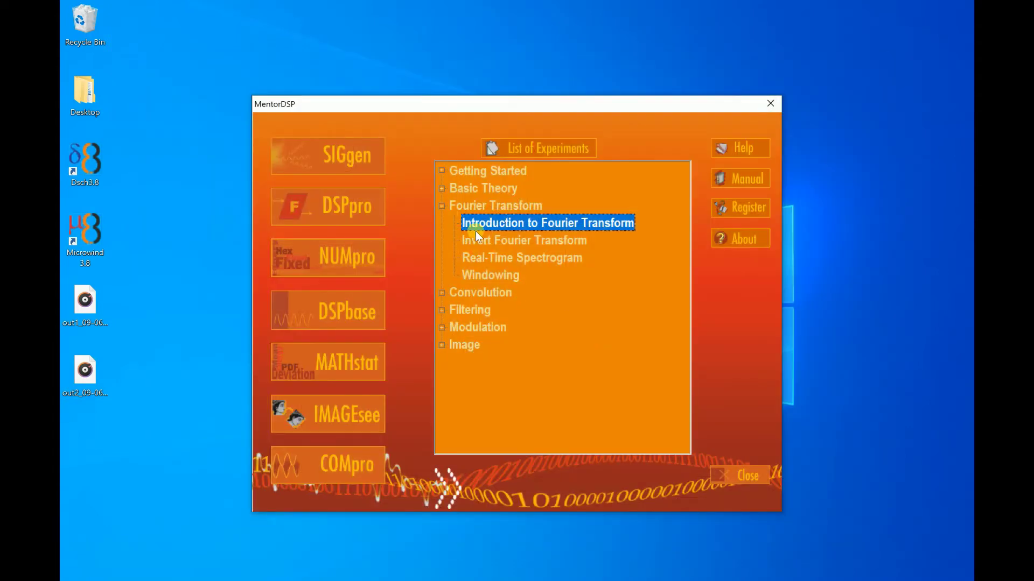
Open the first experiment of the Convolution group and enlarge the Y scale of the convolution plot.
{"action": "double_click", "coordinate": [489, 292]}
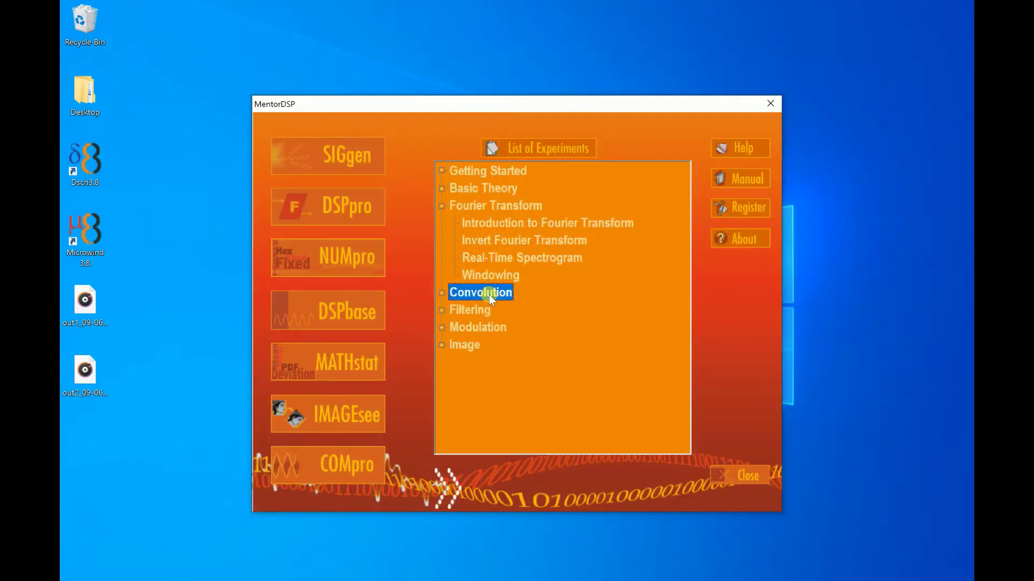
{"action": "double_click", "coordinate": [533, 313]}
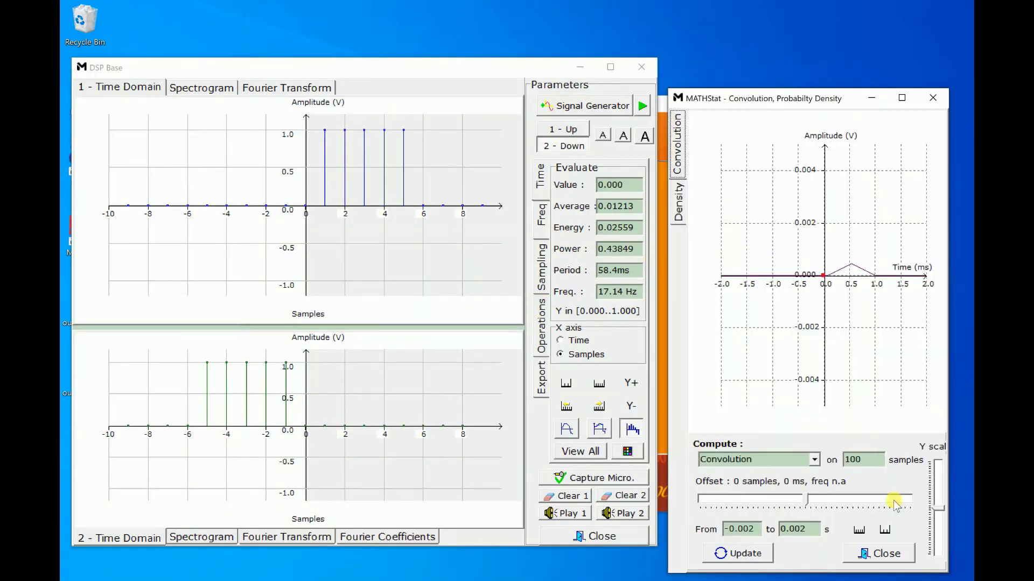
{"action": "left_click", "coordinate": [936, 504]}
{"action": "left_click_drag", "start_coordinate": [936, 503], "coordinate": [936, 495]}
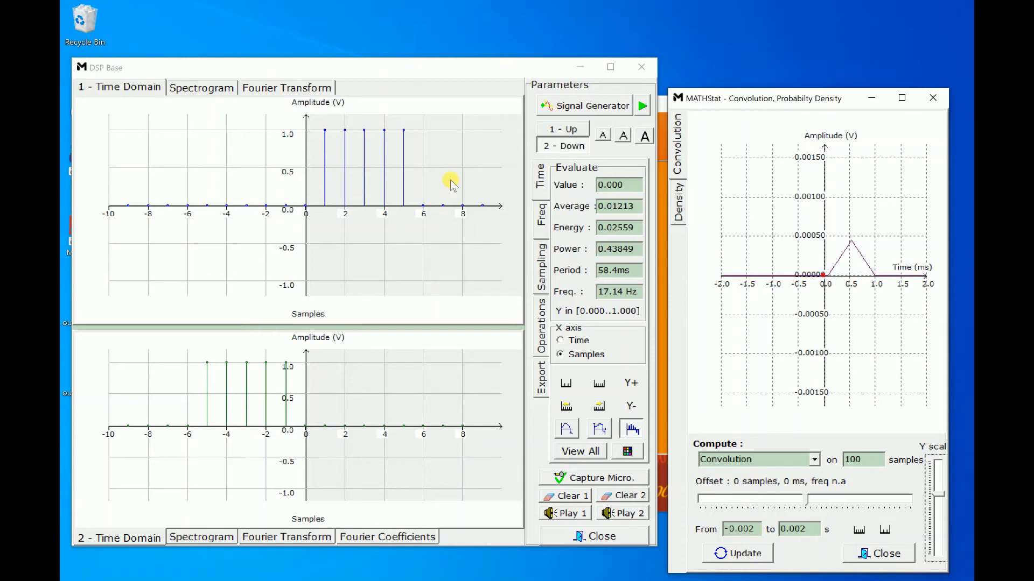
Check the impulse settings in the signal generator, and shift the convolution offset to 6 samples and back to -4 samples.
{"action": "left_click", "coordinate": [560, 108]}
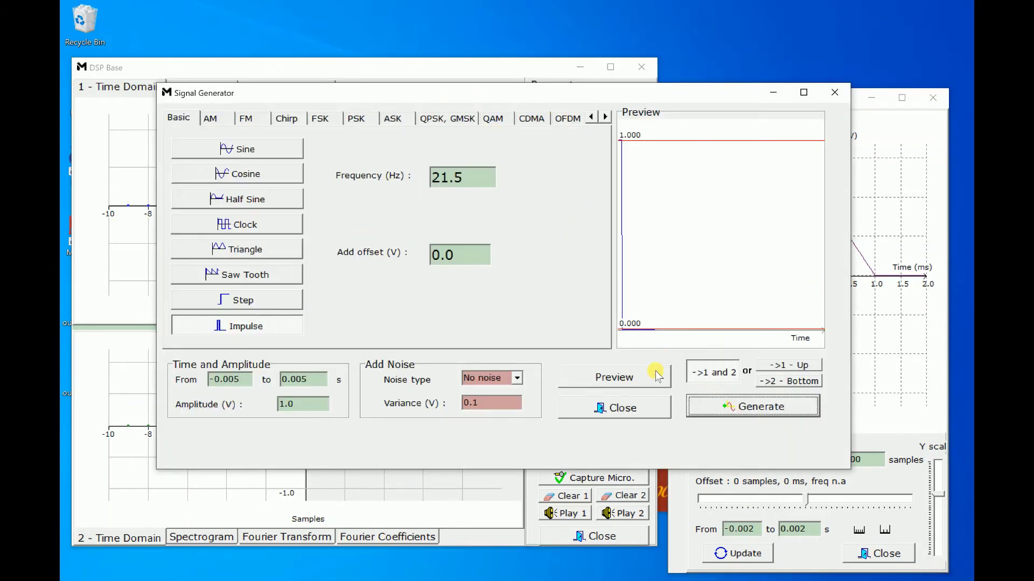
{"action": "left_click", "coordinate": [641, 409]}
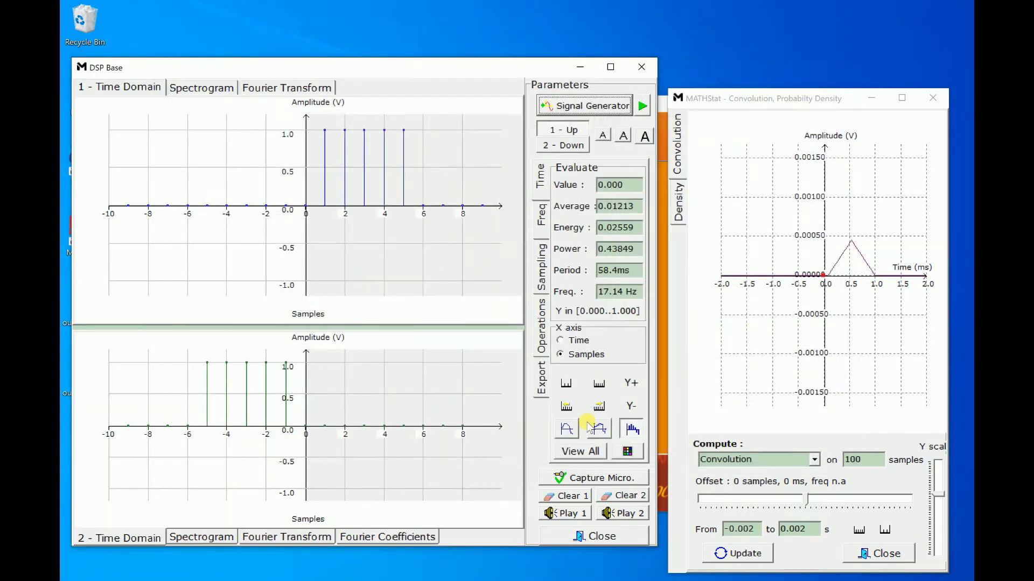
{"action": "left_click", "coordinate": [270, 411]}
{"action": "left_click_drag", "start_coordinate": [806, 501], "coordinate": [814, 504]}
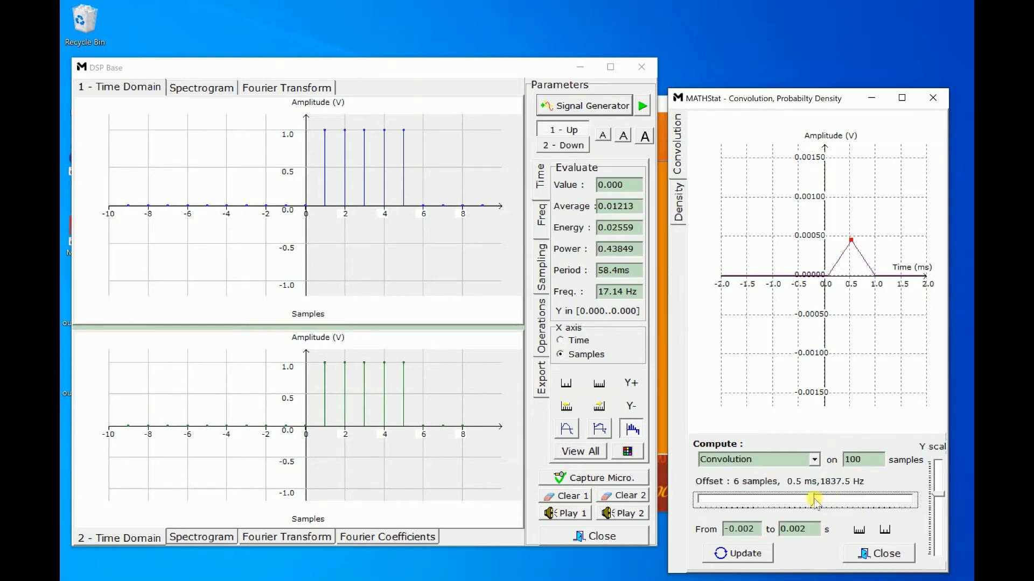
{"action": "mouse_move", "coordinate": [813, 499]}
{"action": "left_mouse_down"}
{"action": "mouse_move", "coordinate": [822, 501]}
{"action": "mouse_move", "coordinate": [804, 504]}
{"action": "left_mouse_up"}
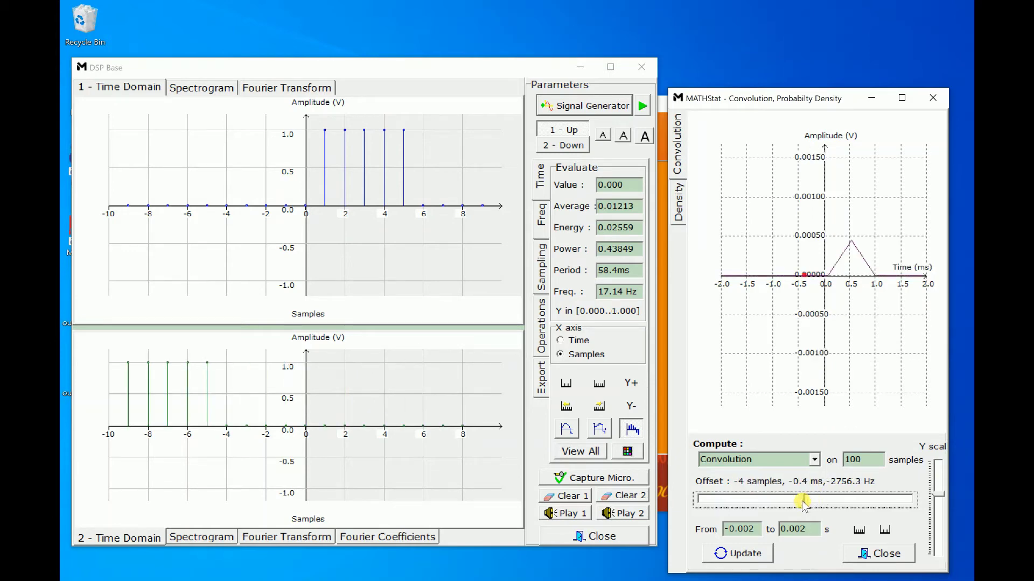
Generate a step signal with 1.0 V amplitude on both channels.
{"action": "left_click", "coordinate": [621, 108]}
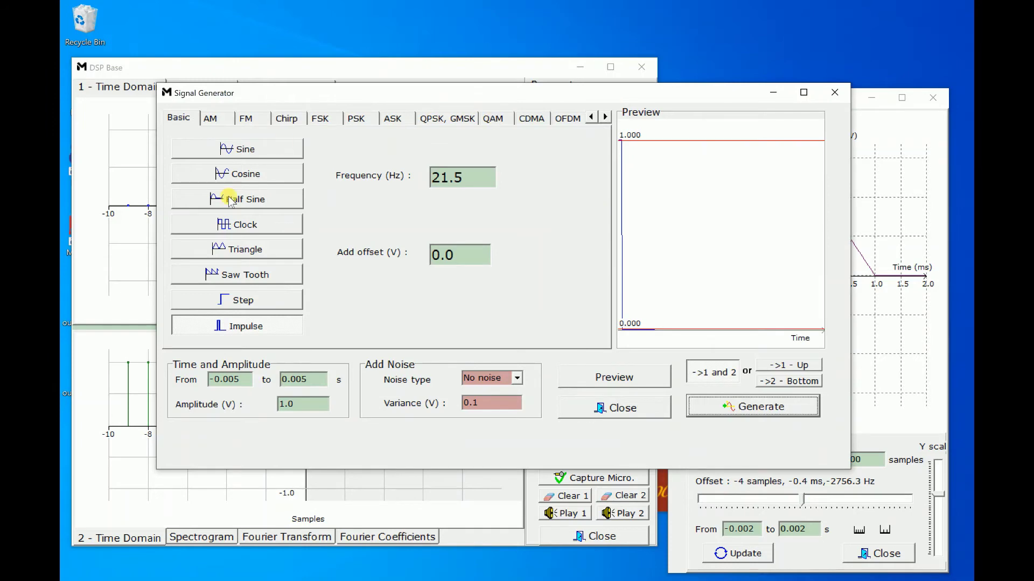
{"action": "left_click", "coordinate": [278, 302]}
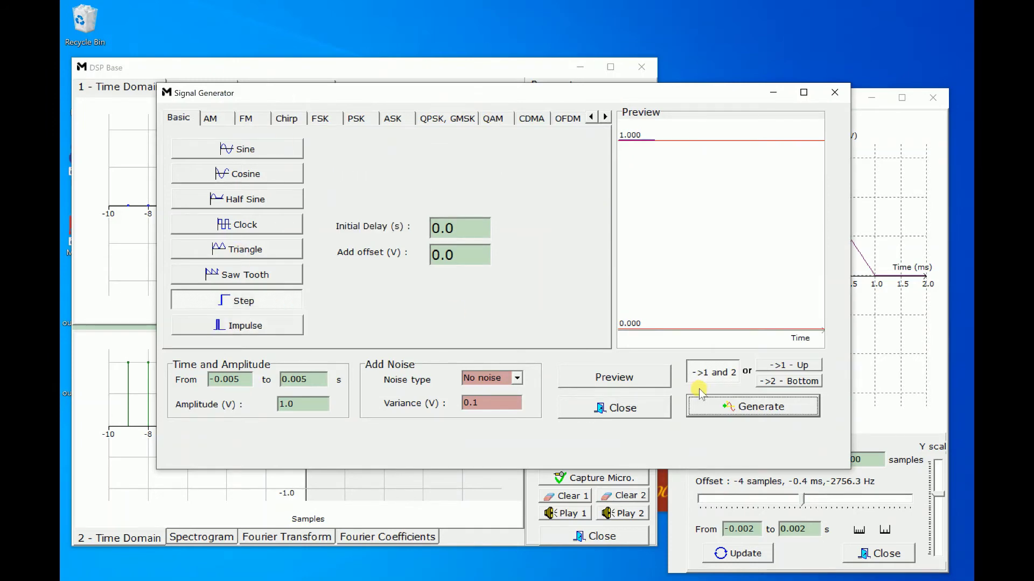
{"action": "left_click", "coordinate": [716, 407]}
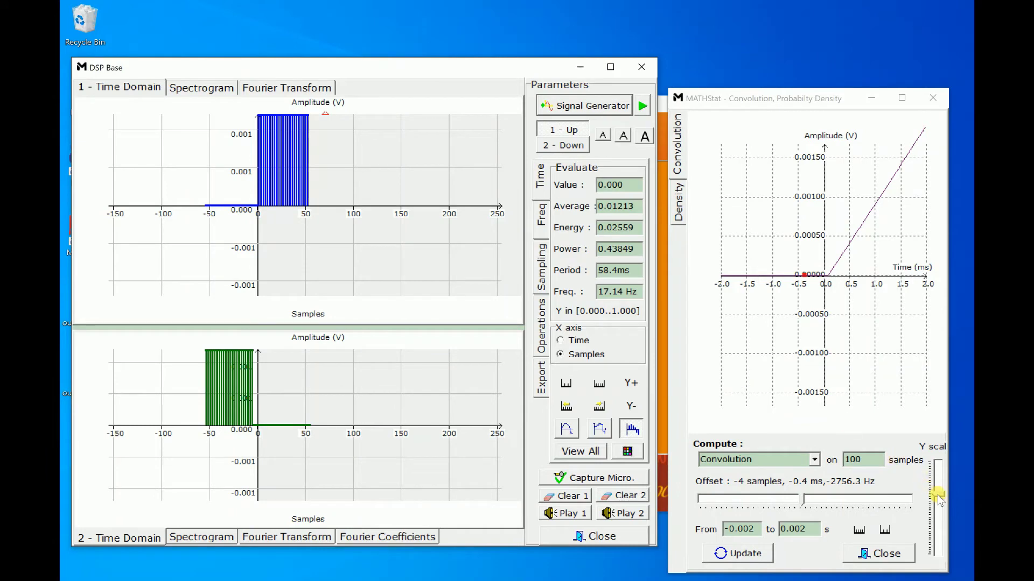
Reduce the convolution plot's Y scale, widen its time range to -0.018 to 0.018 s, and shift the offset to 58 samples.
{"action": "left_click_drag", "start_coordinate": [938, 495], "coordinate": [938, 505]}
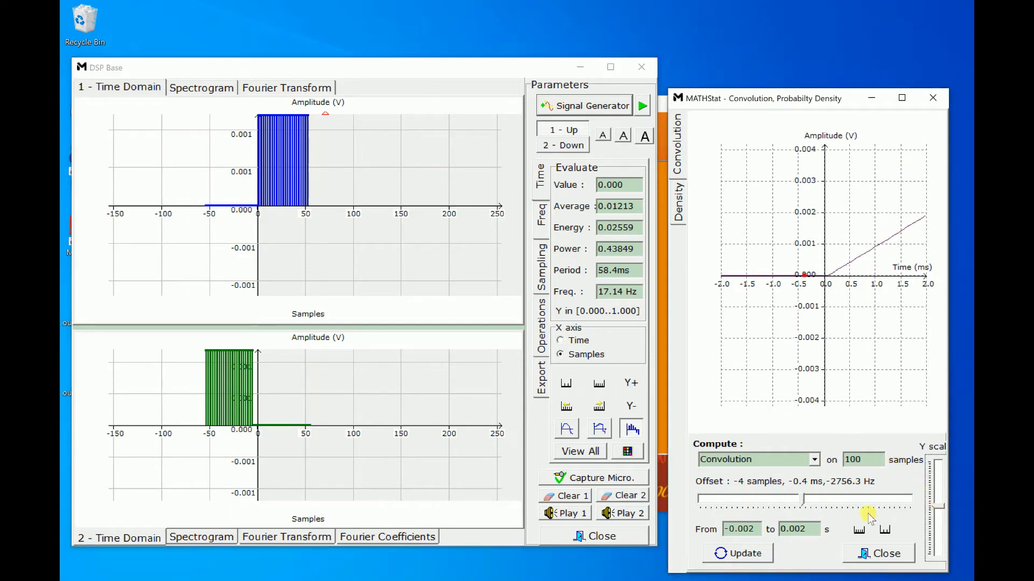
{"action": "left_click", "coordinate": [884, 532]}
{"action": "left_click", "coordinate": [885, 532]}
{"action": "left_click", "coordinate": [885, 532]}
{"action": "left_click", "coordinate": [884, 532]}
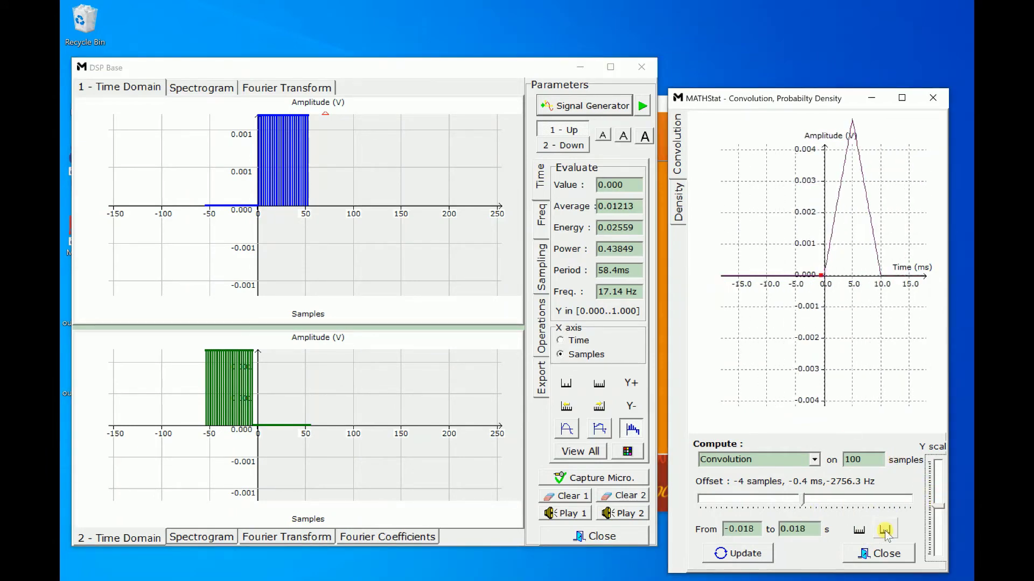
{"action": "left_click_drag", "start_coordinate": [938, 505], "coordinate": [938, 522]}
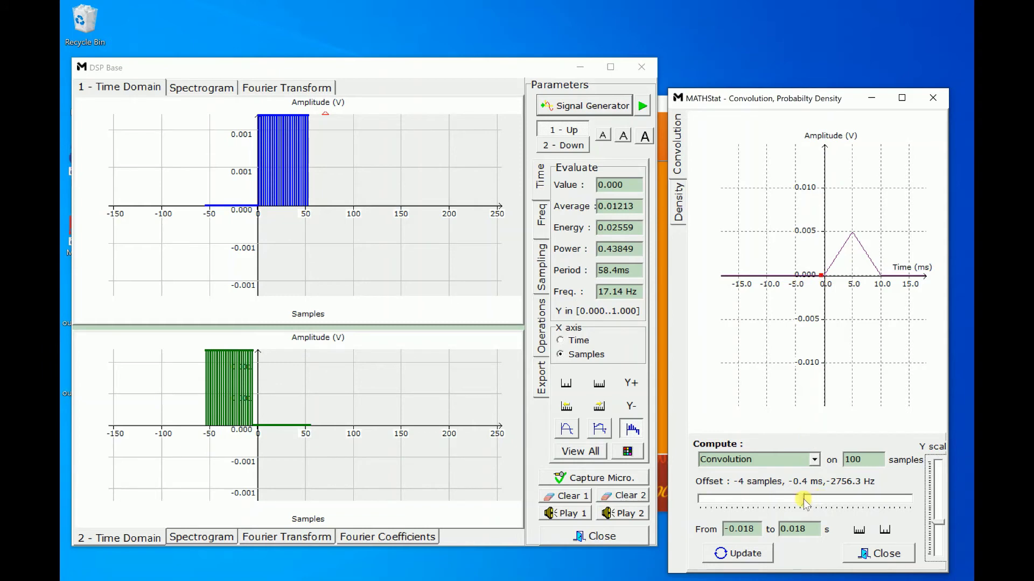
{"action": "left_click_drag", "start_coordinate": [800, 502], "coordinate": [867, 501]}
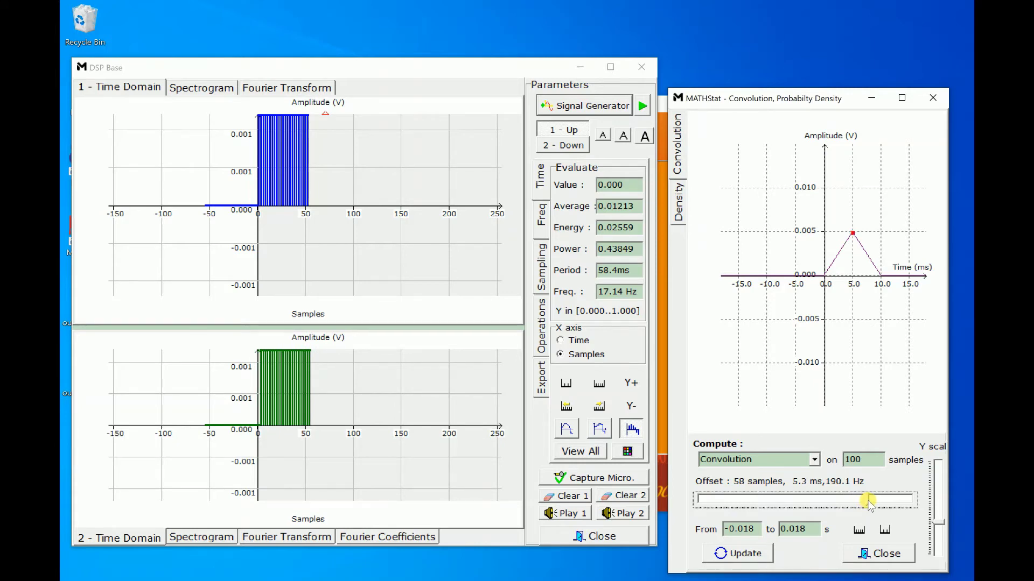
Shift the convolution offset to 55 samples, and replace this experiment with Extract signal from noise.
{"action": "left_click_drag", "start_coordinate": [867, 502], "coordinate": [865, 502]}
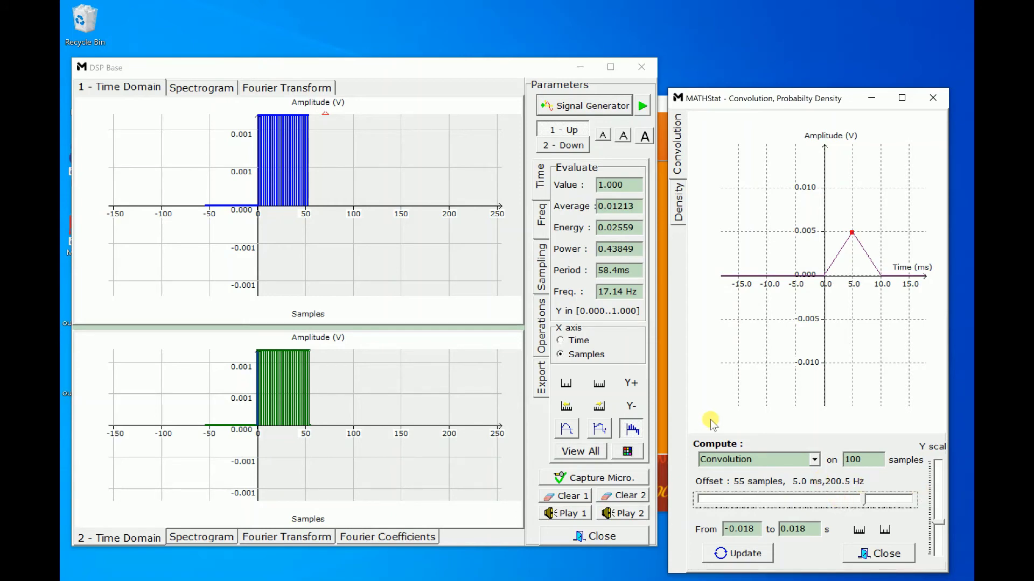
{"action": "left_click", "coordinate": [898, 558]}
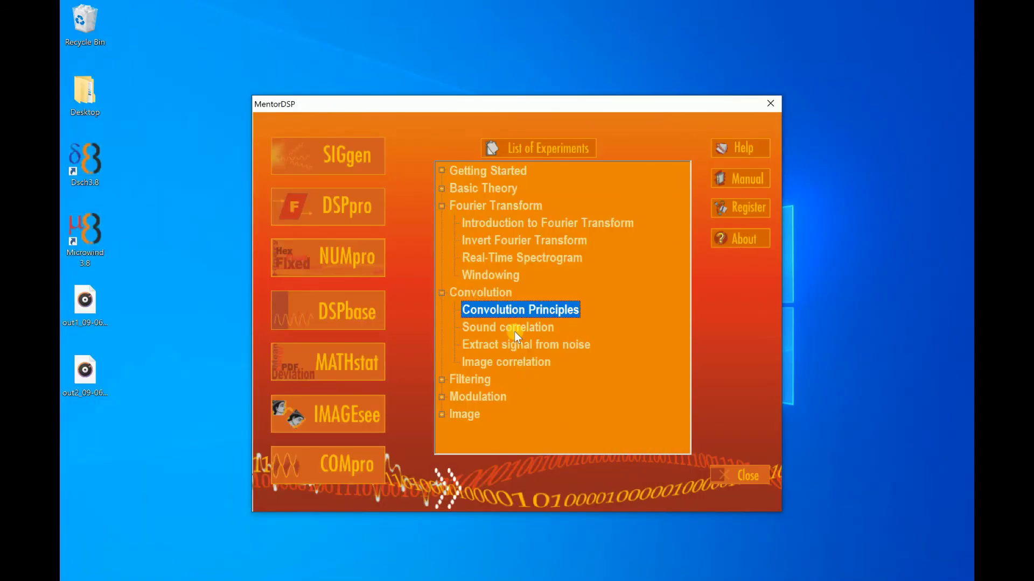
{"action": "double_click", "coordinate": [515, 343]}
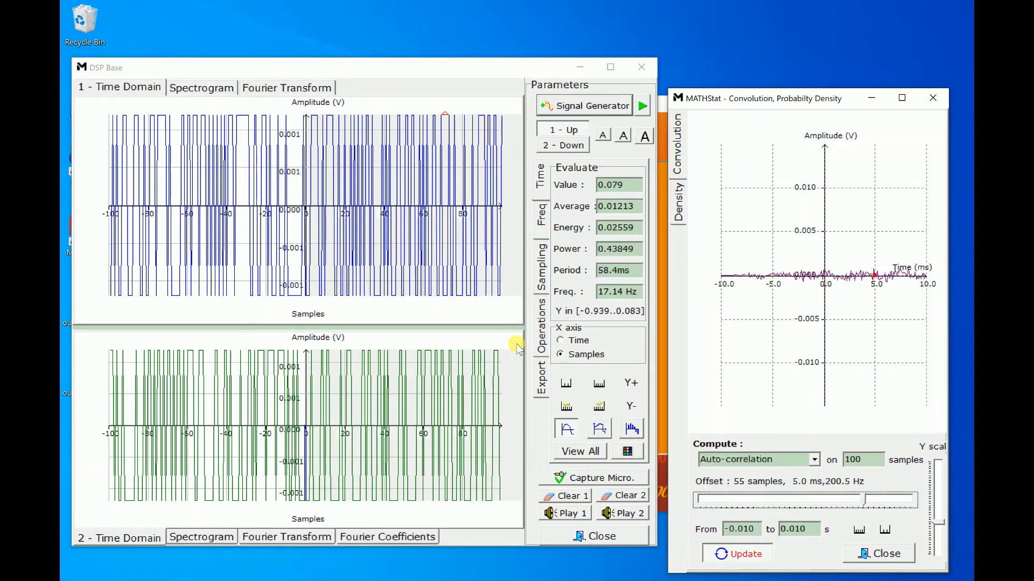
Generate the signal white(1.0)+0.2*sin(2*pi*250*t) on both channels from -0.1 to 0.1 s.
{"action": "left_click", "coordinate": [566, 106]}
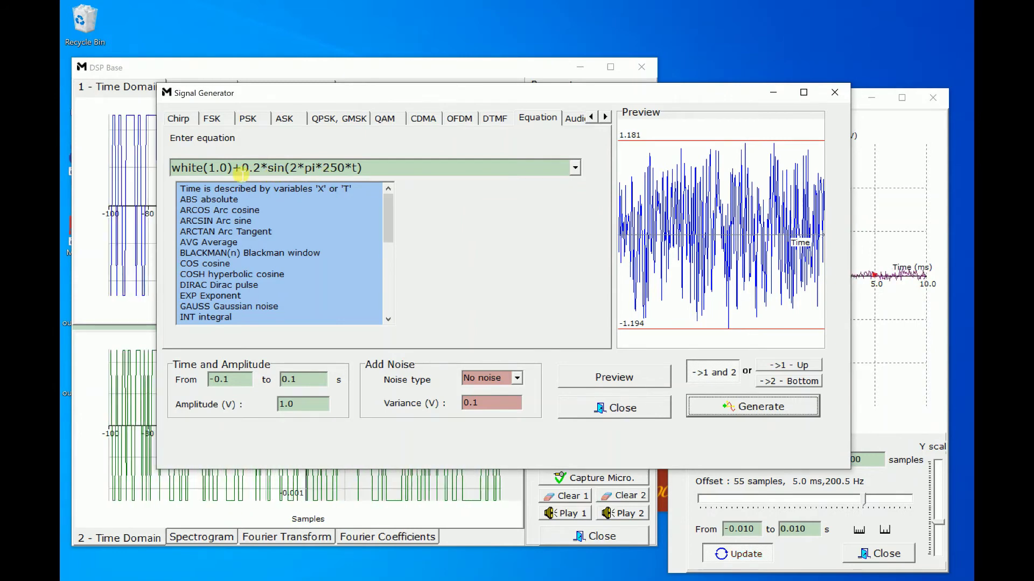
{"action": "left_click", "coordinate": [240, 169]}
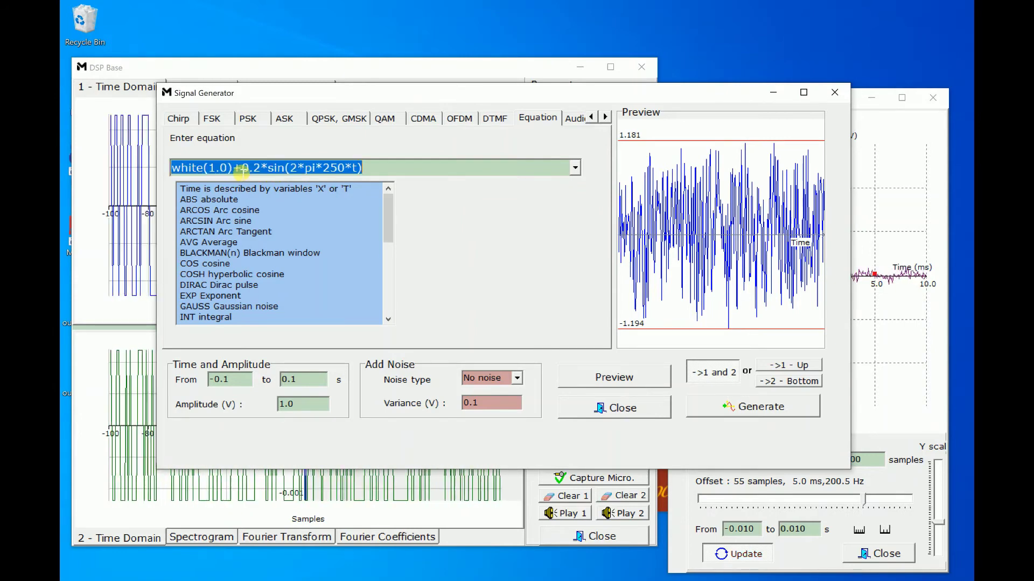
{"action": "left_click", "coordinate": [257, 172]}
{"action": "key", "text": "shift+End"}
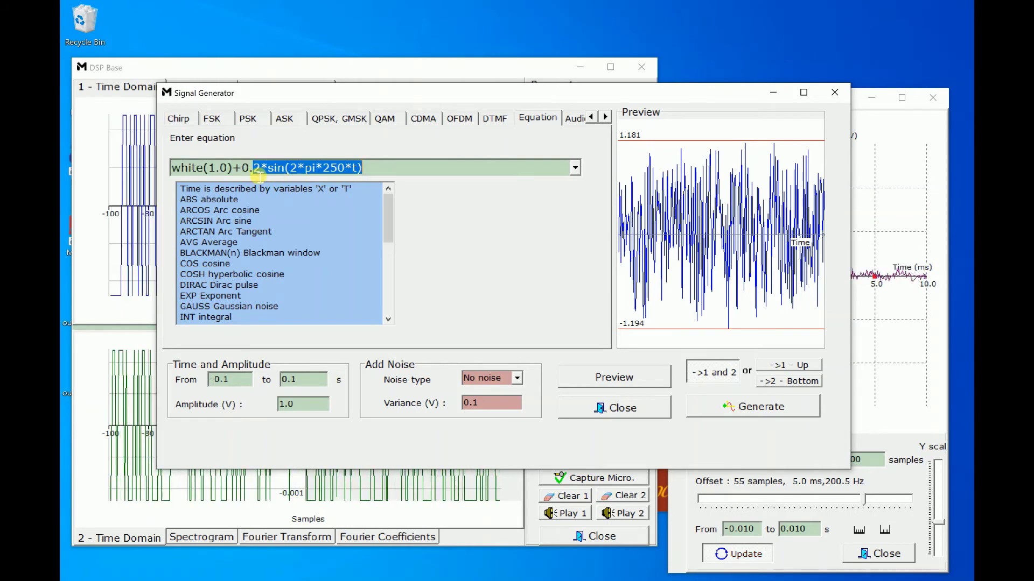
{"action": "left_click", "coordinate": [721, 408]}
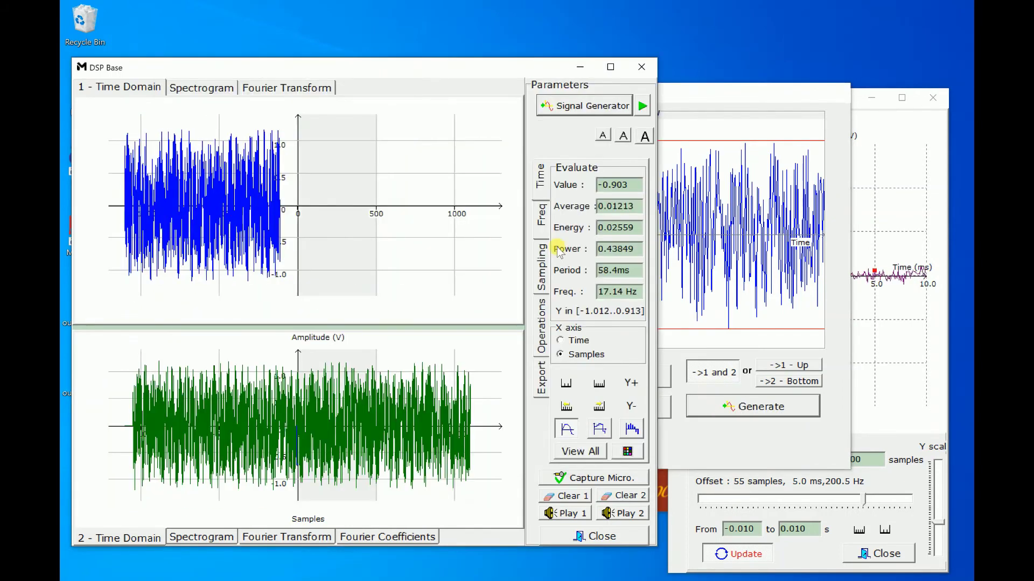
Reduce the vertical zoom of the time plot, and view the auto-correlation with an 8-sample offset and an enlarged Y scale.
{"action": "left_click", "coordinate": [627, 408]}
{"action": "left_click", "coordinate": [628, 408]}
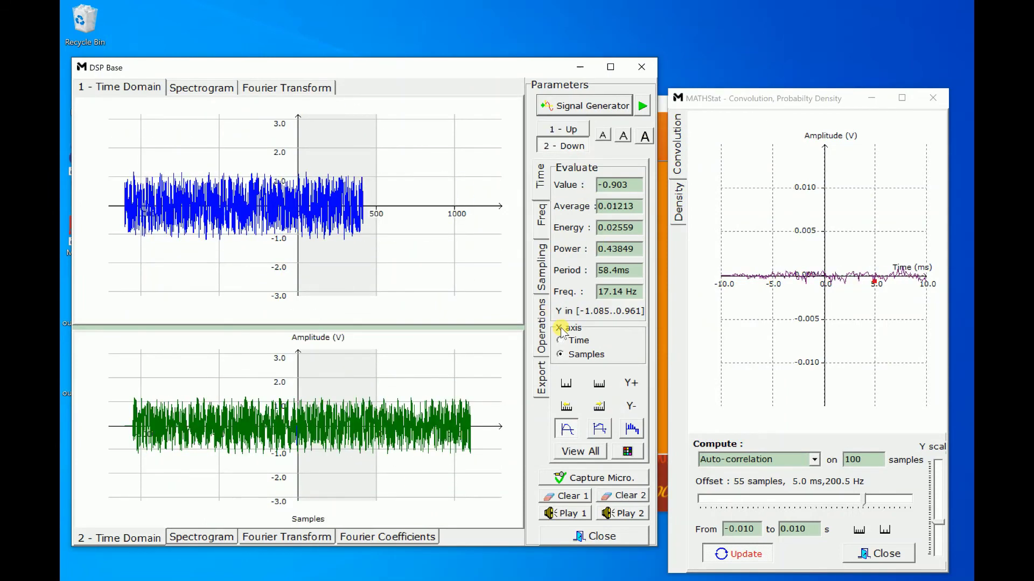
{"action": "left_click_drag", "start_coordinate": [864, 496], "coordinate": [816, 502]}
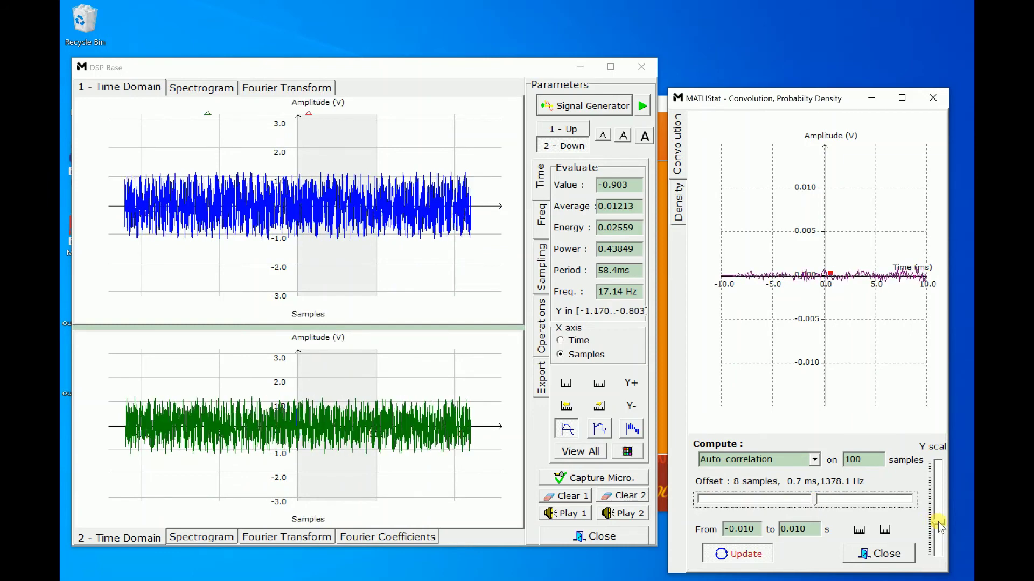
{"action": "left_click_drag", "start_coordinate": [938, 522], "coordinate": [938, 492]}
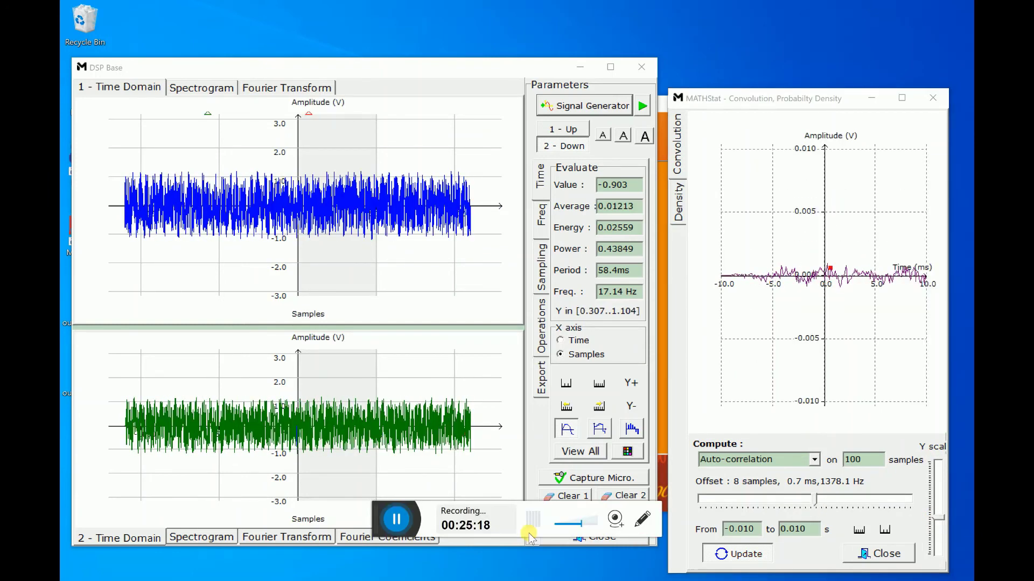
Compute the auto-correlation with average on 100 samples, and zoom in on the time axis of the noisy signals.
{"action": "left_click", "coordinate": [814, 460]}
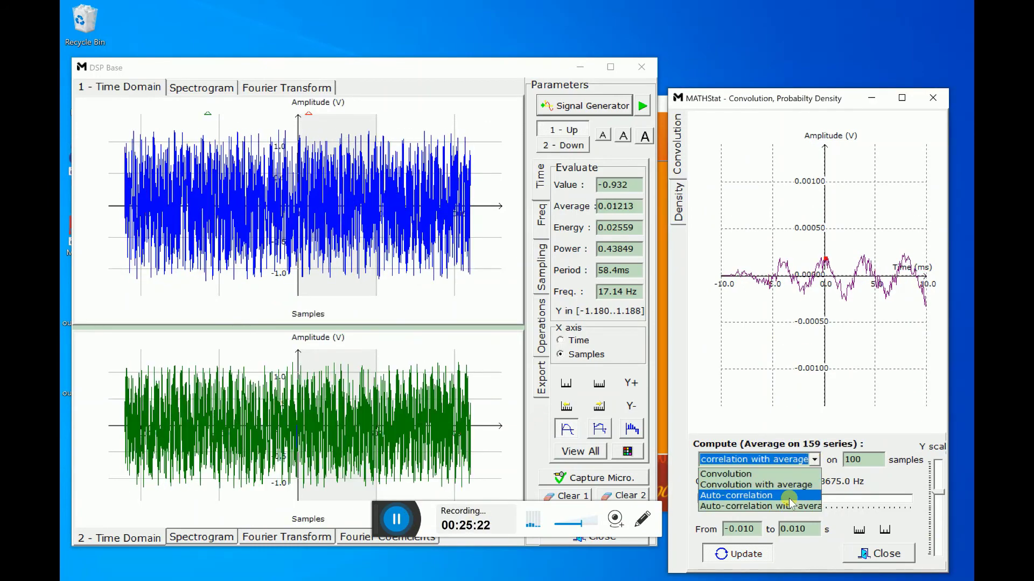
{"action": "left_click", "coordinate": [786, 505]}
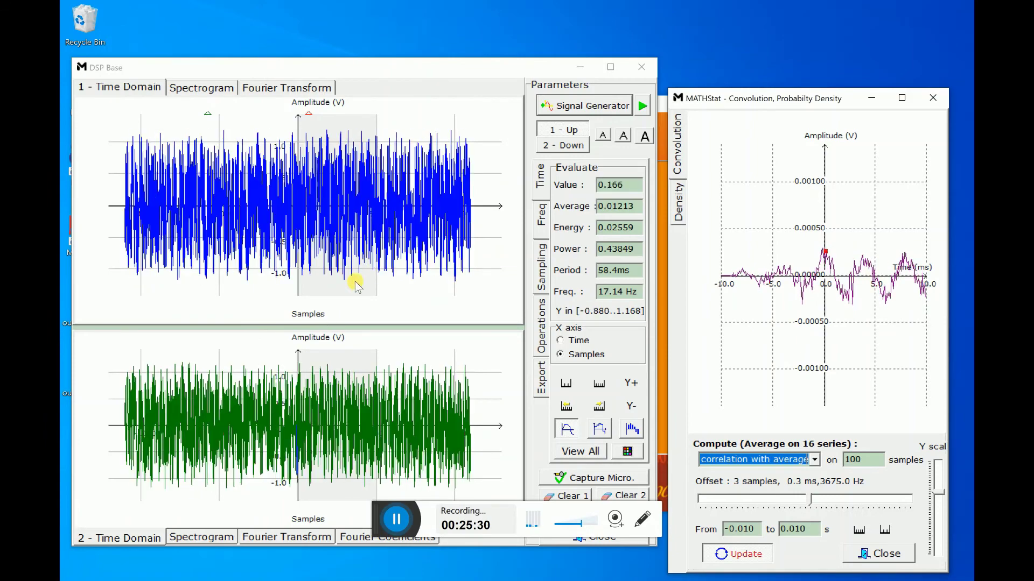
{"action": "left_click", "coordinate": [566, 384]}
{"action": "left_click", "coordinate": [566, 383]}
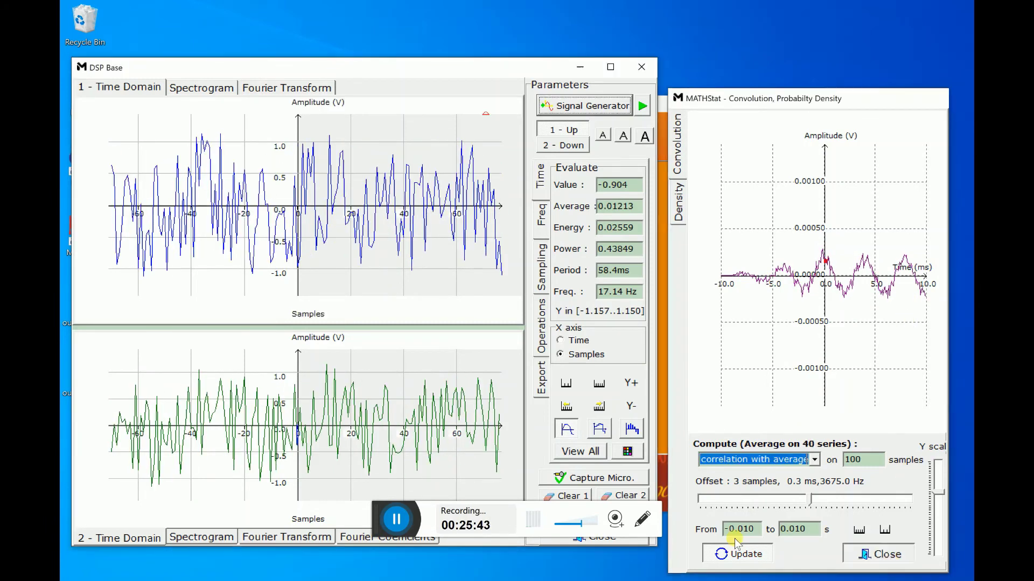
Close the correlation and signal windows, and open the FIR Filter Synthesis experiment of the Filtering group.
{"action": "left_click", "coordinate": [889, 562]}
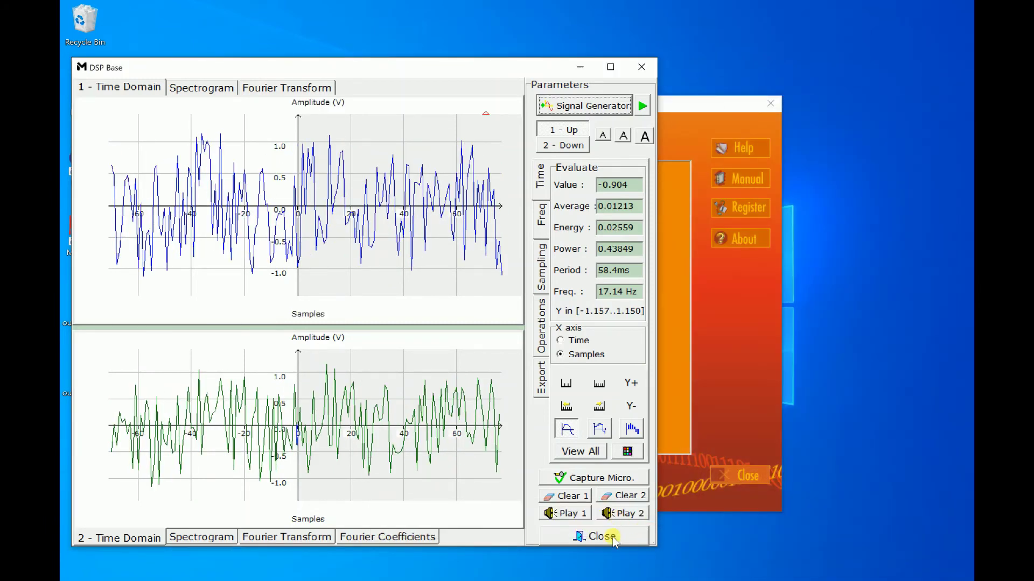
{"action": "left_click", "coordinate": [612, 537]}
{"action": "double_click", "coordinate": [473, 376]}
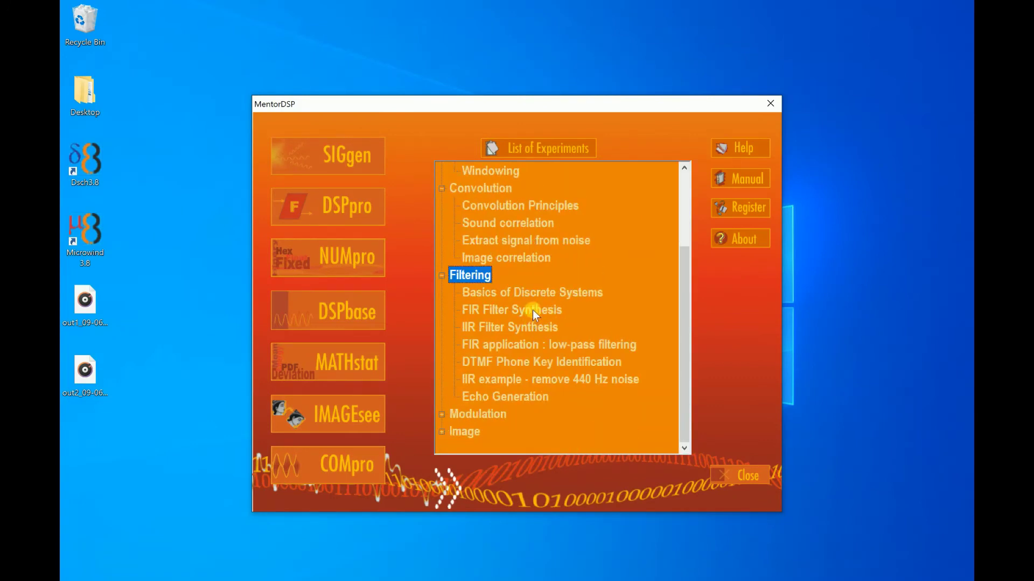
{"action": "double_click", "coordinate": [535, 314]}
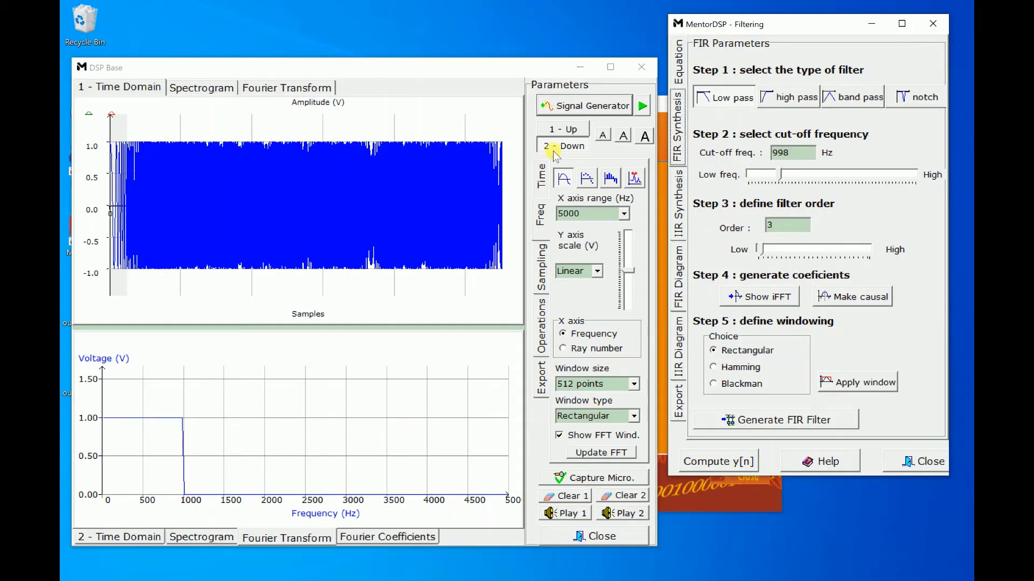
Check the f1 and f2 frequencies of the chirp in the signal generator.
{"action": "left_click", "coordinate": [580, 105]}
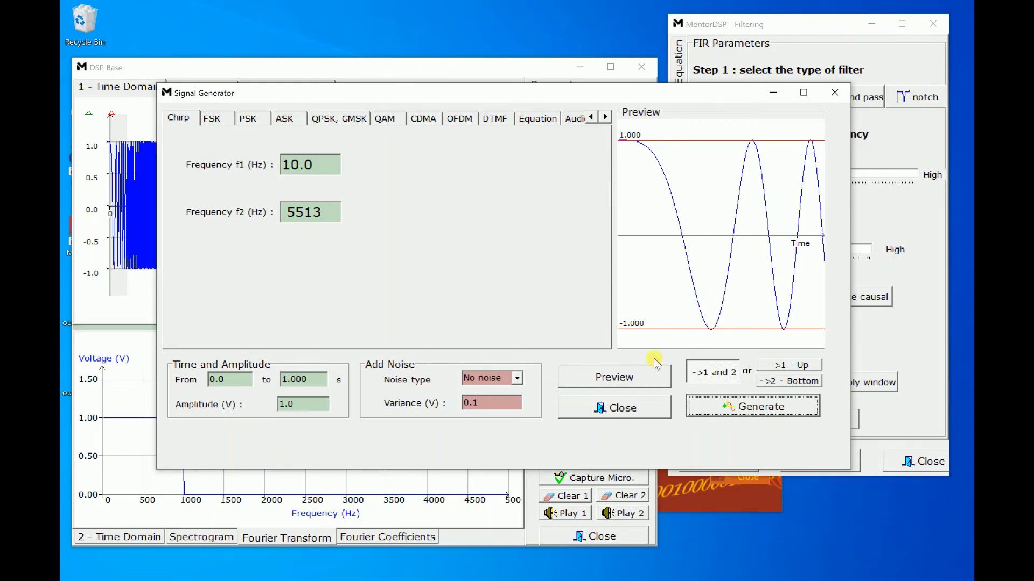
{"action": "left_click_drag", "start_coordinate": [328, 171], "coordinate": [272, 166]}
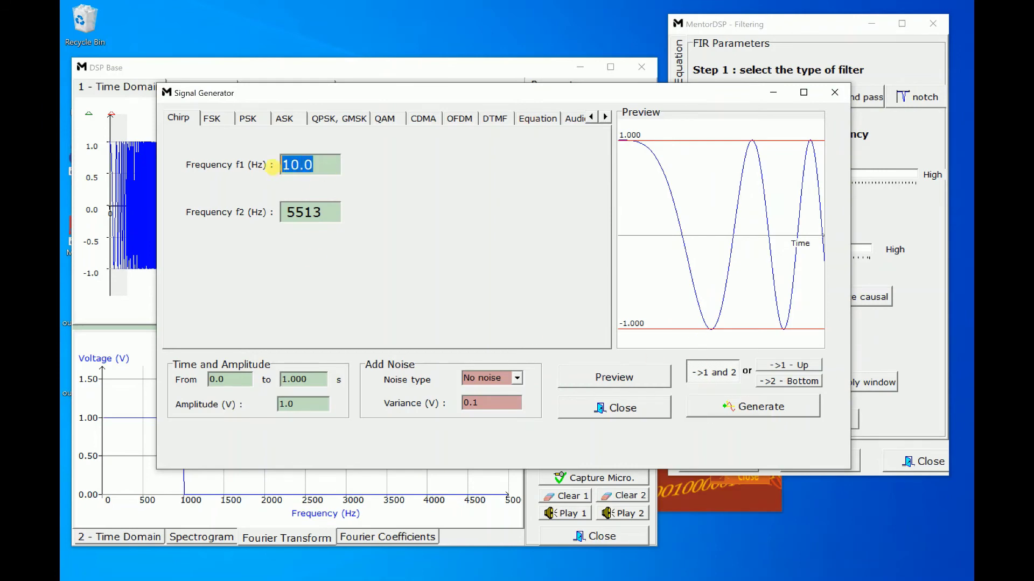
{"action": "key", "text": "Tab"}
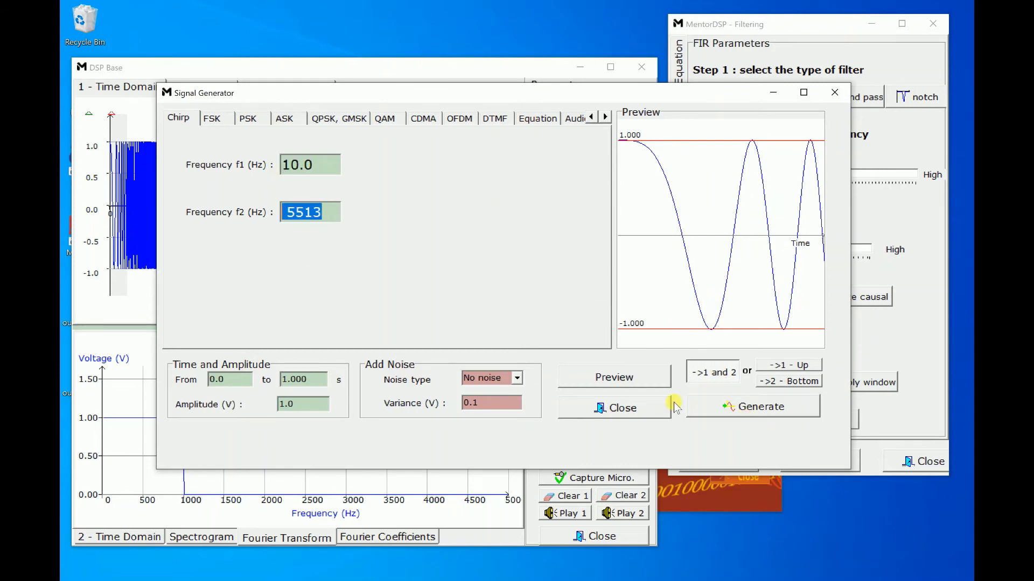
{"action": "left_click", "coordinate": [597, 408]}
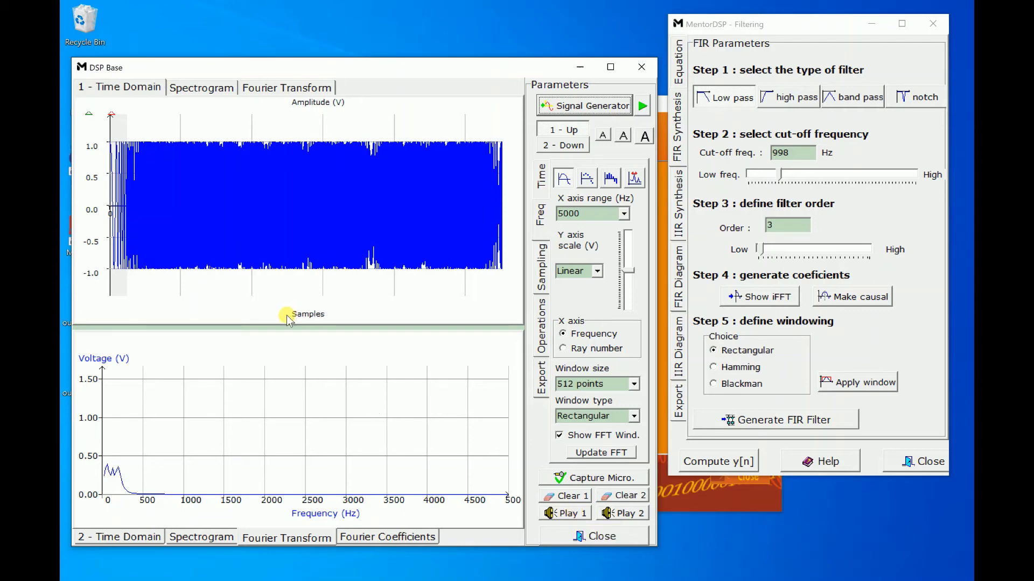
View the channel 2 spectrogram with an adjusted Y scale, and play the channel 1 sound from the time-domain view.
{"action": "left_click", "coordinate": [197, 537]}
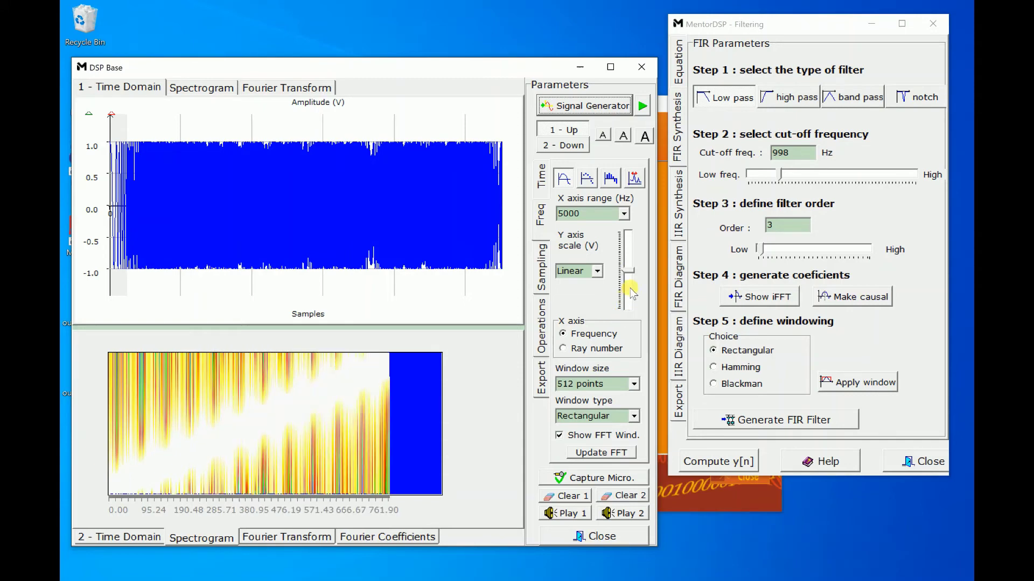
{"action": "left_click", "coordinate": [629, 274]}
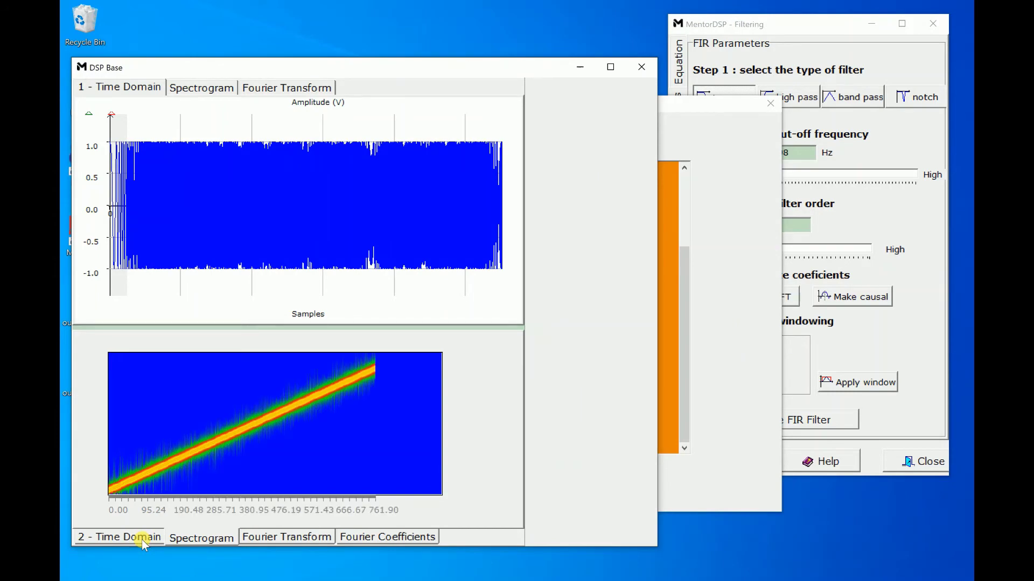
{"action": "left_click", "coordinate": [141, 540]}
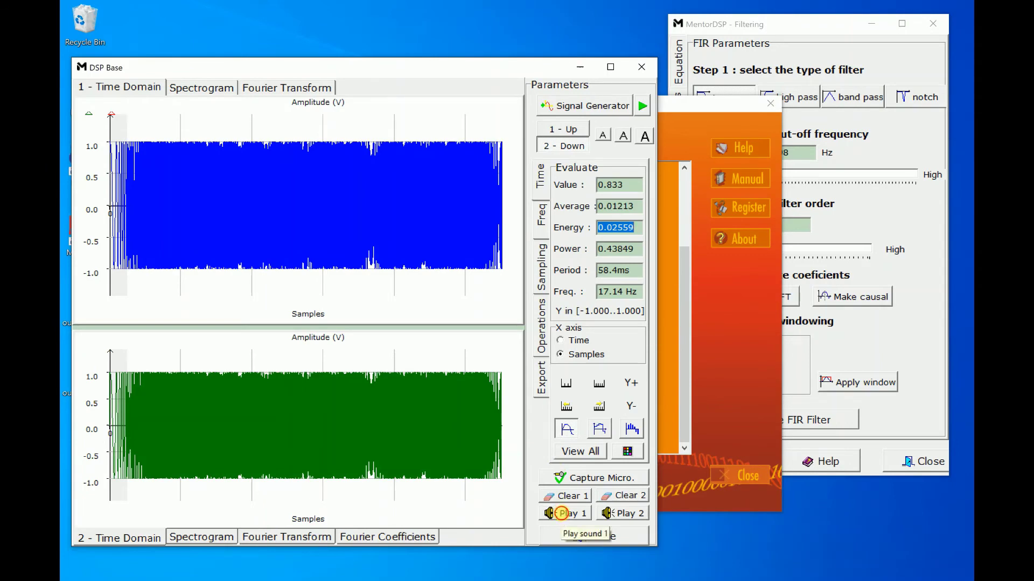
{"action": "left_click", "coordinate": [567, 512]}
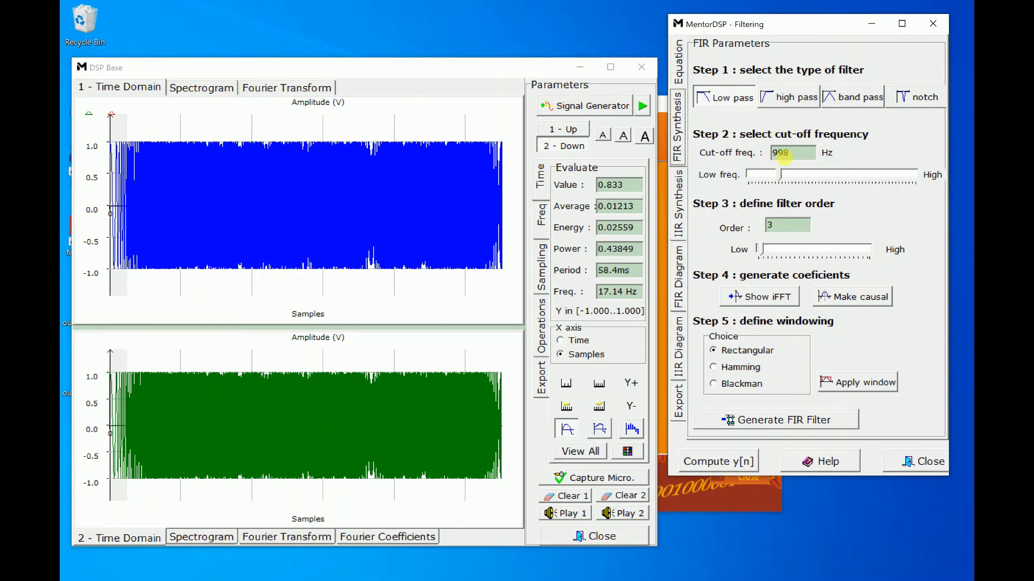
Set the low-pass FIR filter's cut-off frequency to 900 Hz and its order to 4.
{"action": "double_click", "coordinate": [779, 153]}
{"action": "type", "text": "900"}
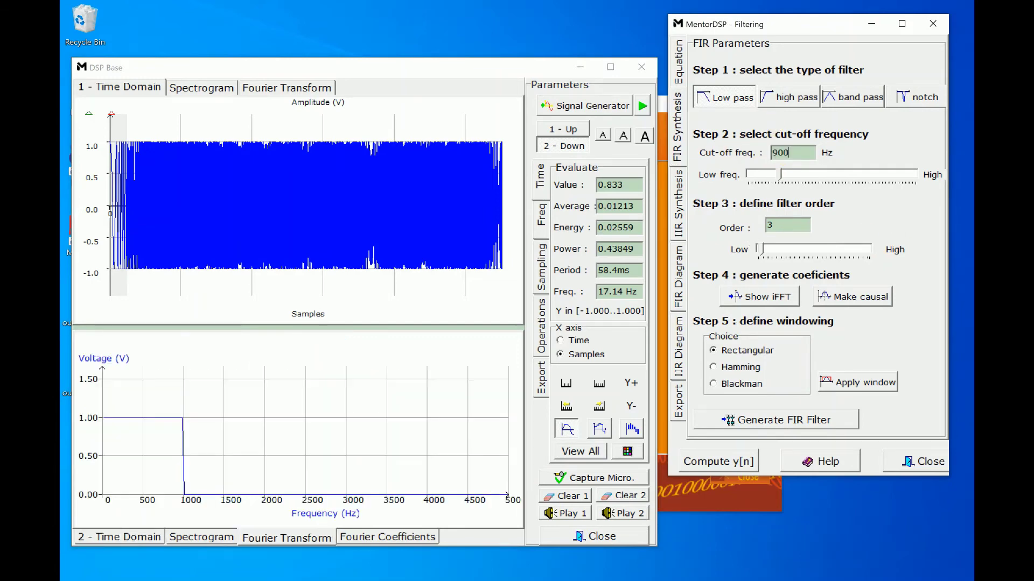
{"action": "double_click", "coordinate": [793, 225]}
{"action": "type", "text": "4"}
{"action": "key", "text": "Tab"}
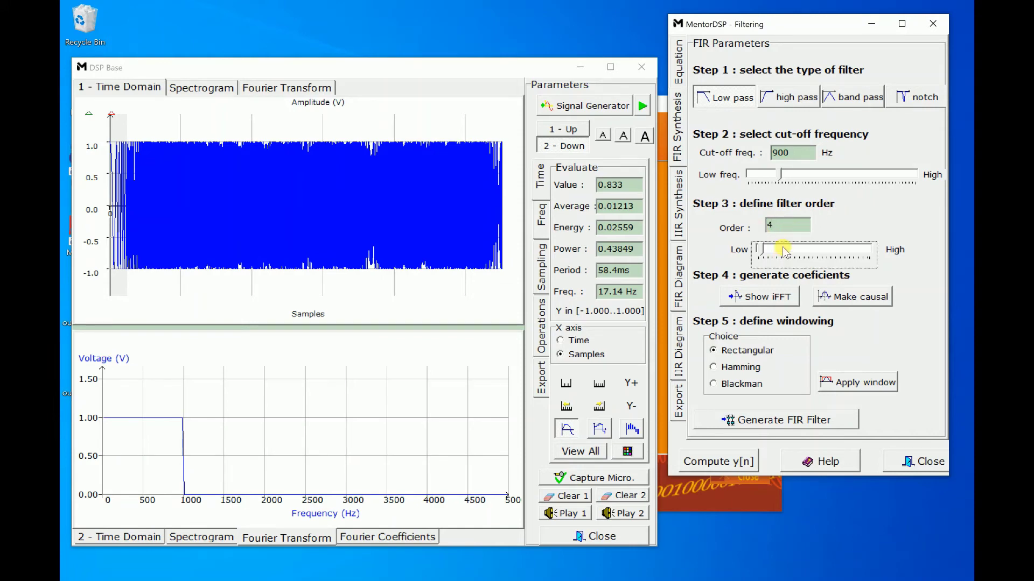
Generate the filter coefficients by inverse FFT, make them causal, and apply a Rectangular window.
{"action": "left_click", "coordinate": [779, 296]}
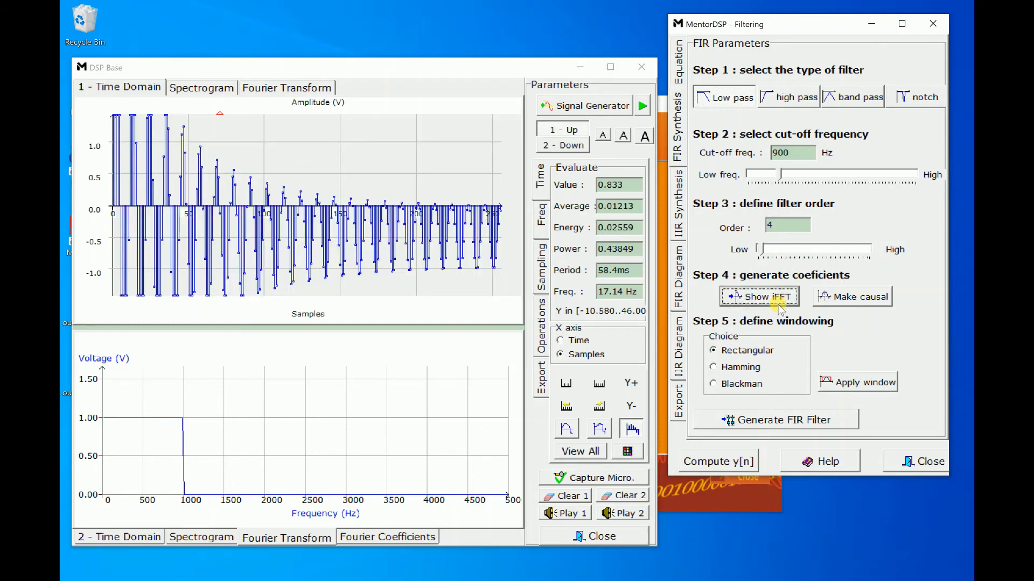
{"action": "left_click", "coordinate": [868, 302]}
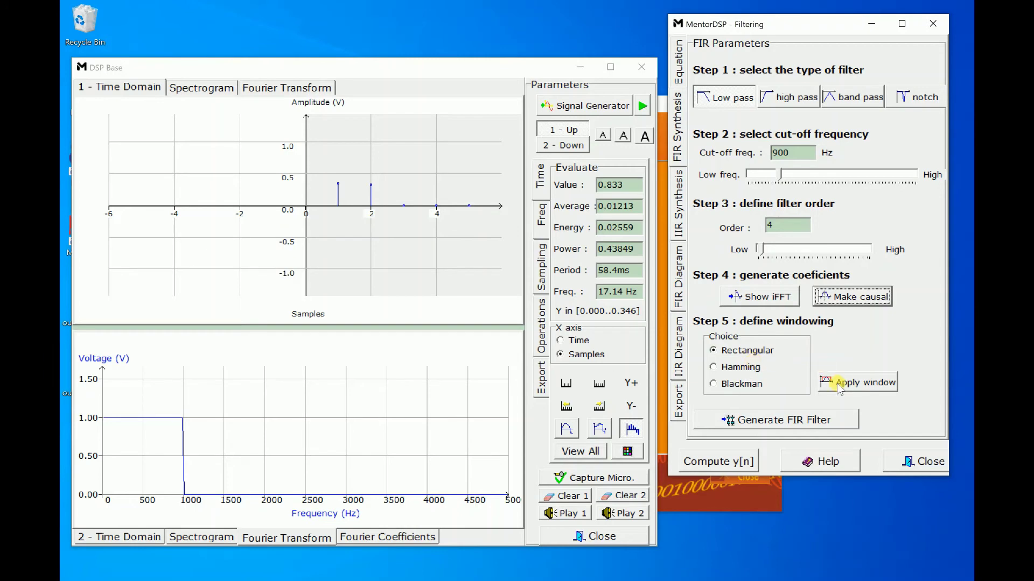
{"action": "left_click", "coordinate": [741, 367]}
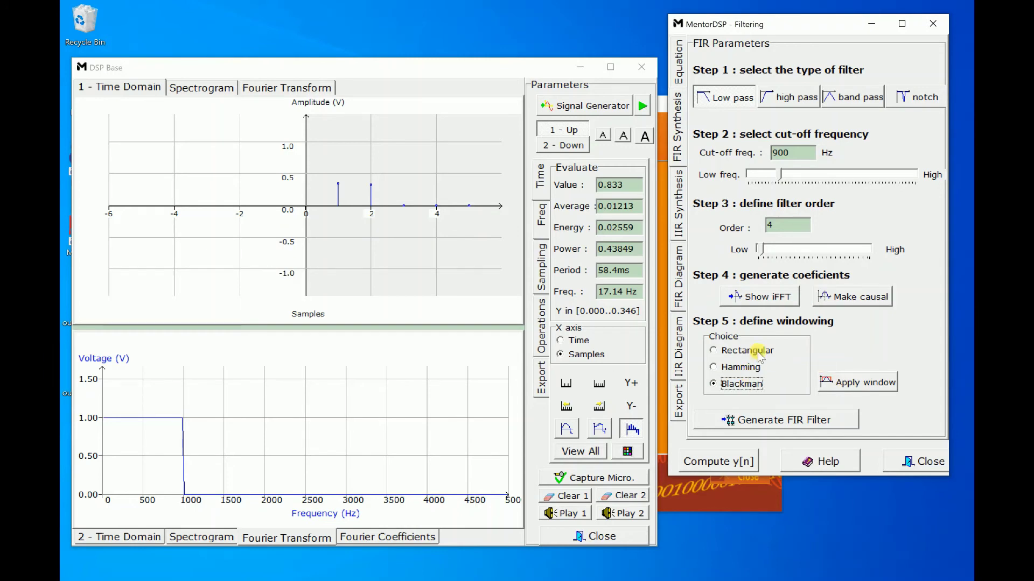
{"action": "left_click", "coordinate": [748, 350]}
{"action": "left_click", "coordinate": [855, 383]}
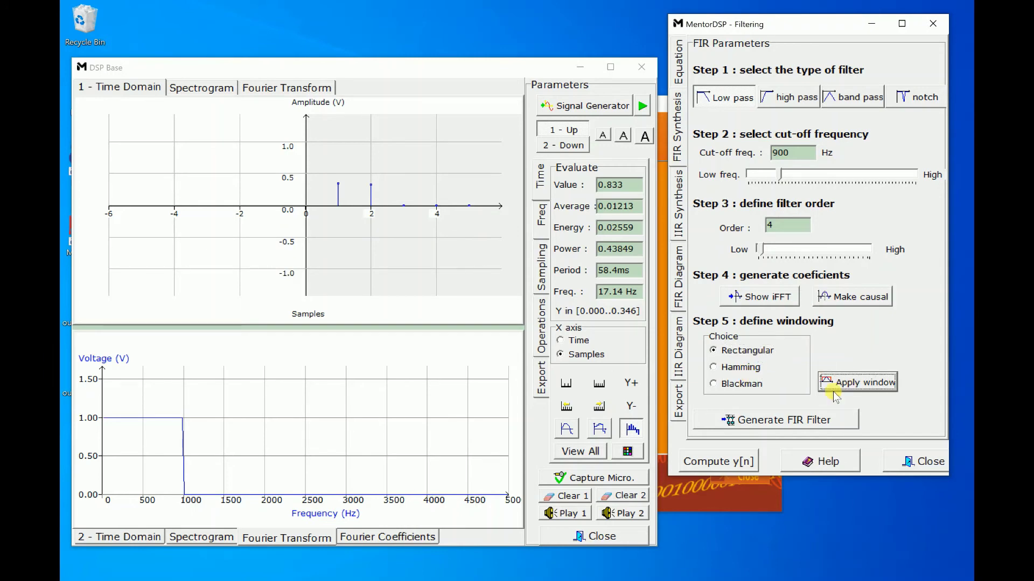
Generate the FIR filter equation and compute the filtered output y[n].
{"action": "left_click", "coordinate": [768, 423]}
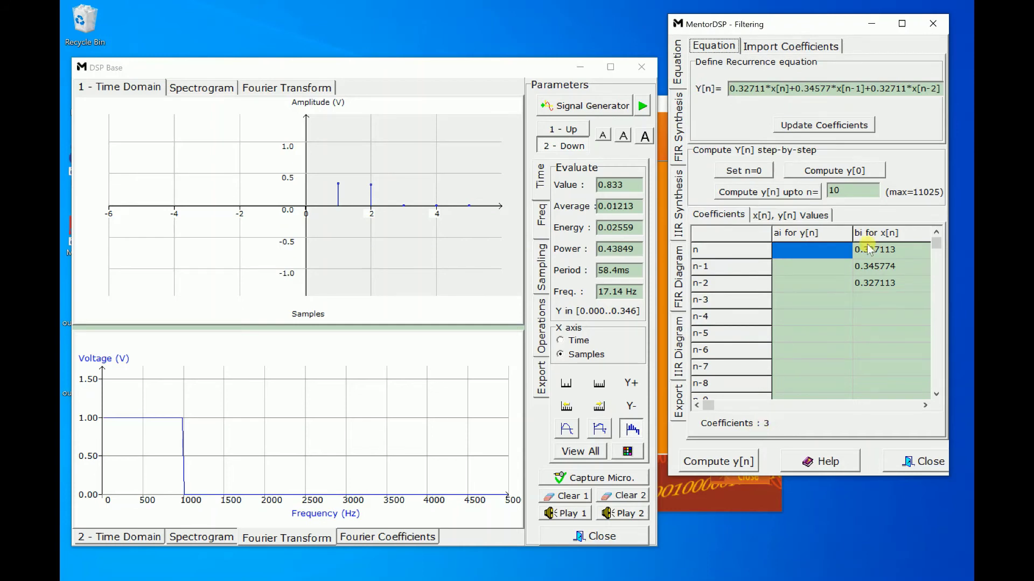
{"action": "left_click", "coordinate": [728, 463]}
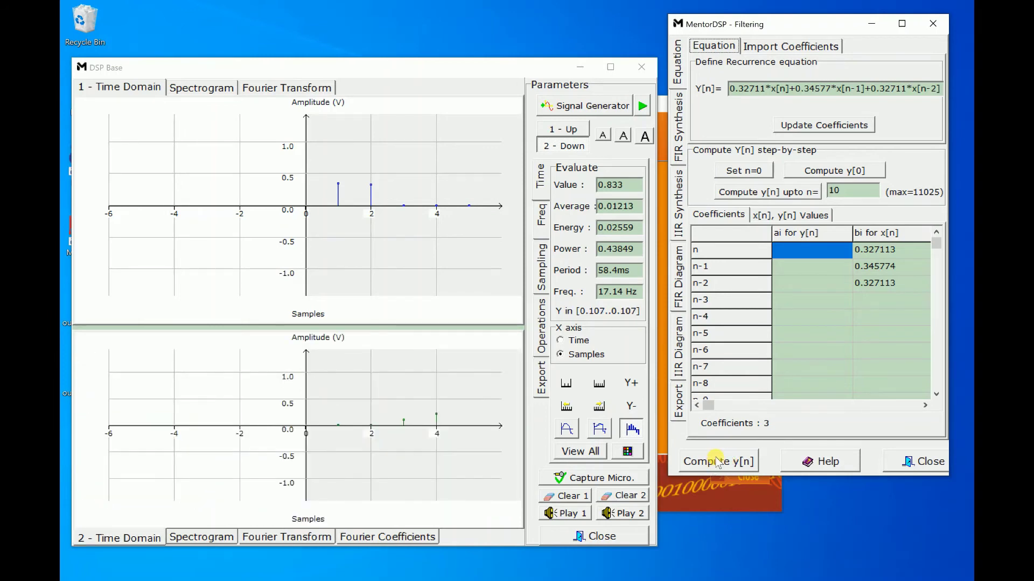
Display the whole filtered signal, play the channel 2 sound, and make channel 1 active.
{"action": "left_click", "coordinate": [595, 453]}
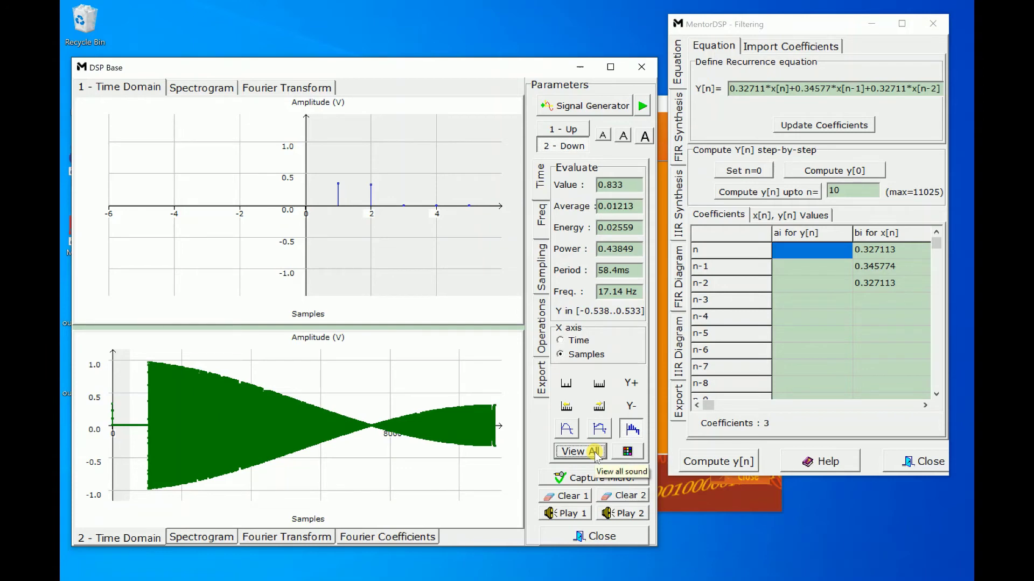
{"action": "left_click", "coordinate": [616, 514]}
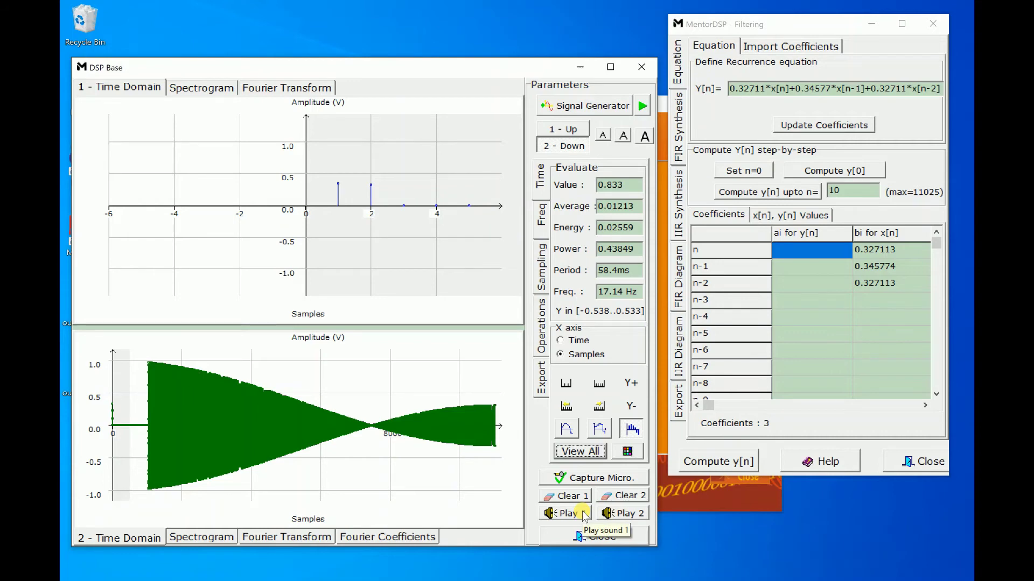
{"action": "left_click", "coordinate": [571, 132]}
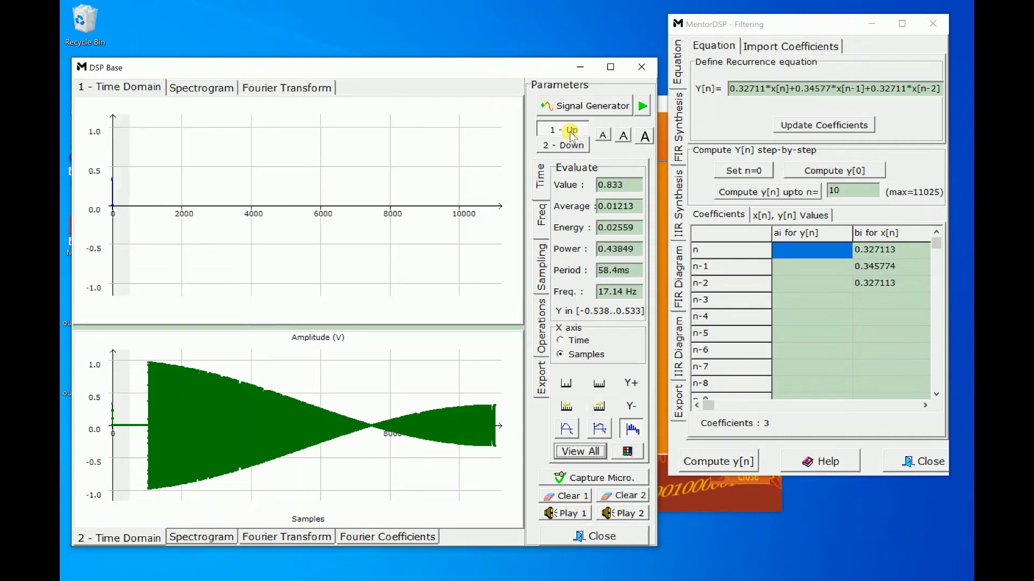
Play the channel 1 chirp and the channel 2 output of the low-order filter to compare the sounds.
{"action": "left_click", "coordinate": [575, 515]}
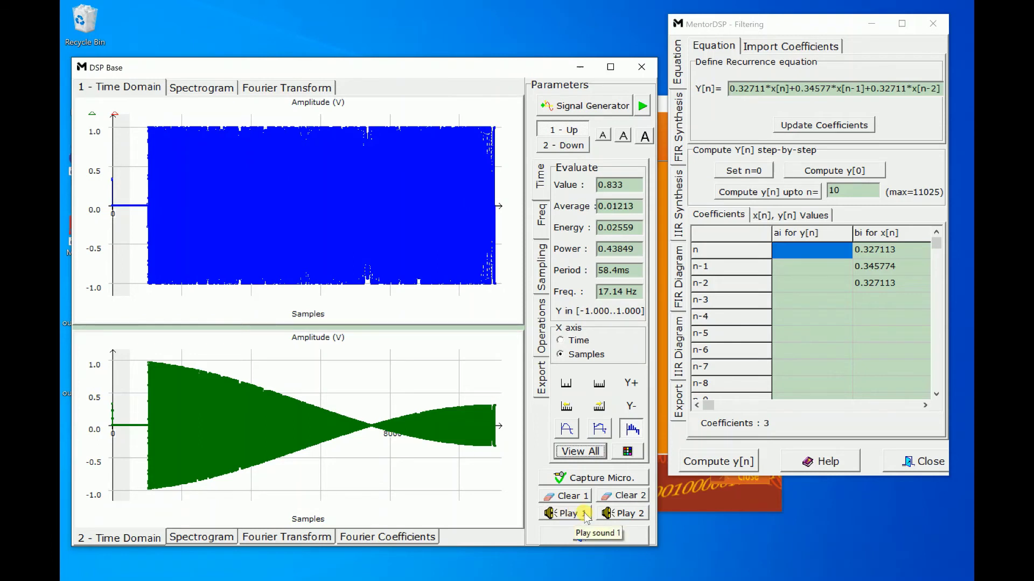
{"action": "left_click", "coordinate": [625, 514]}
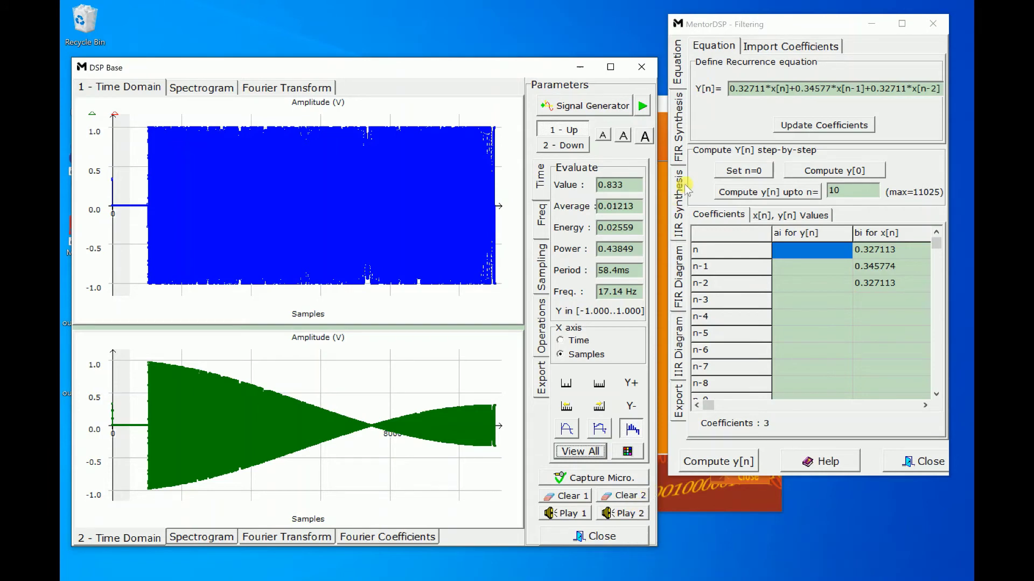
Set the order of the low-pass FIR filter to 25, keeping the 900 Hz cut-off frequency.
{"action": "left_click", "coordinate": [679, 164]}
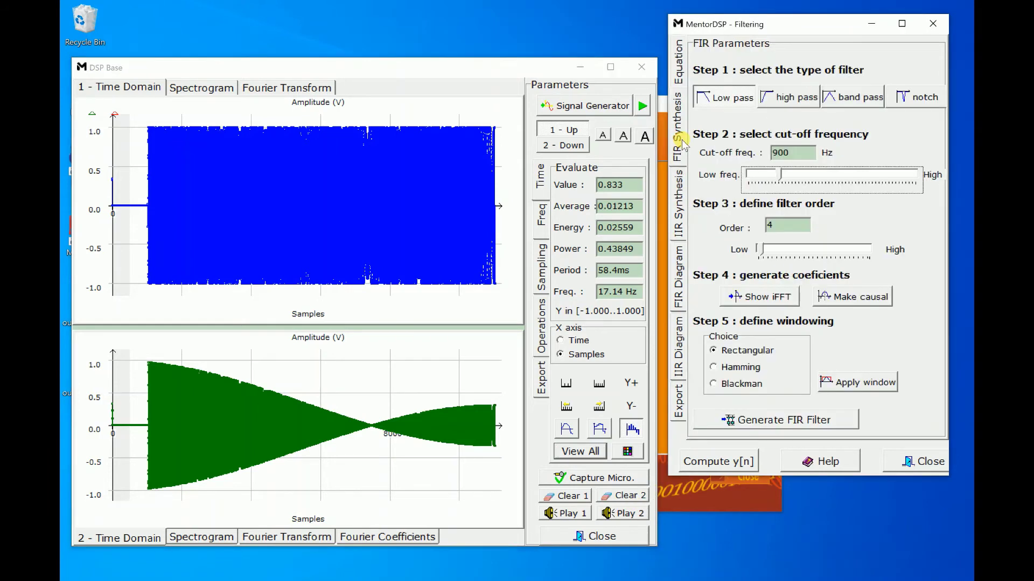
{"action": "double_click", "coordinate": [785, 233]}
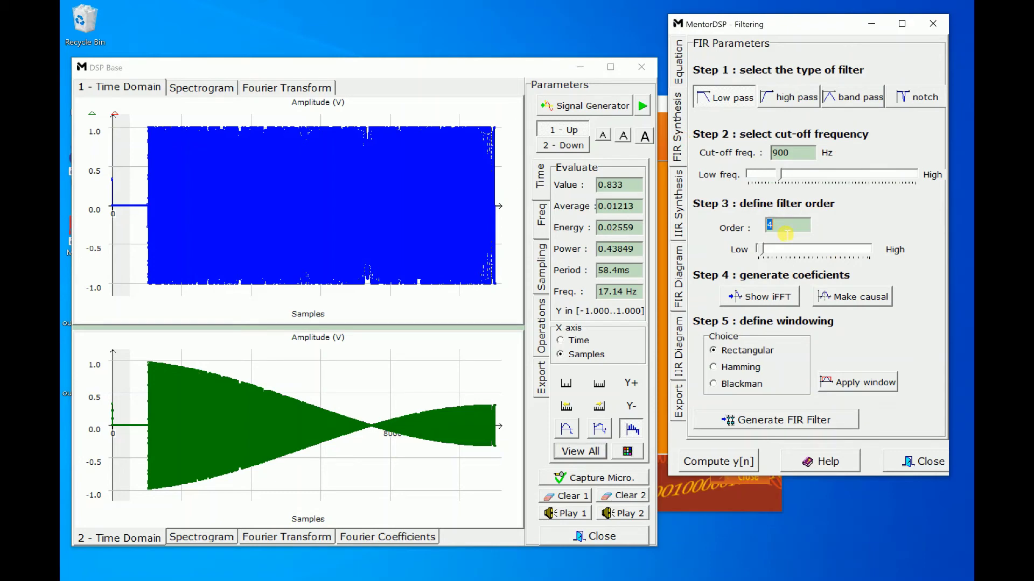
{"action": "type", "text": "23"}
{"action": "left_click", "coordinate": [786, 249]}
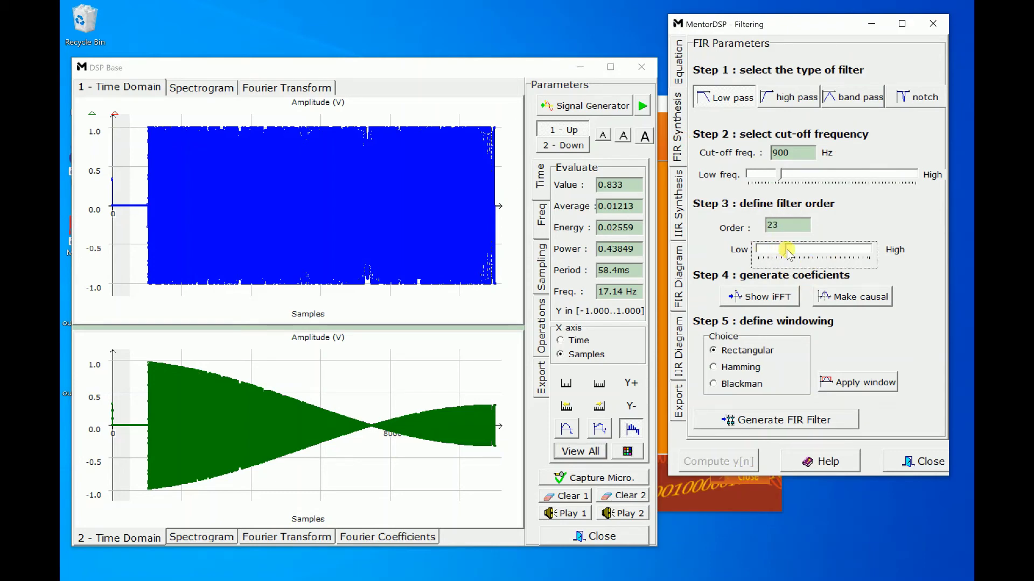
{"action": "left_click", "coordinate": [787, 252]}
Generate the order-25 coefficients by inverse FFT, make them causal, apply the Rectangular window, and generate the FIR filter equation.
{"action": "left_click", "coordinate": [784, 296]}
{"action": "left_click", "coordinate": [826, 301]}
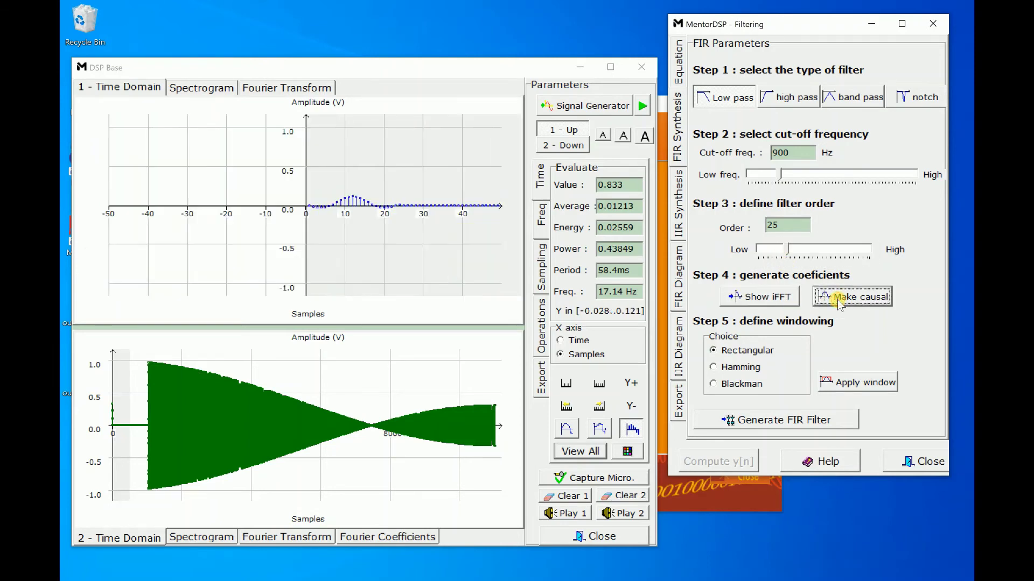
{"action": "left_click", "coordinate": [850, 383]}
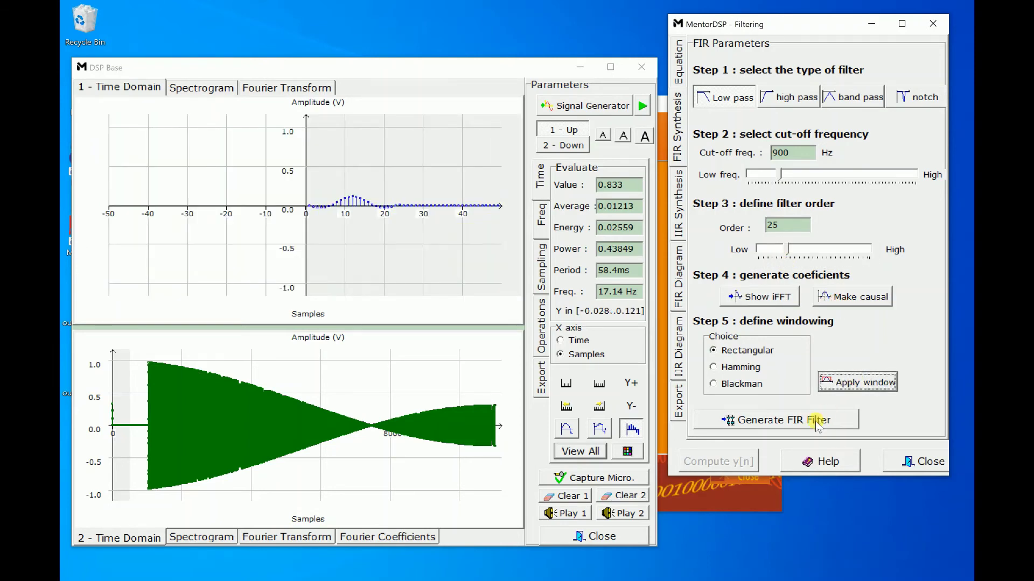
{"action": "left_click", "coordinate": [817, 423]}
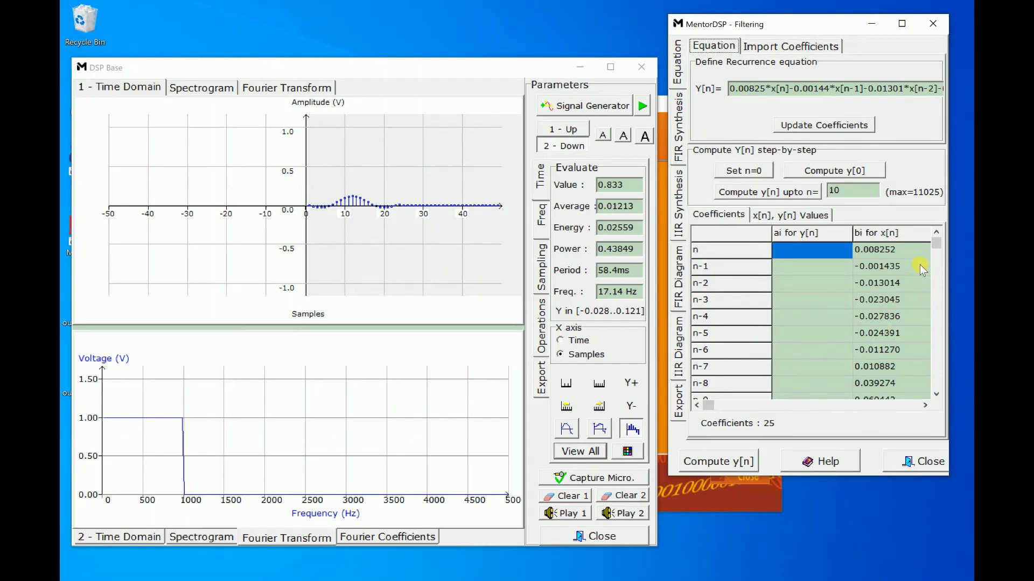
Review the new FIR coefficients, compute the filtered output y[n], and display the whole filtered signal.
{"action": "left_click_drag", "start_coordinate": [935, 241], "coordinate": [937, 285]}
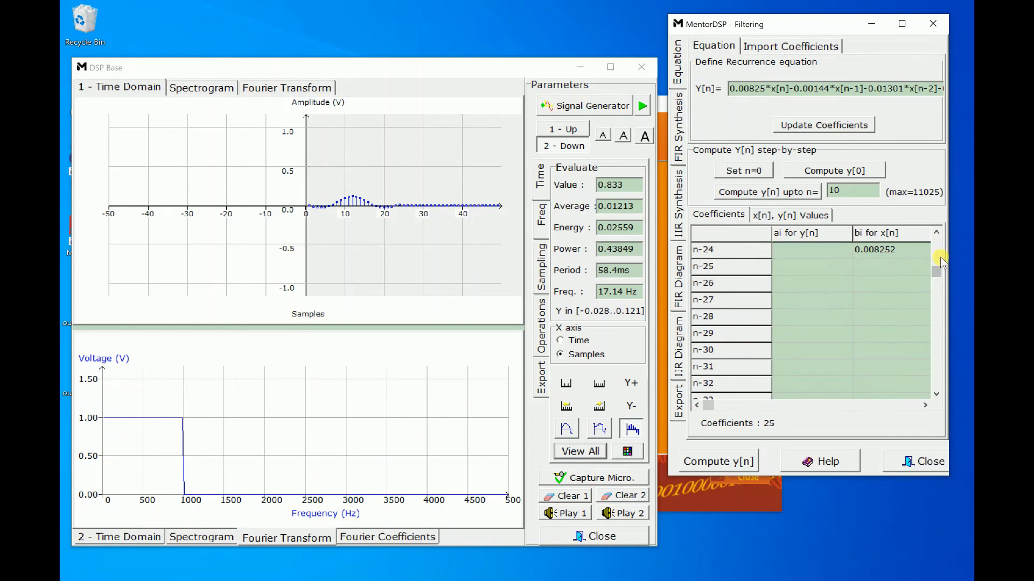
{"action": "left_click", "coordinate": [940, 259]}
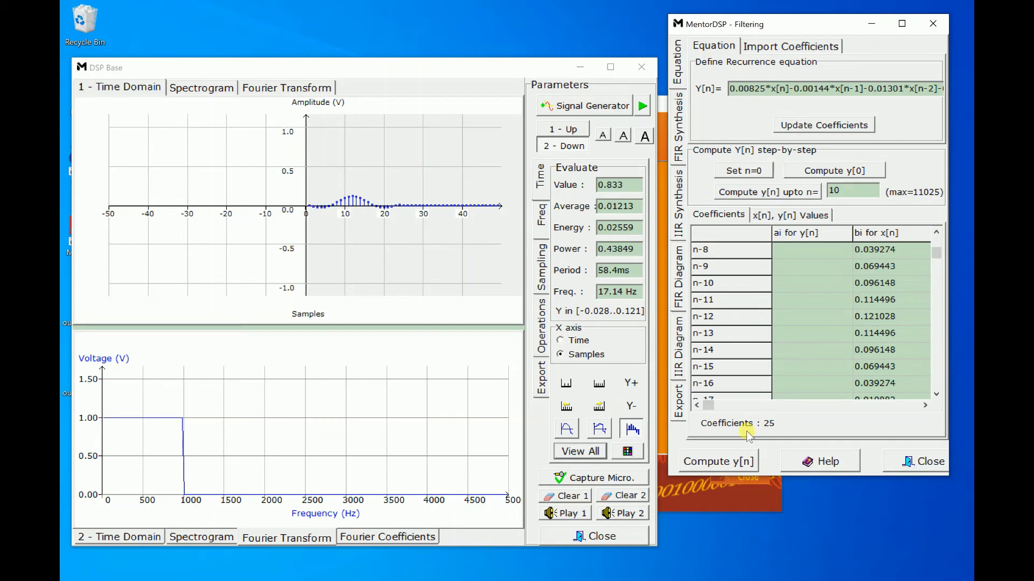
{"action": "left_click", "coordinate": [734, 458]}
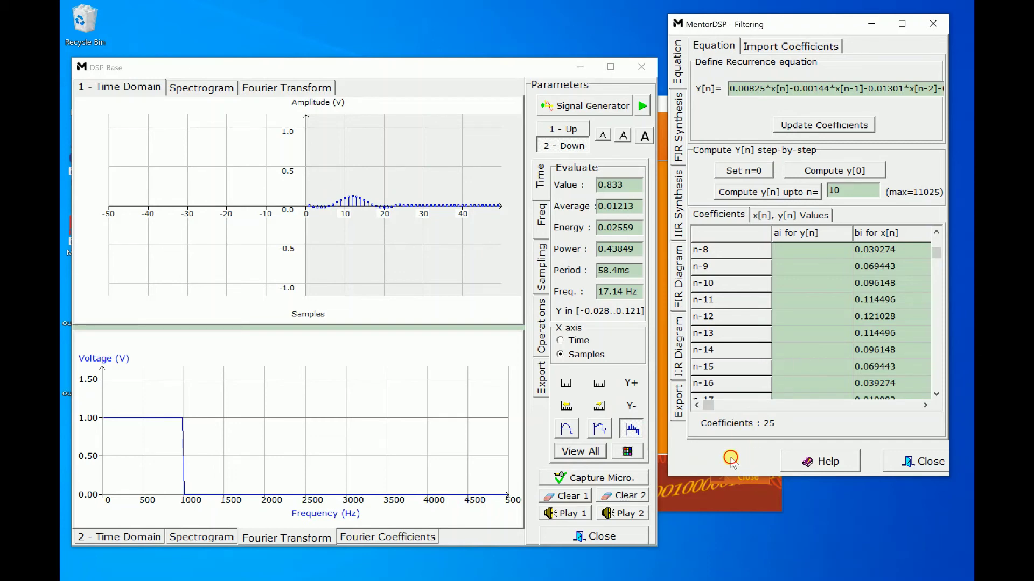
{"action": "left_click", "coordinate": [597, 452]}
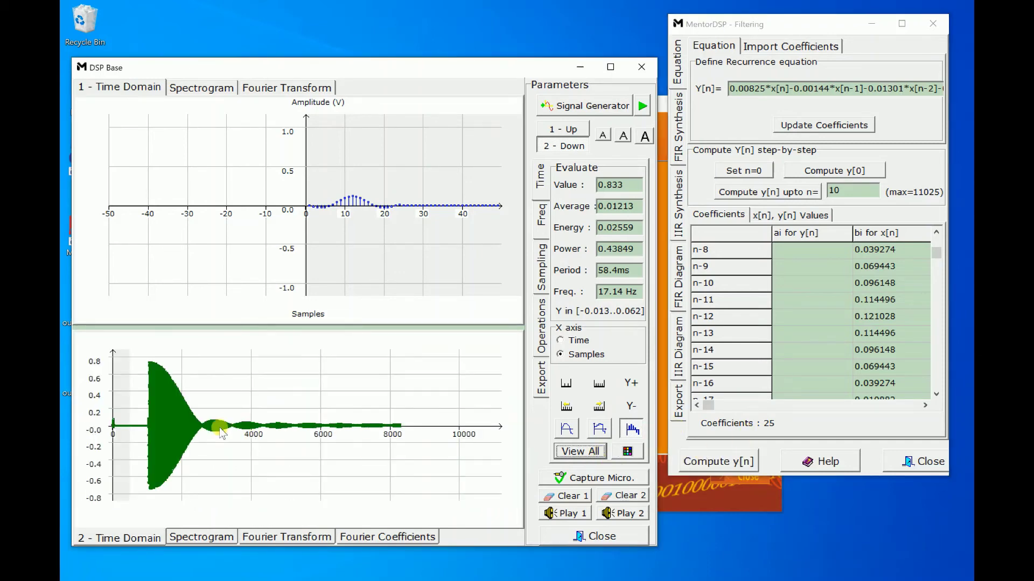
{"action": "left_click", "coordinate": [164, 383]}
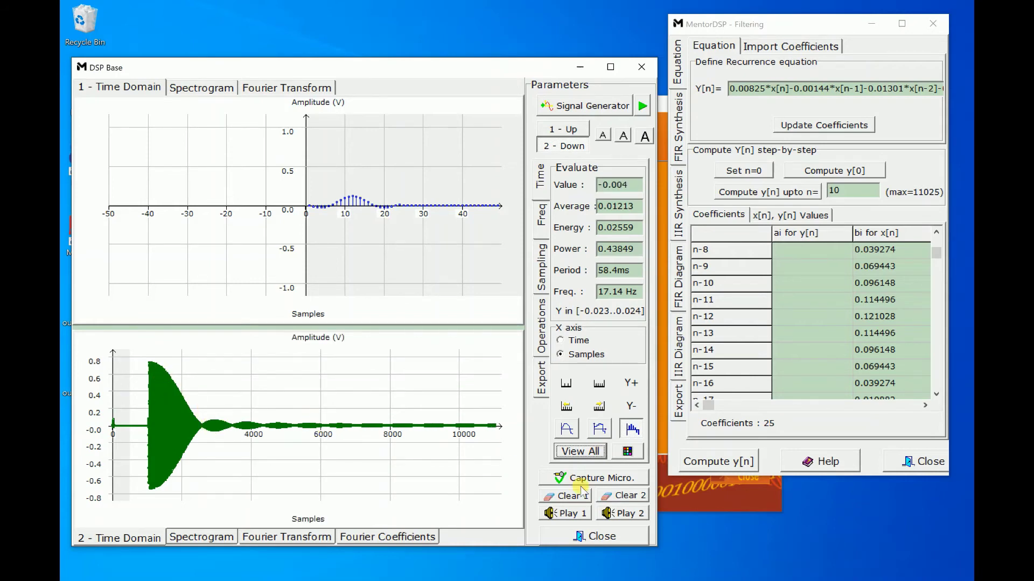
Play the original and filtered sounds to compare the effect of the higher-order filter.
{"action": "left_click", "coordinate": [616, 513]}
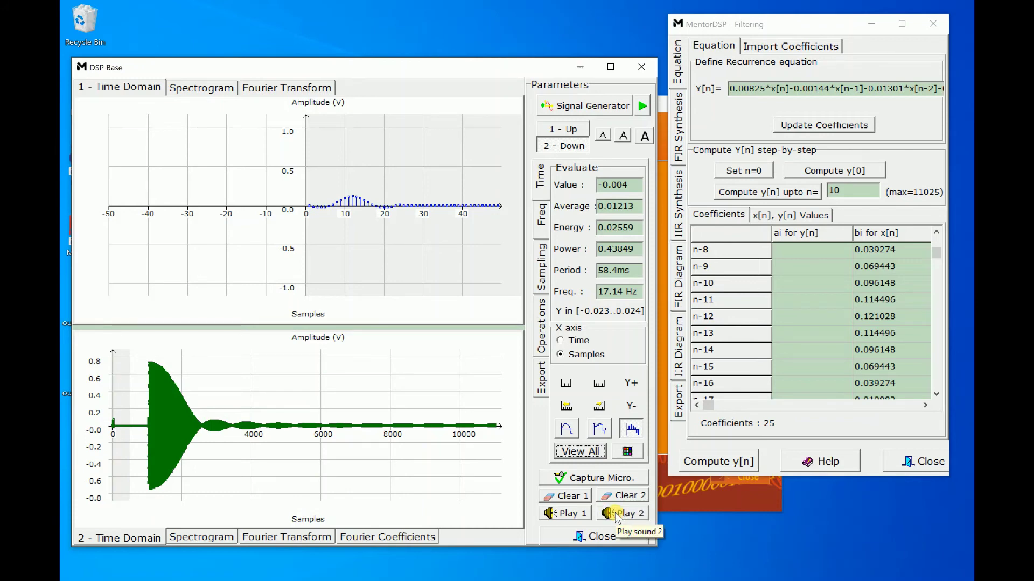
{"action": "left_click", "coordinate": [581, 519]}
{"action": "left_click", "coordinate": [606, 514]}
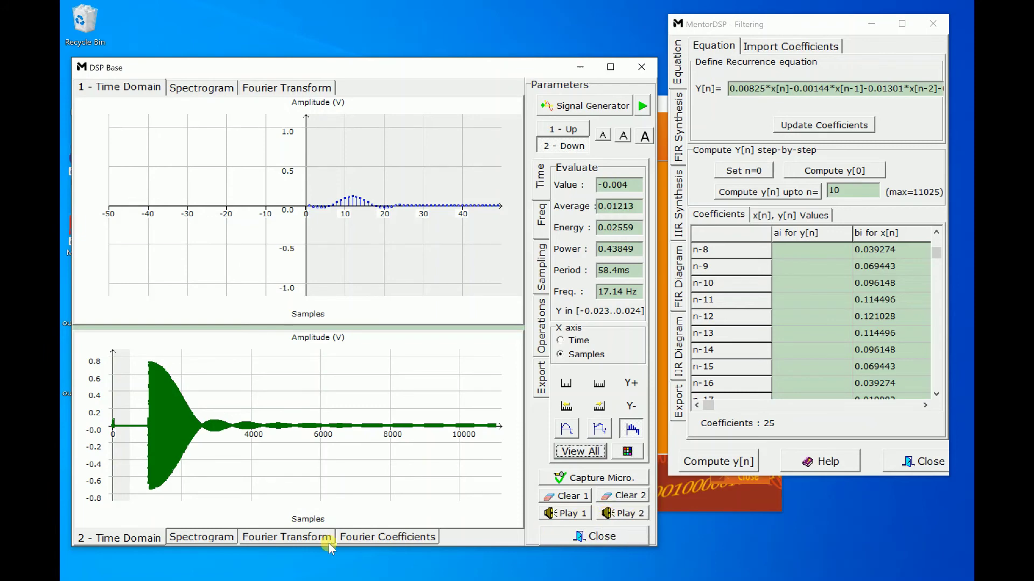
Examine the filtered signal's spectrogram with the amplitude scale lowered, and return channel 2 to its time-domain view.
{"action": "left_click", "coordinate": [227, 538]}
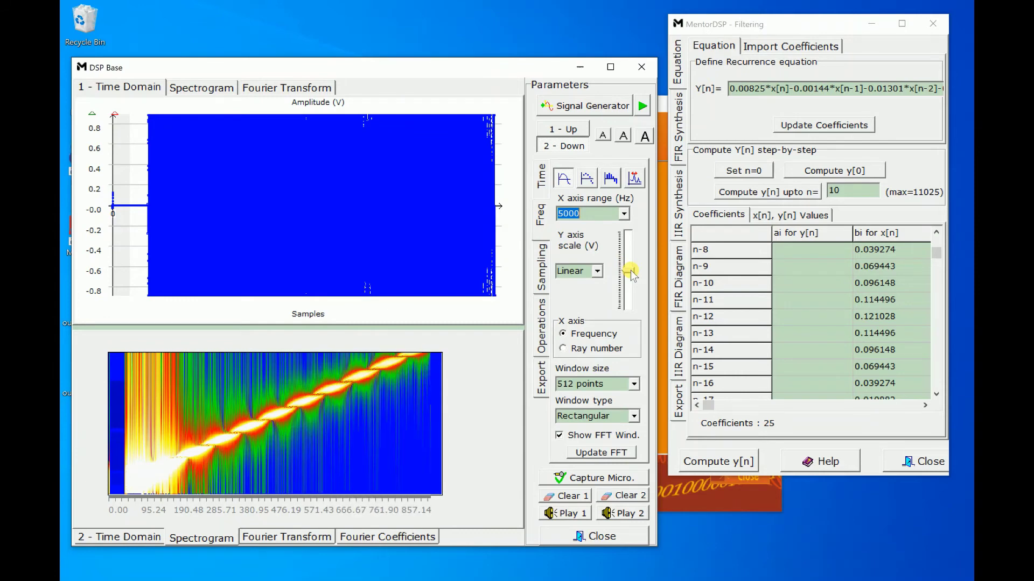
{"action": "left_click", "coordinate": [628, 306]}
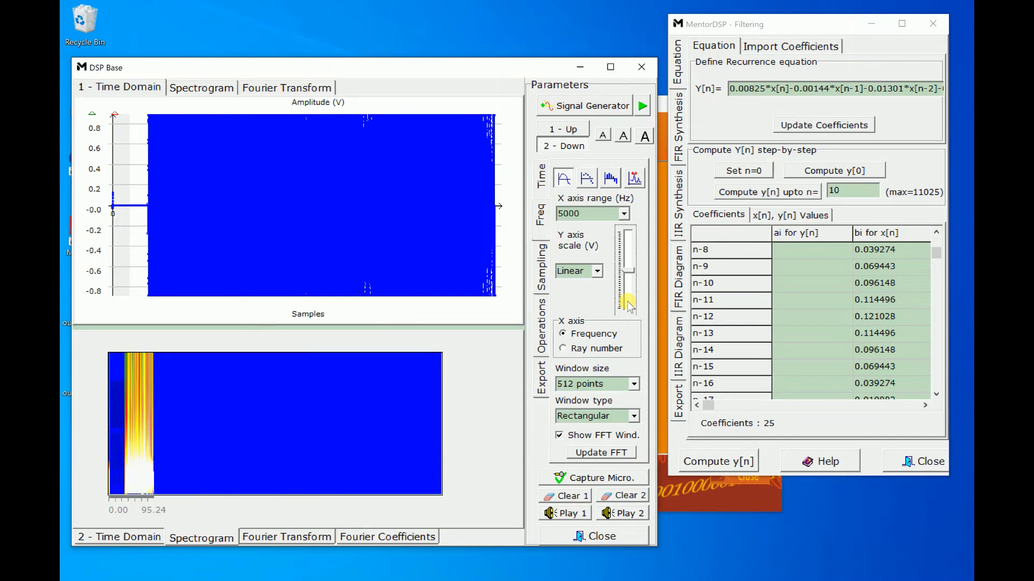
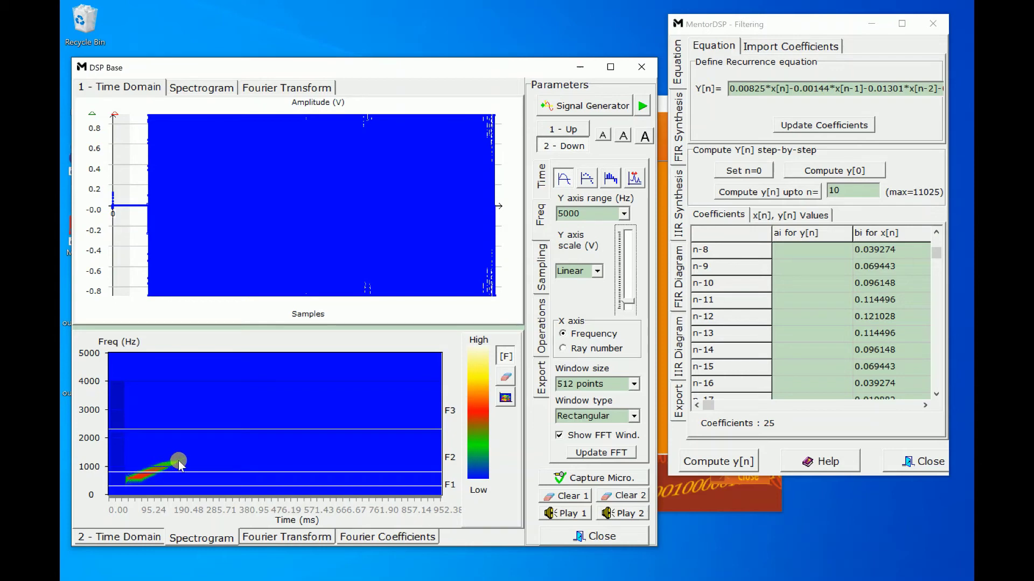
{"action": "left_click", "coordinate": [145, 538]}
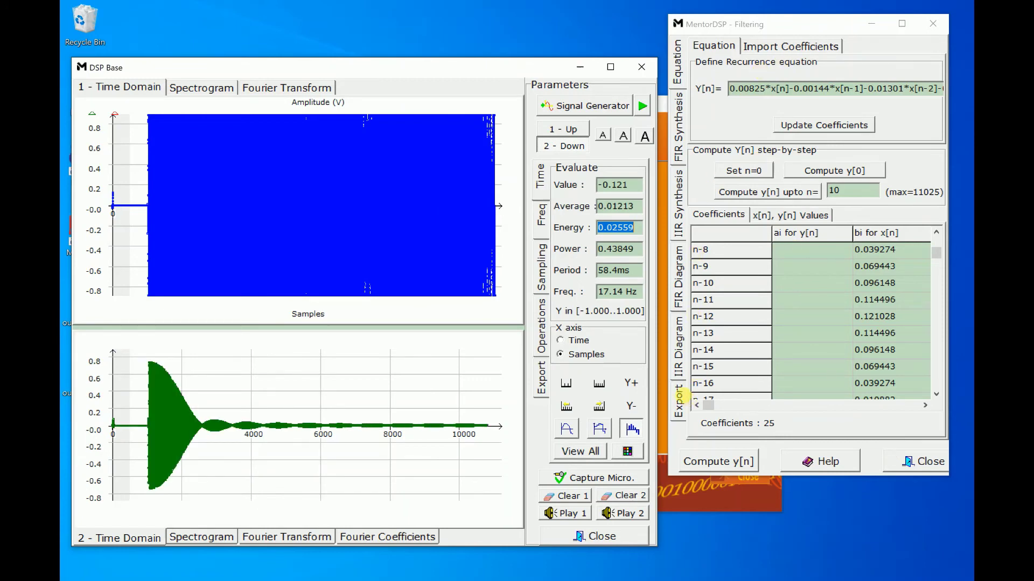
Show the export formats for the filter coefficients, and close the filtering and DSP Base windows.
{"action": "left_click", "coordinate": [679, 397]}
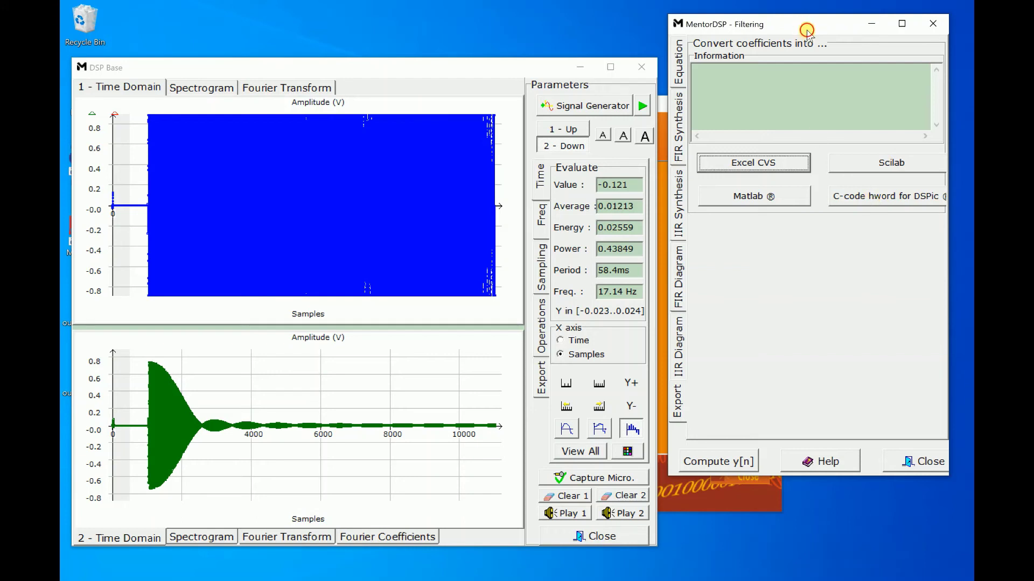
{"action": "left_click_drag", "start_coordinate": [808, 31], "coordinate": [800, 75]}
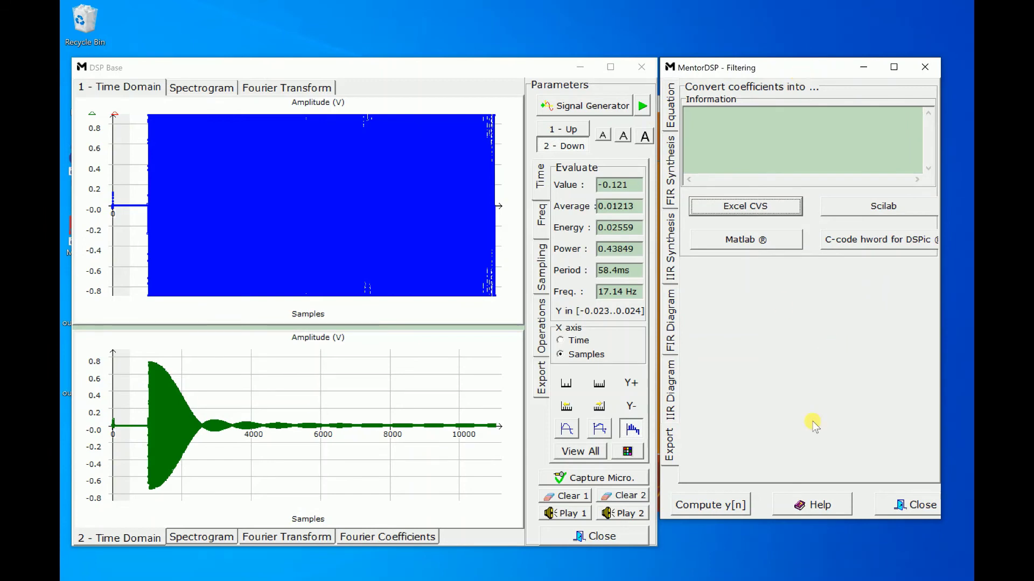
{"action": "left_click", "coordinate": [915, 505]}
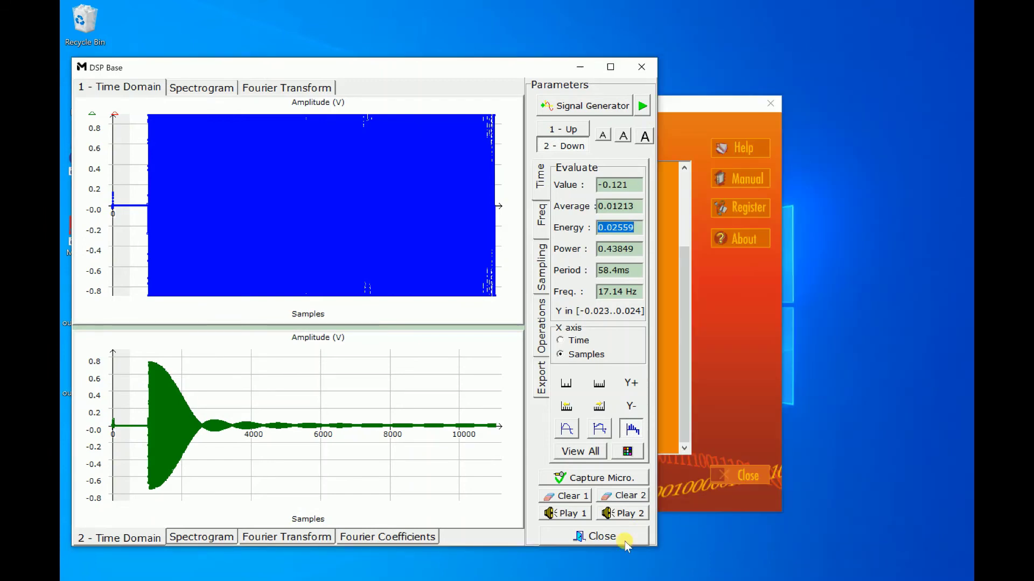
{"action": "left_click", "coordinate": [619, 537]}
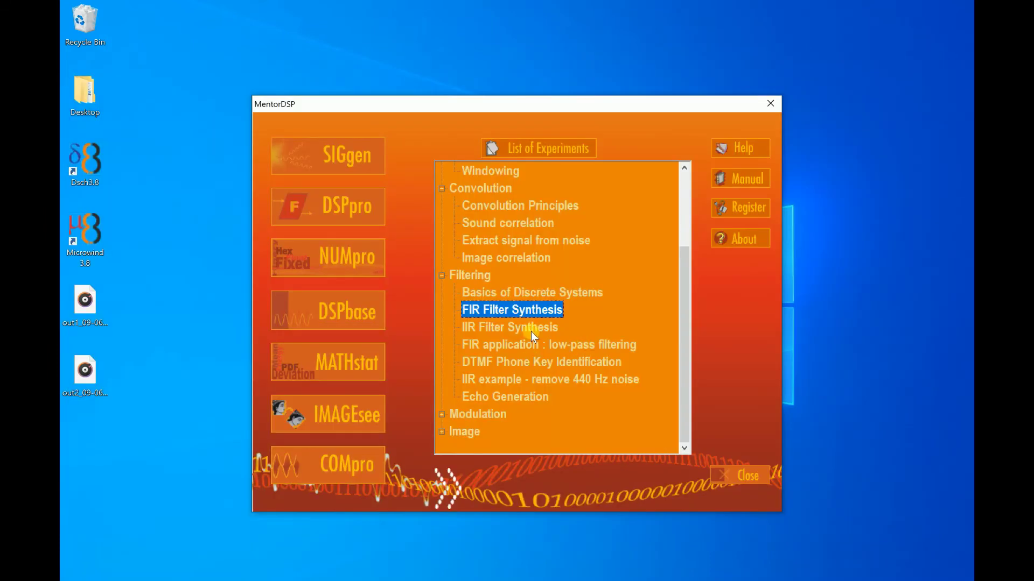
Open the IIR Filter Synthesis experiment and compute the output y[n] with its generated Bi-Quad 2nd Order low-pass filter.
{"action": "left_click", "coordinate": [531, 329]}
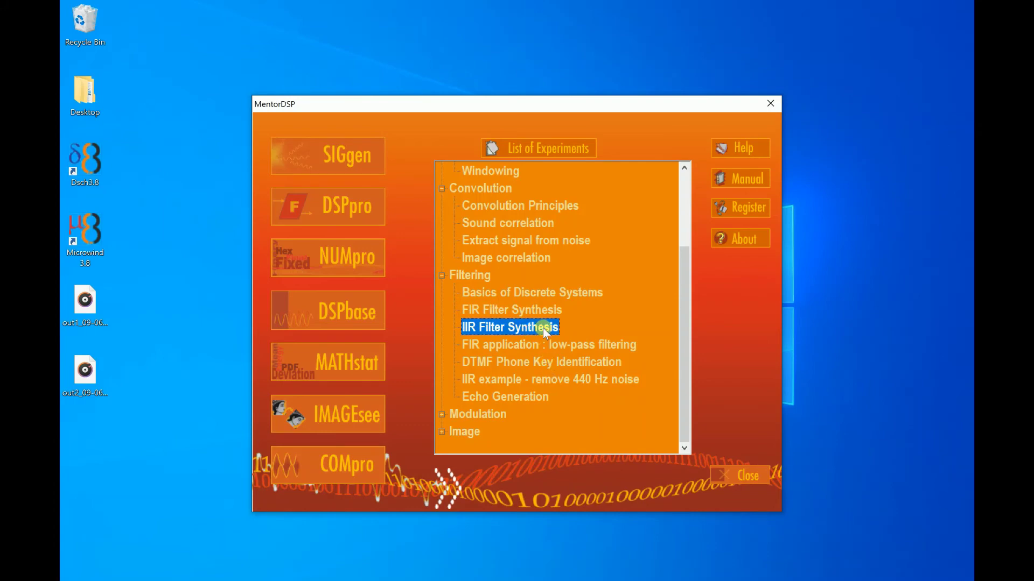
{"action": "double_click", "coordinate": [542, 328]}
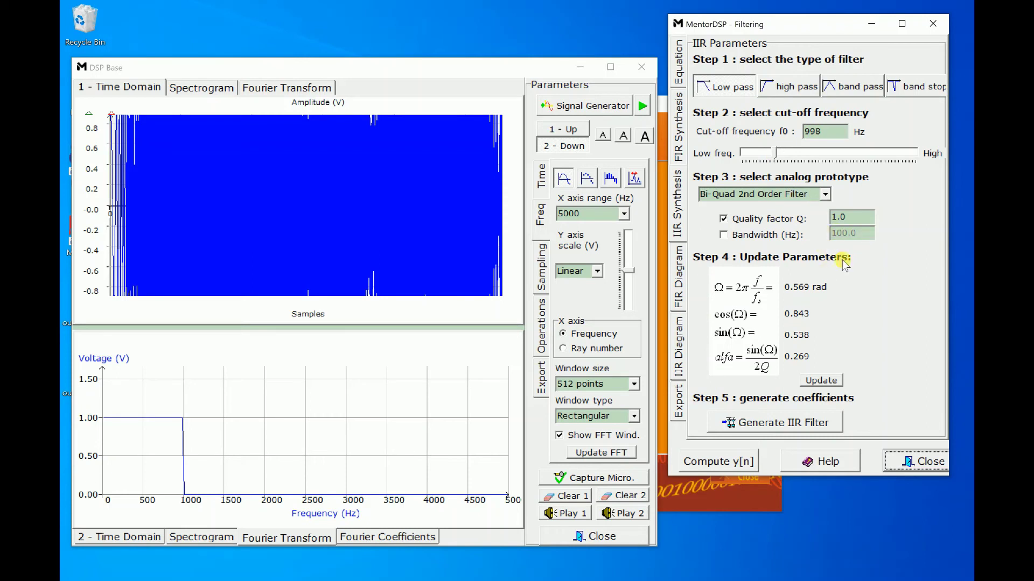
{"action": "left_click", "coordinate": [801, 424]}
{"action": "left_click", "coordinate": [733, 465]}
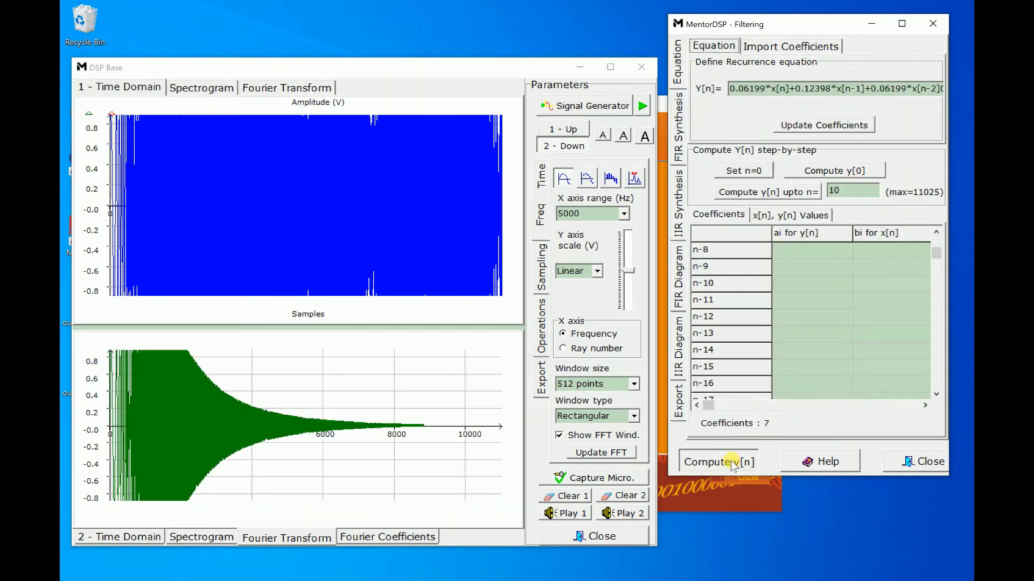
Play the channel 1 input and the channel 2 IIR-filtered output to compare the sounds.
{"action": "left_click", "coordinate": [574, 513]}
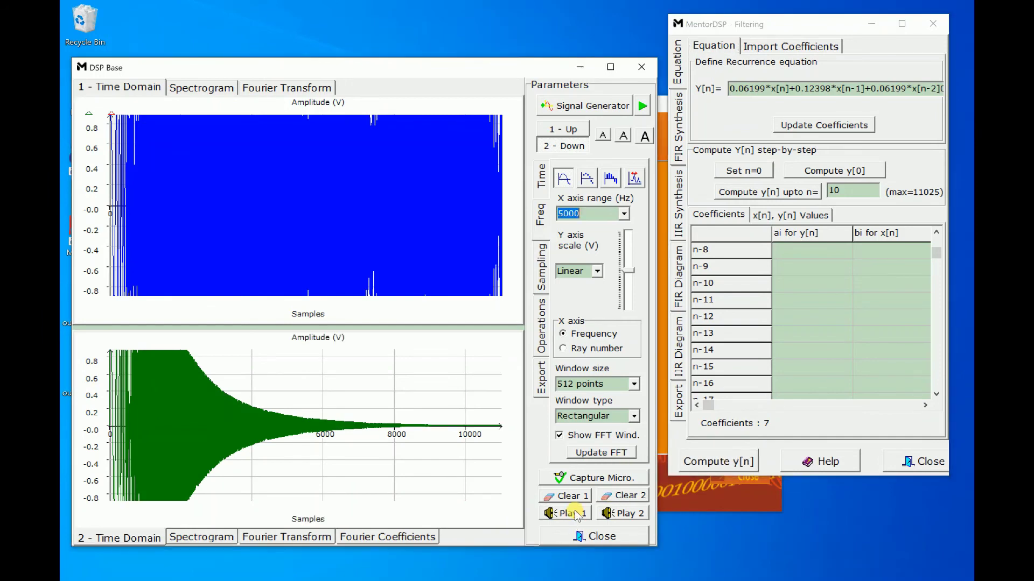
{"action": "left_click", "coordinate": [611, 514]}
Switch from the IIR experiment to the Echo Generation experiment and display the whole channel 1 signal.
{"action": "left_click", "coordinate": [930, 470]}
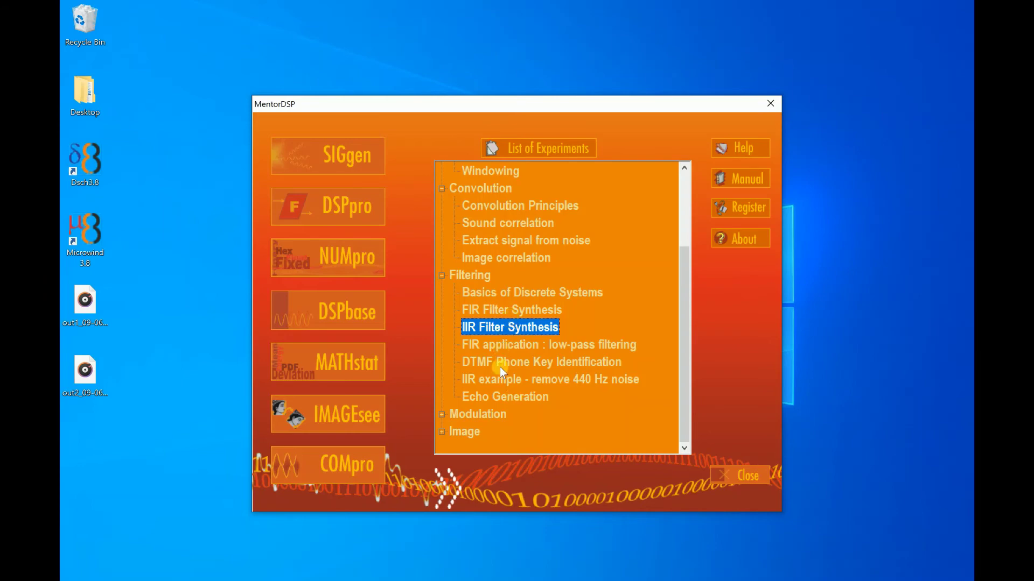
{"action": "double_click", "coordinate": [512, 397]}
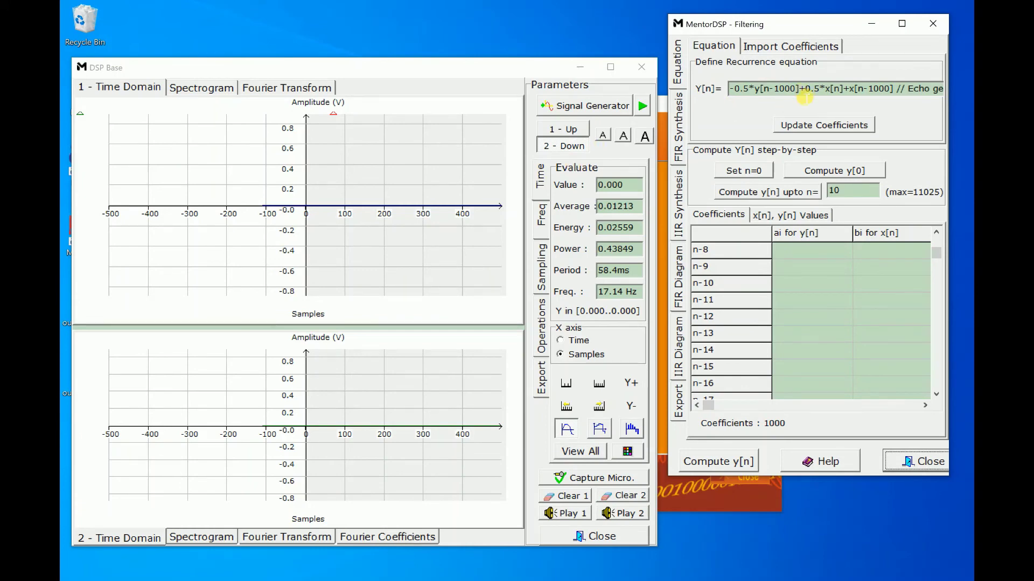
{"action": "left_click_drag", "start_coordinate": [800, 20], "coordinate": [789, 66]}
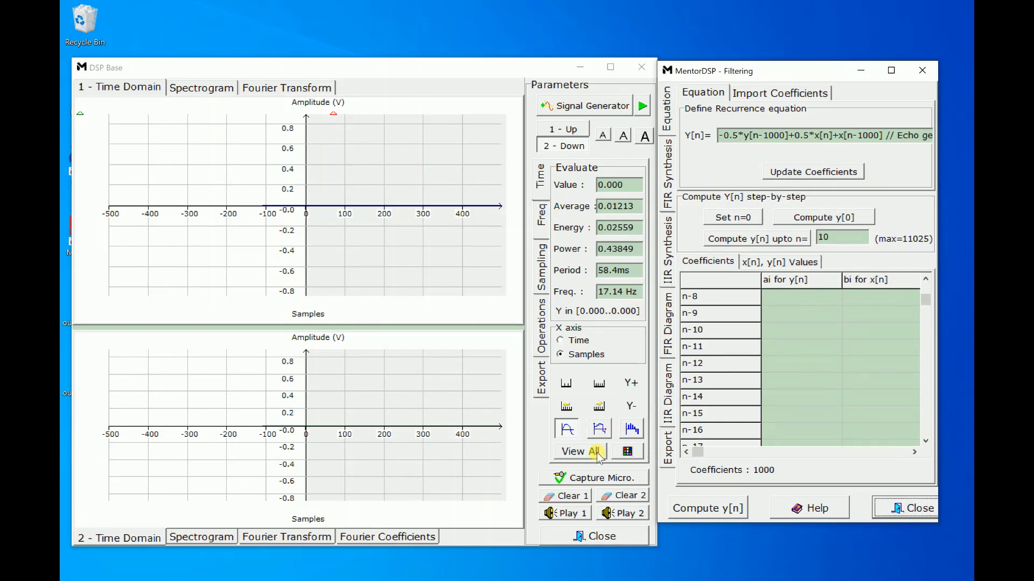
{"action": "left_click", "coordinate": [570, 130]}
{"action": "left_click", "coordinate": [580, 451]}
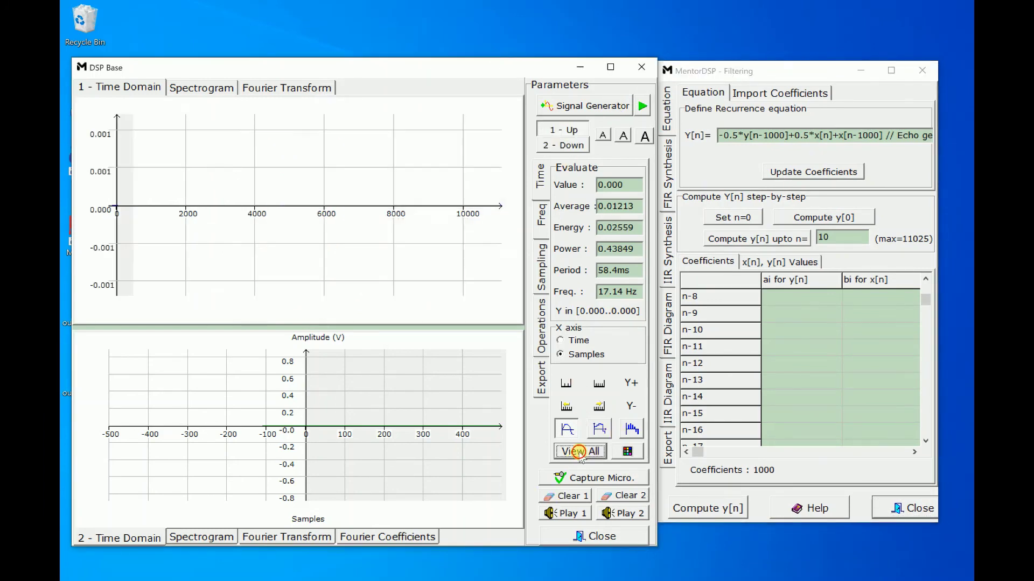
Load the AIUEO audio file from the MentorDSP sounds folder in the Signal Generator and generate it on channels 1 and 2.
{"action": "left_click", "coordinate": [602, 107]}
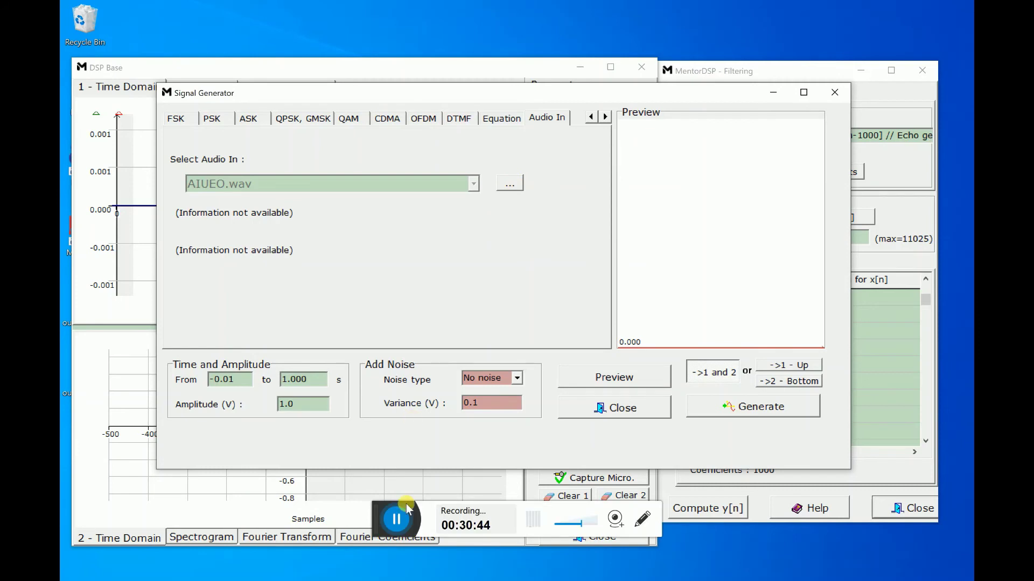
{"action": "left_click", "coordinate": [401, 520]}
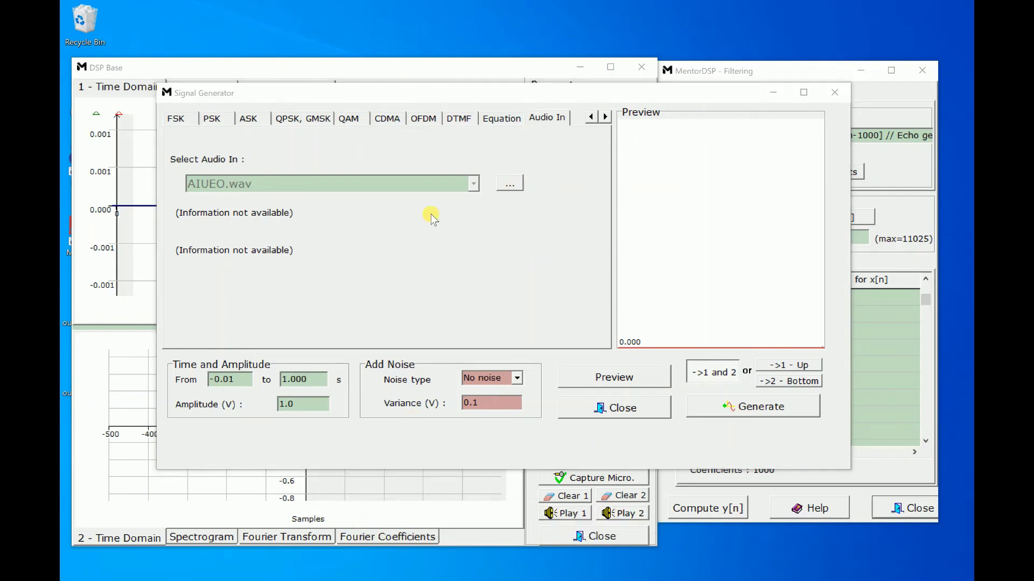
{"action": "left_click", "coordinate": [509, 183]}
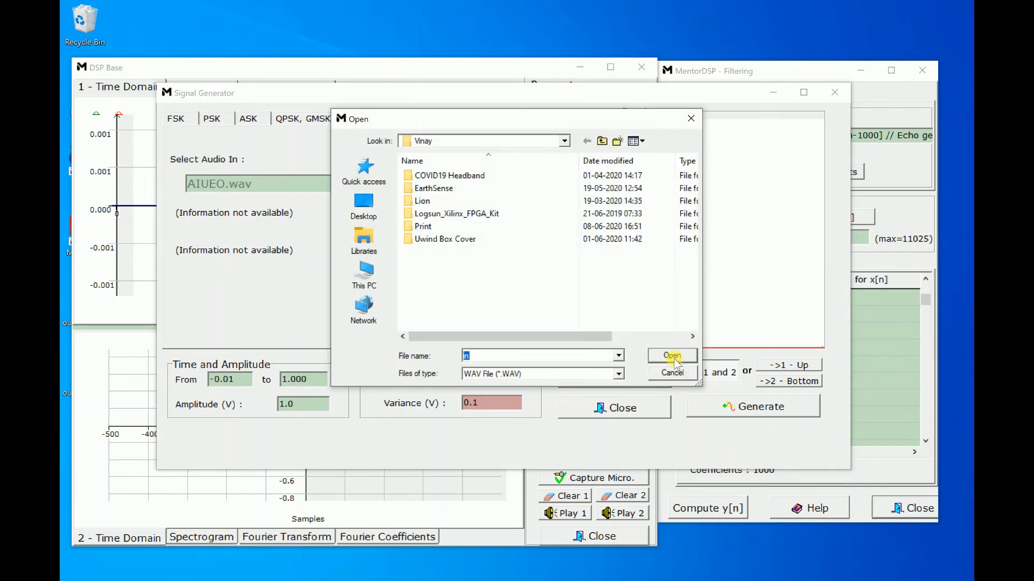
{"action": "type", "text": "c:"}
{"action": "key", "text": "Return"}
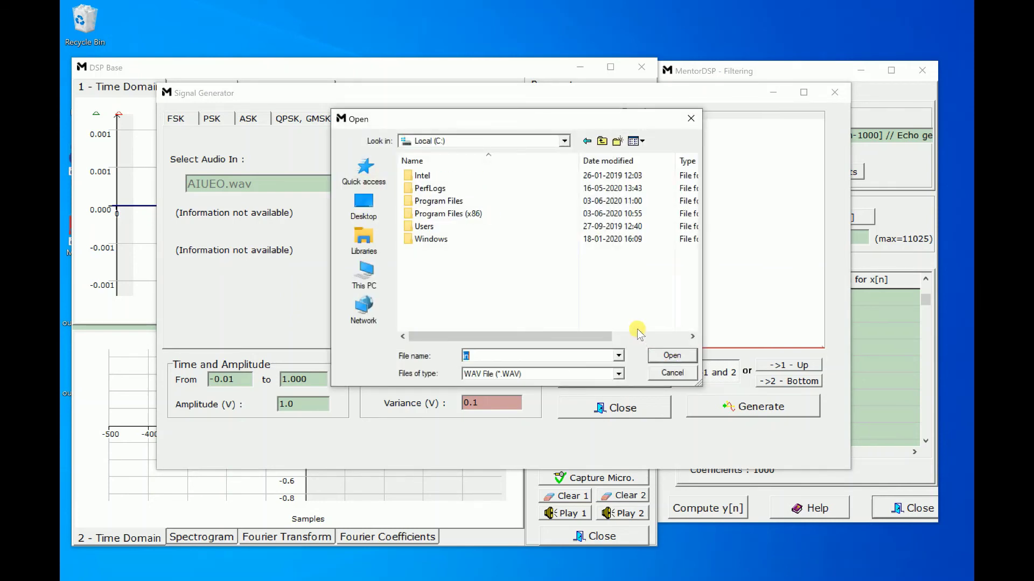
{"action": "double_click", "coordinate": [491, 214]}
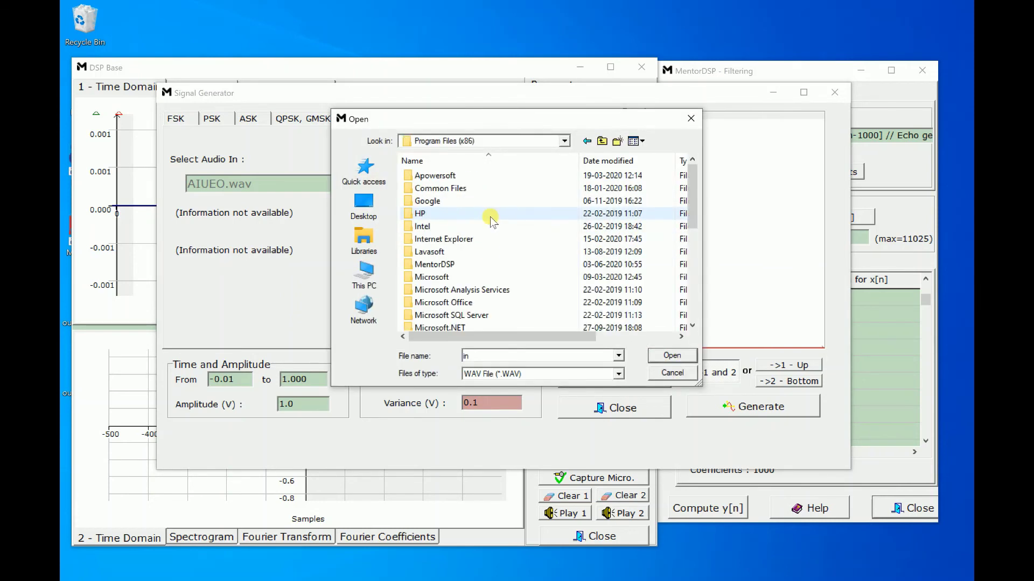
{"action": "double_click", "coordinate": [462, 264]}
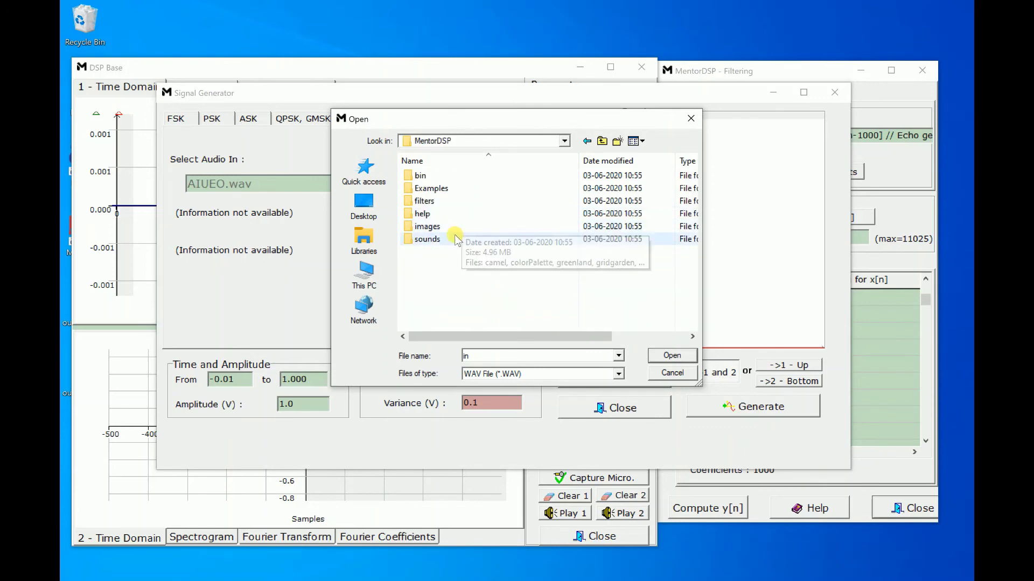
{"action": "double_click", "coordinate": [455, 238]}
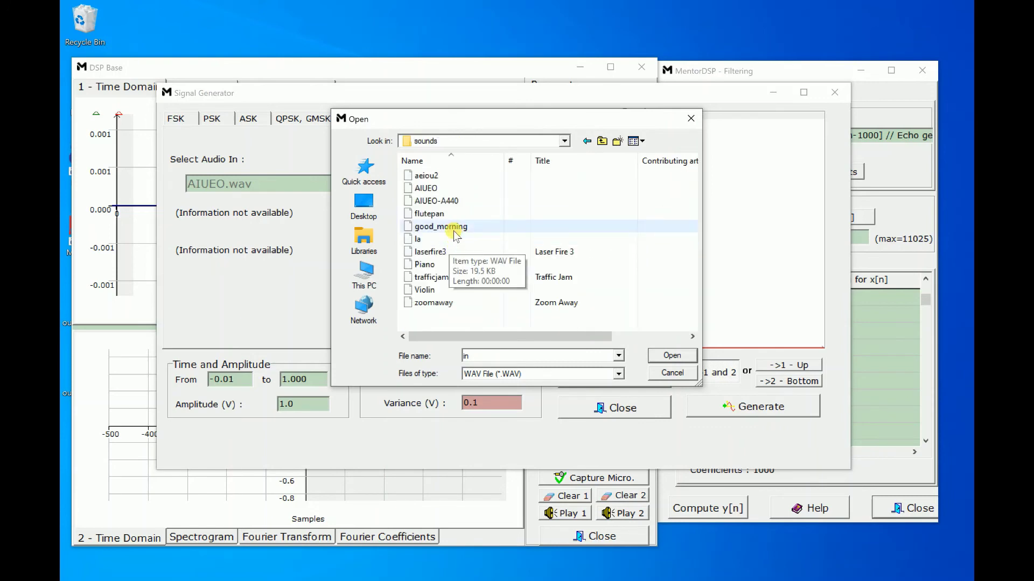
{"action": "double_click", "coordinate": [449, 190]}
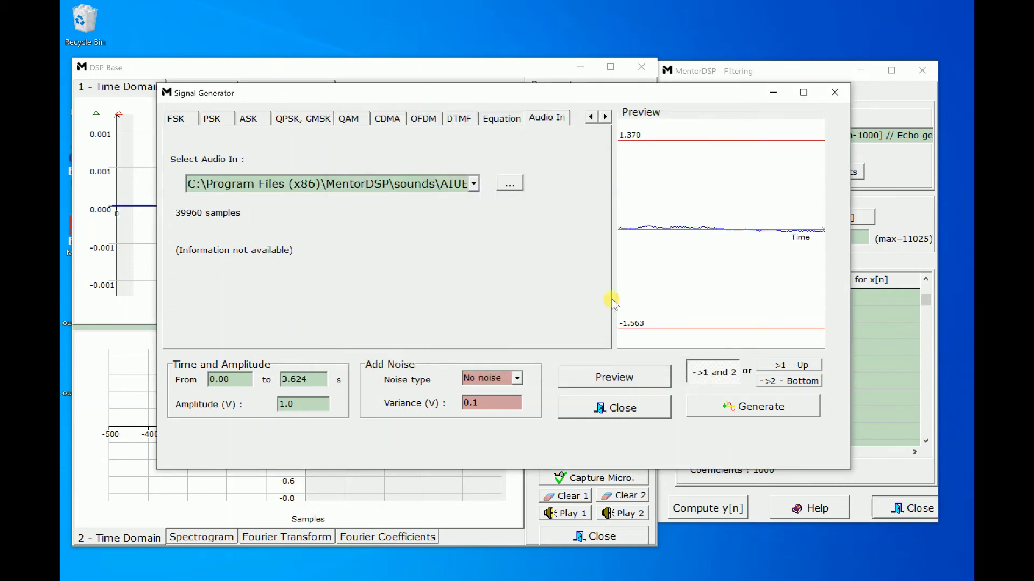
{"action": "left_click", "coordinate": [765, 407]}
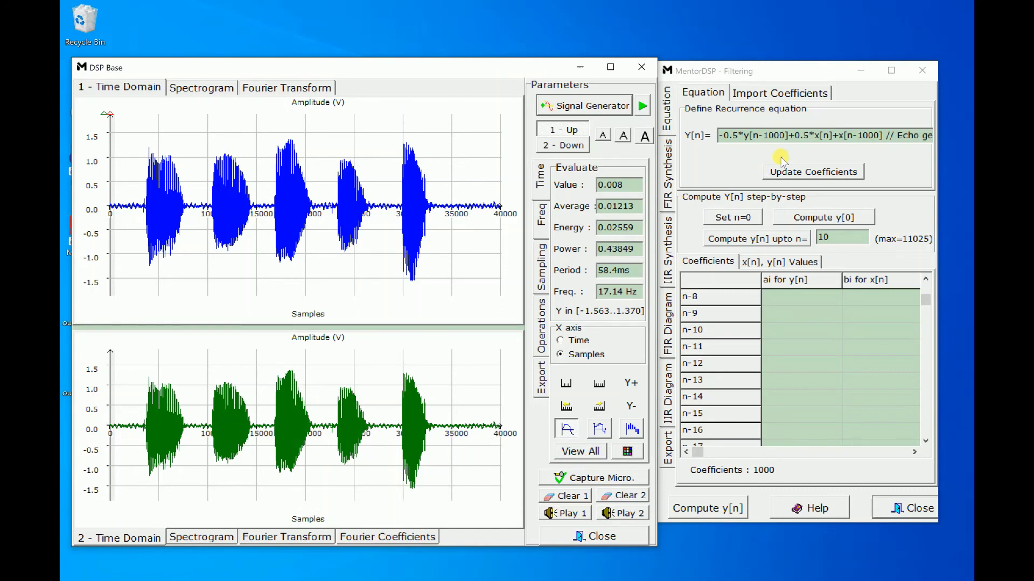
Review the echo recurrence equation -0.5*y[n-1000]+0.5*x[n]+x[n-1000], compute the output y[n], and play channel 1.
{"action": "left_click", "coordinate": [825, 135]}
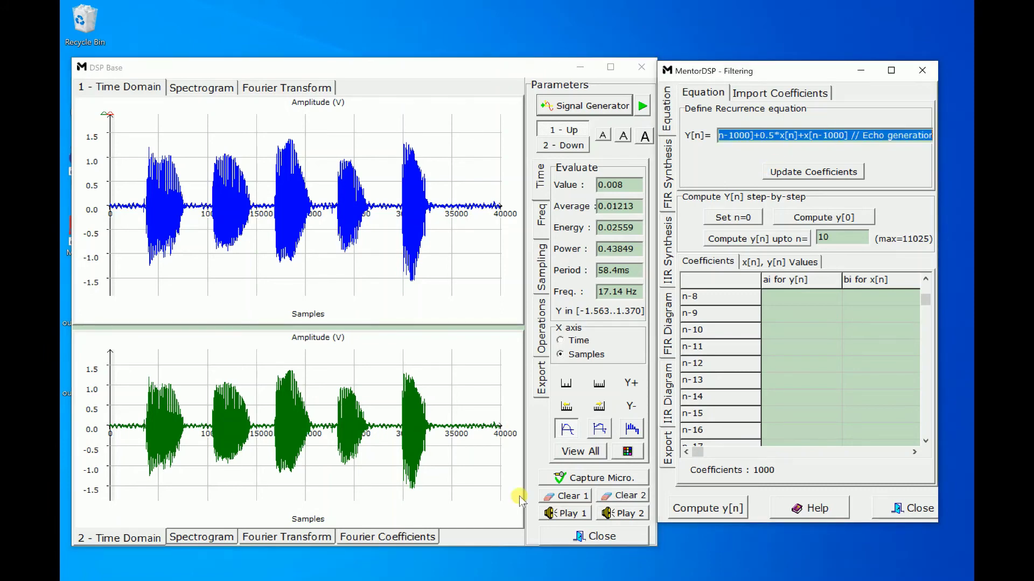
{"action": "left_click", "coordinate": [833, 137]}
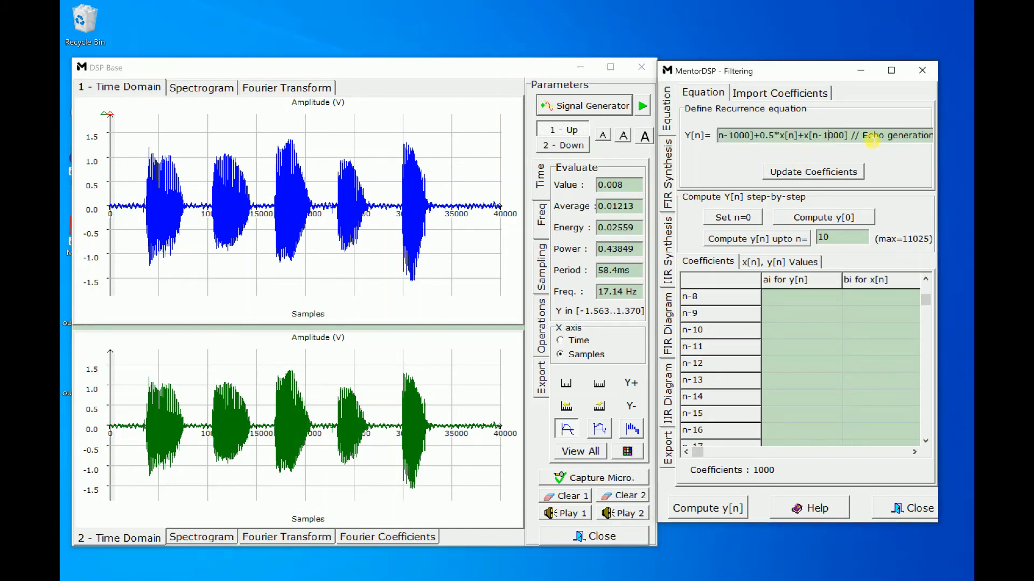
{"action": "left_click_drag", "start_coordinate": [868, 137], "coordinate": [768, 146]}
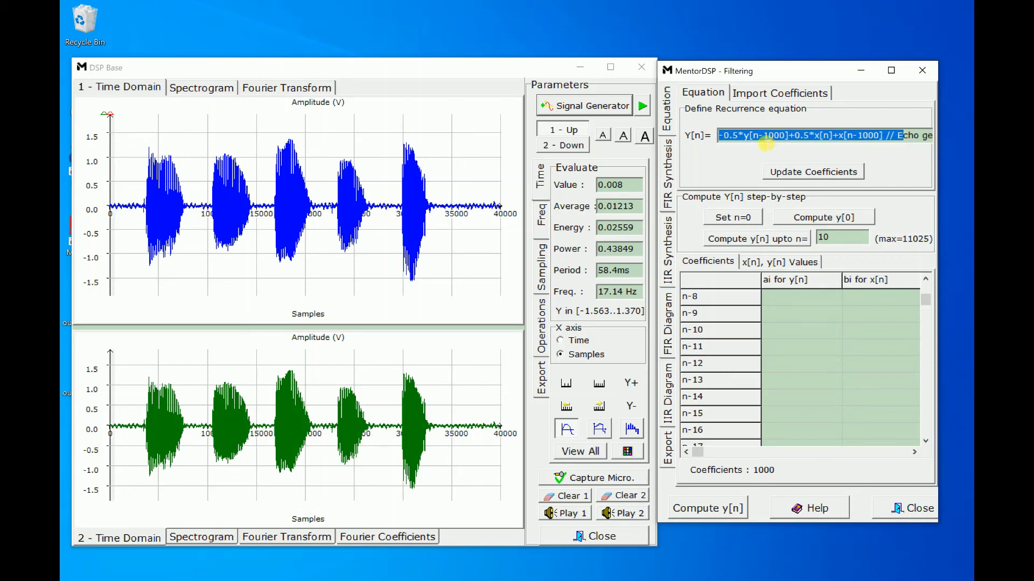
{"action": "left_click", "coordinate": [756, 138]}
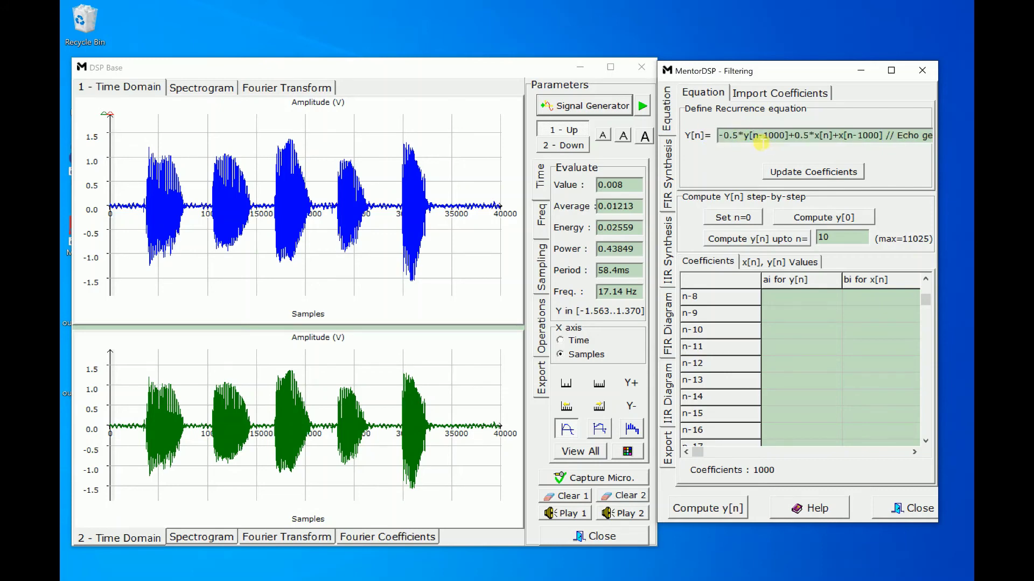
{"action": "left_click_drag", "start_coordinate": [769, 138], "coordinate": [784, 137]}
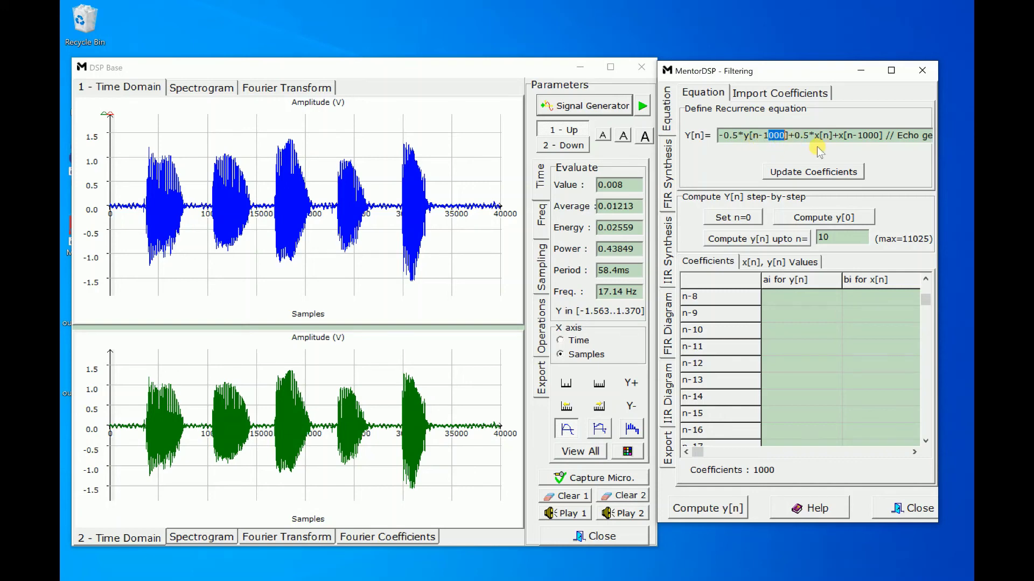
{"action": "left_click_drag", "start_coordinate": [821, 144], "coordinate": [861, 144]}
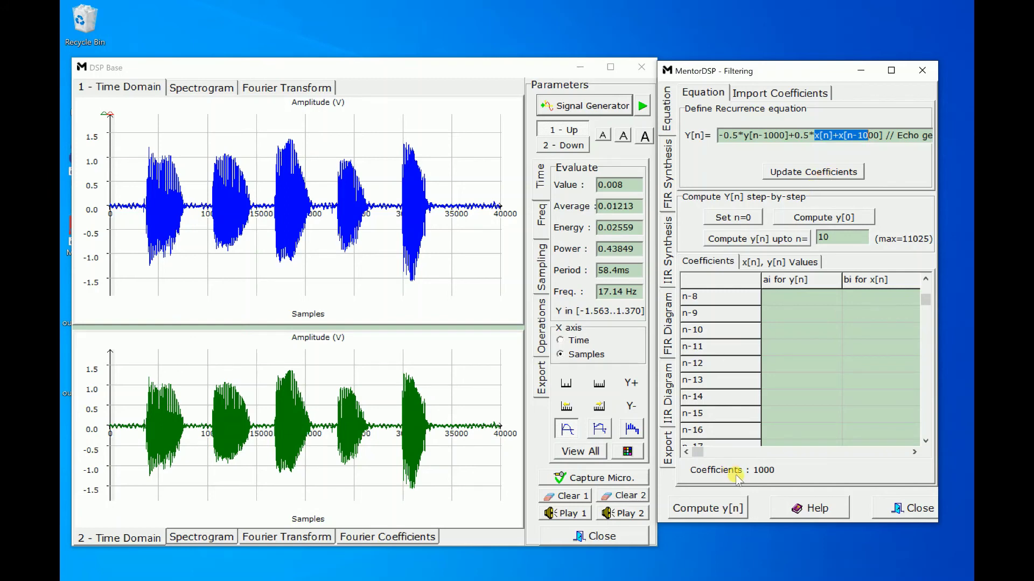
{"action": "left_click", "coordinate": [720, 509]}
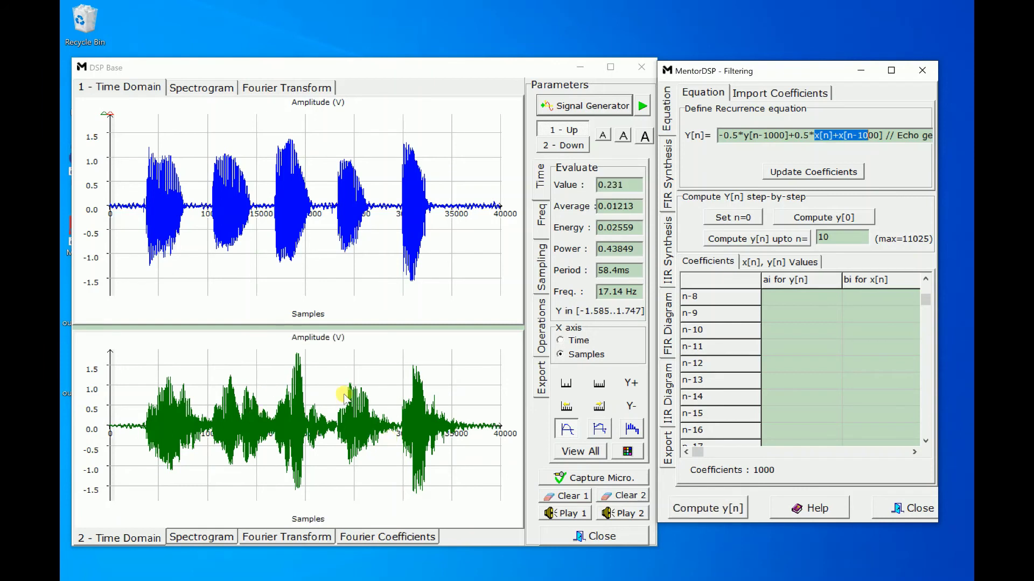
{"action": "left_click", "coordinate": [570, 513]}
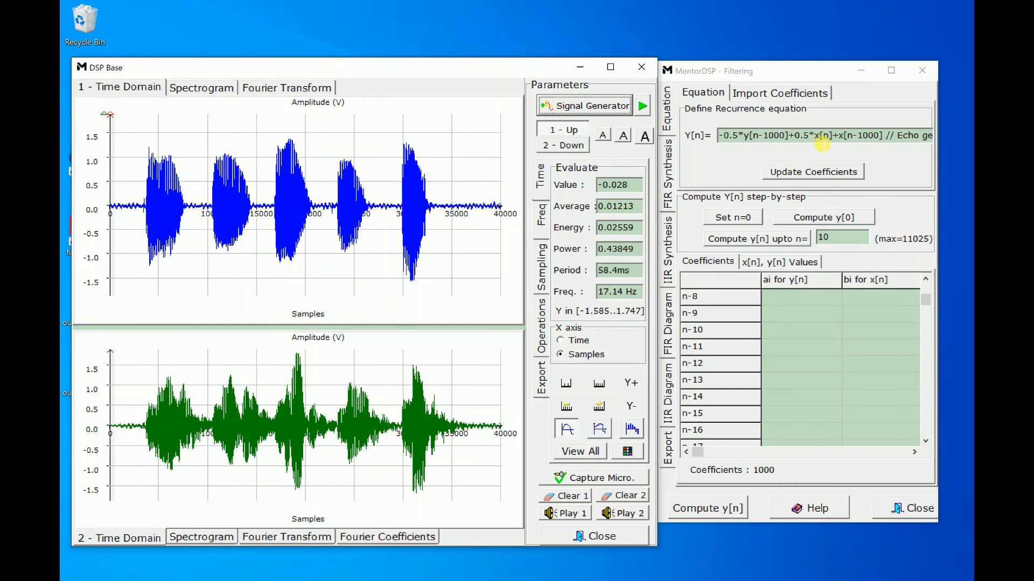
Show the start of the echo equation's coefficient table, and close the filtering and DSP Base windows.
{"action": "left_click", "coordinate": [819, 137]}
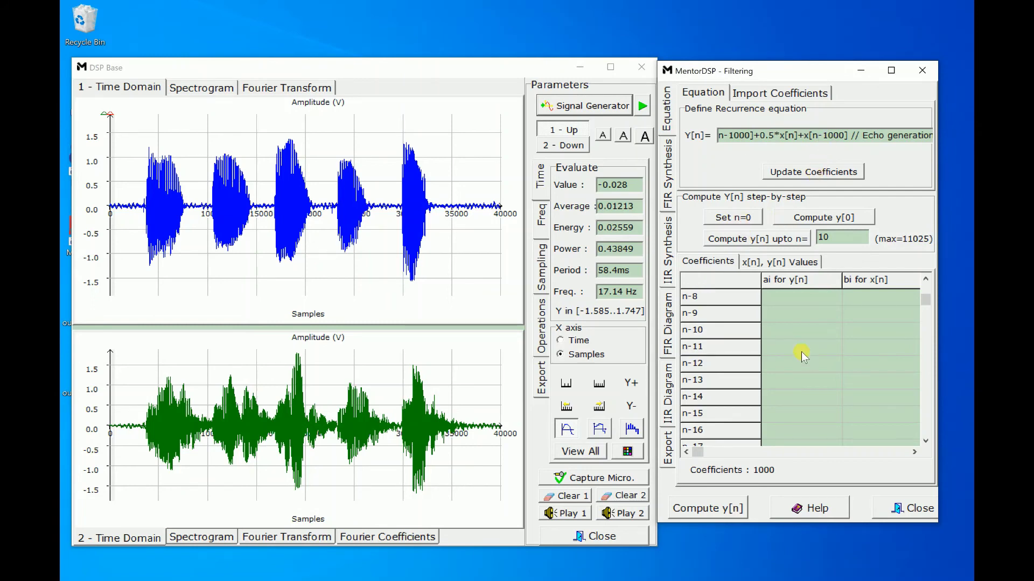
{"action": "left_click_drag", "start_coordinate": [925, 306], "coordinate": [924, 282]}
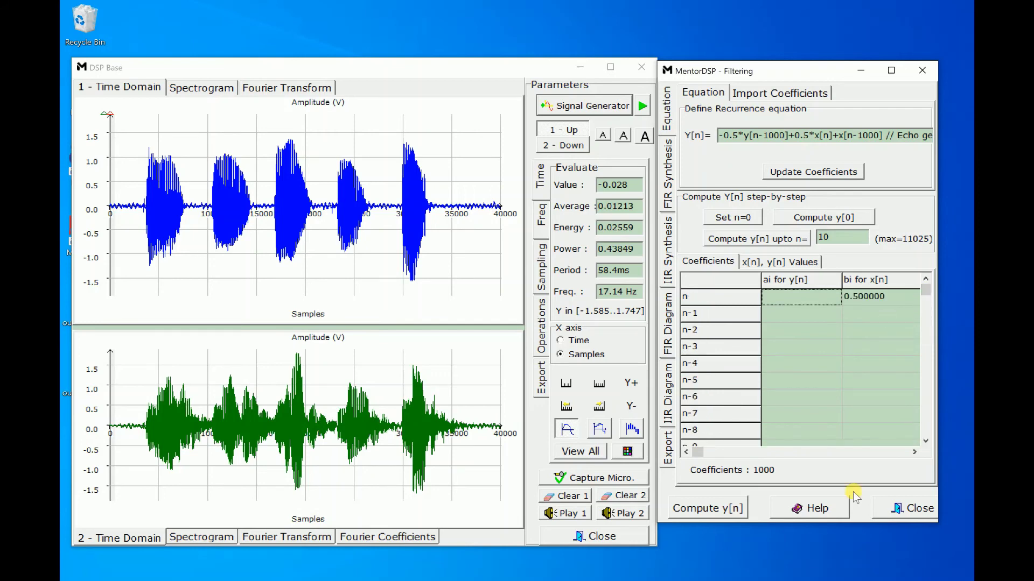
{"action": "left_click", "coordinate": [905, 509]}
{"action": "left_click", "coordinate": [574, 536]}
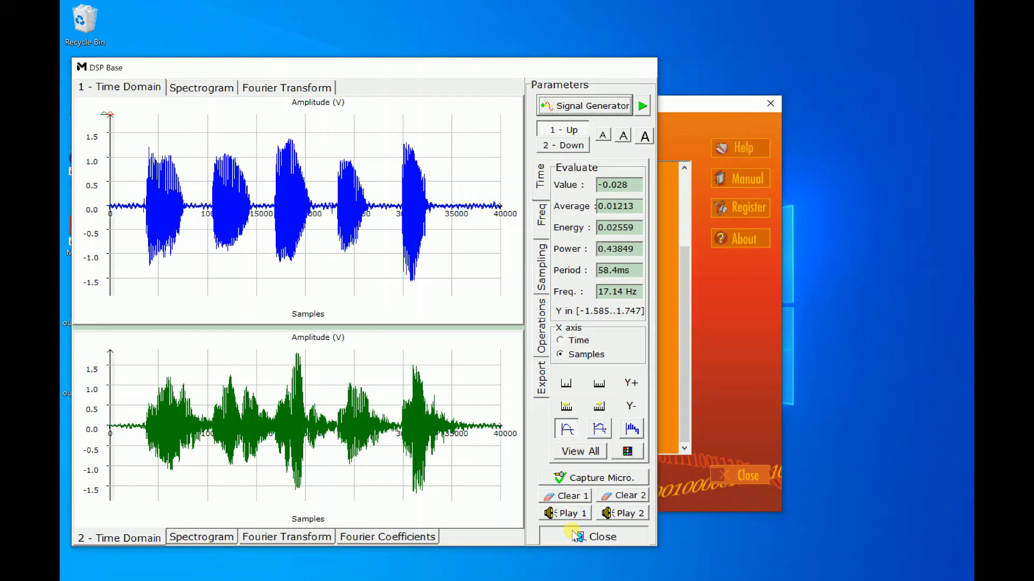
Expand the Modulation experiments, view the Amplitude Modulation experiment, and close its windows.
{"action": "double_click", "coordinate": [494, 420]}
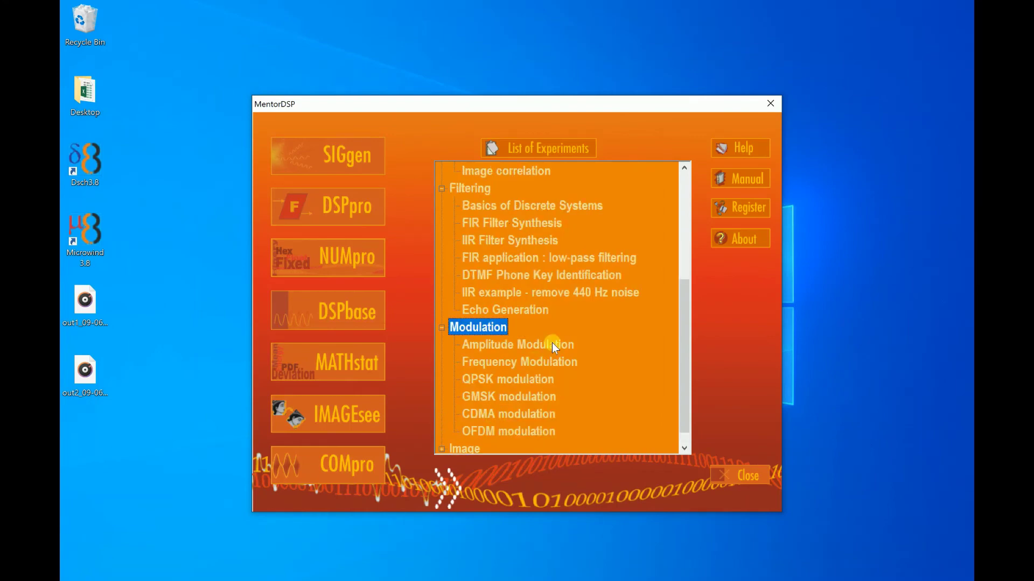
{"action": "double_click", "coordinate": [553, 326]}
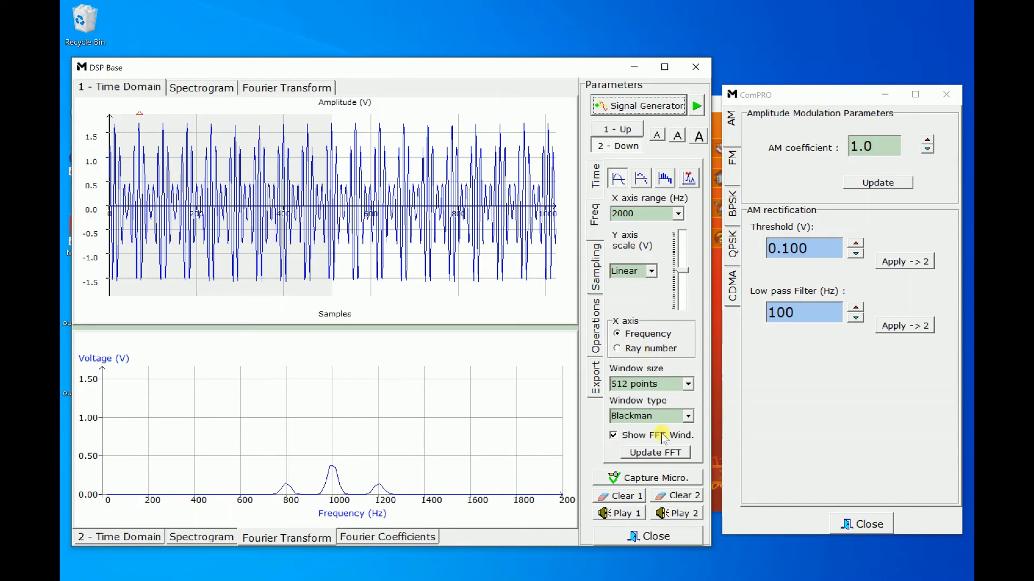
{"action": "left_click", "coordinate": [641, 537]}
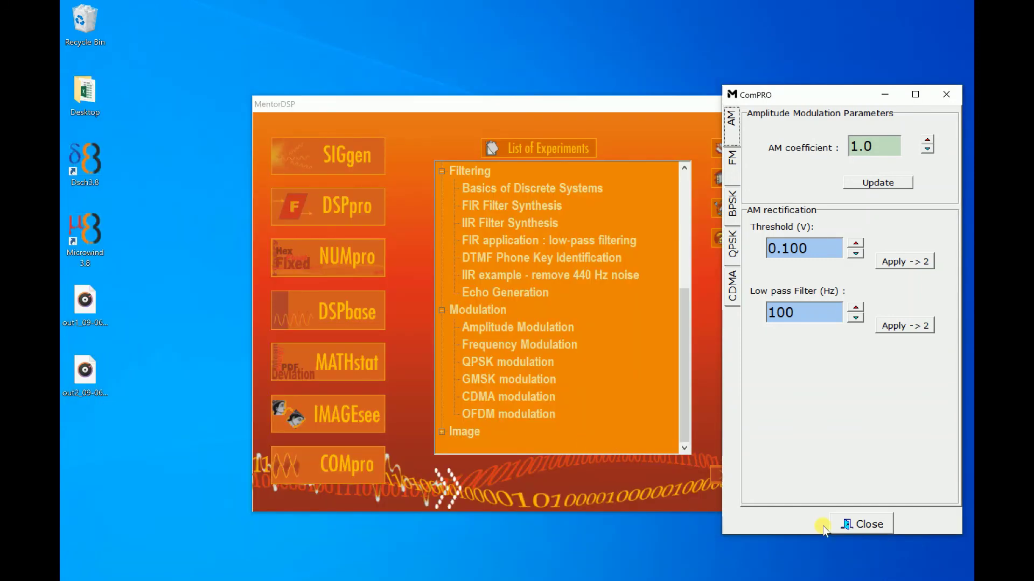
{"action": "left_click", "coordinate": [845, 525]}
Open the Frequency Modulation experiment, update the modulated signal, and close its windows.
{"action": "left_click", "coordinate": [541, 345]}
{"action": "double_click", "coordinate": [541, 344]}
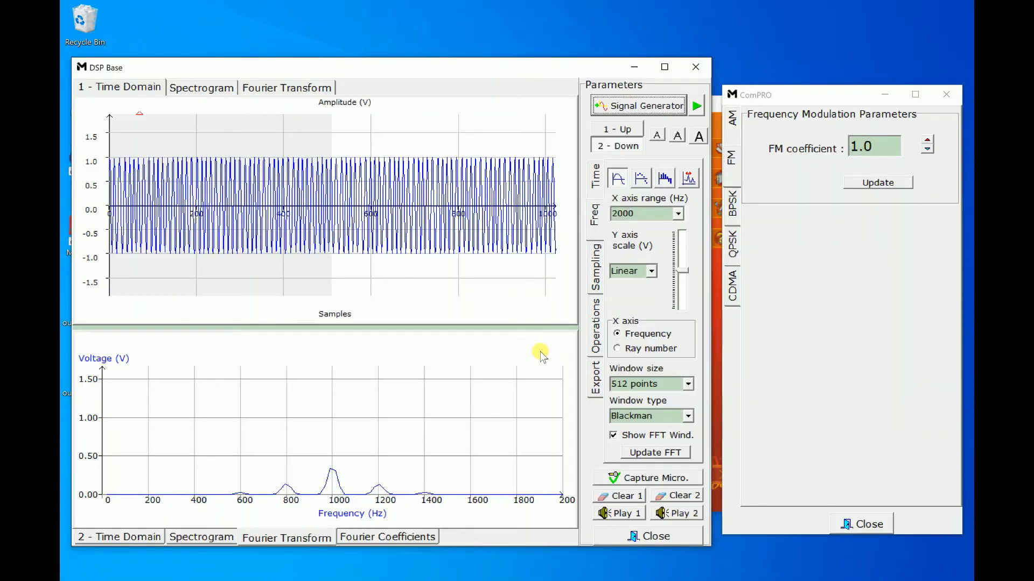
{"action": "left_click", "coordinate": [867, 189]}
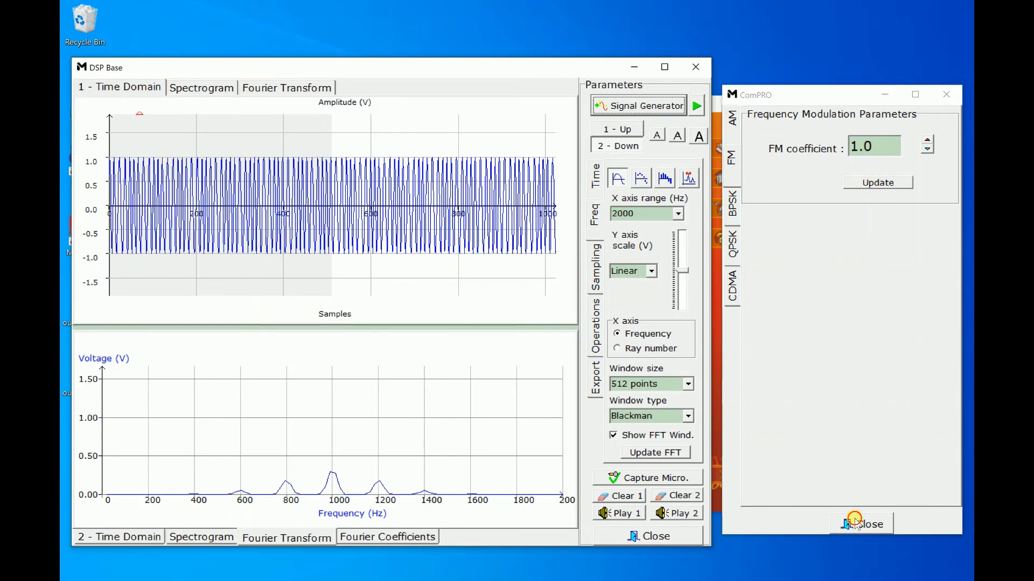
{"action": "left_click", "coordinate": [855, 520]}
{"action": "left_click", "coordinate": [679, 537]}
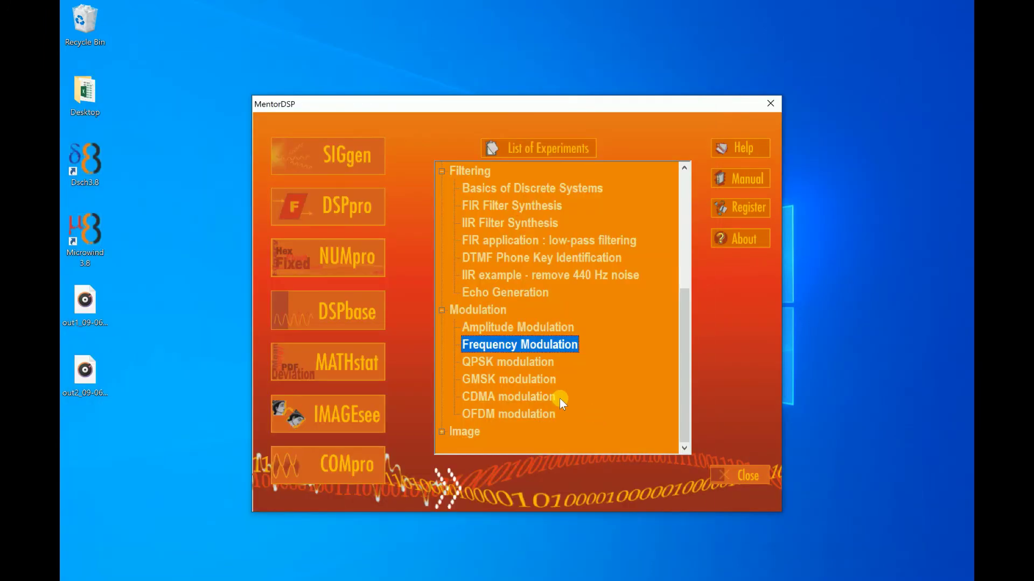
View the QPSK modulation and CDMA modulation experiments one after the other, closing the windows of each.
{"action": "double_click", "coordinate": [539, 365]}
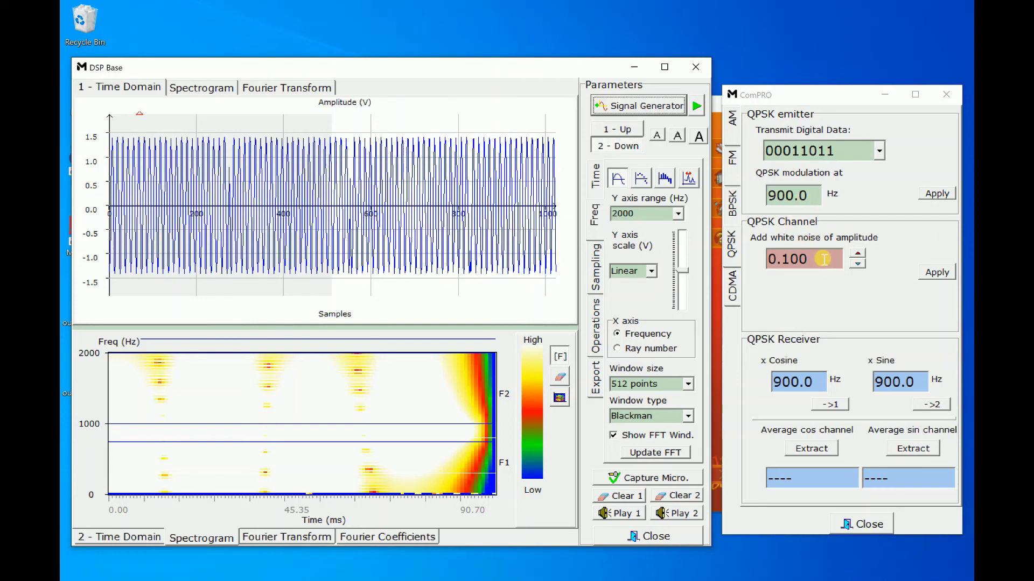
{"action": "left_click", "coordinate": [870, 524]}
{"action": "left_click", "coordinate": [650, 536]}
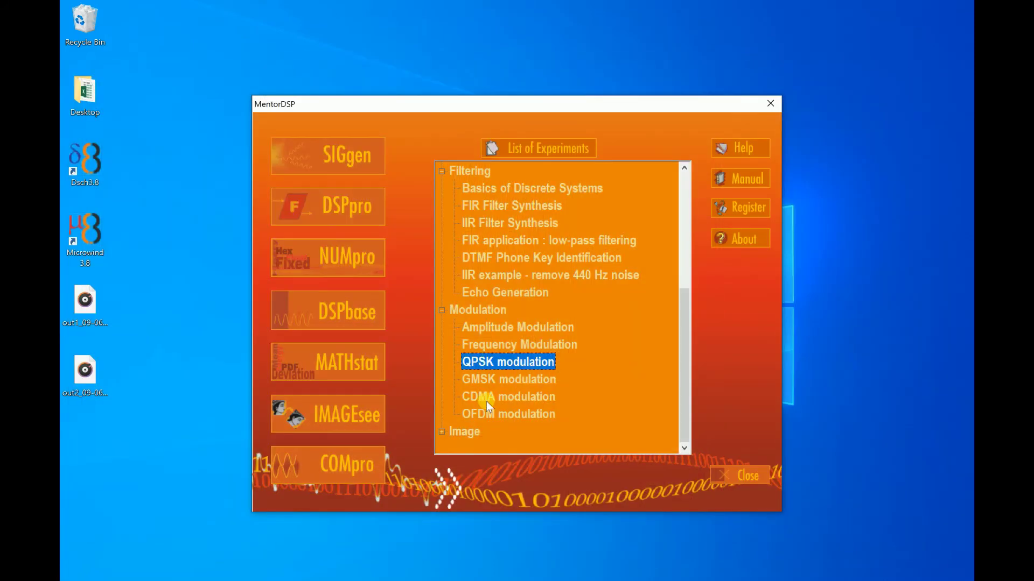
{"action": "double_click", "coordinate": [512, 397]}
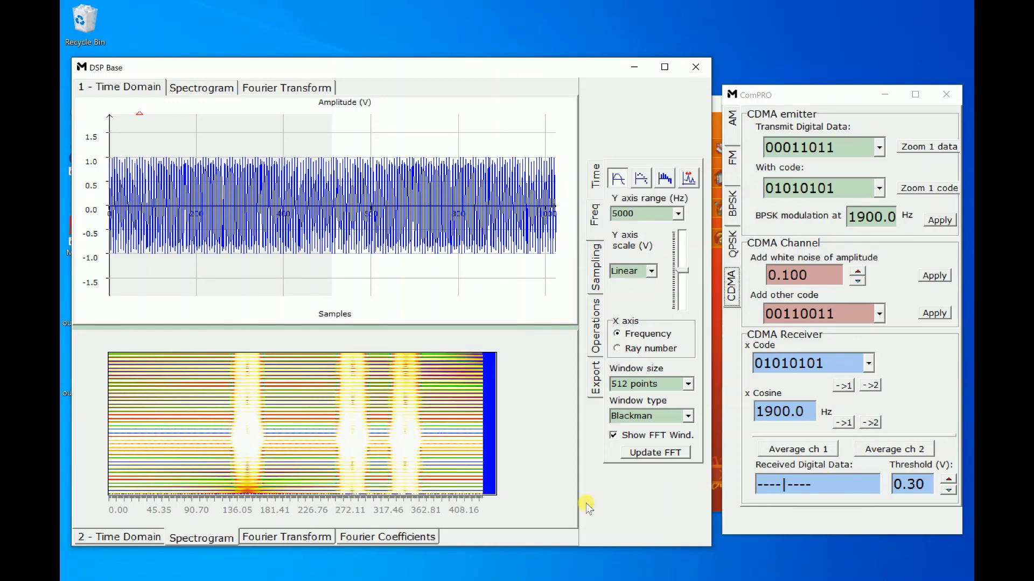
{"action": "left_click", "coordinate": [946, 95]}
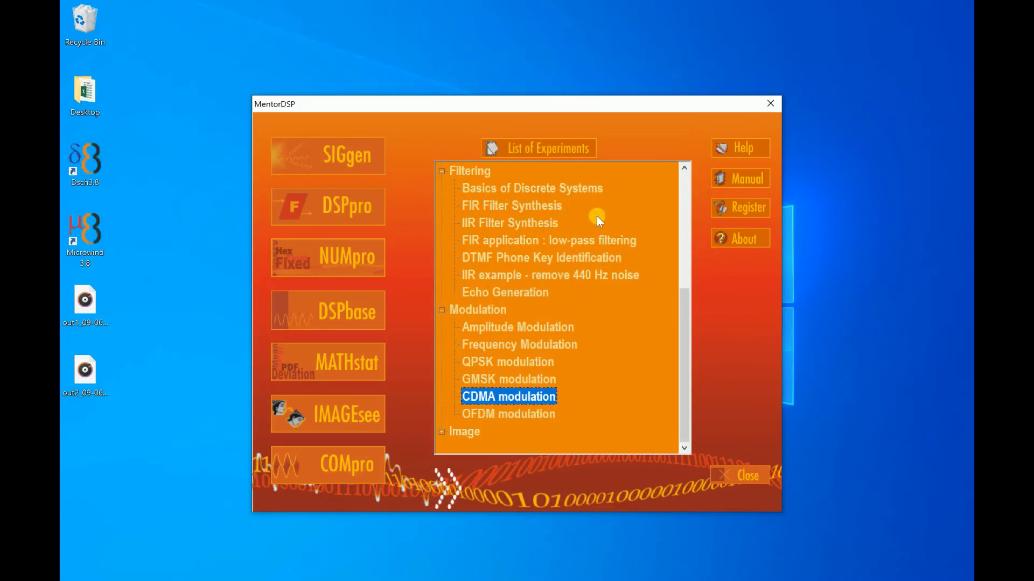
Expand the Image experiments, open Image Properties, and load camel from the MentorDSP images folder.
{"action": "double_click", "coordinate": [470, 434]}
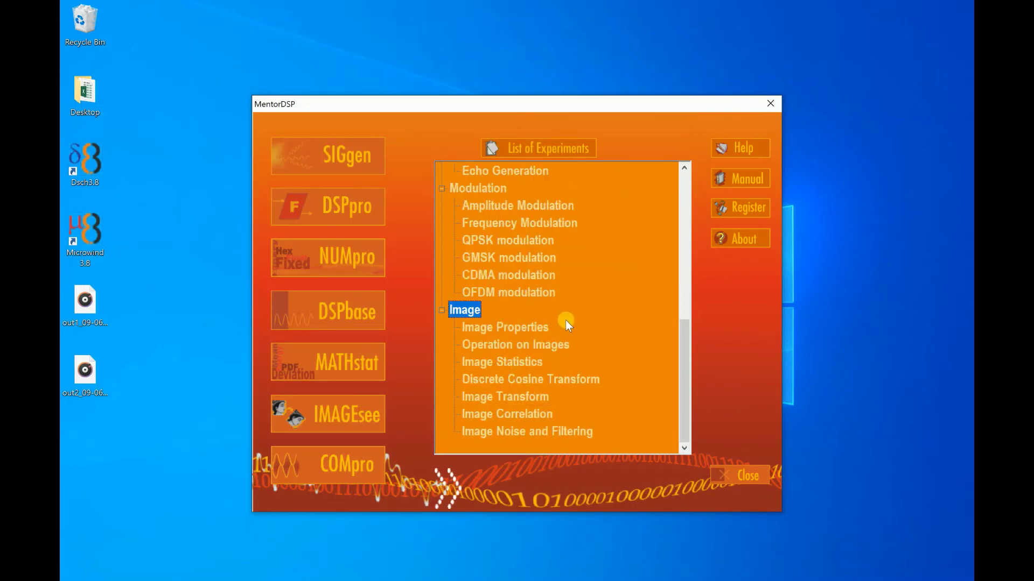
{"action": "double_click", "coordinate": [535, 328]}
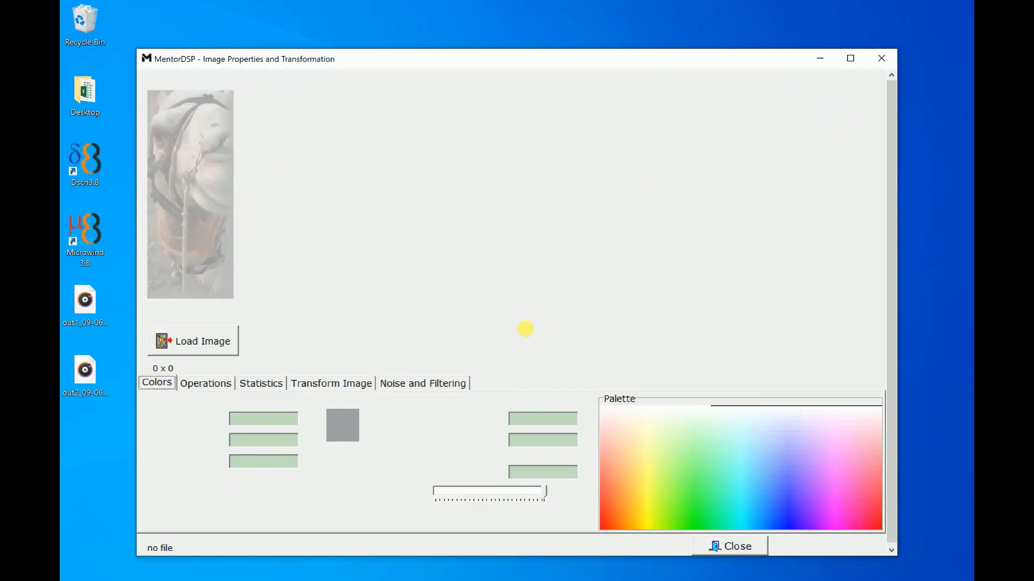
{"action": "left_click", "coordinate": [236, 341]}
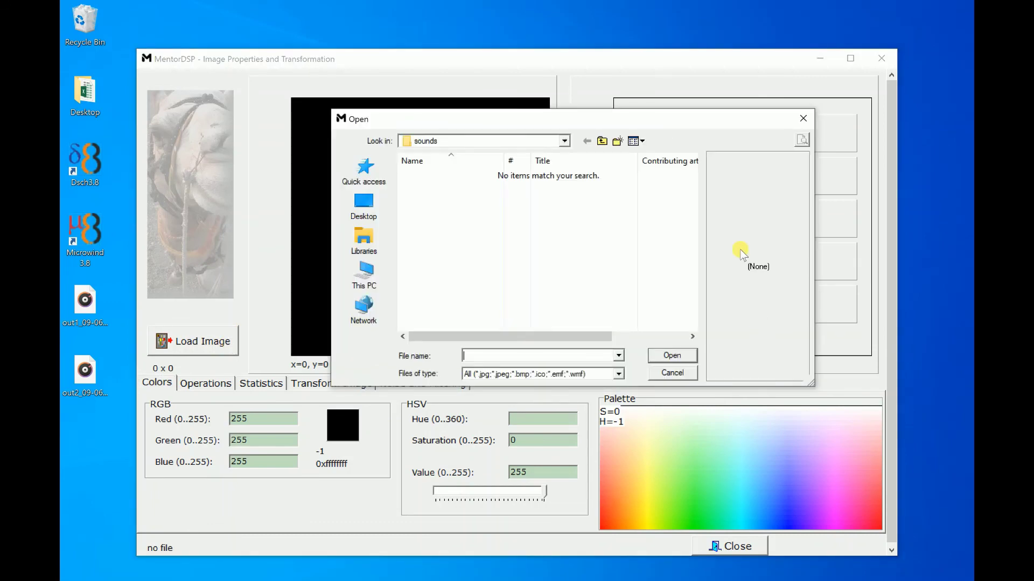
{"action": "left_click", "coordinate": [602, 141]}
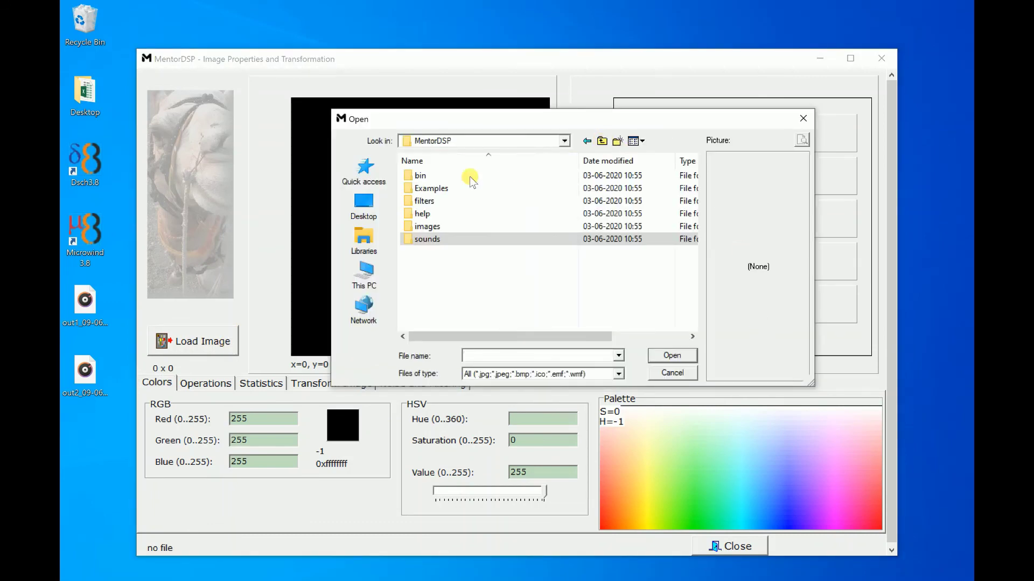
{"action": "double_click", "coordinate": [428, 226]}
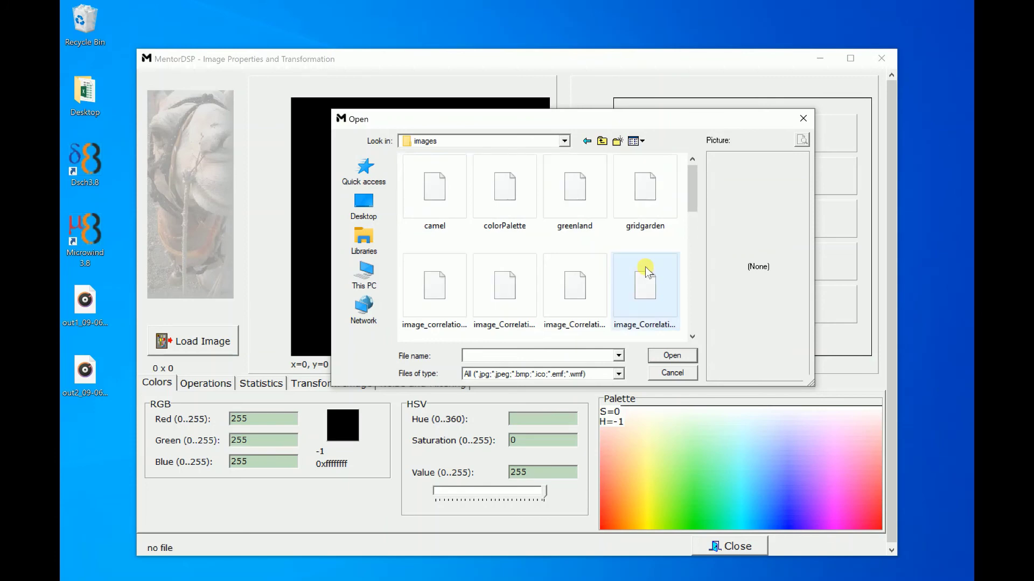
{"action": "double_click", "coordinate": [439, 202]}
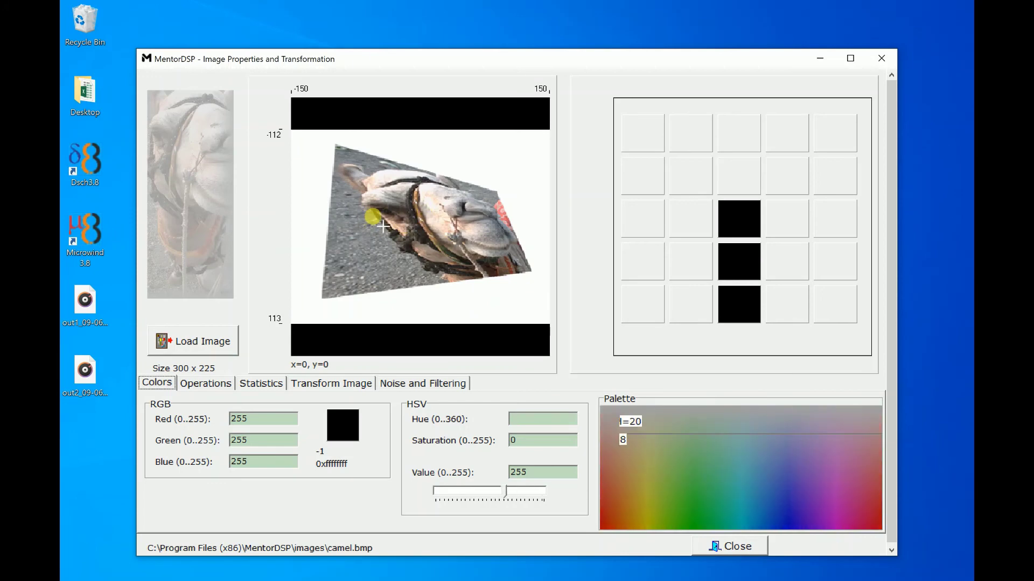
Sample pixel colours near the camel's muzzle, view the image's hue histogram, and close the experiment.
{"action": "left_click", "coordinate": [396, 217]}
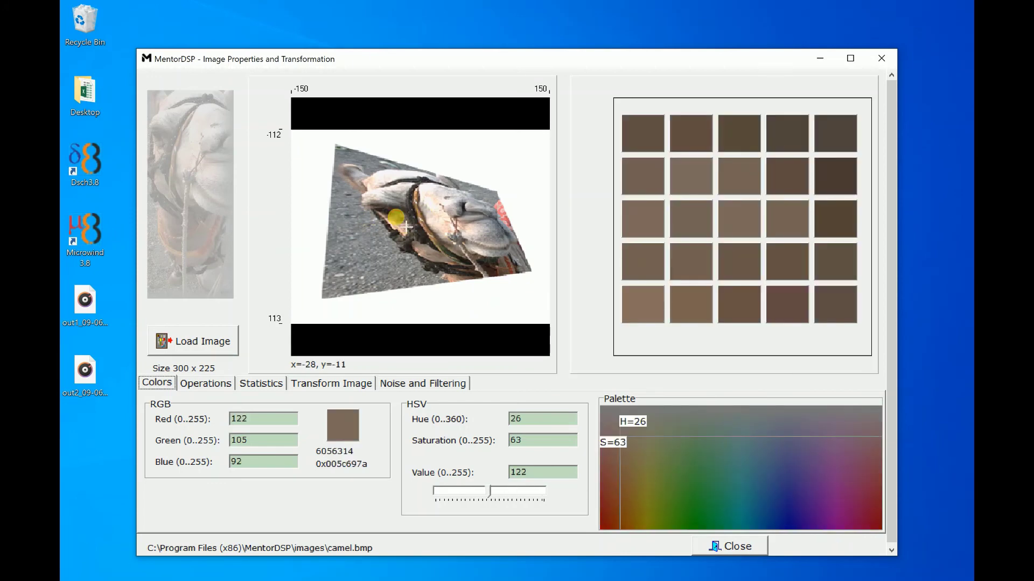
{"action": "left_click", "coordinate": [396, 217]}
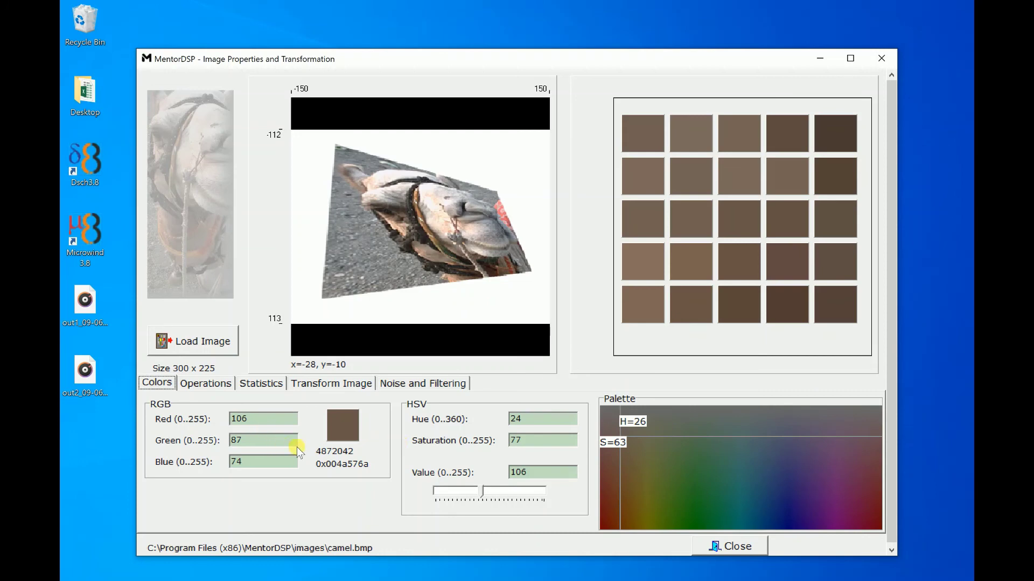
{"action": "left_click", "coordinate": [275, 384]}
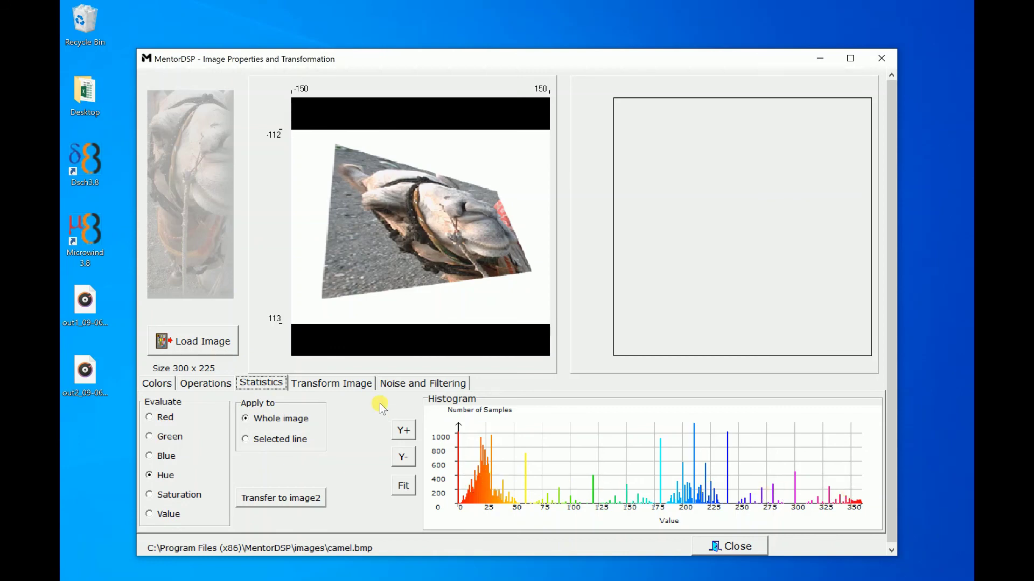
{"action": "left_click", "coordinate": [722, 547]}
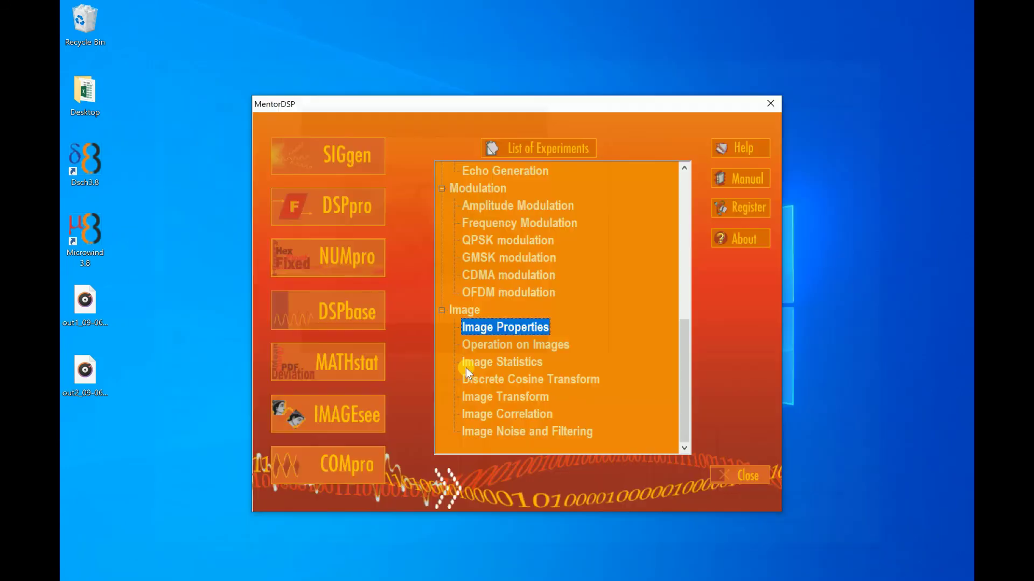
Open the Operation on Images experiment and load india64 as image 1.
{"action": "double_click", "coordinate": [514, 347]}
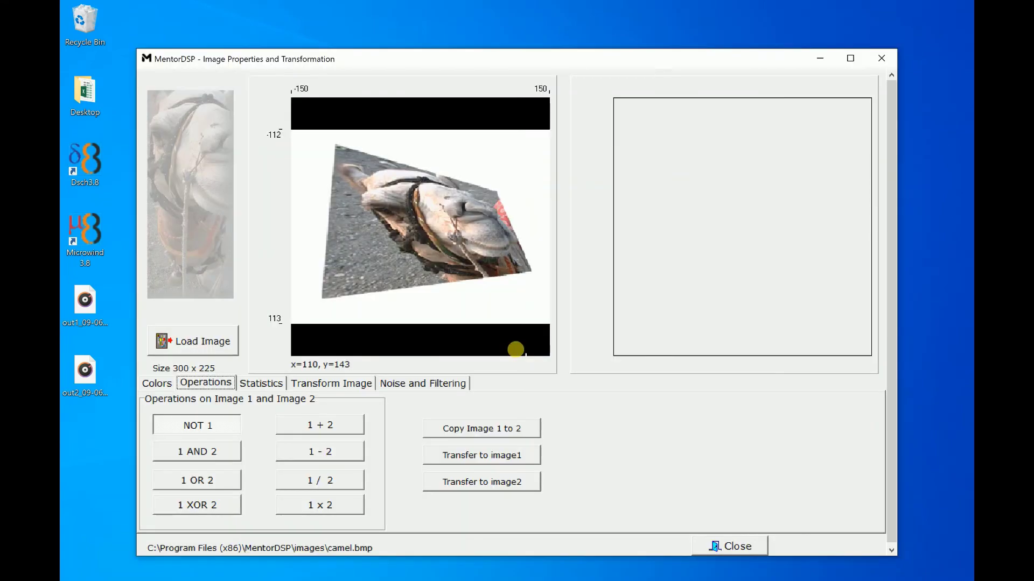
{"action": "left_click", "coordinate": [223, 341]}
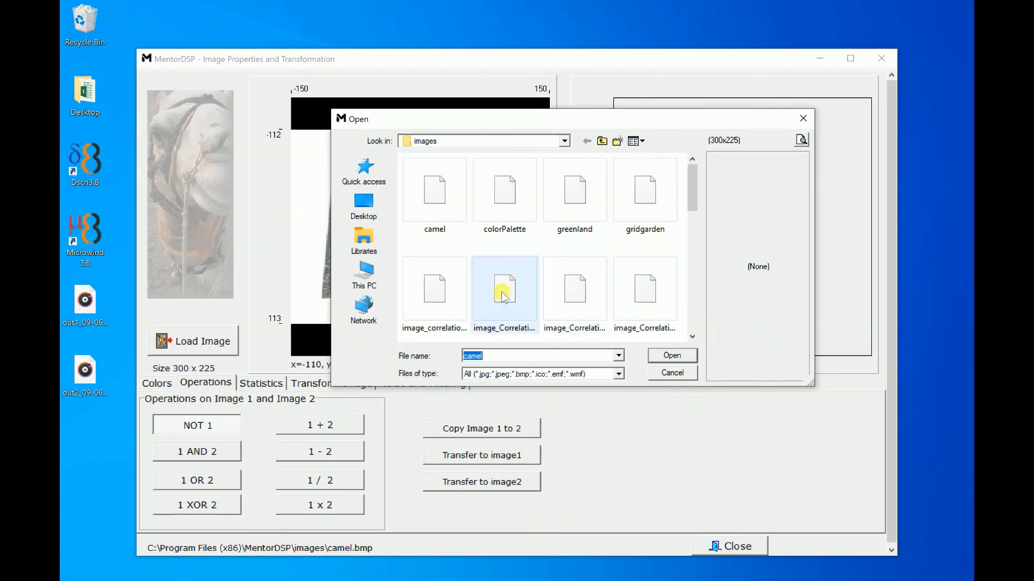
{"action": "left_click", "coordinate": [453, 289]}
{"action": "scroll", "coordinate": [454, 288], "scroll_direction": "down", "scroll_amount": 2}
{"action": "scroll", "coordinate": [455, 287], "scroll_direction": "down", "scroll_amount": 1}
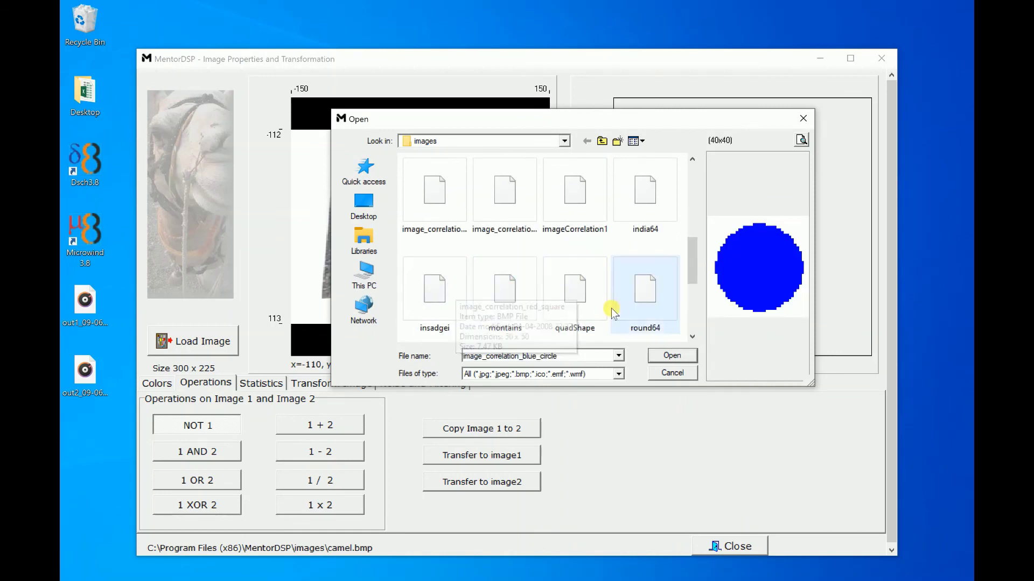
{"action": "left_click", "coordinate": [646, 222]}
{"action": "double_click", "coordinate": [645, 221]}
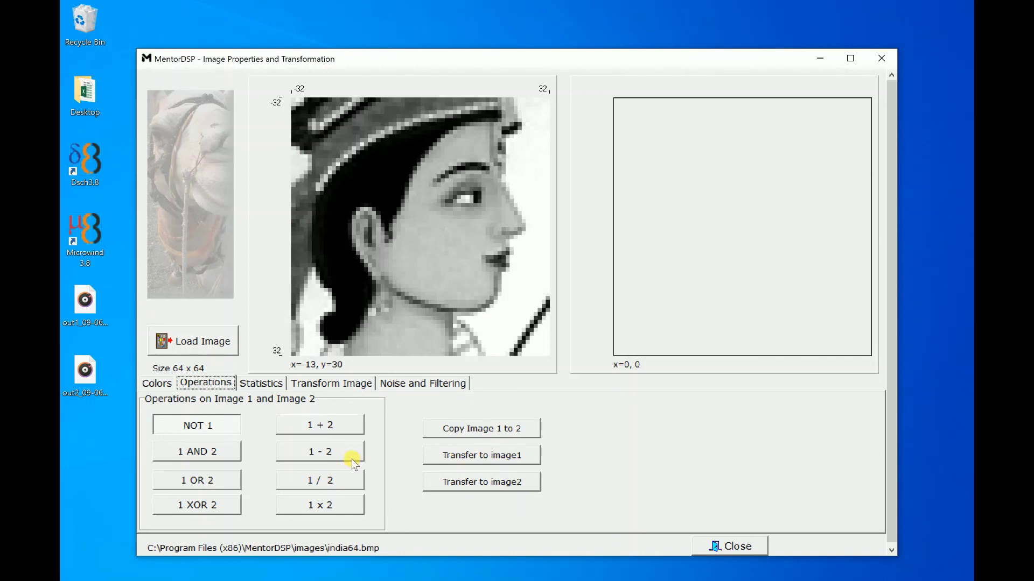
Output the NOT of image 1 to image 2, add both images with the result in image 2, and close the experiment.
{"action": "left_click", "coordinate": [488, 485]}
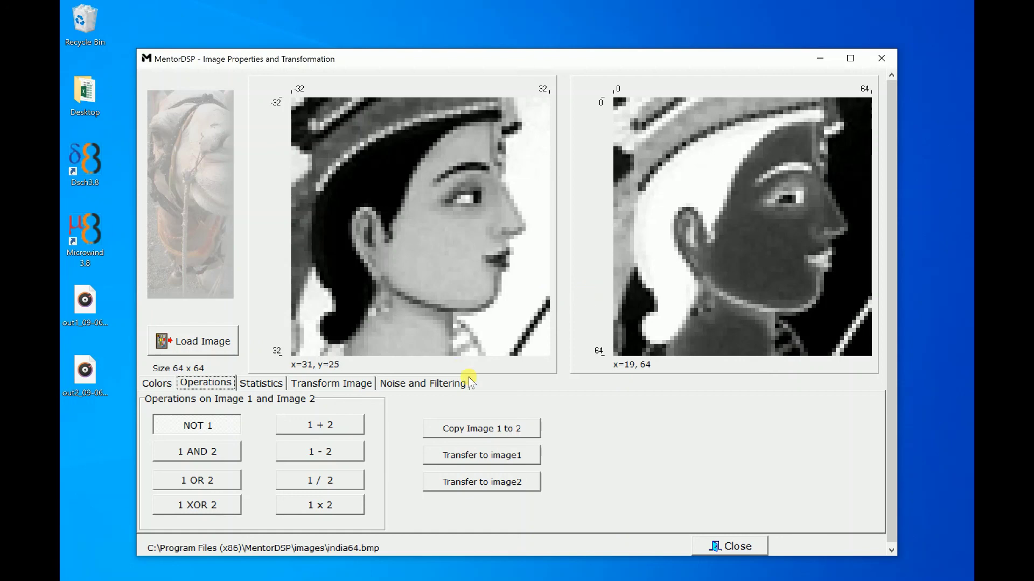
{"action": "left_click", "coordinate": [324, 424]}
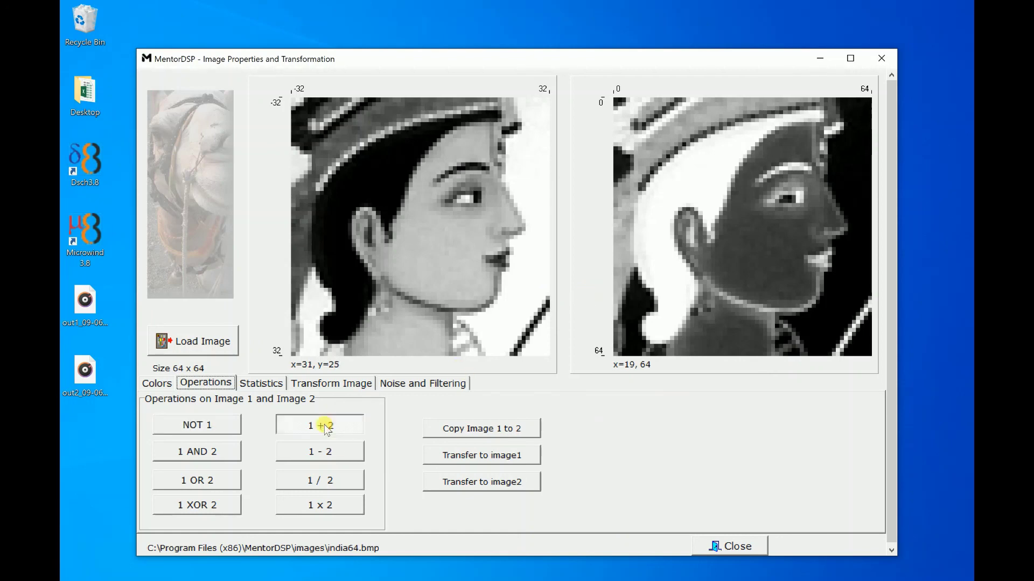
{"action": "left_click", "coordinate": [525, 487]}
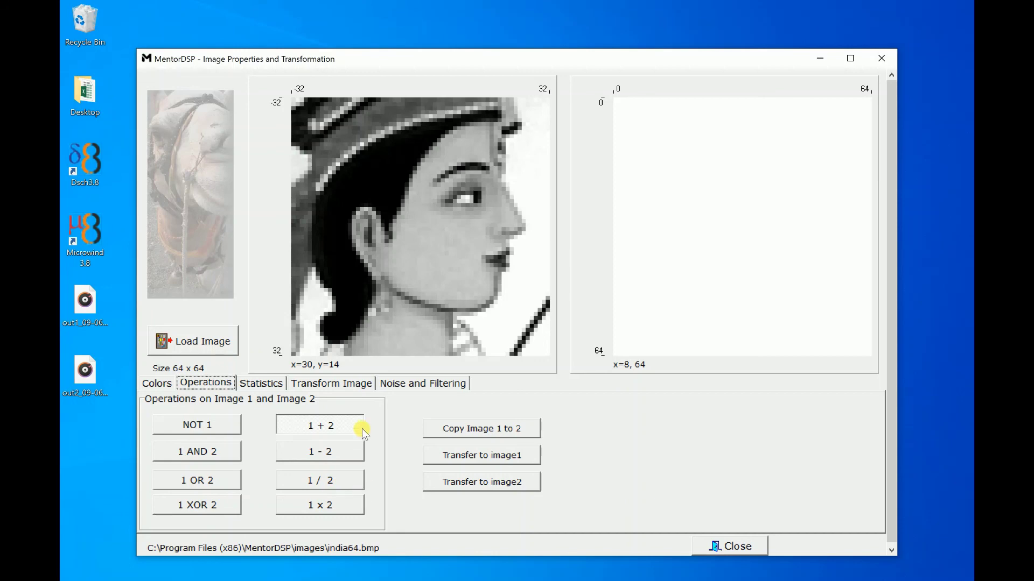
{"action": "left_click", "coordinate": [738, 546]}
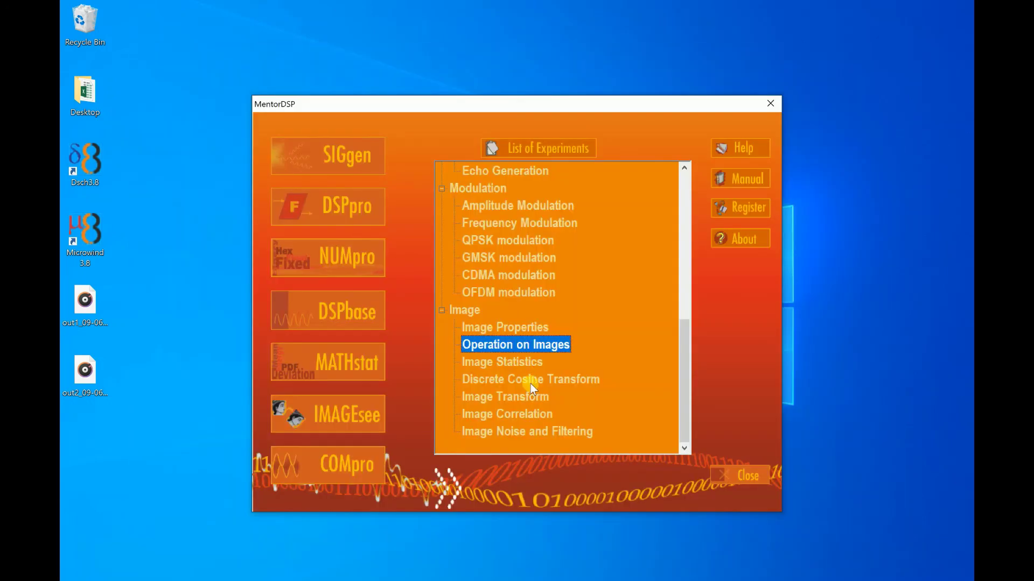
Open the Discrete Cosine Transform experiment, set the quantization factor to 11, and inspect the picture's blocks at (24,24), (16,48) and (8,40).
{"action": "double_click", "coordinate": [531, 381]}
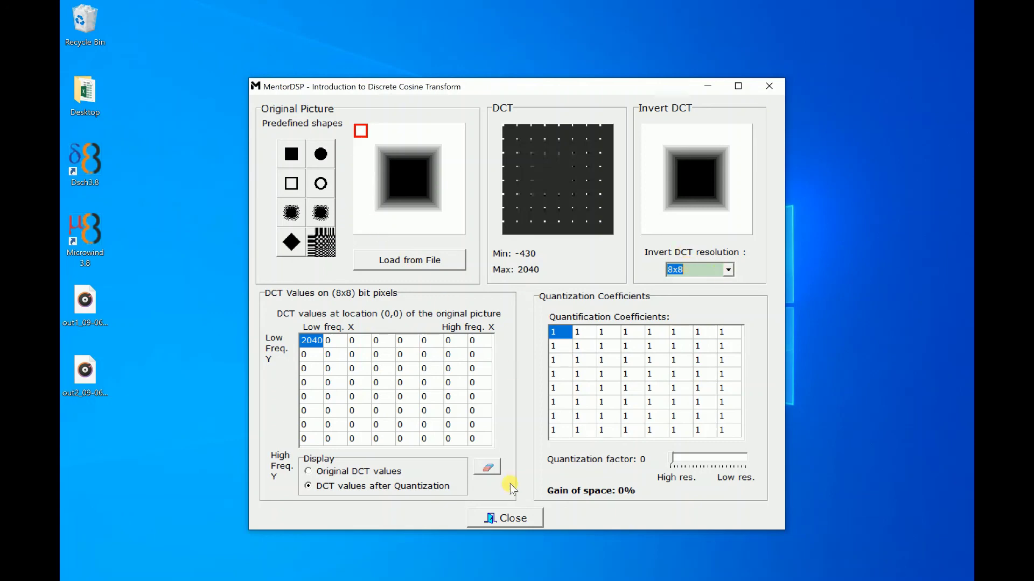
{"action": "left_click", "coordinate": [676, 456]}
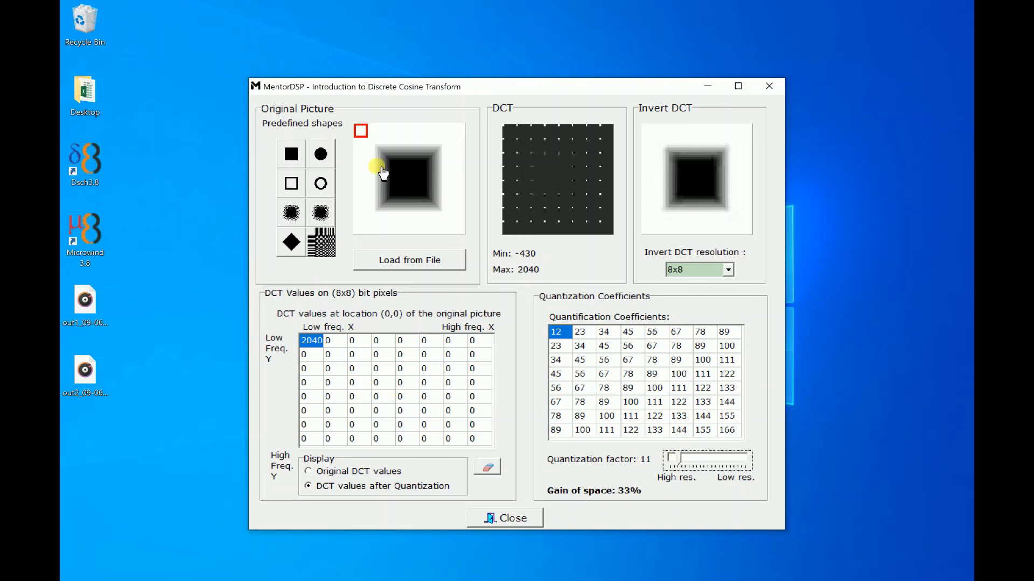
{"action": "left_click_drag", "start_coordinate": [358, 139], "coordinate": [403, 177]}
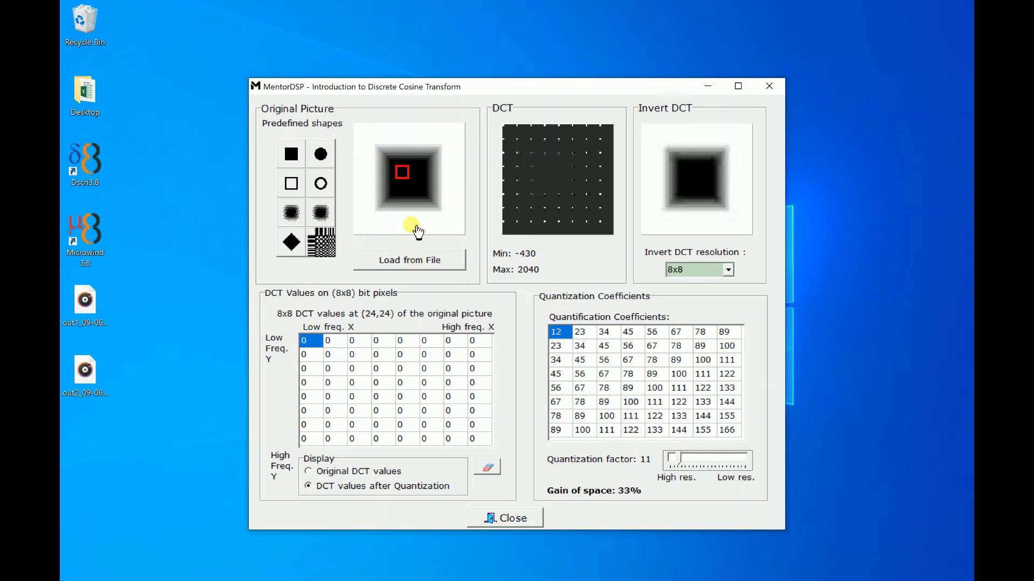
{"action": "left_click_drag", "start_coordinate": [379, 185], "coordinate": [387, 217]}
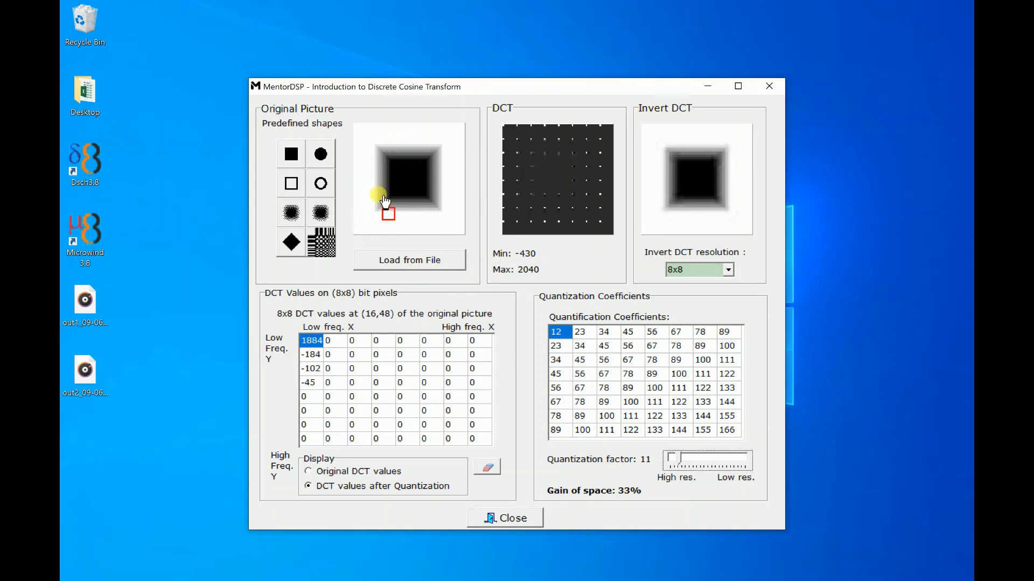
{"action": "left_click", "coordinate": [379, 199]}
{"action": "left_click", "coordinate": [374, 198]}
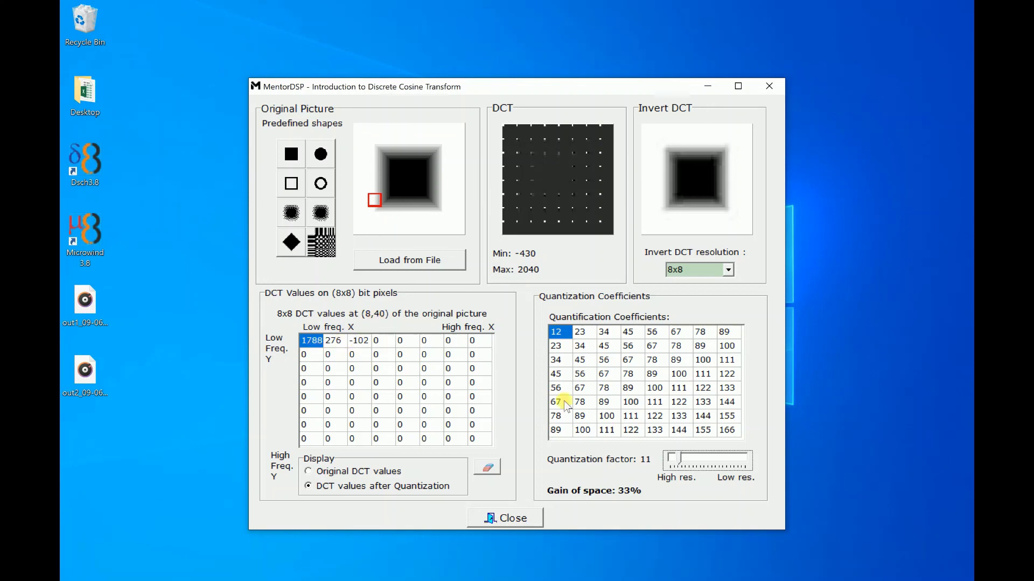
Set the quantization factor to 0 and then 2, and load india64 from file as the original picture.
{"action": "left_click_drag", "start_coordinate": [673, 458], "coordinate": [669, 462]}
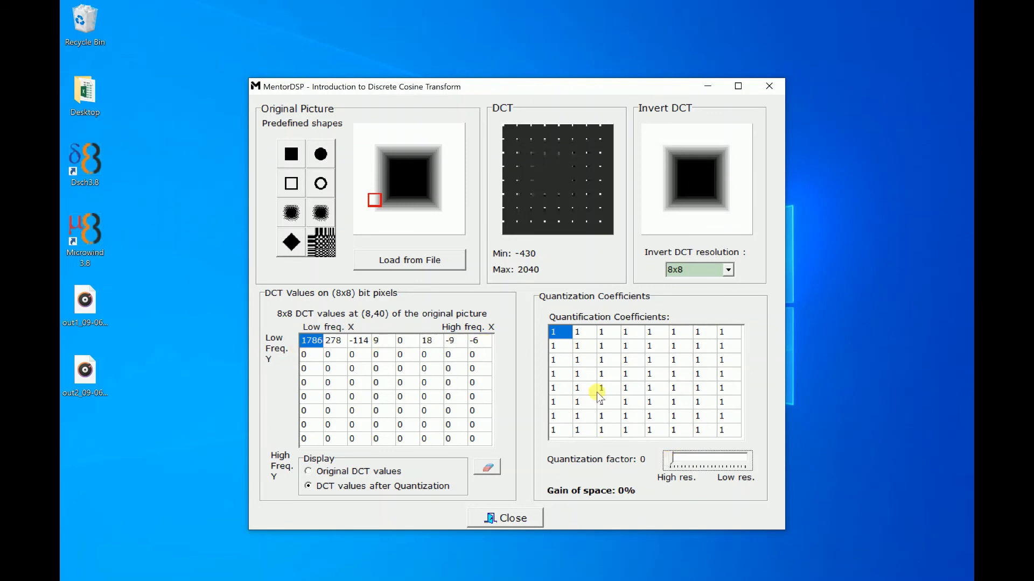
{"action": "left_click_drag", "start_coordinate": [672, 461], "coordinate": [671, 457]}
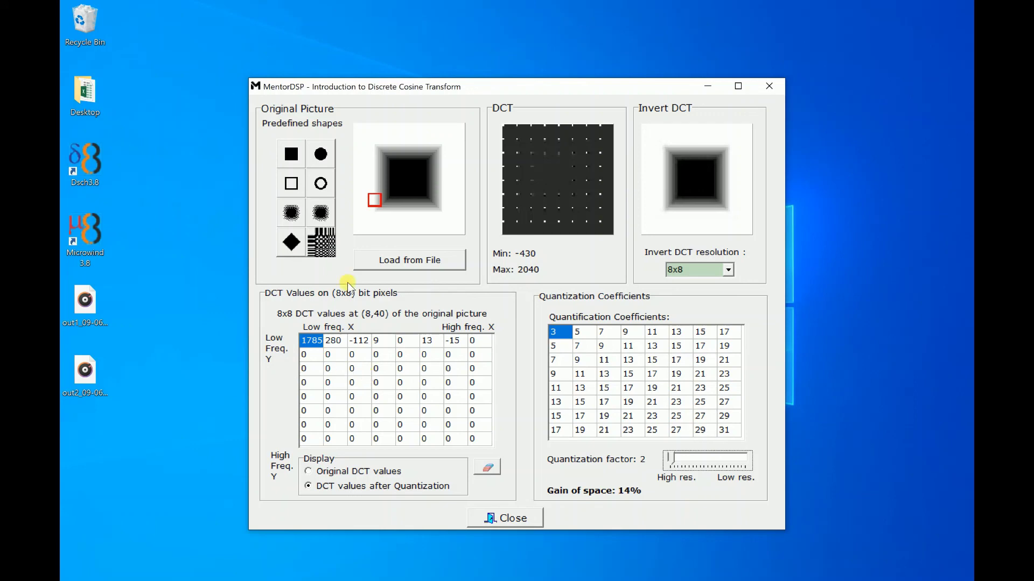
{"action": "left_click", "coordinate": [376, 259]}
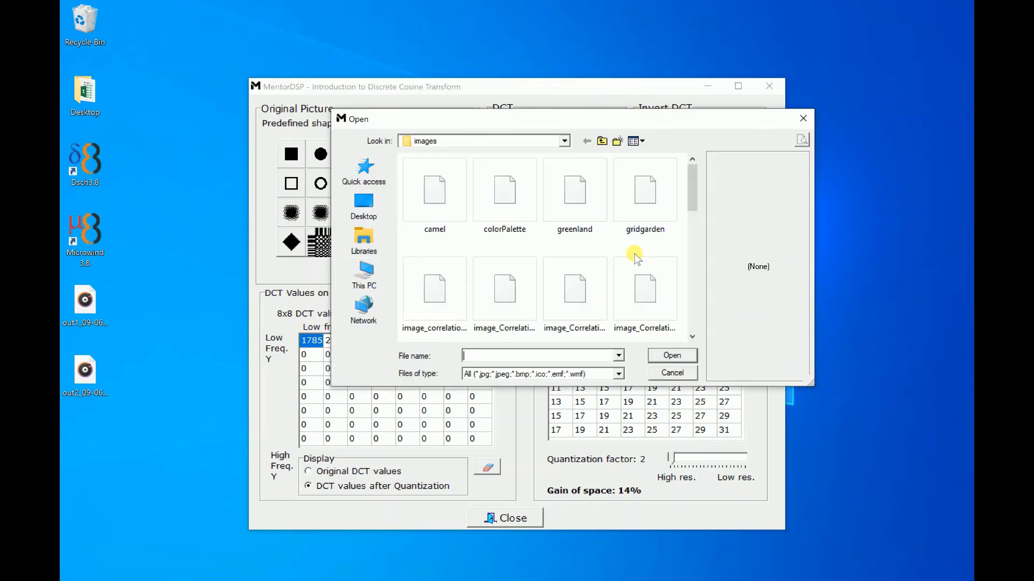
{"action": "left_click_drag", "start_coordinate": [695, 204], "coordinate": [694, 264]}
{"action": "double_click", "coordinate": [670, 263]}
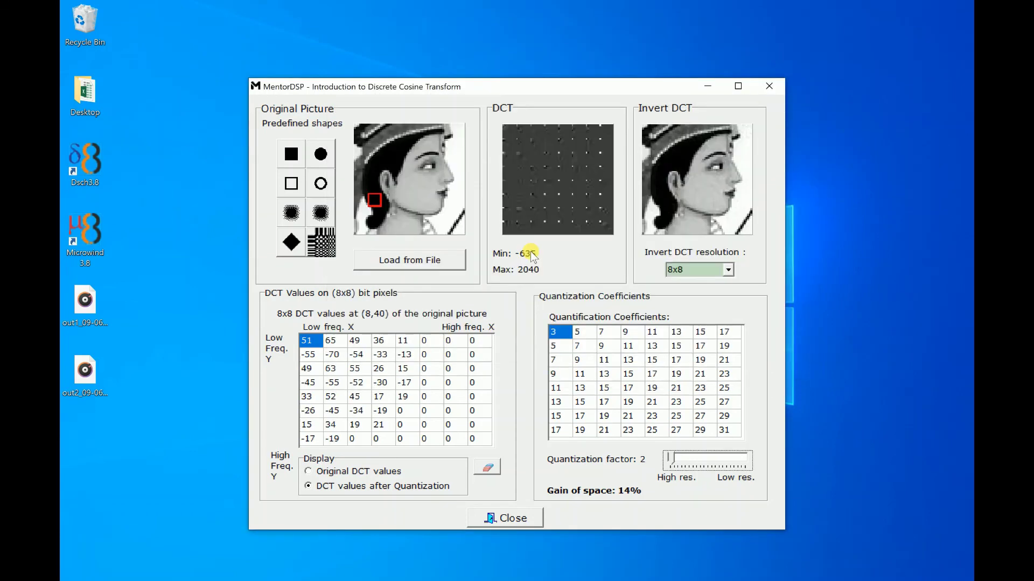
Select the block at (24,24) on the face and try quantization factors of 0, 3, 51 and 9.
{"action": "left_click", "coordinate": [403, 171]}
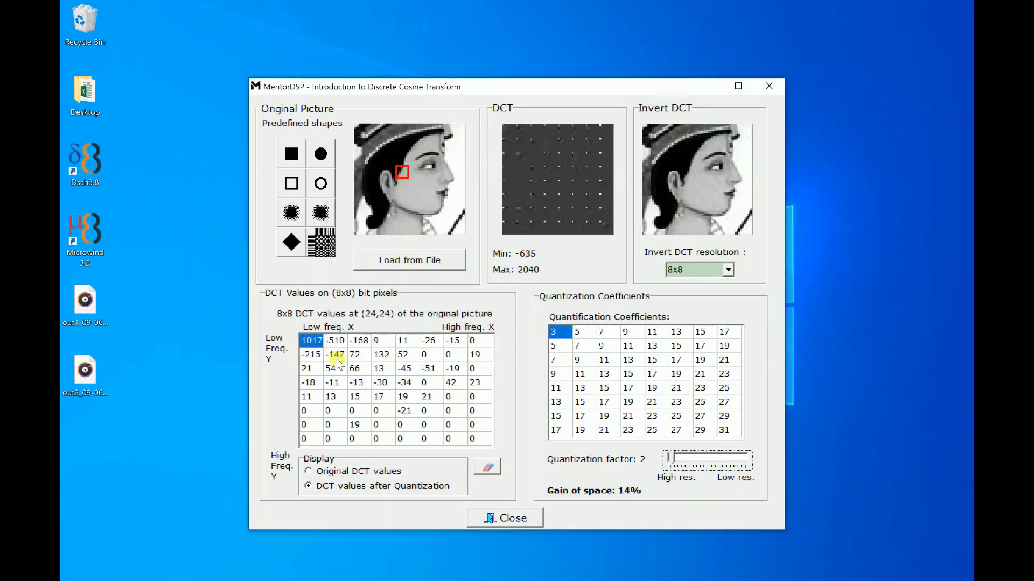
{"action": "left_click_drag", "start_coordinate": [673, 462], "coordinate": [670, 462]}
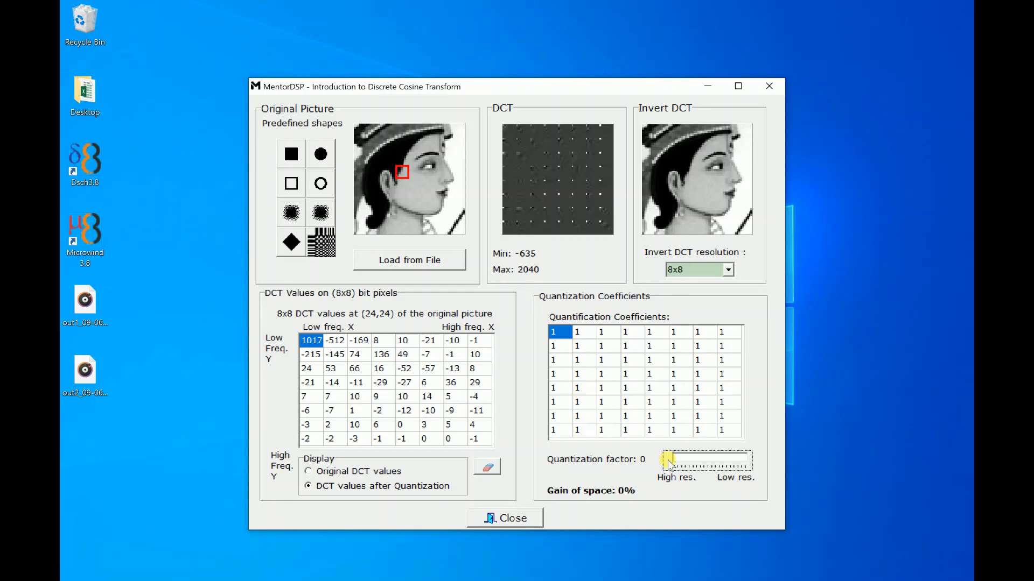
{"action": "left_click_drag", "start_coordinate": [673, 460], "coordinate": [677, 460]}
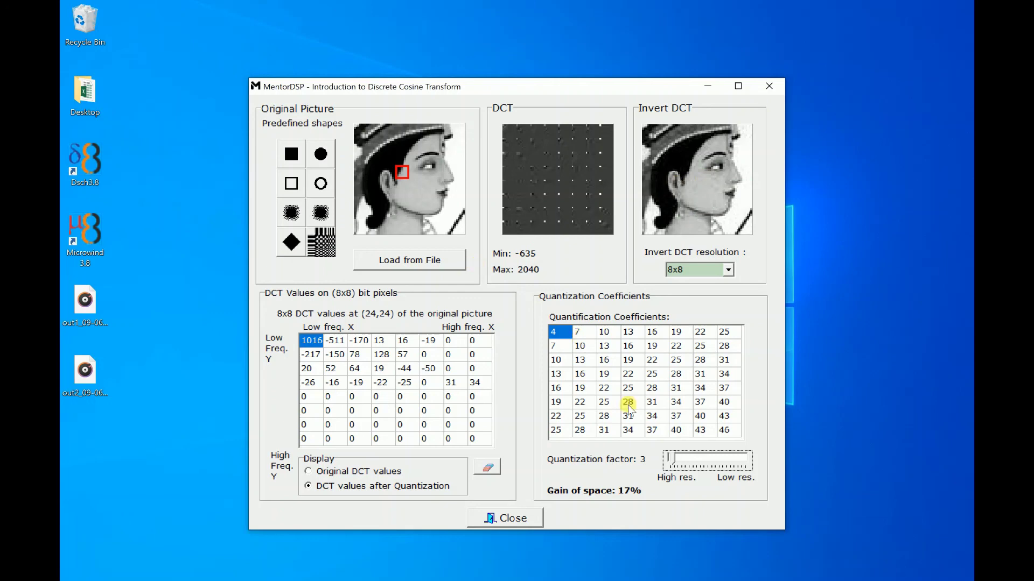
{"action": "left_click_drag", "start_coordinate": [666, 461], "coordinate": [711, 461]}
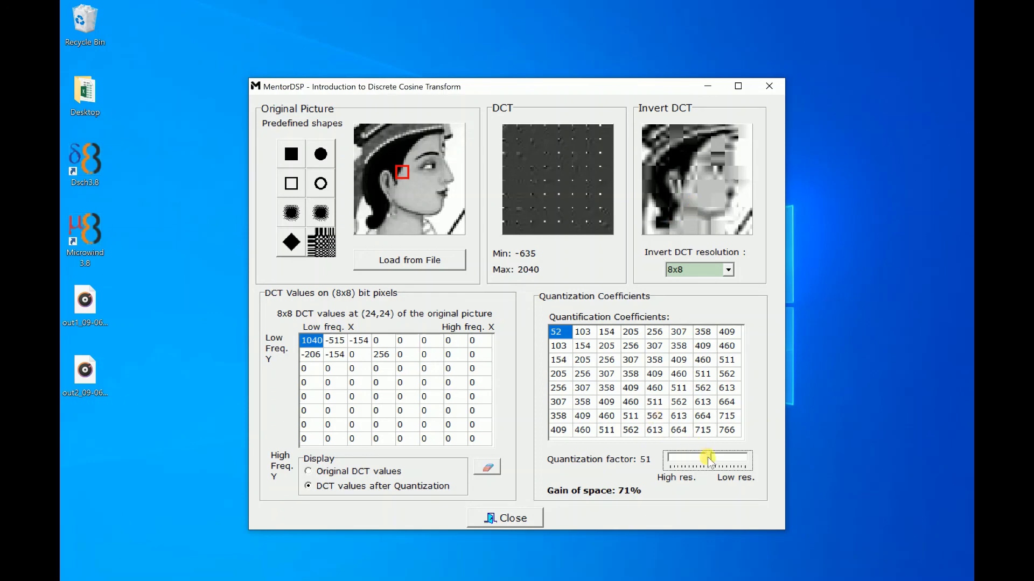
{"action": "left_click_drag", "start_coordinate": [708, 458], "coordinate": [678, 465]}
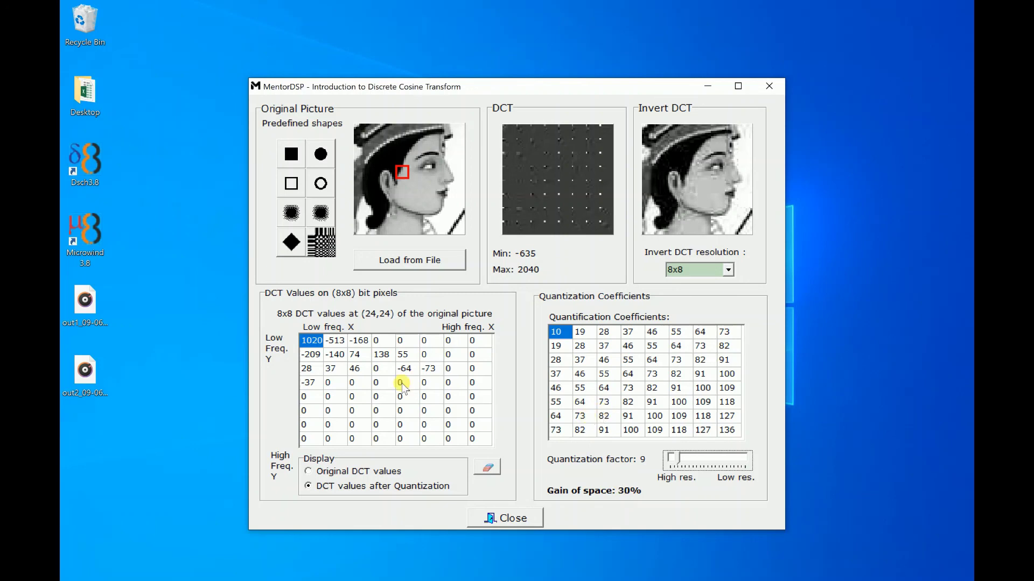
Compare the block's original DCT values with those after quantization, and close the Discrete Cosine Transform experiment.
{"action": "left_click", "coordinate": [359, 471]}
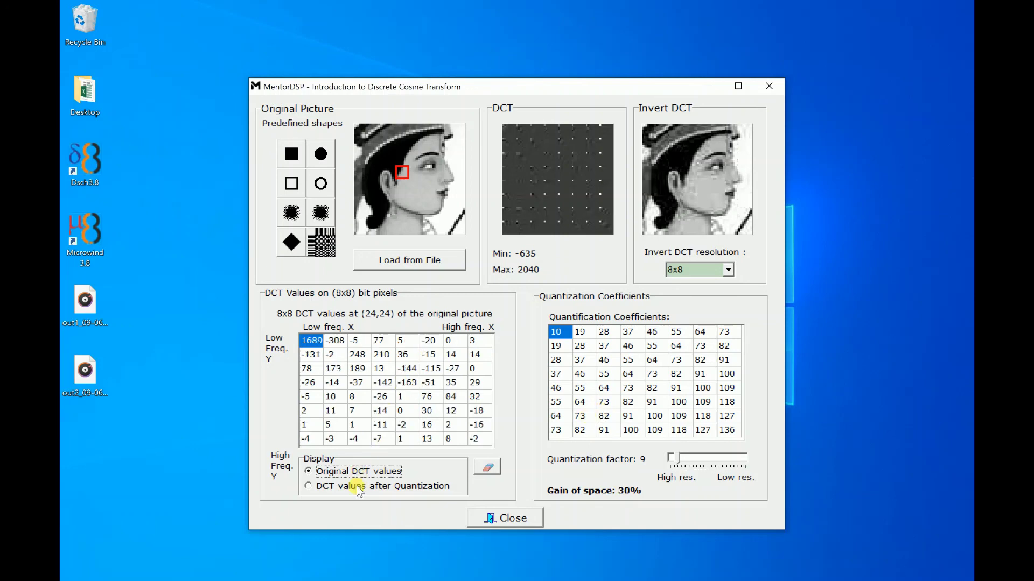
{"action": "left_click", "coordinate": [359, 487]}
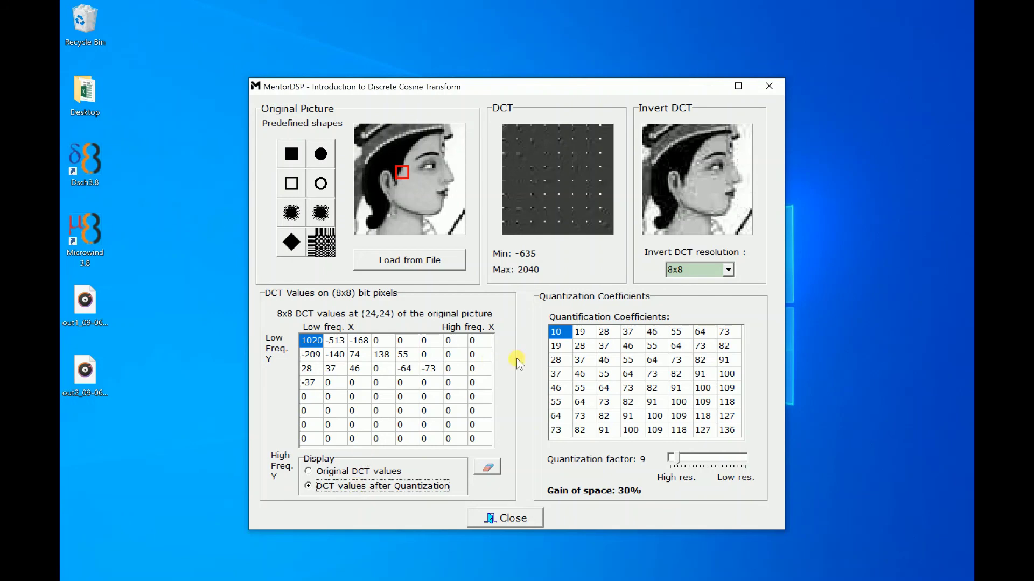
{"action": "left_click", "coordinate": [506, 518]}
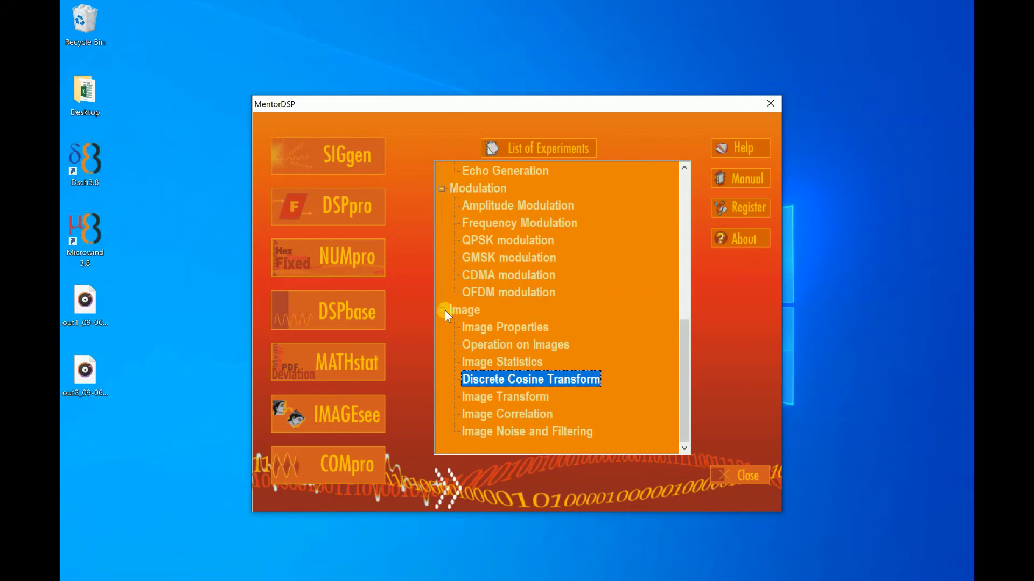
Collapse the Image, Fourier Transform, Convolution, Filtering and Modulation groups in the list of experiments.
{"action": "left_click", "coordinate": [443, 311]}
{"action": "scroll", "coordinate": [557, 328], "scroll_direction": "up", "scroll_amount": 4}
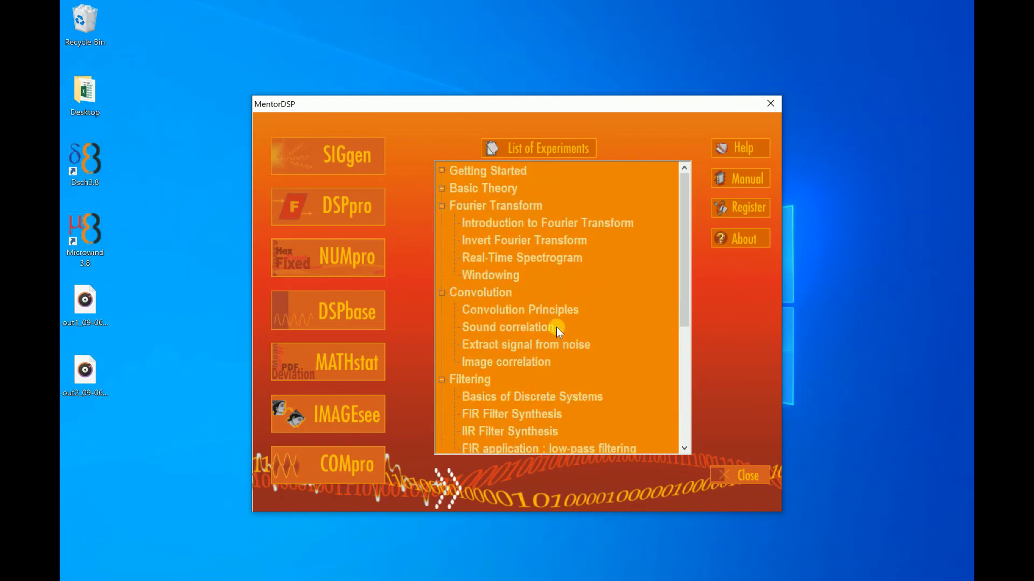
{"action": "left_click", "coordinate": [442, 207]}
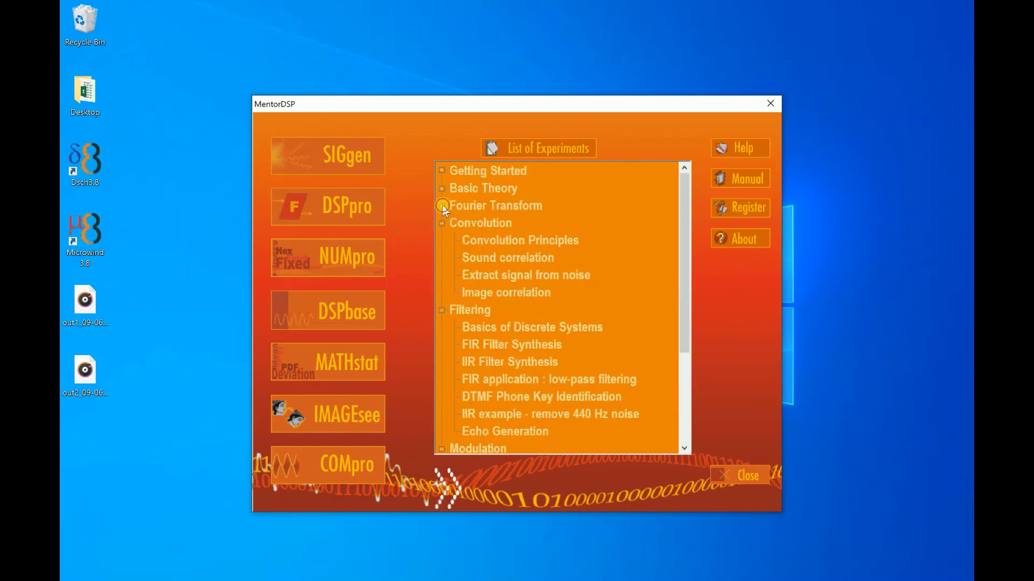
{"action": "left_click", "coordinate": [442, 223]}
{"action": "left_click", "coordinate": [442, 241]}
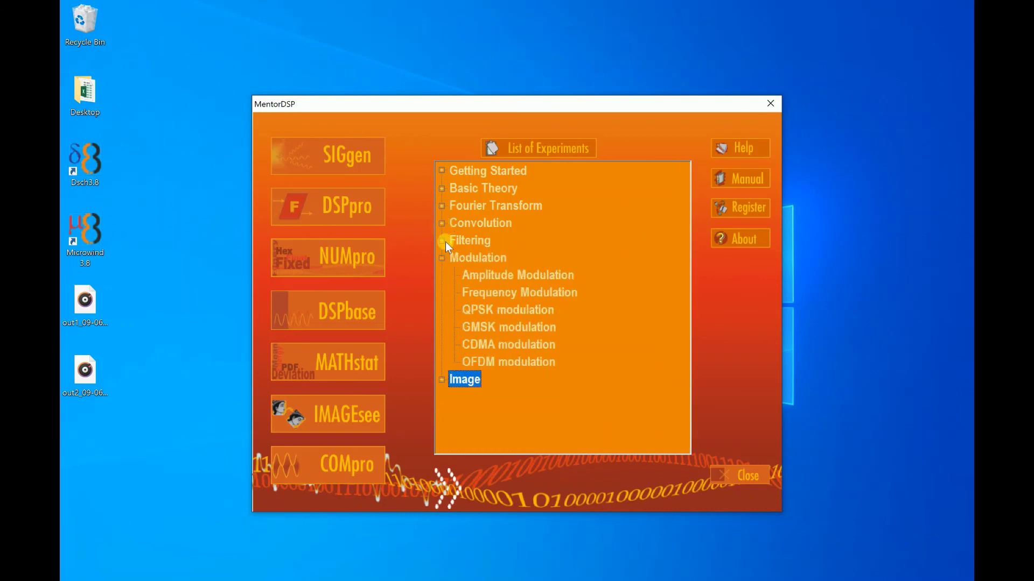
{"action": "left_click", "coordinate": [442, 259]}
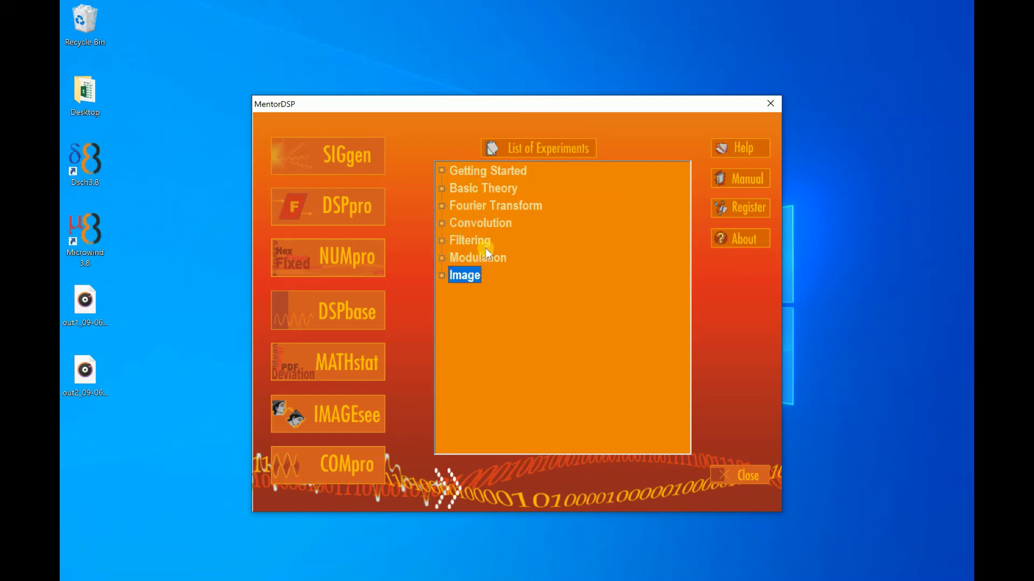
View the MentorDSP registration and license details, moving their window over the main window, and close them.
{"action": "left_click", "coordinate": [752, 208]}
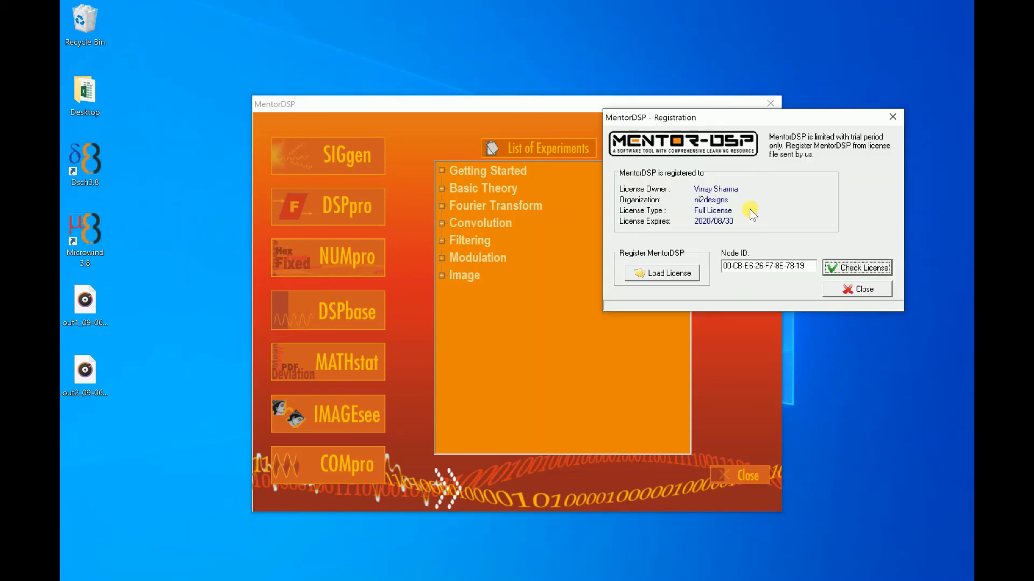
{"action": "left_click_drag", "start_coordinate": [732, 116], "coordinate": [646, 214]}
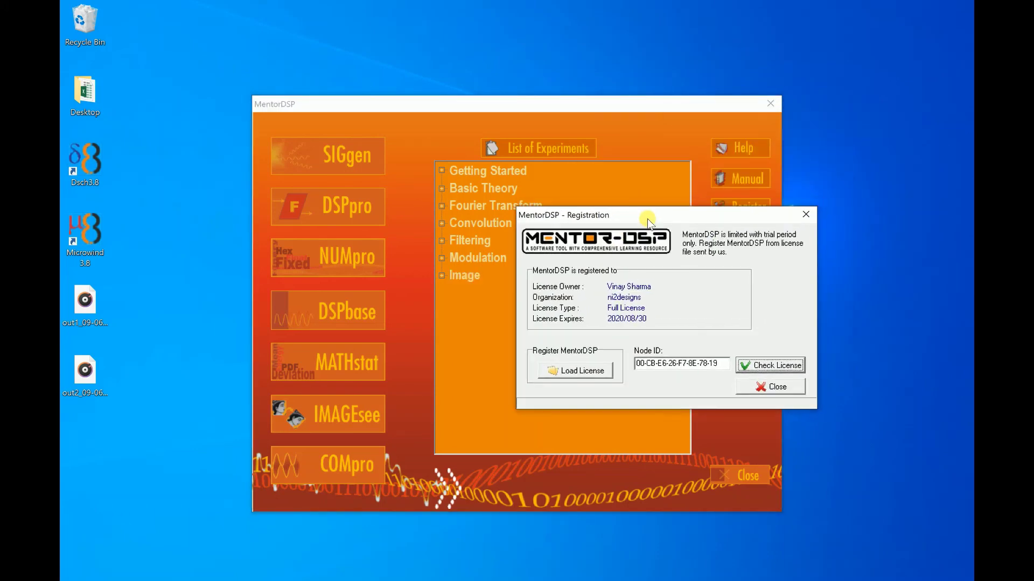
{"action": "left_click", "coordinate": [777, 390]}
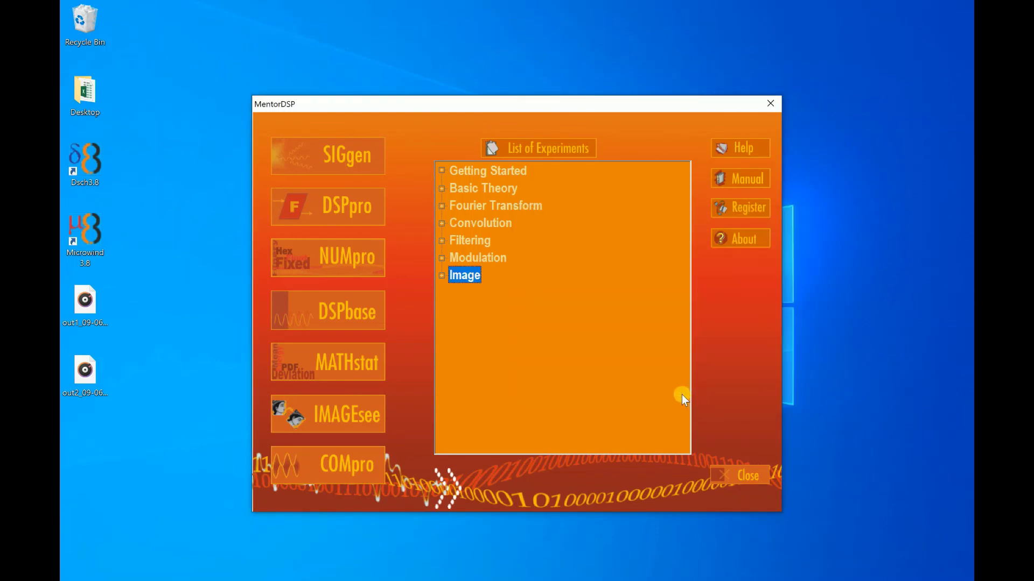